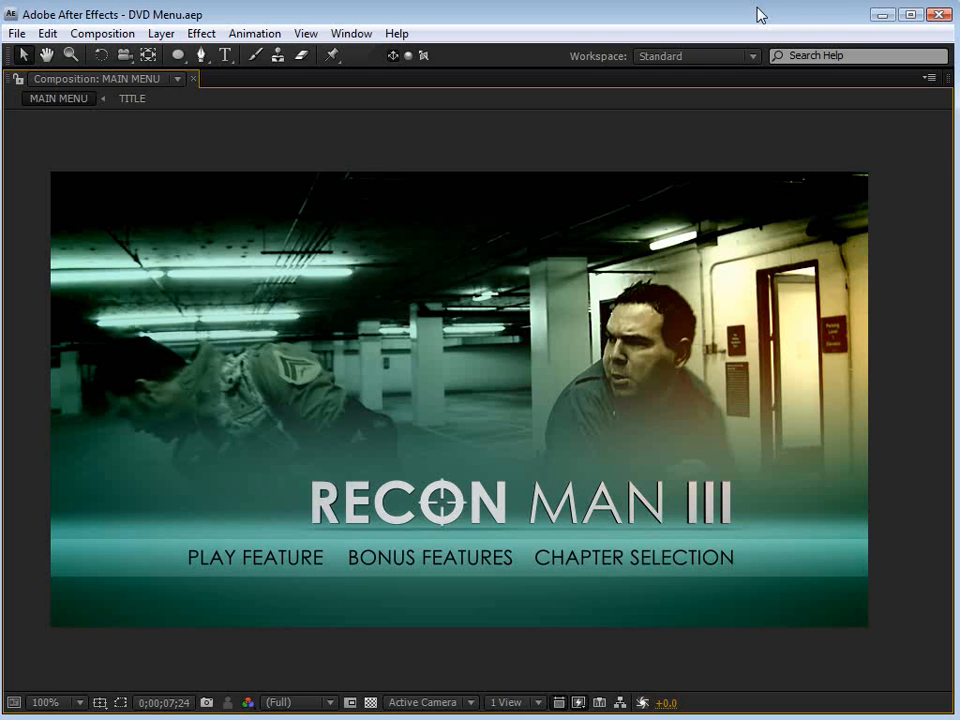
- Preview the finished MAIN MENU composition and scrub through its opening seconds to examine the fight intro and the menu title animation
key(KP_0)
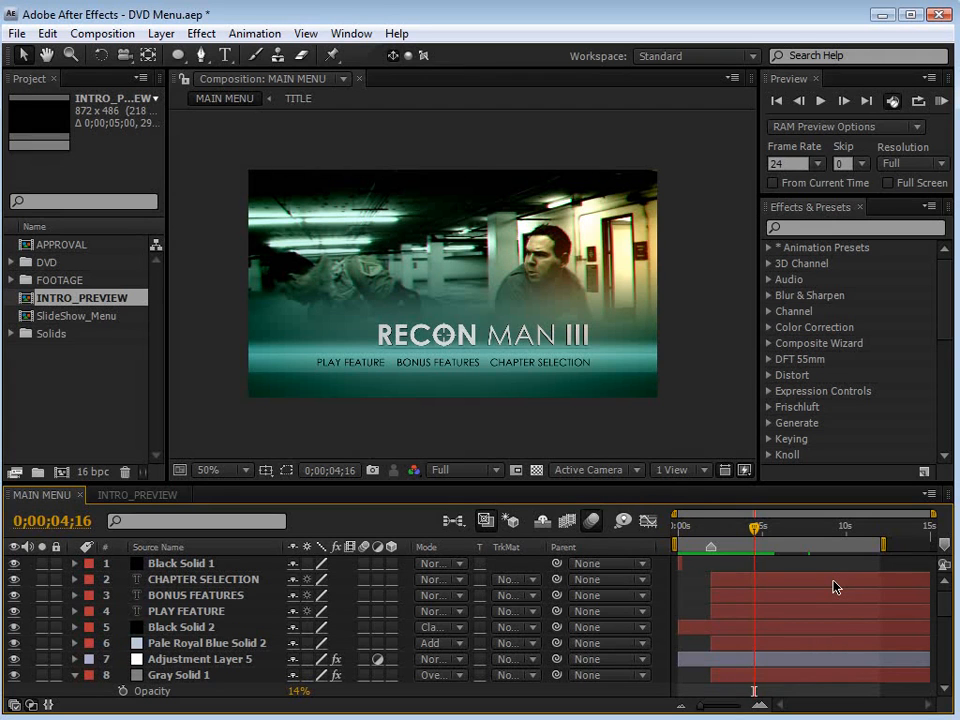
click(680, 527)
drag(680, 527, 700, 547)
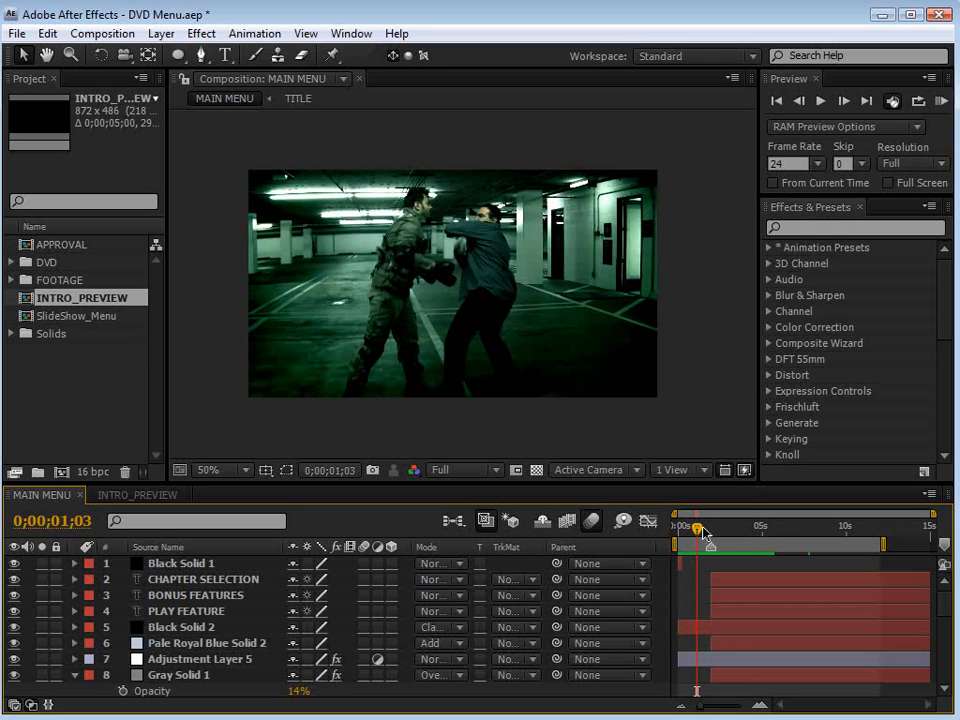
drag(697, 528, 733, 538)
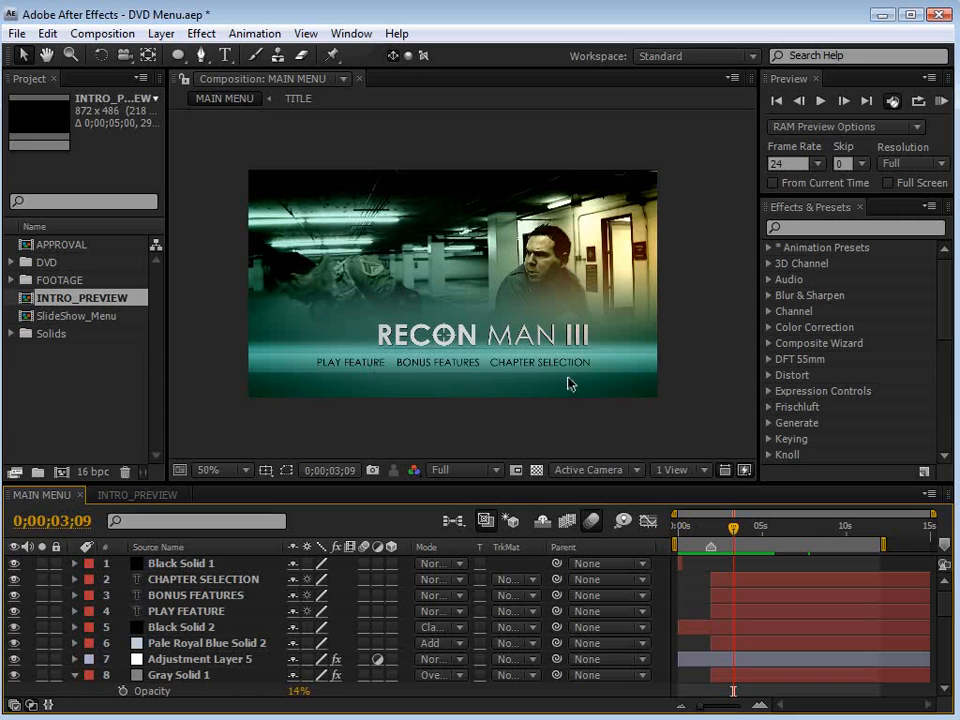
mouse_move(733, 527)
mouse_down()
mouse_move(709, 528)
mouse_move(717, 536)
mouse_up()
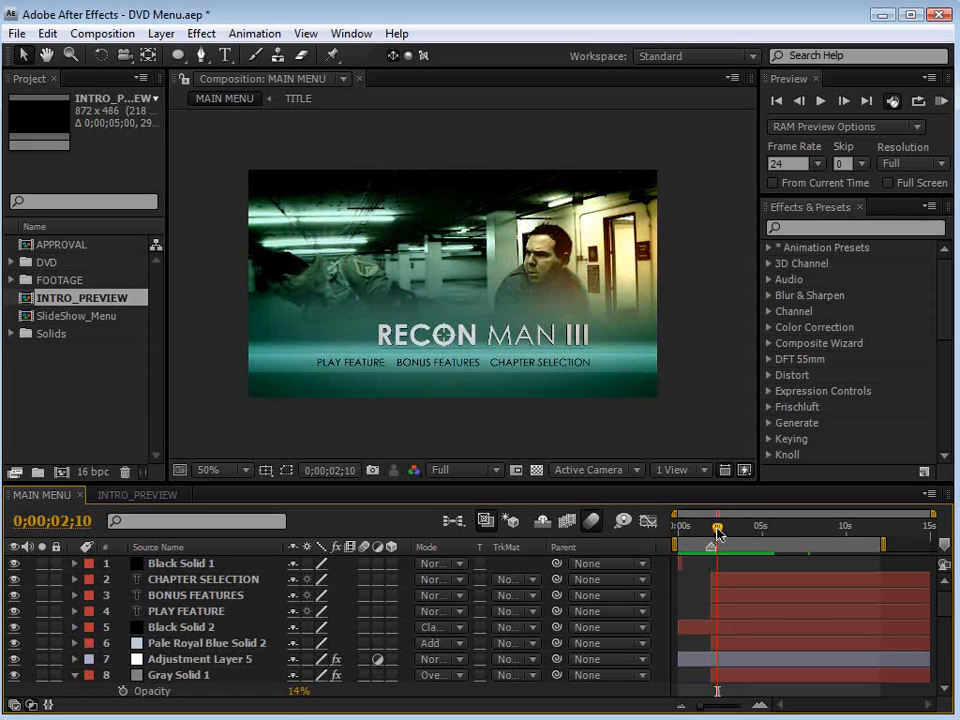
drag(717, 536, 733, 536)
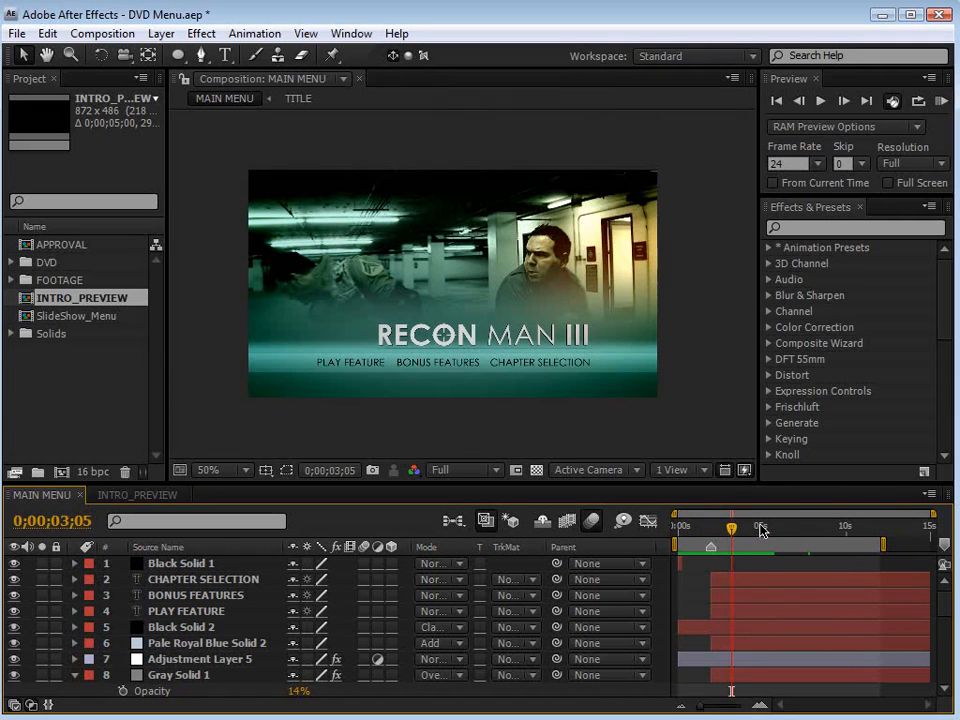
drag(717, 530, 726, 530)
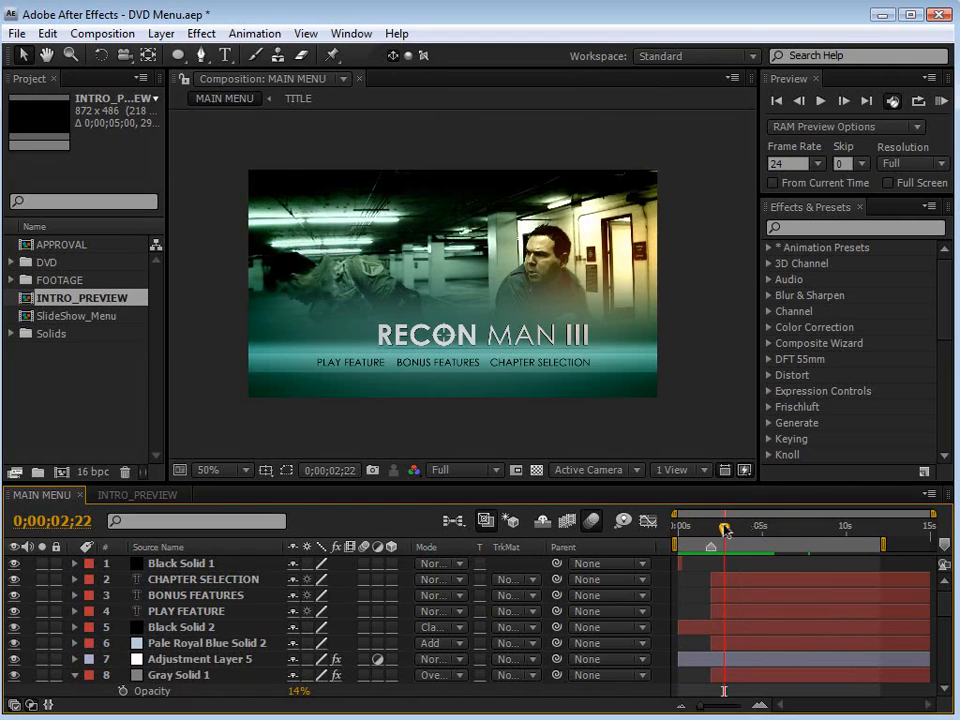
drag(714, 527, 723, 535)
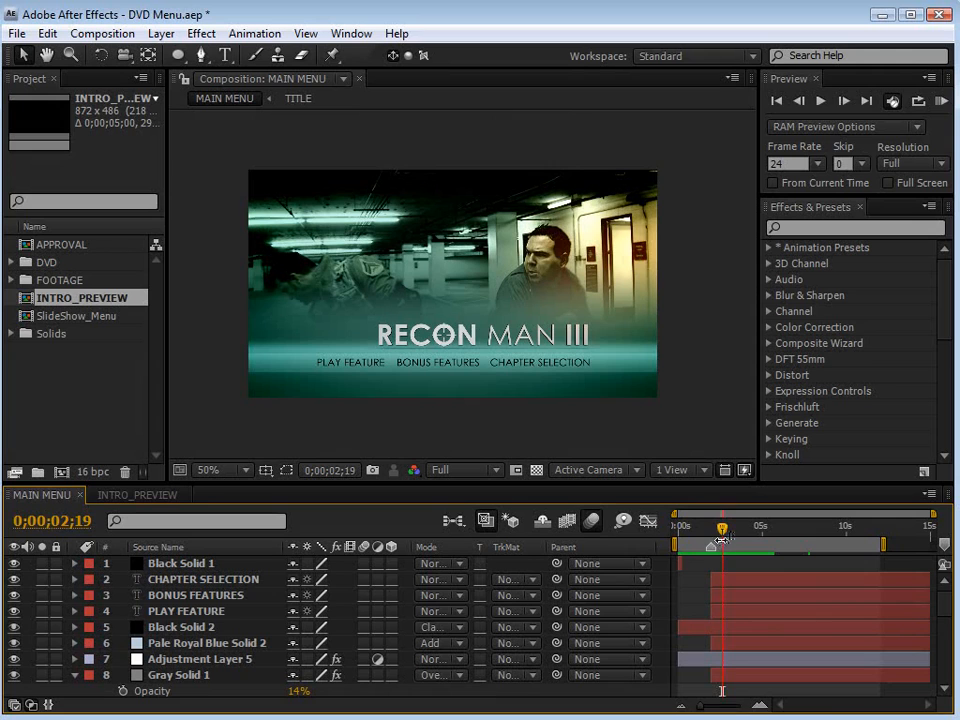
drag(722, 529, 762, 529)
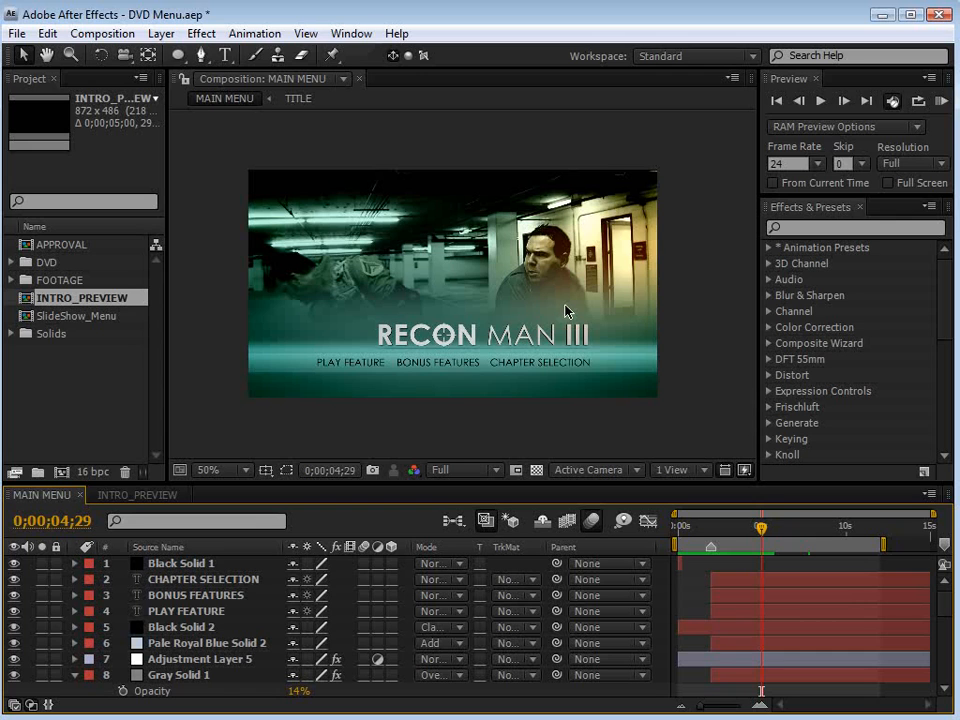
- Create a new composition with the NTSC D1 Widescreen Square Pixel preset and a duration of 15 seconds
click(102, 33)
click(190, 57)
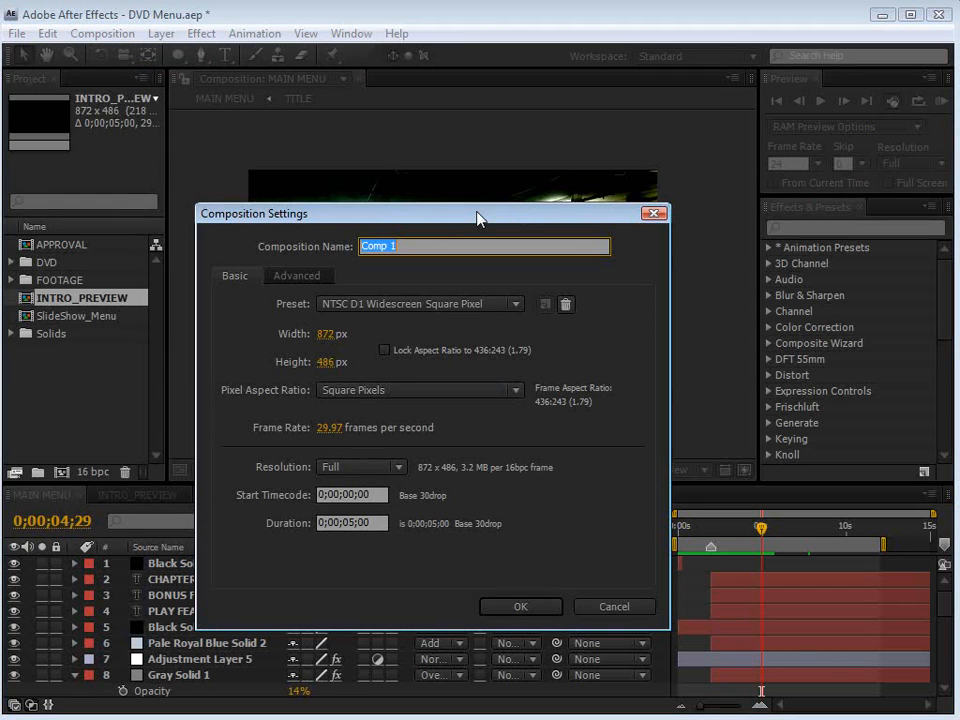
click(420, 303)
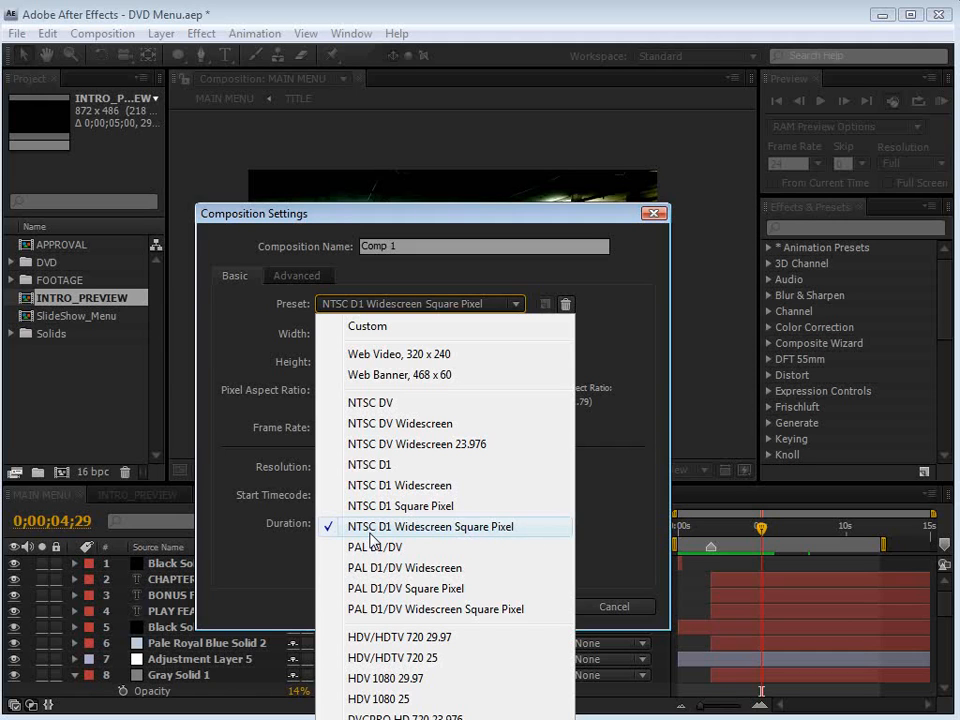
click(424, 528)
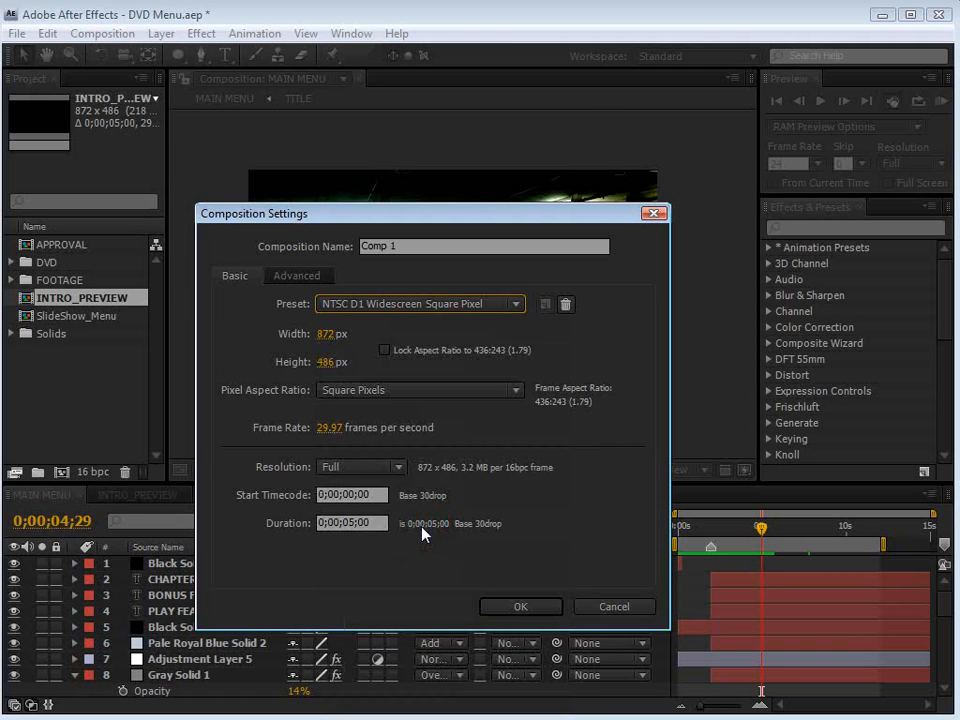
drag(343, 522, 351, 522)
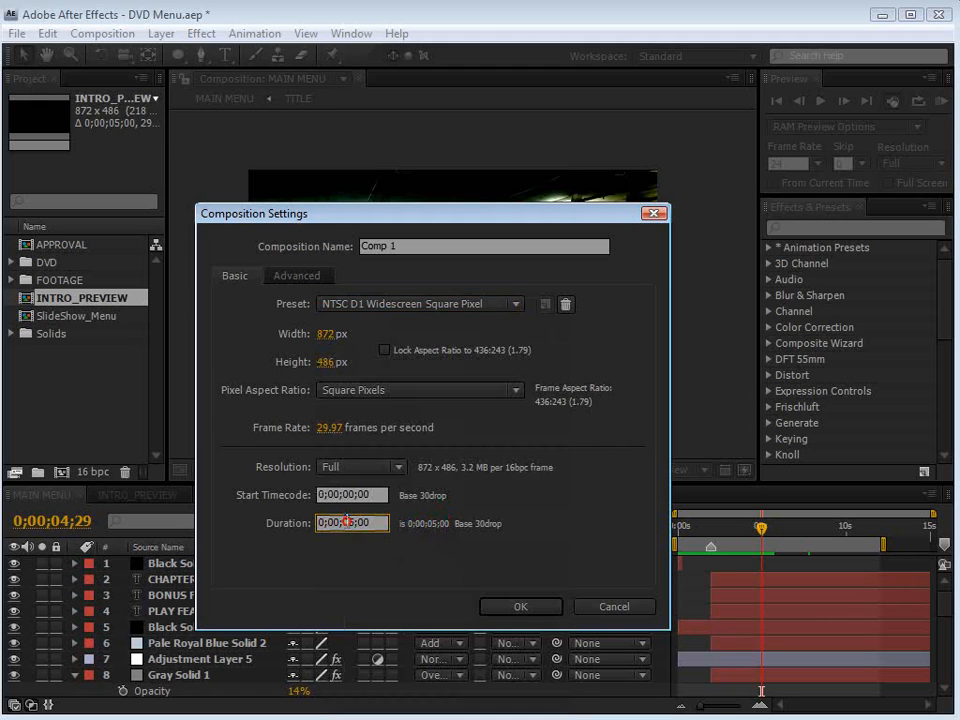
text(1)
click(517, 608)
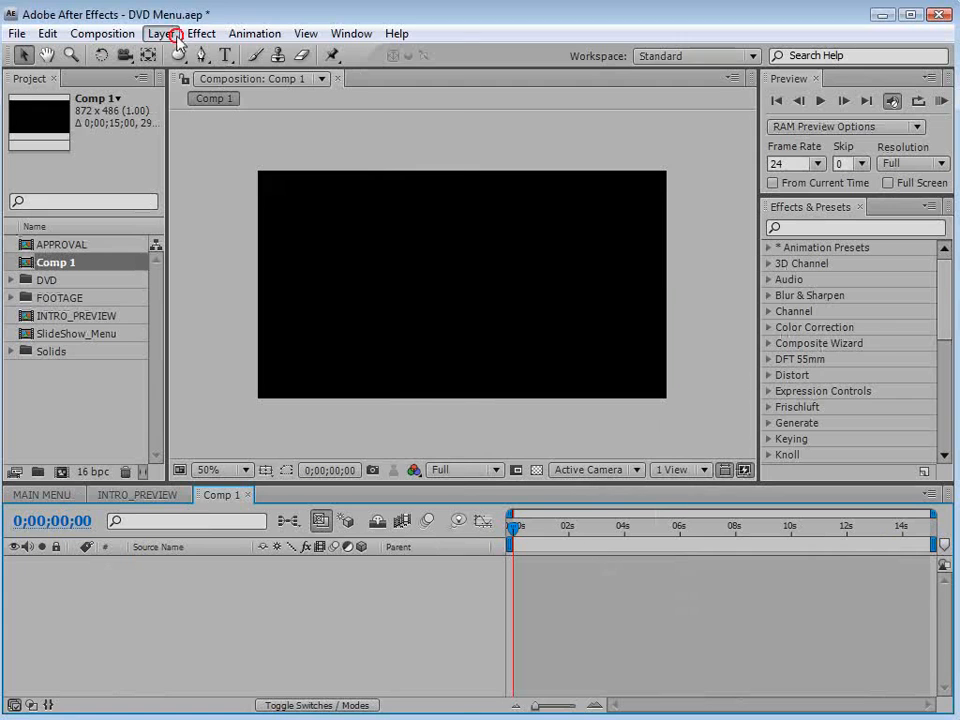
- Add a composition-sized 872 x 486 solid in a muted gray-green color as the background
click(172, 34)
mouse_move(193, 56)
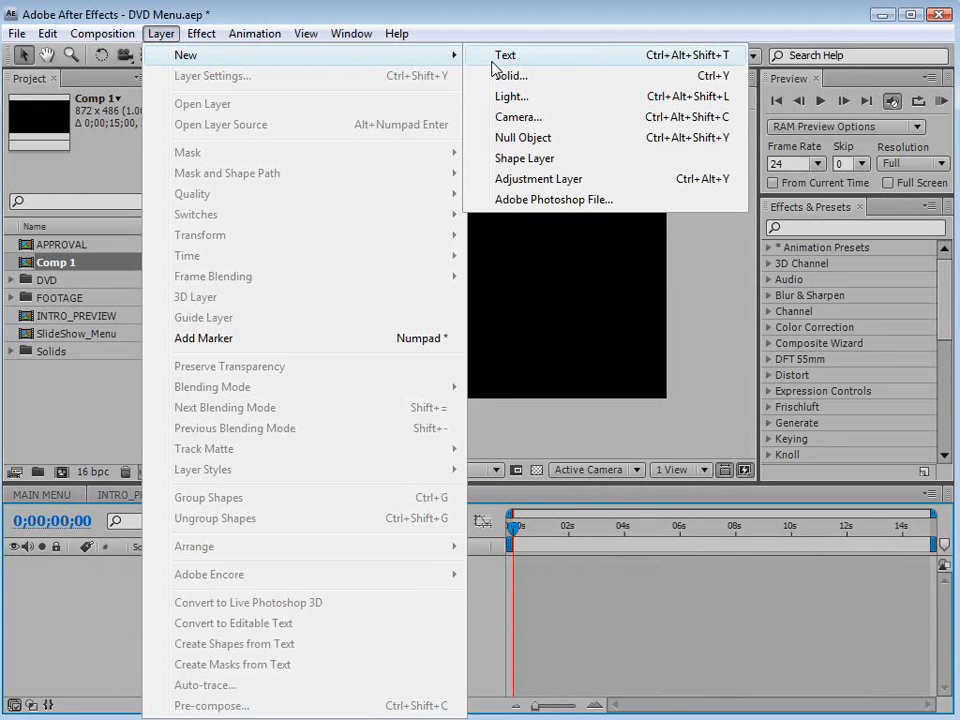
click(540, 80)
click(441, 511)
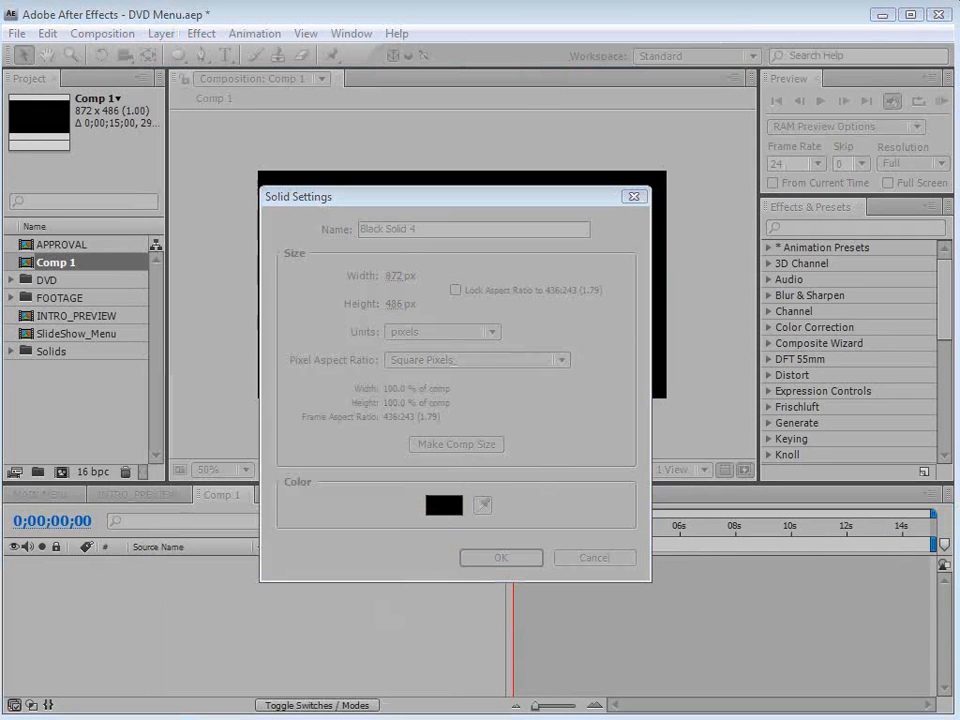
click(489, 427)
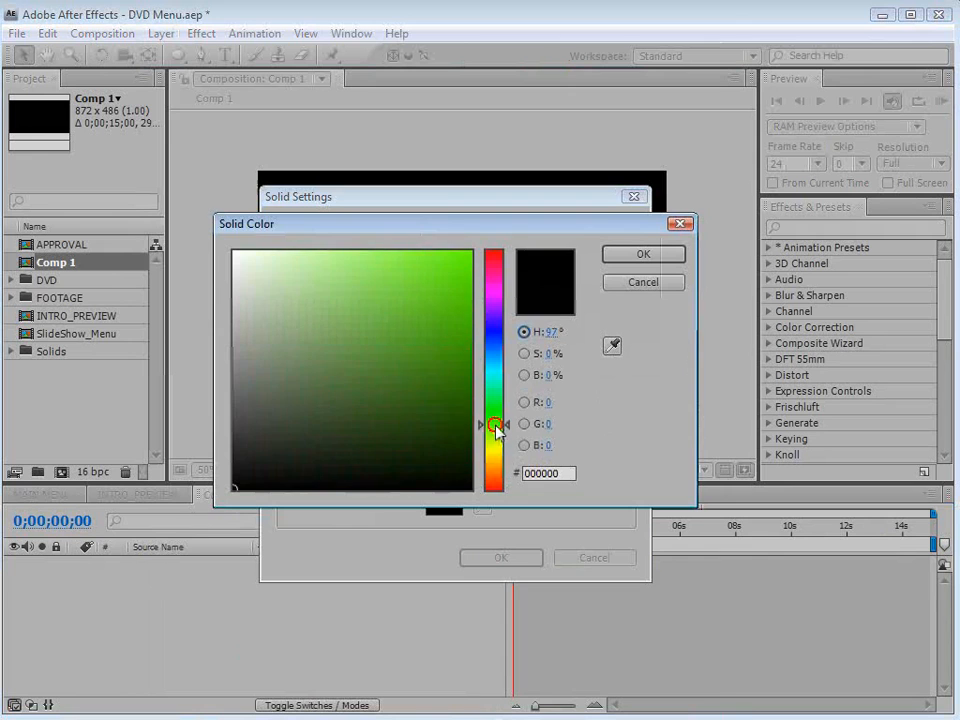
mouse_move(272, 349)
mouse_down()
mouse_move(264, 329)
mouse_move(260, 371)
mouse_move(272, 360)
mouse_up()
click(645, 255)
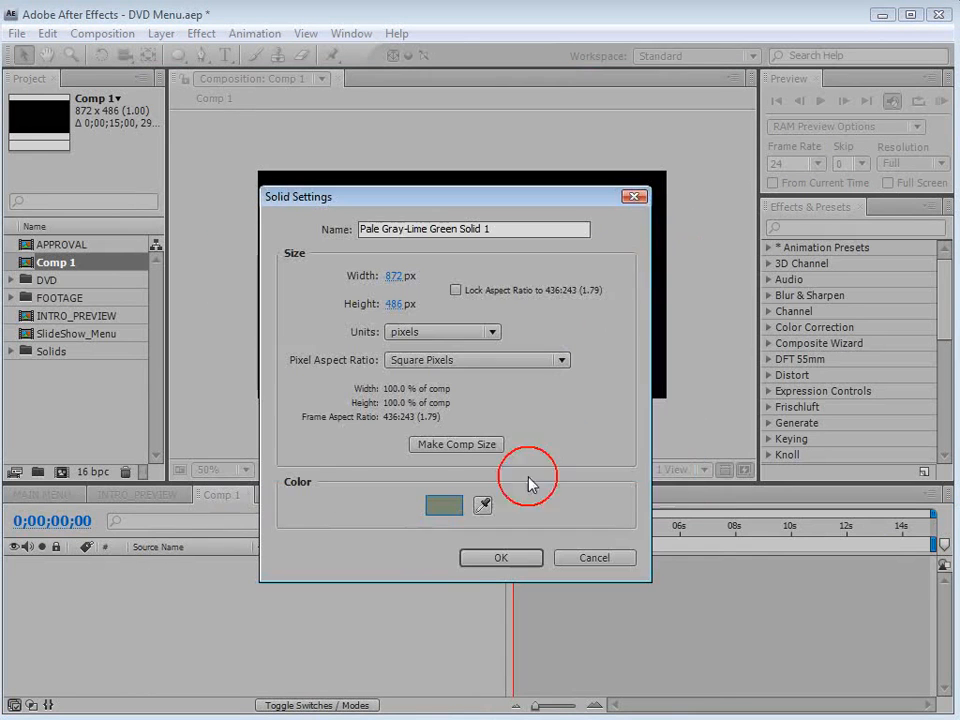
click(500, 558)
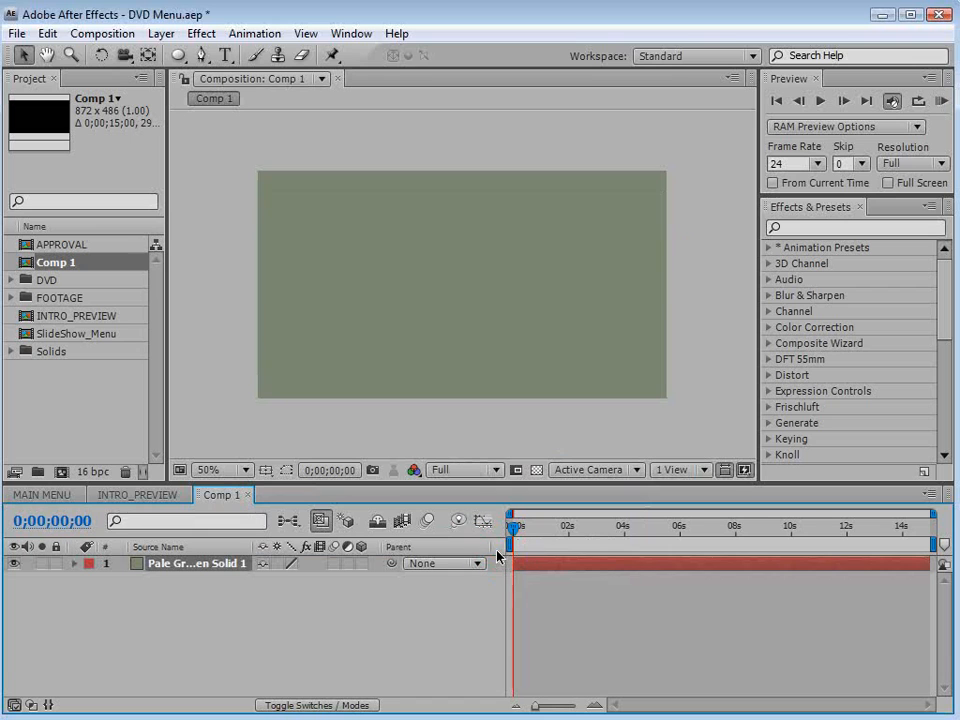
- Add a second composition-sized solid above the background in a lighter shade of the gray-green
click(160, 33)
mouse_move(200, 54)
click(508, 75)
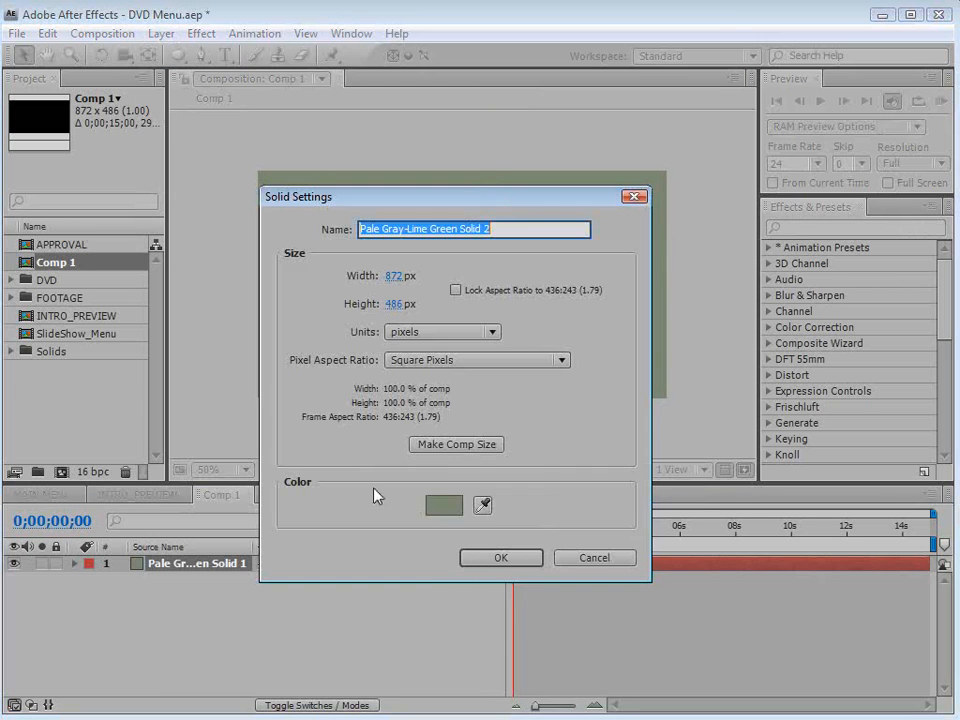
click(444, 505)
drag(268, 366, 259, 328)
click(643, 253)
click(508, 559)
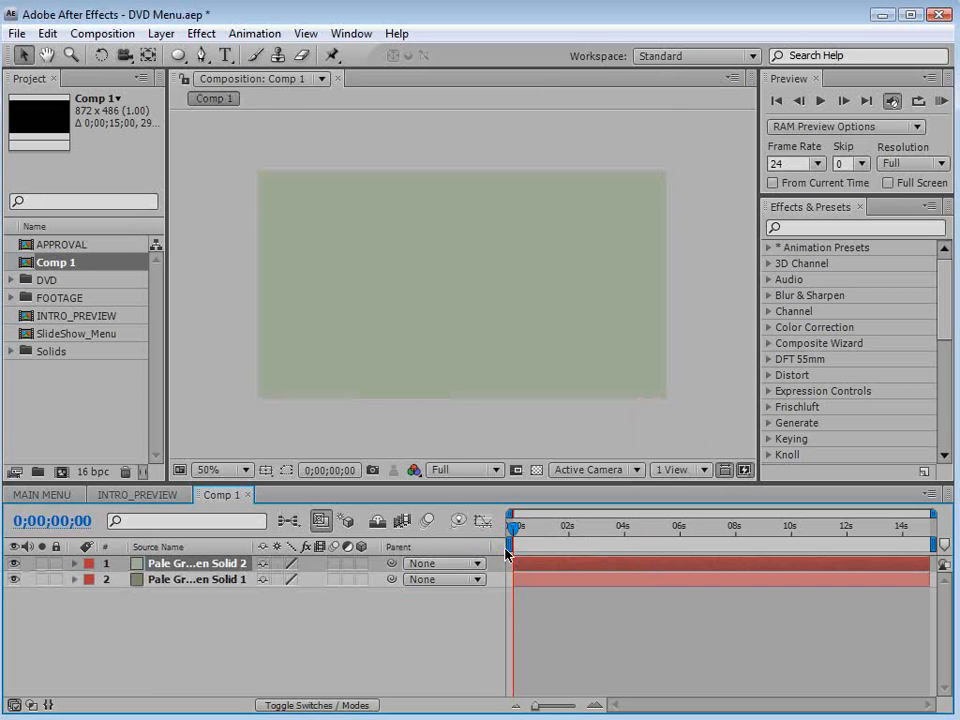
- Mask the lighter solid with a rectangle covering roughly the lower third of the frame and extending past its edges
click(179, 56)
click(262, 54)
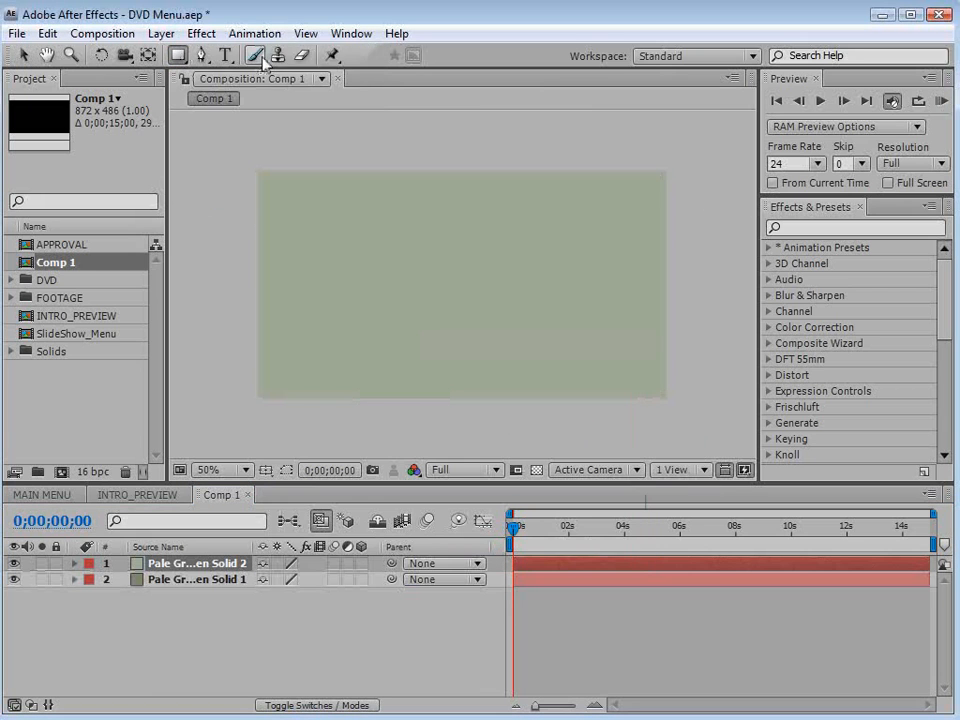
mouse_move(190, 326)
mouse_down()
mouse_move(388, 347)
mouse_move(671, 399)
mouse_move(735, 423)
mouse_up()
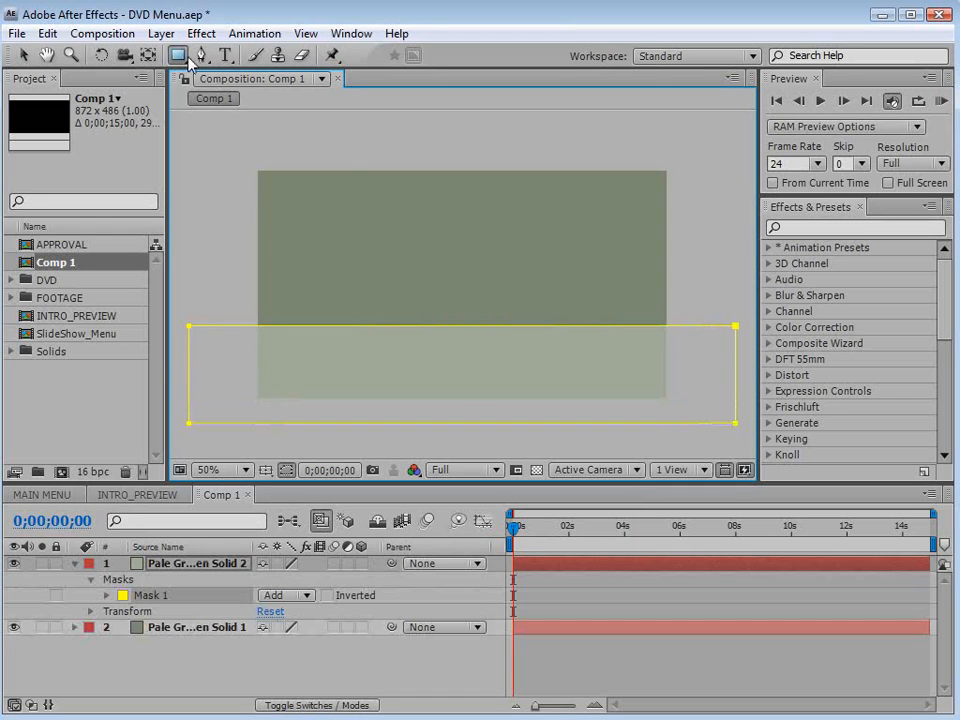
- Draw a wider second rectangular mask over the lower part of the lighter solid's band and set its mode to Subtract
click(201, 562)
scroll(388, 381, down, 1)
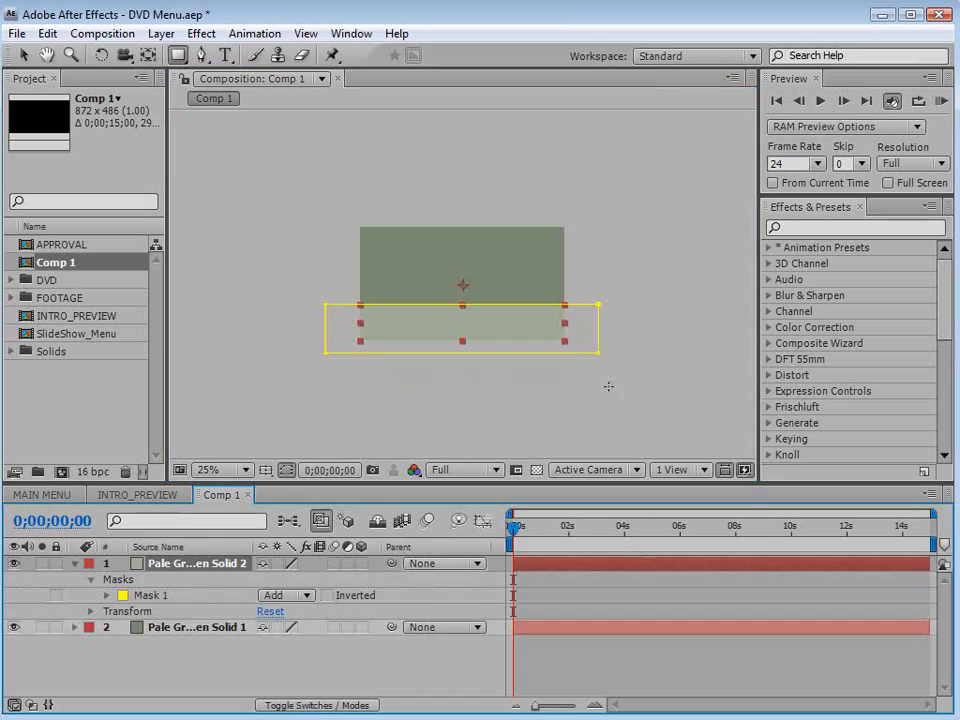
drag(655, 409, 270, 325)
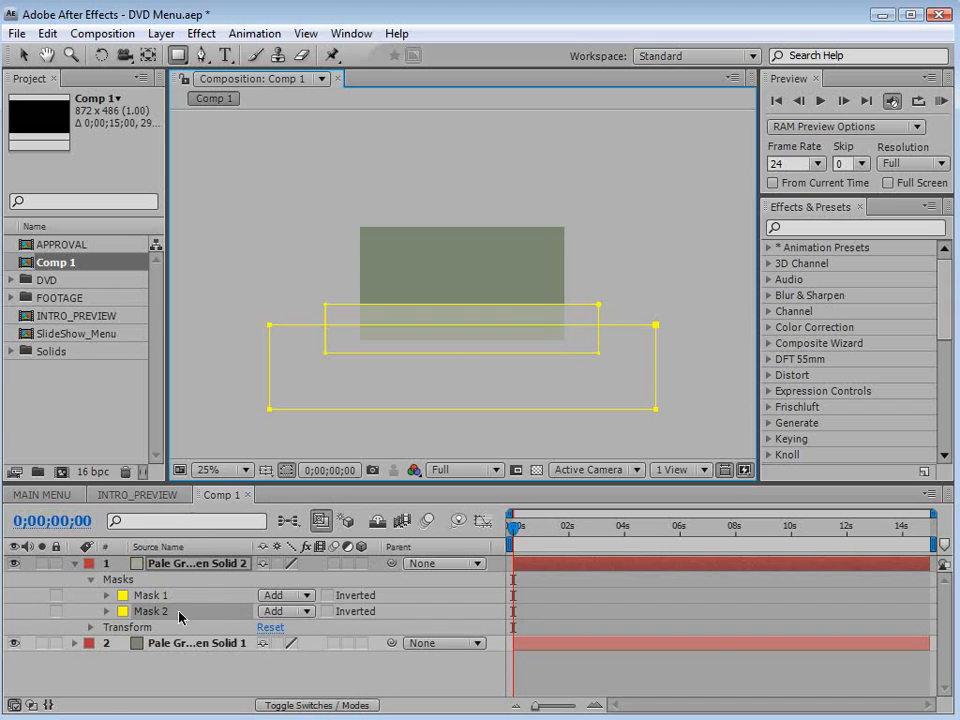
click(280, 611)
click(292, 632)
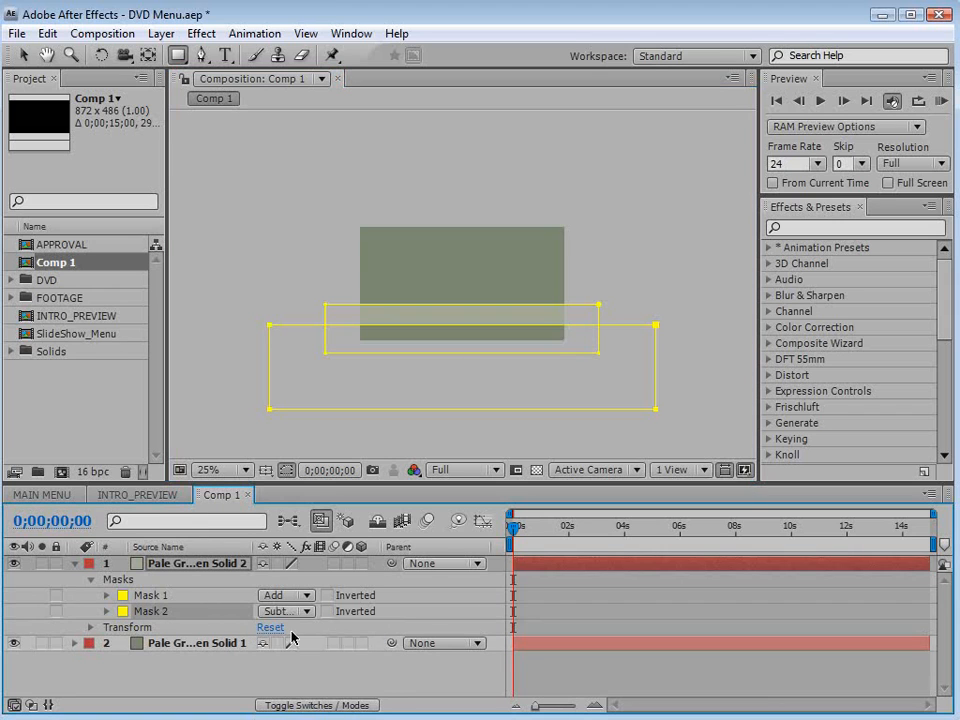
- Set Mask 2's feather to 121 pixels so the light band fades out toward the bottom of the frame
click(106, 611)
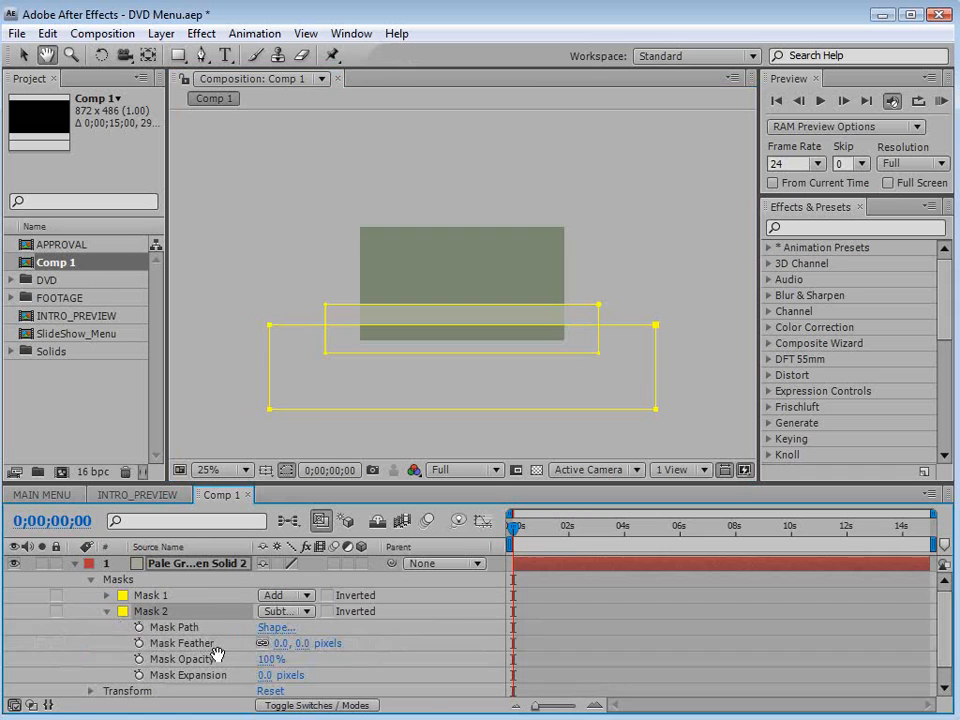
scroll(214, 650, down, 1)
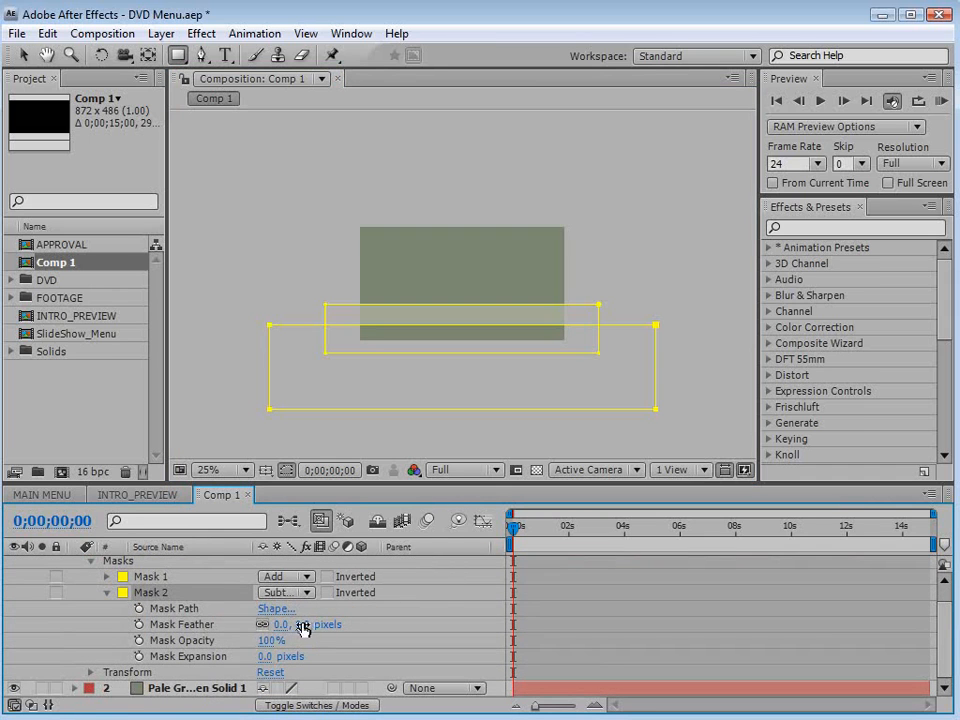
drag(323, 627, 433, 609)
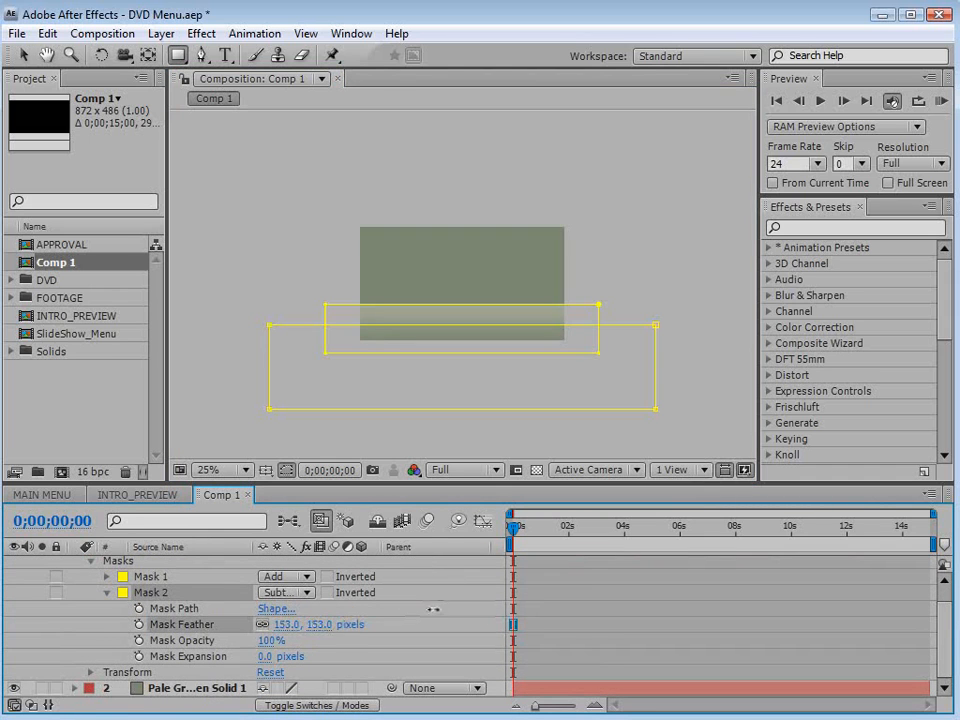
click(577, 599)
scroll(527, 408, up, 1)
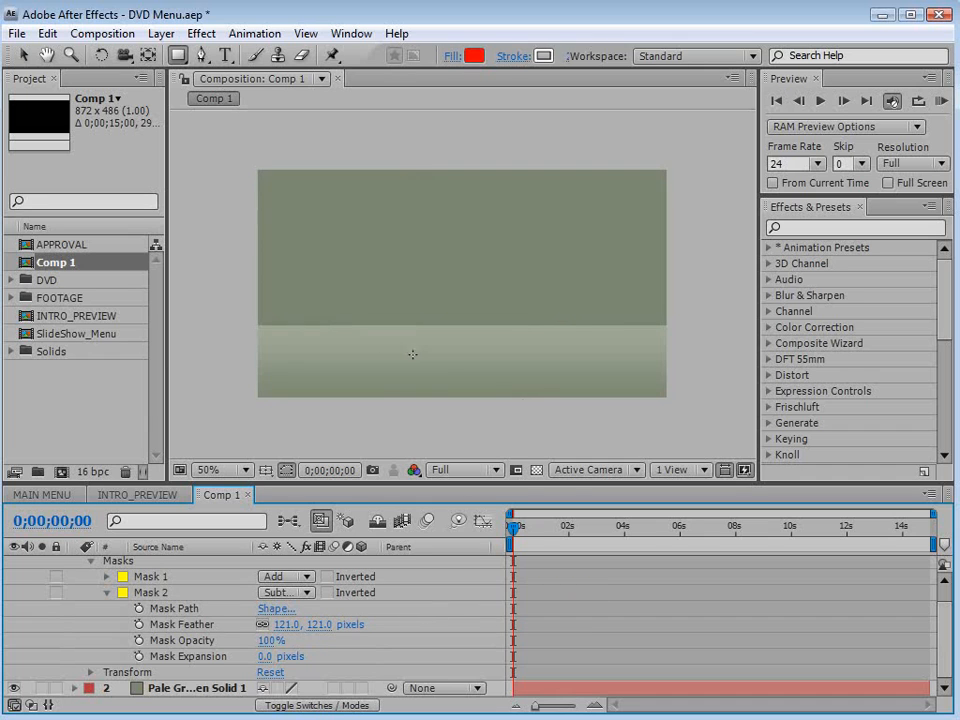
- Move Mask 2 slightly upward so it cuts further into the light band
scroll(294, 328, down, 1)
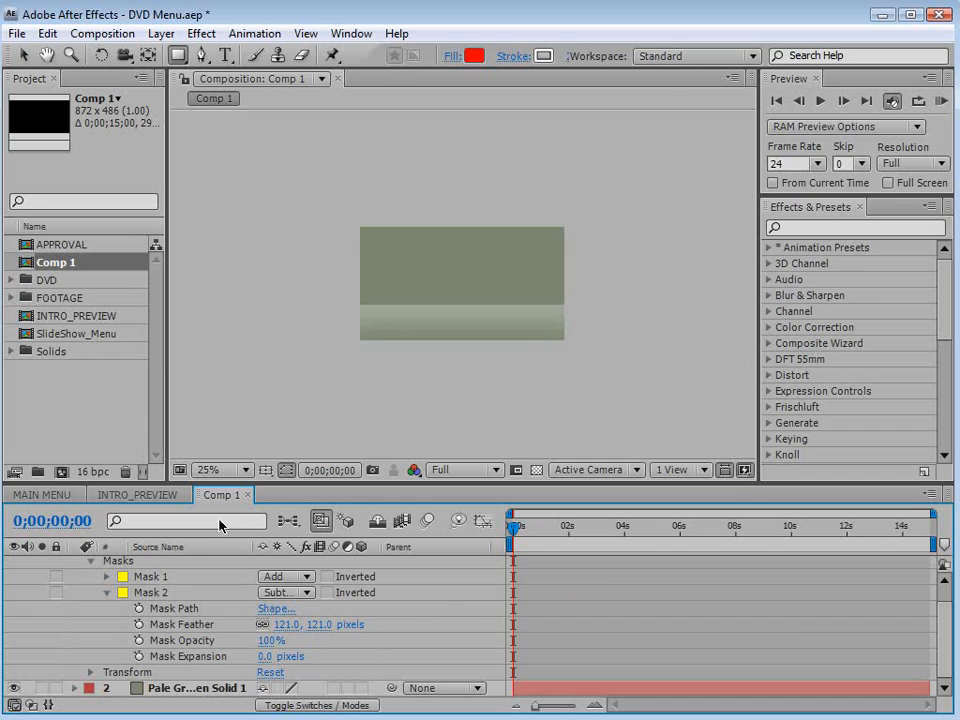
click(150, 592)
key(v)
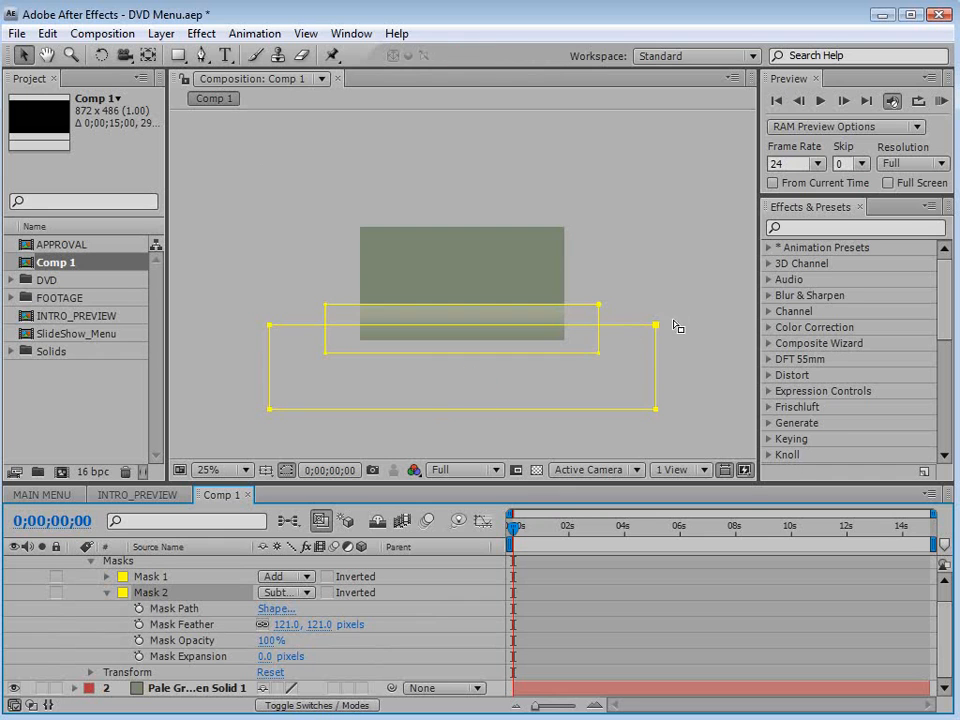
drag(655, 326, 655, 316)
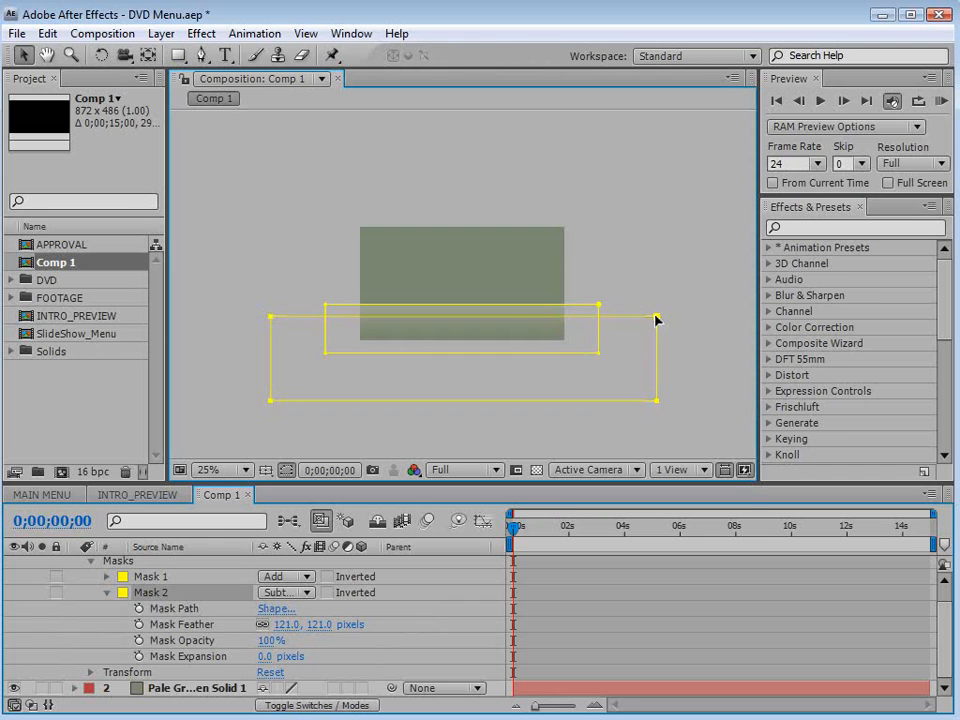
click(586, 566)
- Set Mask 1's feather to 20 pixels to soften the upper edge of the light band
key(period)
key(f)
click(573, 610)
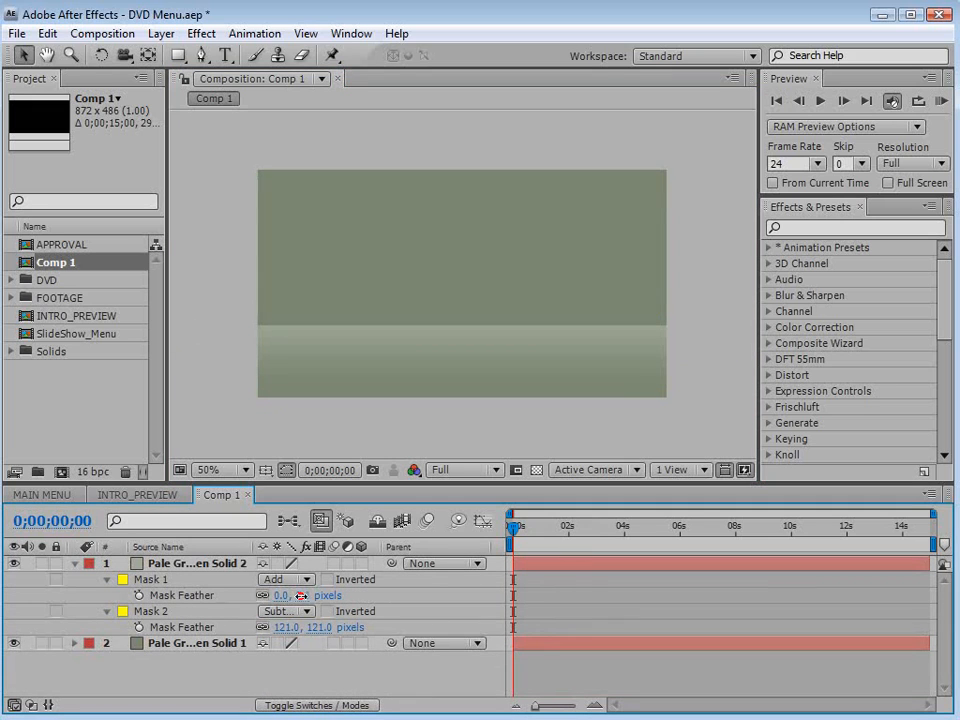
drag(284, 595, 318, 595)
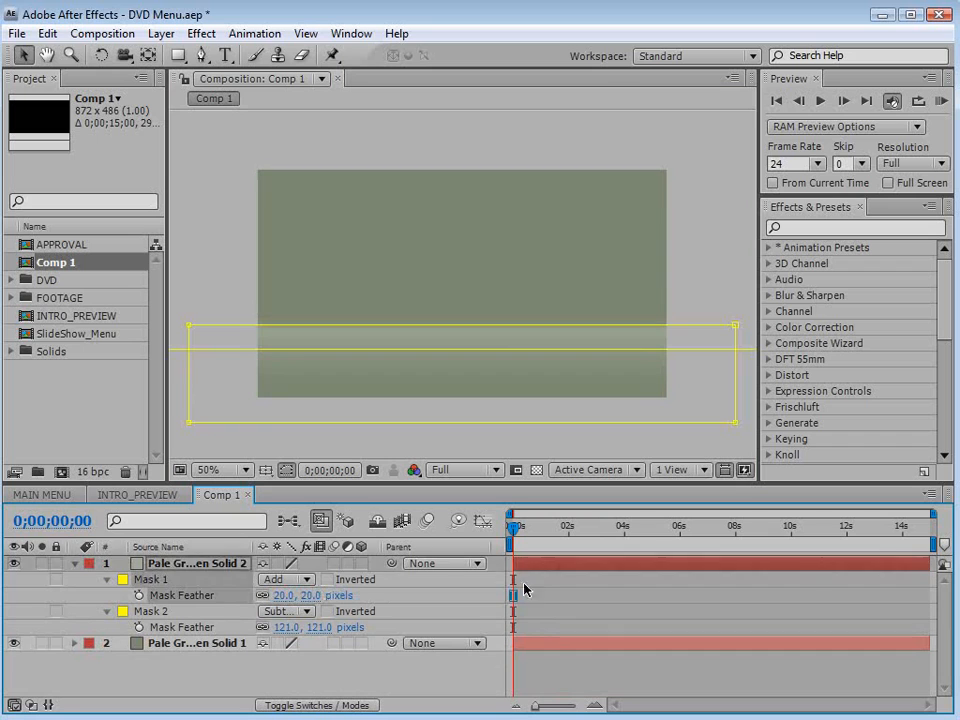
click(541, 584)
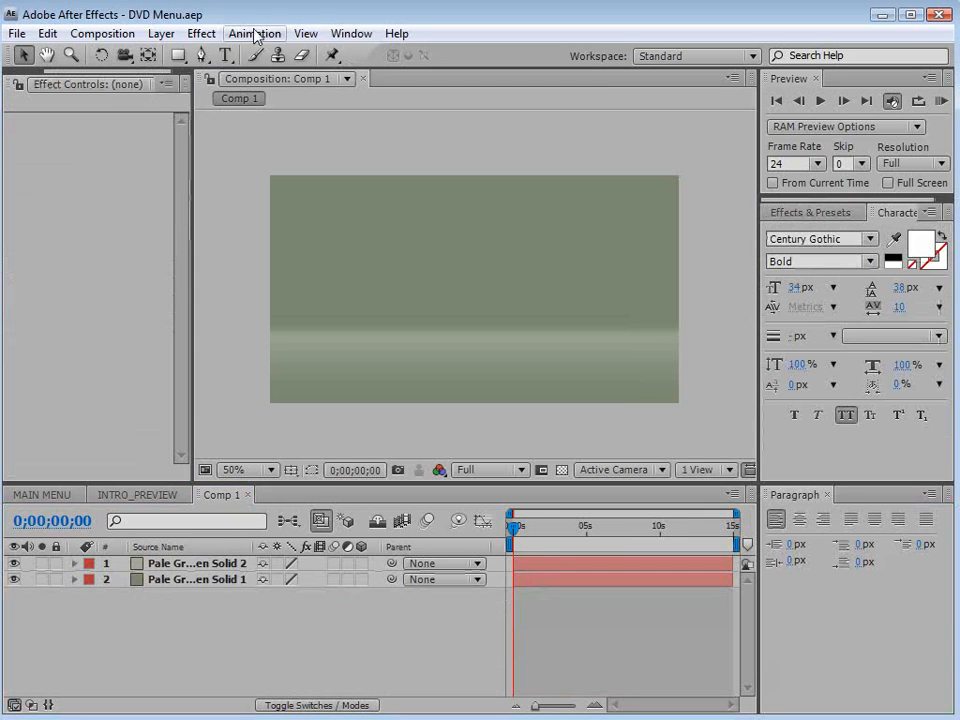
- Add the title text "RECON MAN IV" in white bold Century Gothic over the light band
click(225, 55)
click(412, 336)
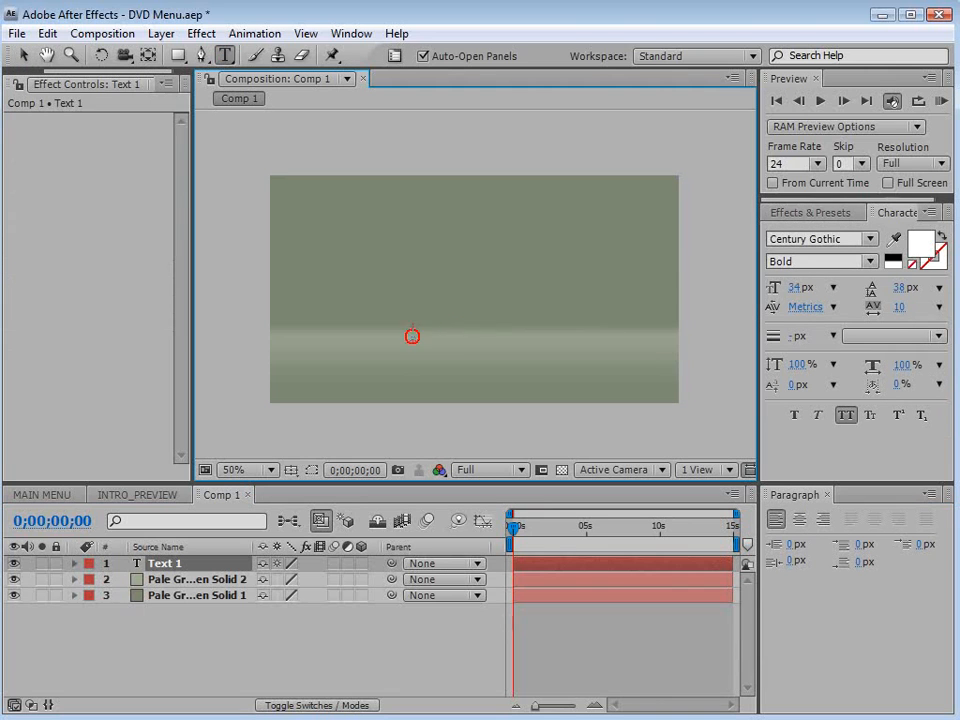
text(RECON MAN I)
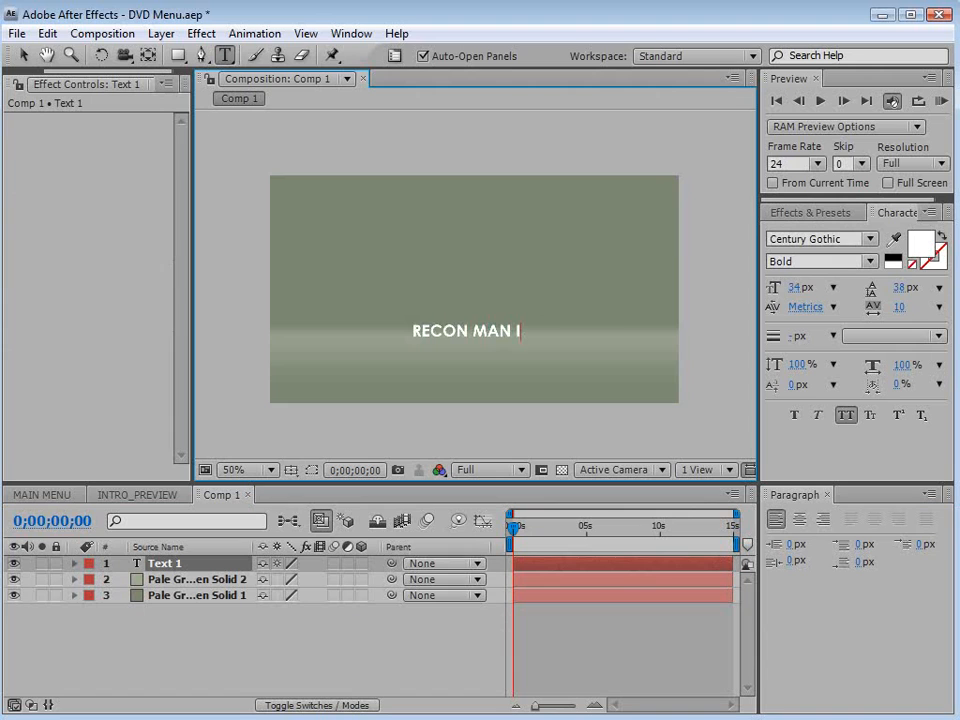
click(22, 55)
- Change the word "MAN" in the title to the Regular font style, keeping the other words bold
key(period)
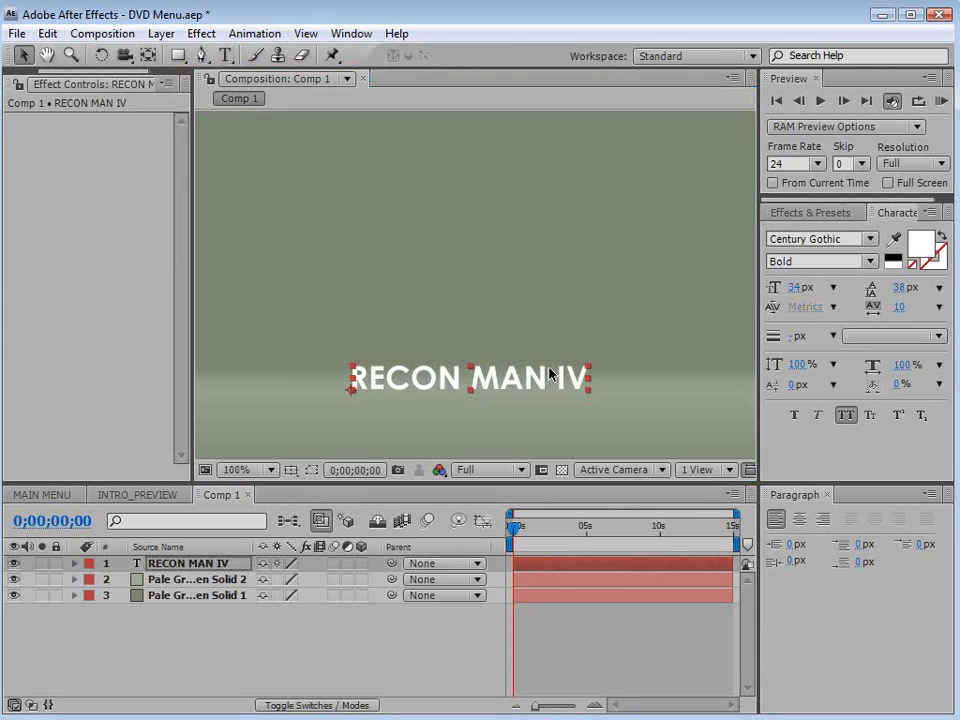
double_click(493, 377)
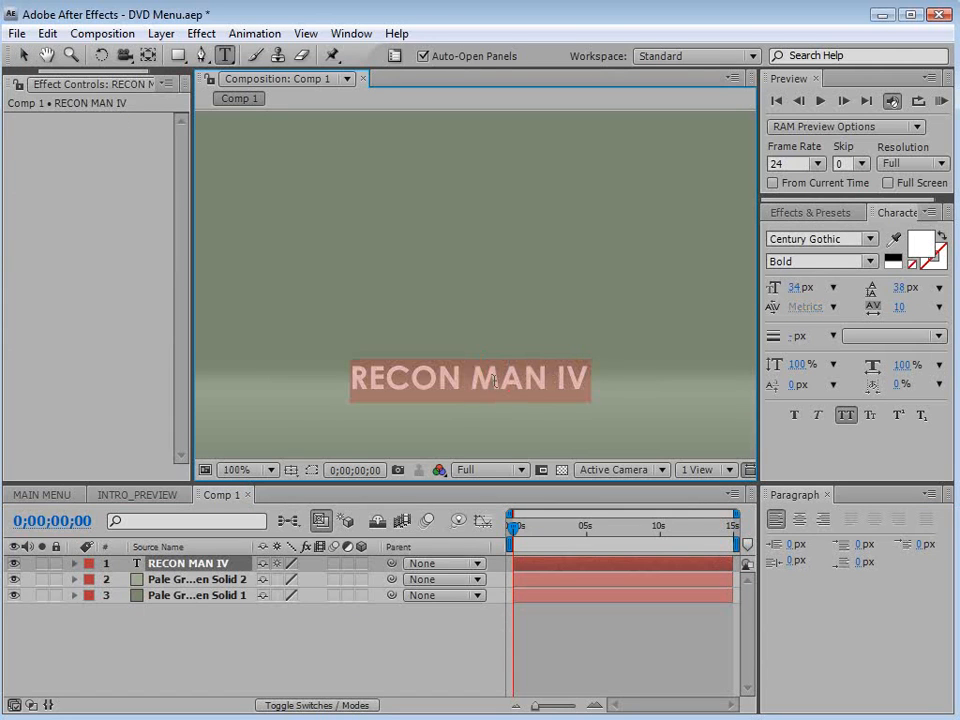
click(425, 377)
drag(474, 378, 537, 376)
click(870, 261)
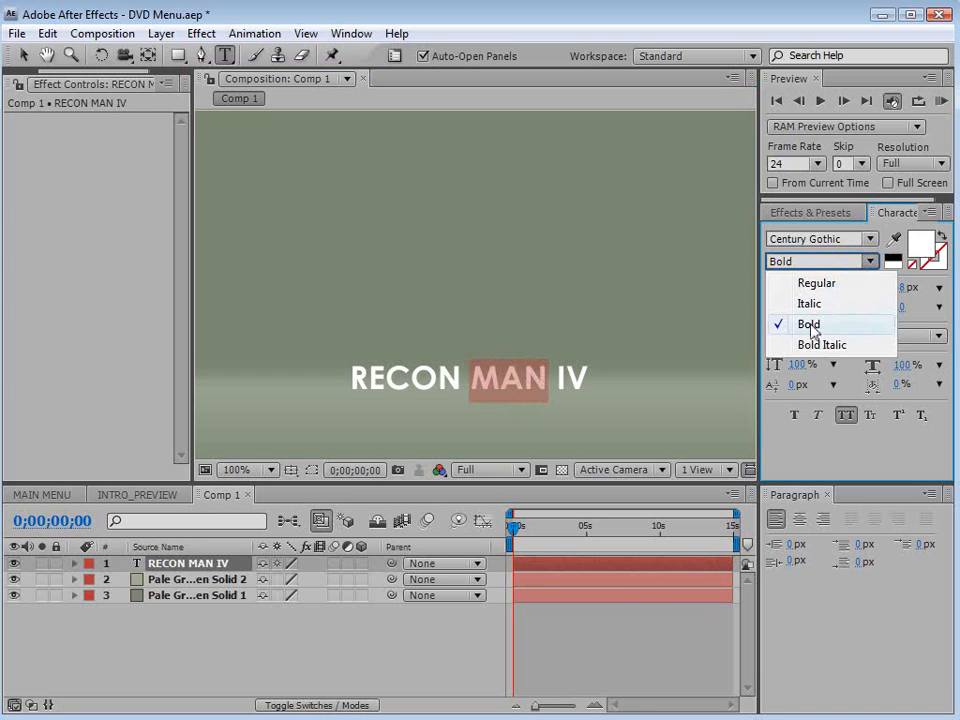
click(810, 284)
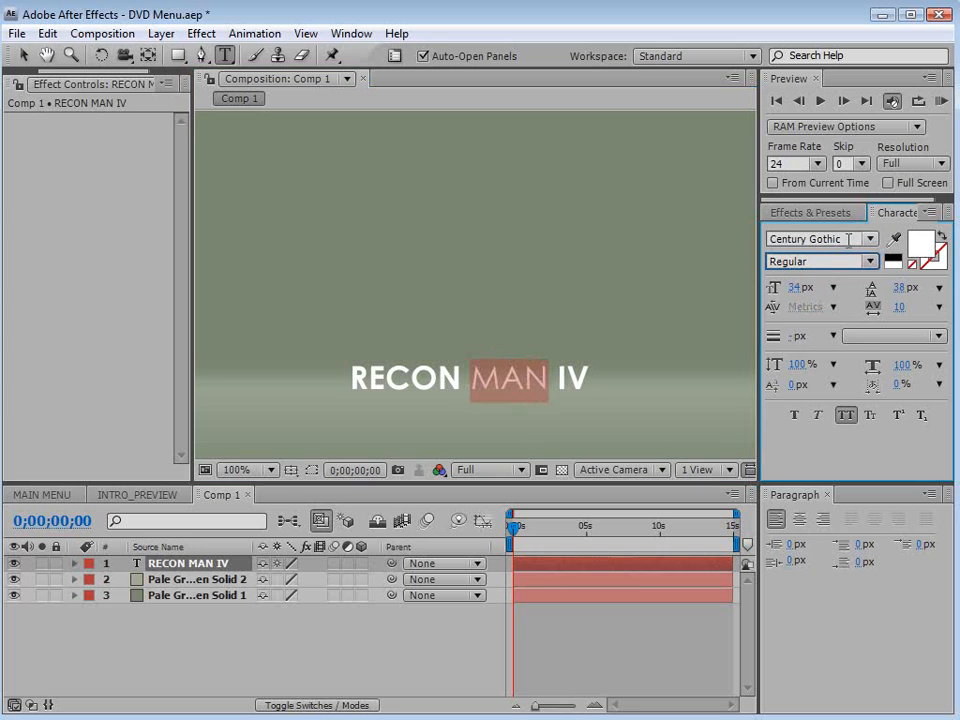
click(22, 55)
- Enlarge the title, place it right of centre across the light band's upper edge, and show the title/action safe guides
key(comma)
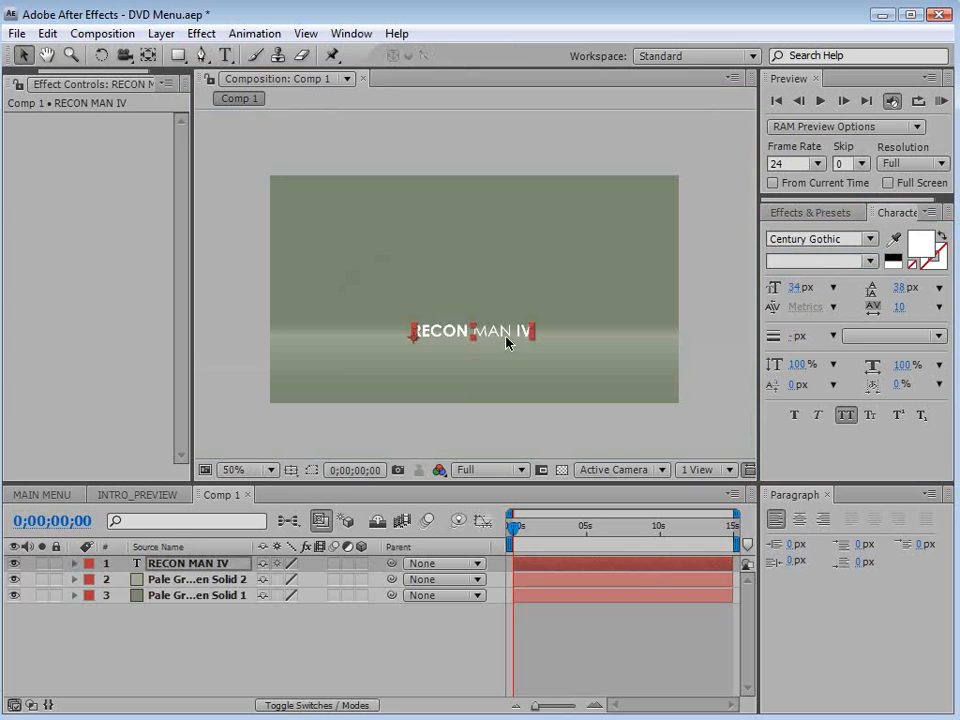
drag(536, 328, 583, 327)
click(291, 470)
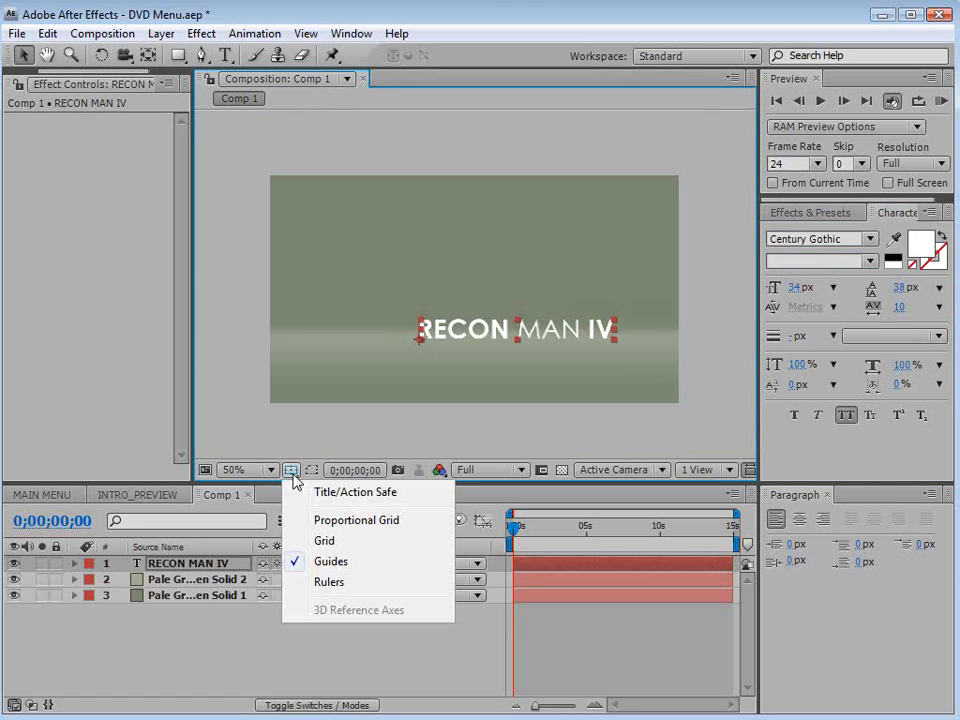
click(328, 493)
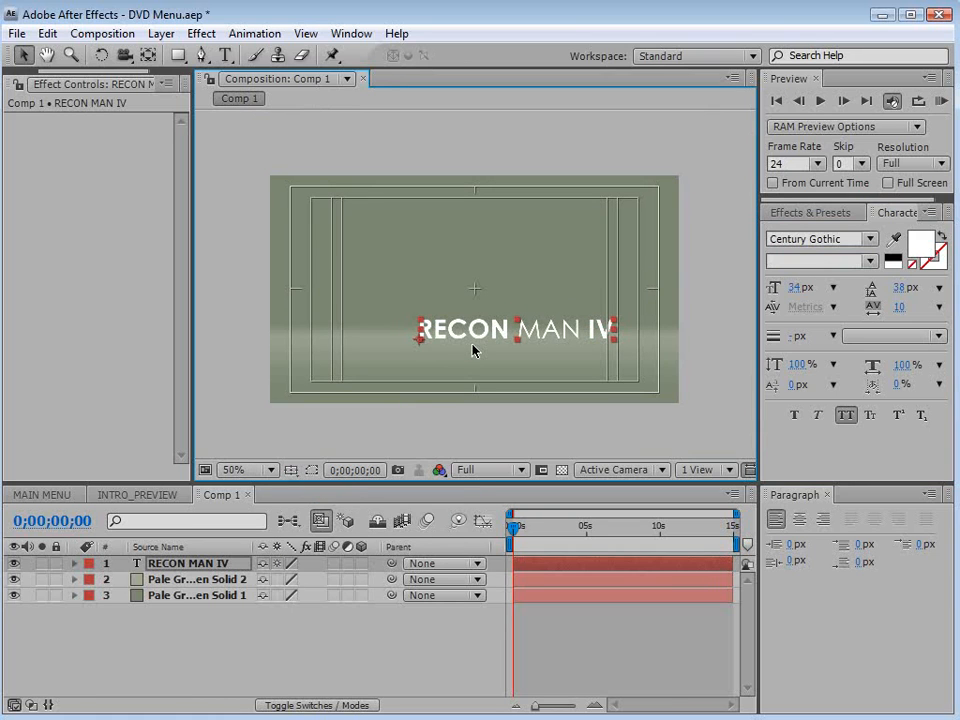
- Nudge the title slightly left to fit the inner safe-area lines, and hide the title/action safe guides
key(Left)
key(Left)
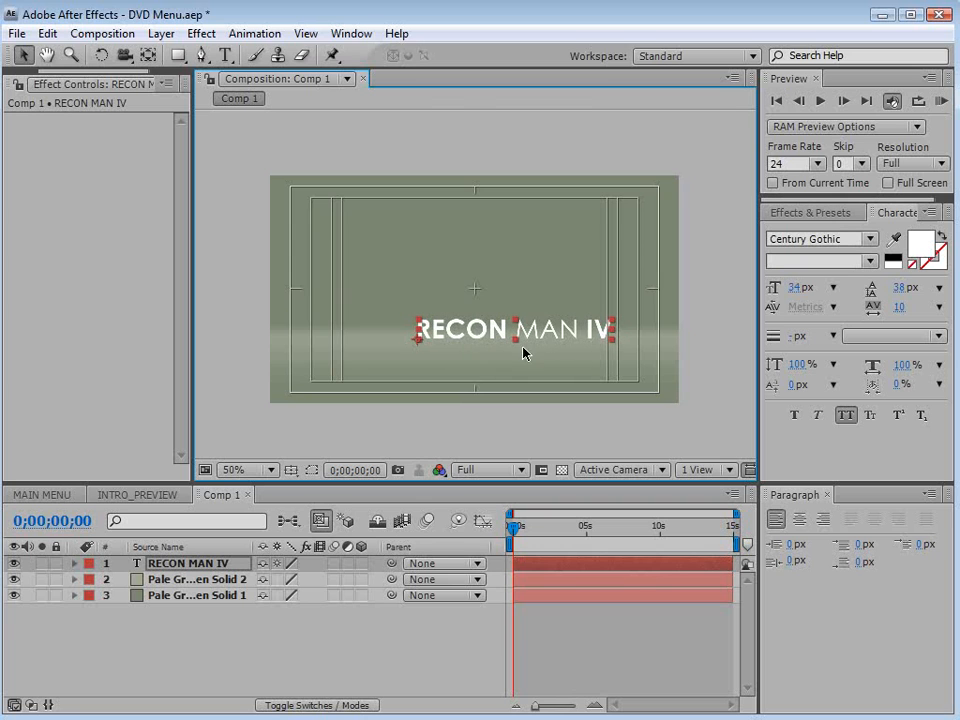
click(311, 469)
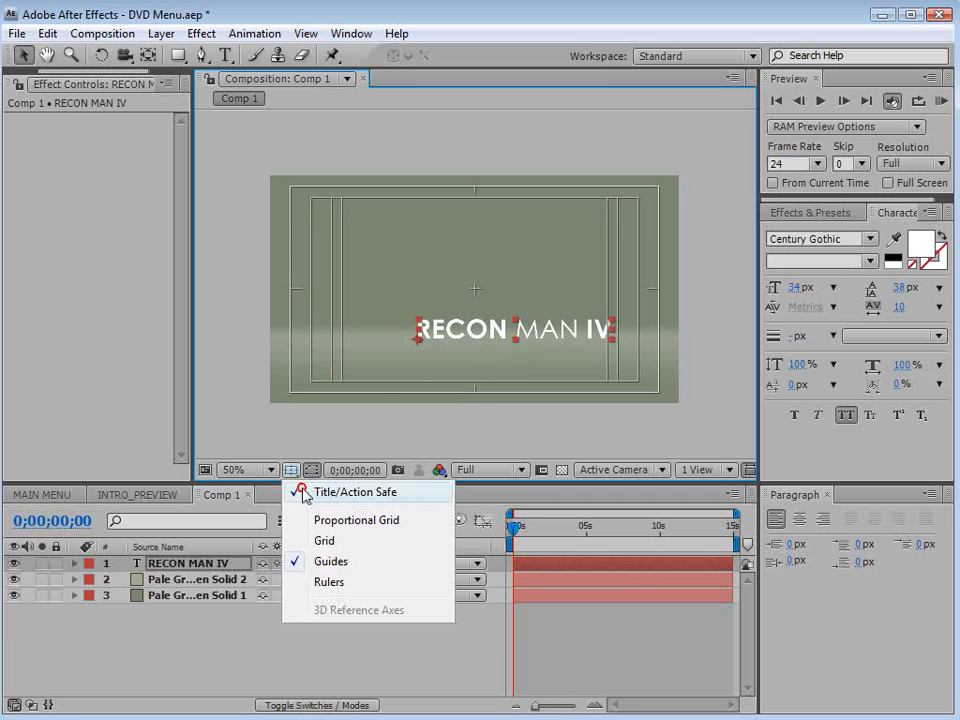
click(290, 491)
click(589, 656)
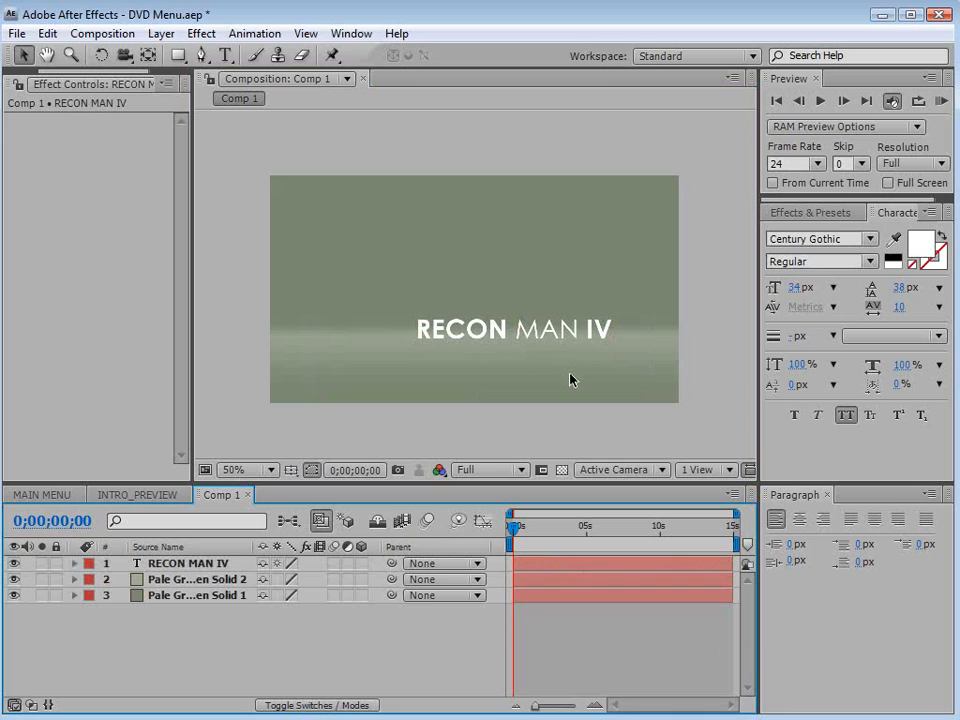
- Apply the Drop Shadow effect to the RECON MAN IV text layer
click(190, 566)
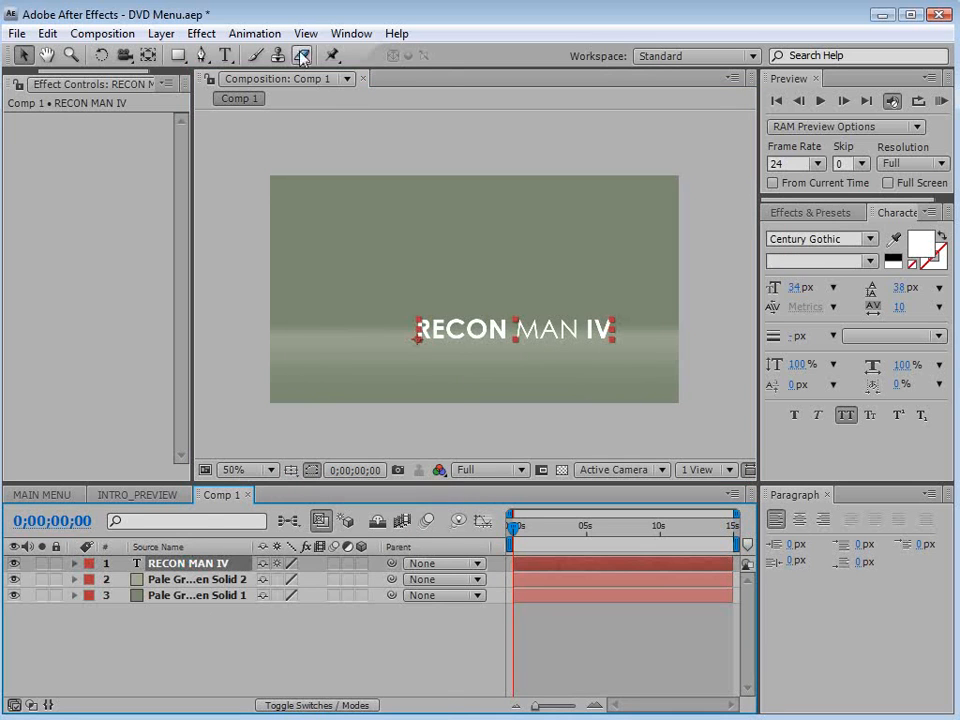
click(201, 33)
mouse_move(255, 497)
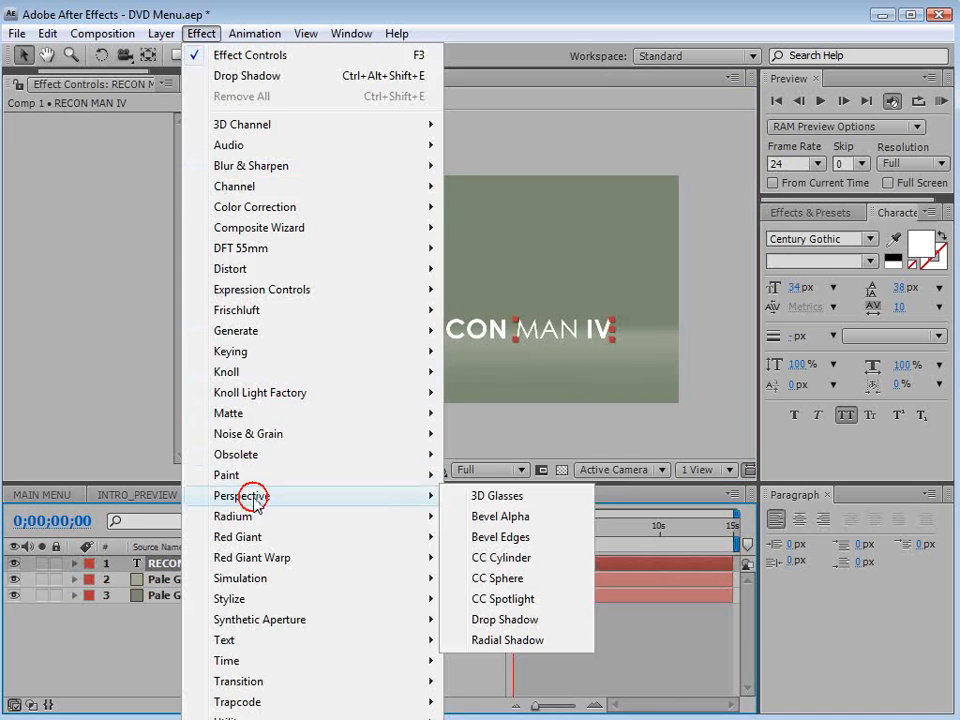
click(505, 620)
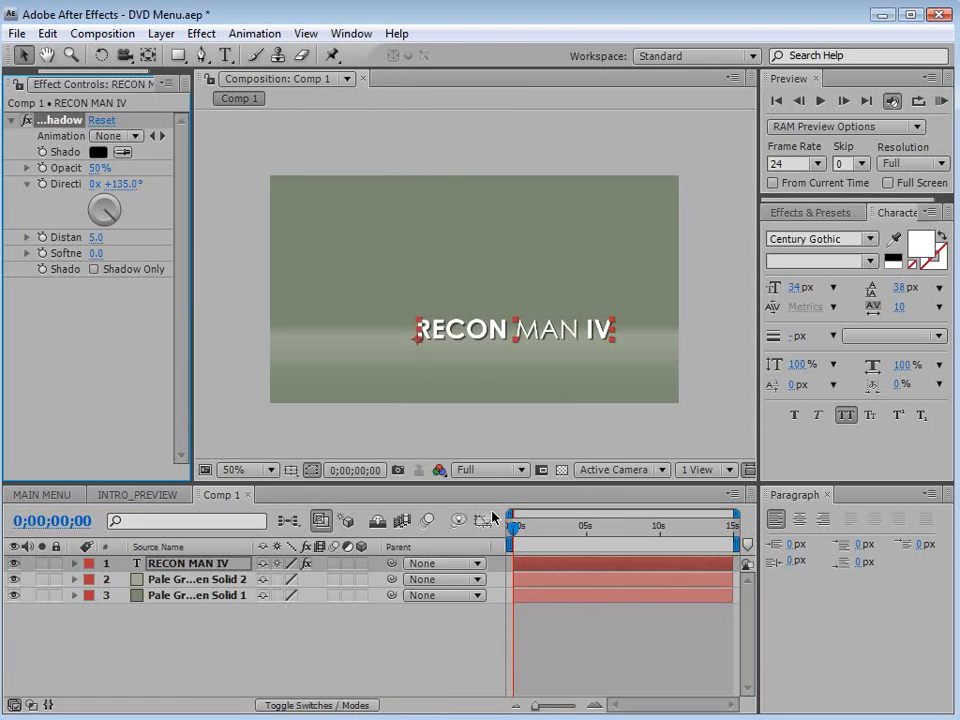
- Set the title's drop shadow direction to 2° and its distance to 2
click(105, 200)
click(96, 237)
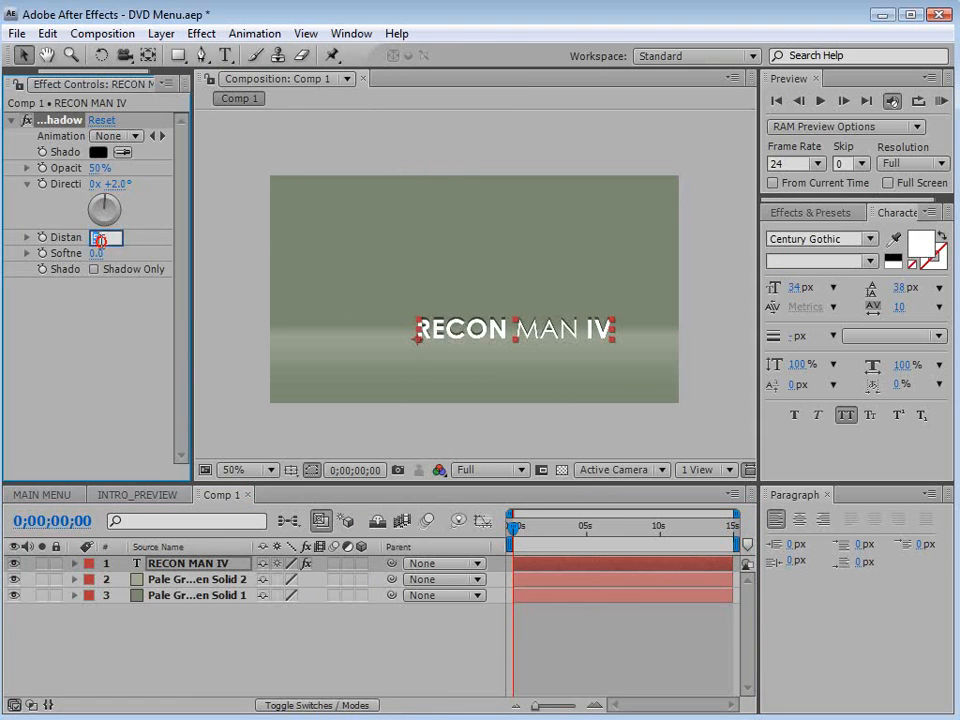
text(2)
key(Return)
key(period)
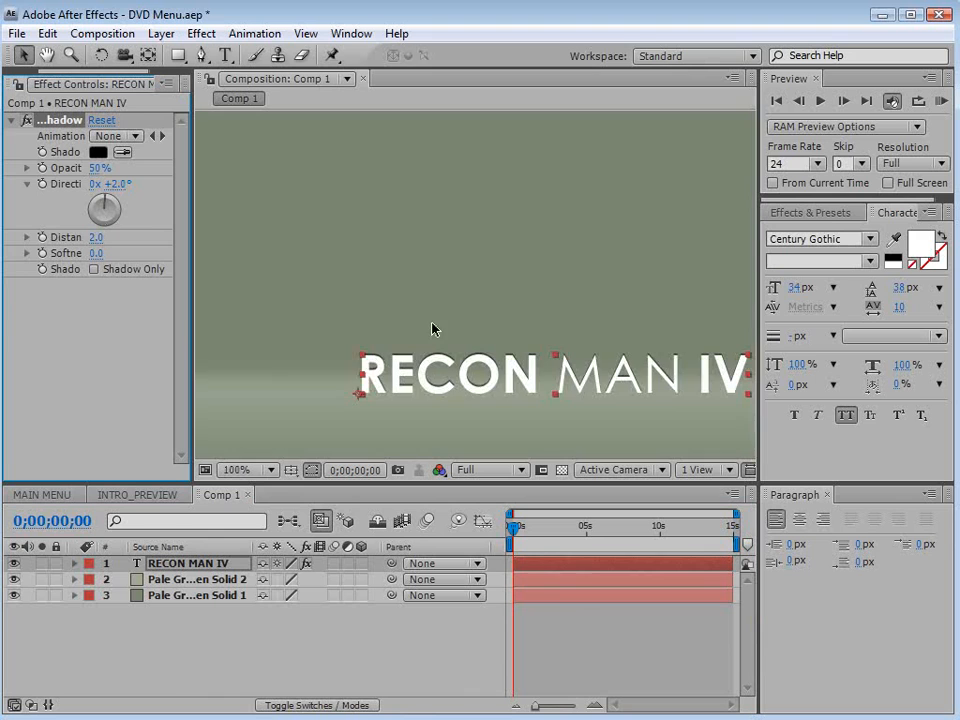
key(comma)
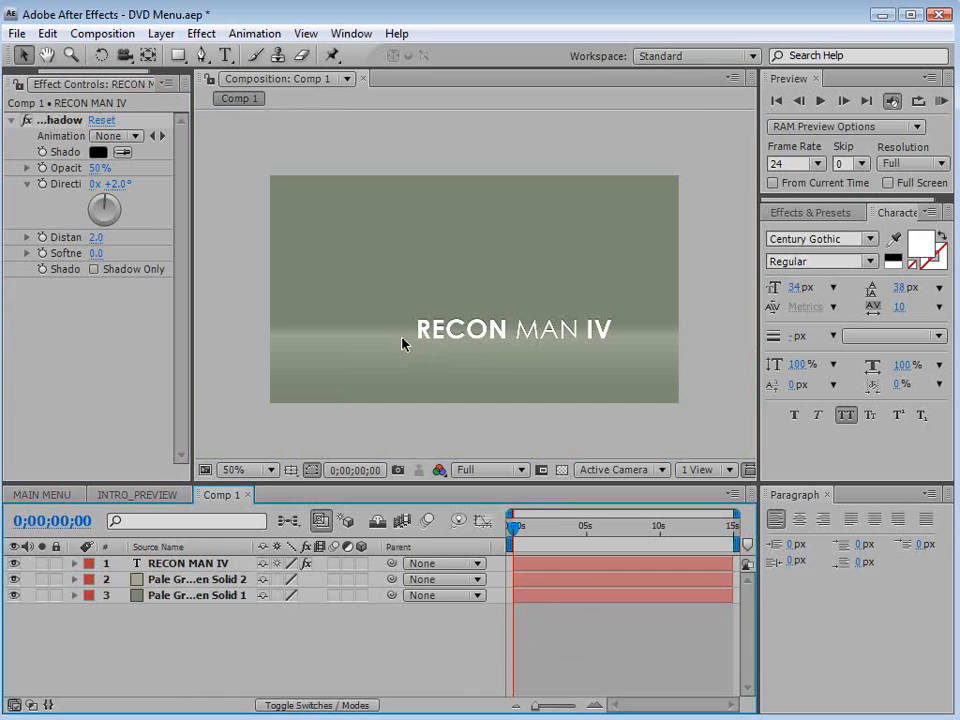
- Create a new near-black solid layer with colour 161615
click(161, 33)
mouse_move(200, 55)
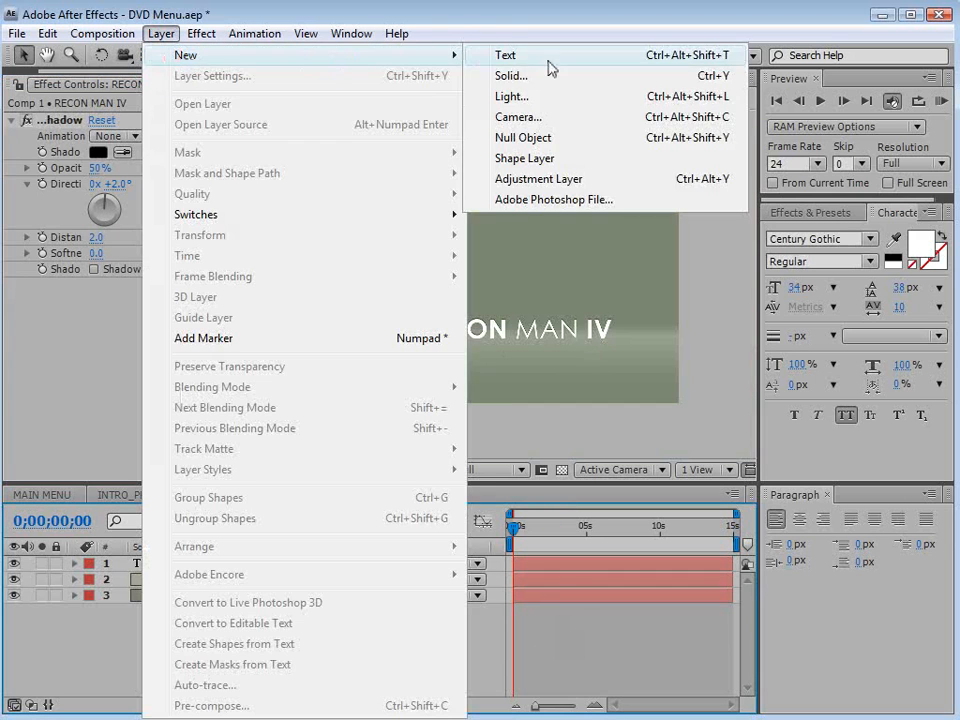
click(548, 78)
click(440, 506)
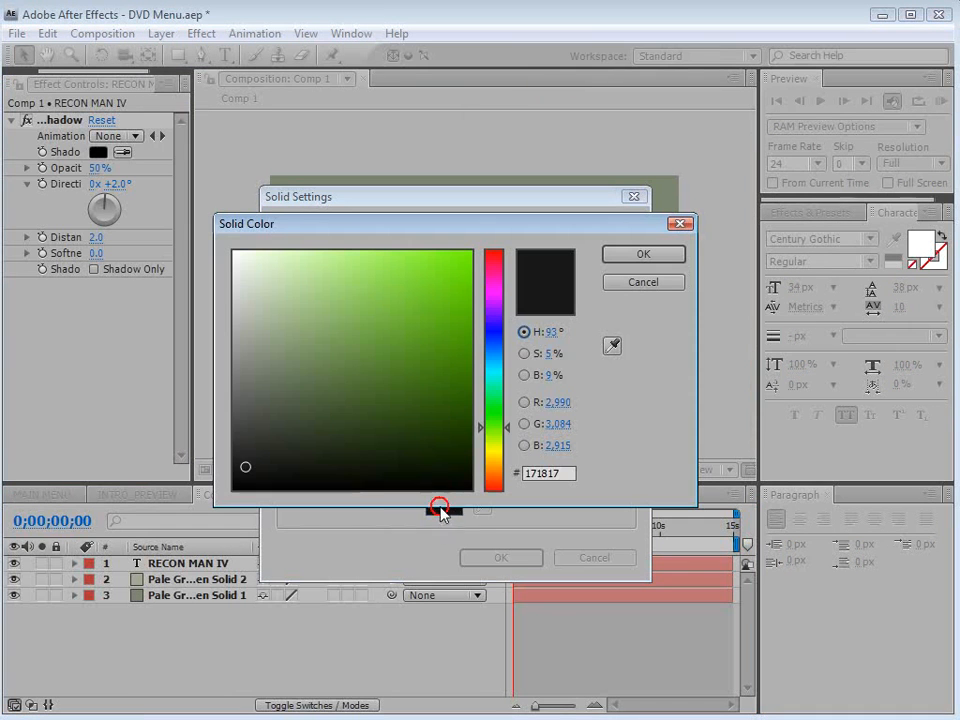
click(240, 468)
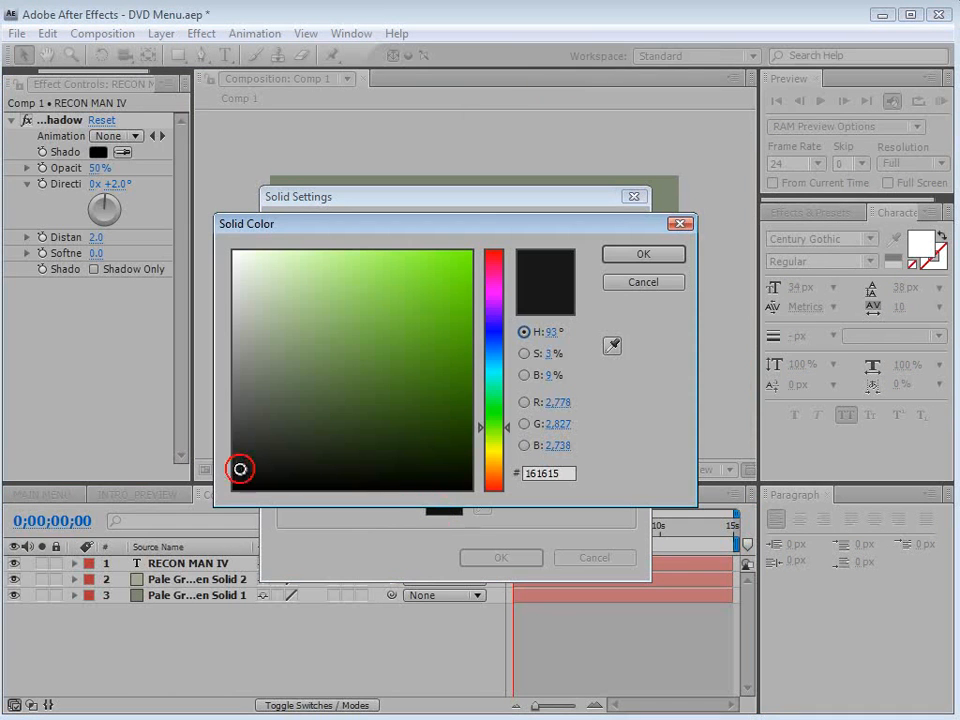
click(644, 258)
click(499, 557)
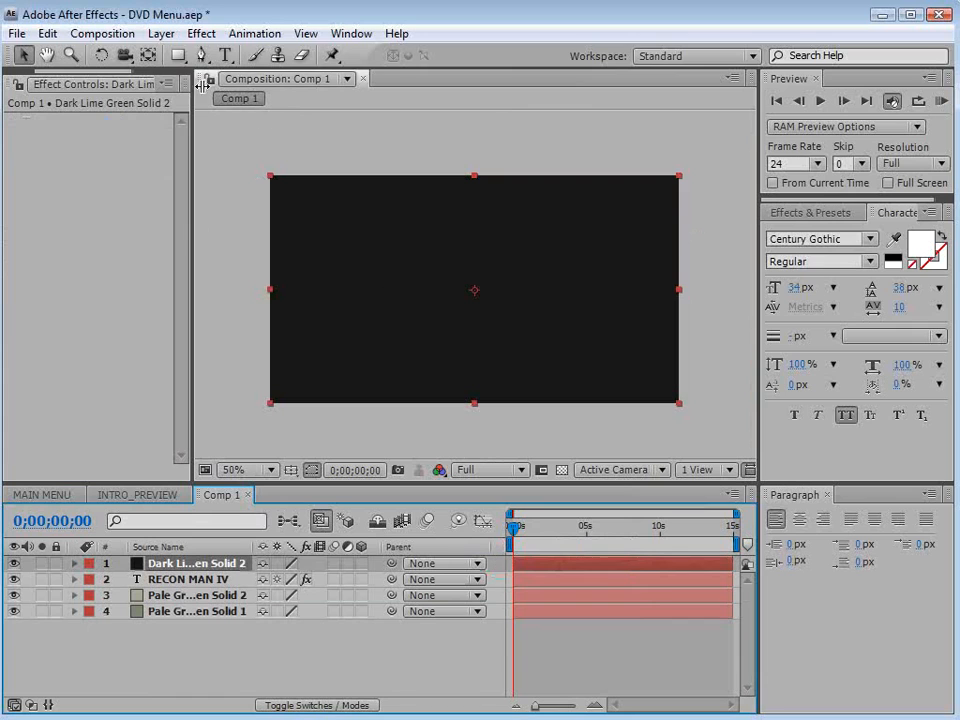
- Hide the dark solid, draw a thin rectangular mask just beneath the title and slightly wider than it, and show the solid again
drag(178, 55, 254, 60)
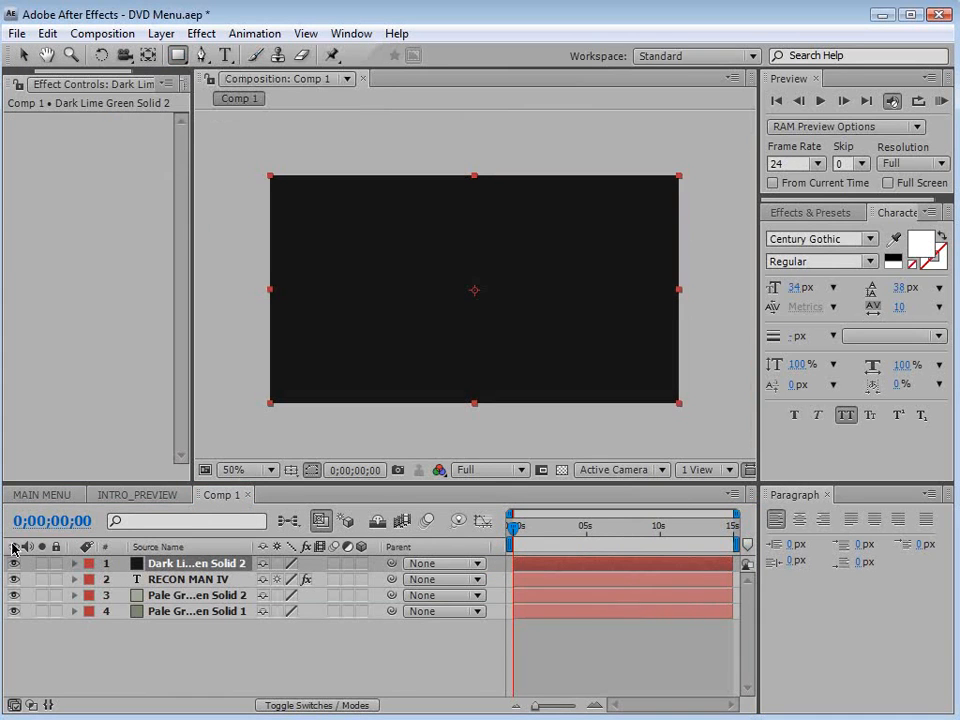
click(14, 564)
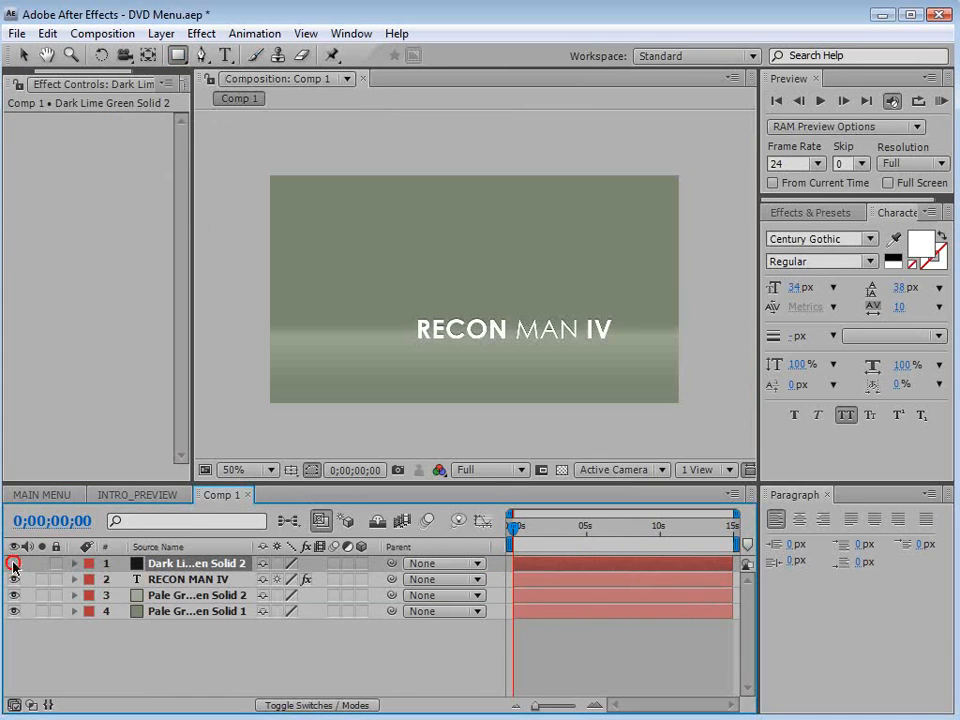
key(period)
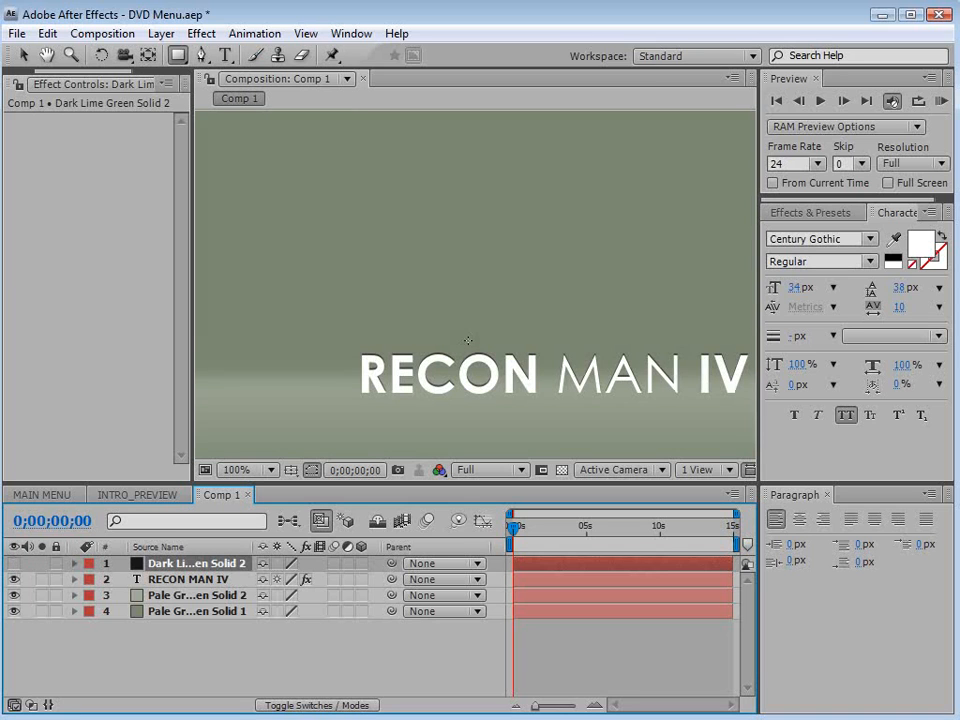
drag(564, 403, 446, 343)
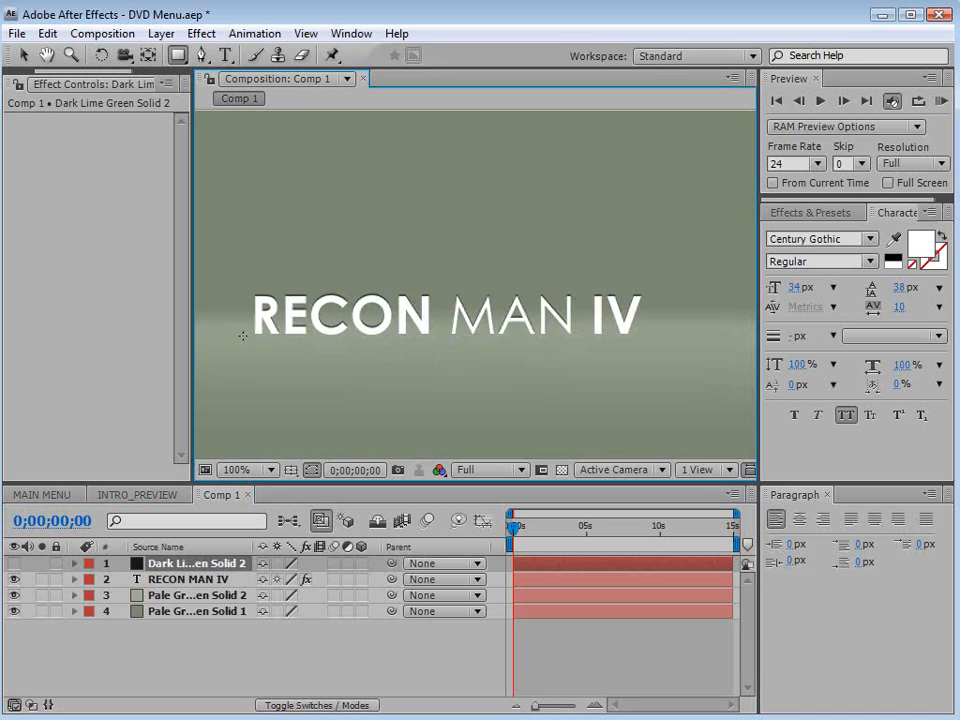
drag(231, 337, 663, 345)
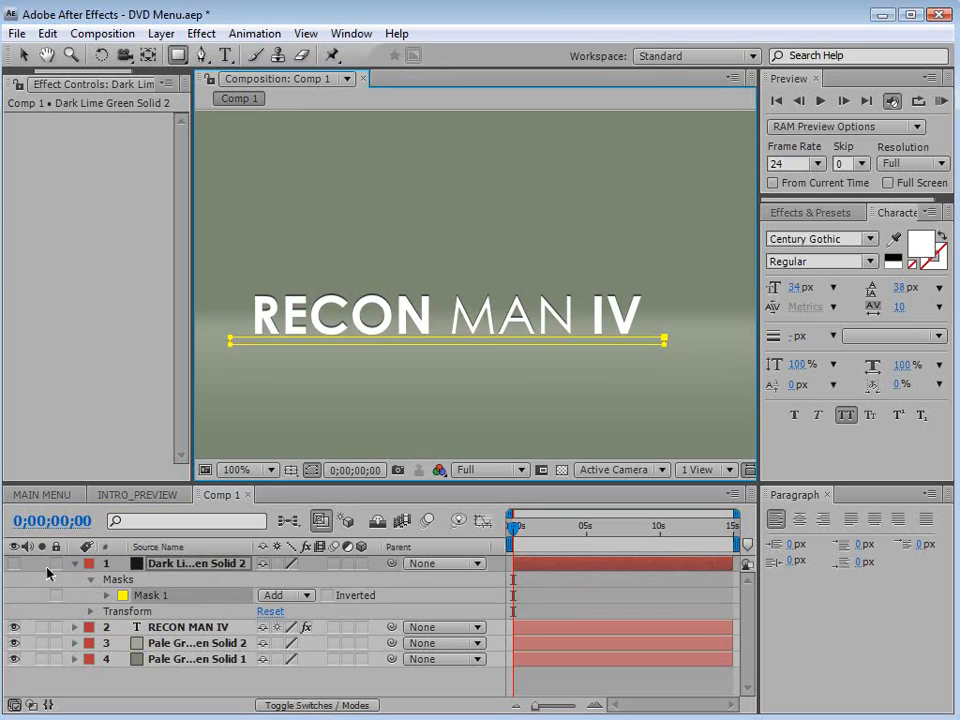
click(13, 564)
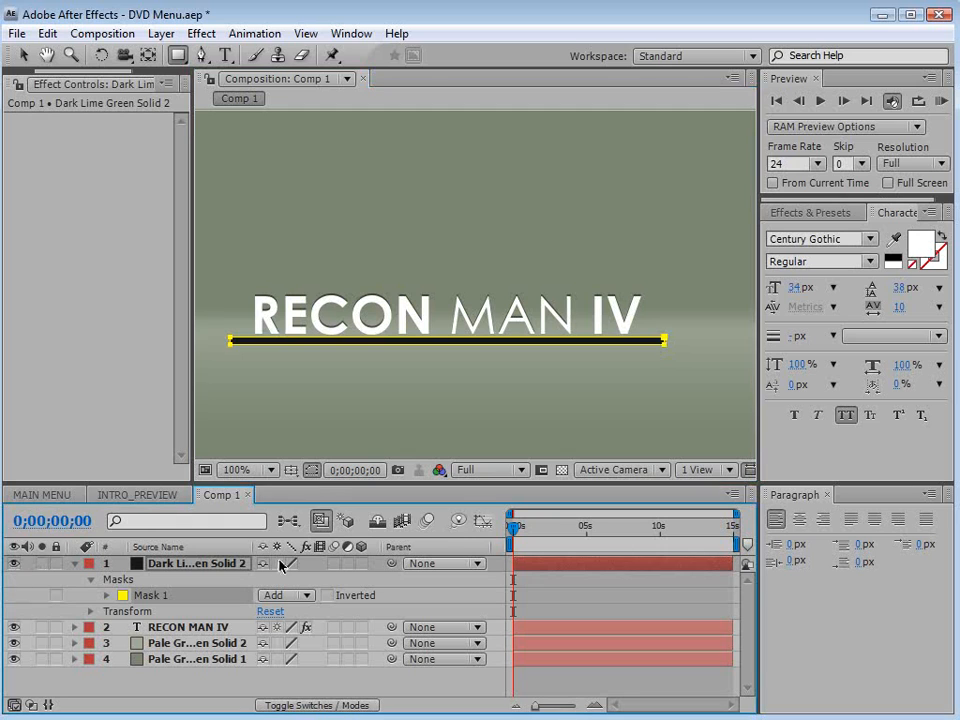
- Hide the mask outlines, unlink Mask 1's feather dimensions, and set the feather to 27 pixels horizontally and 3 vertically
click(312, 470)
click(106, 596)
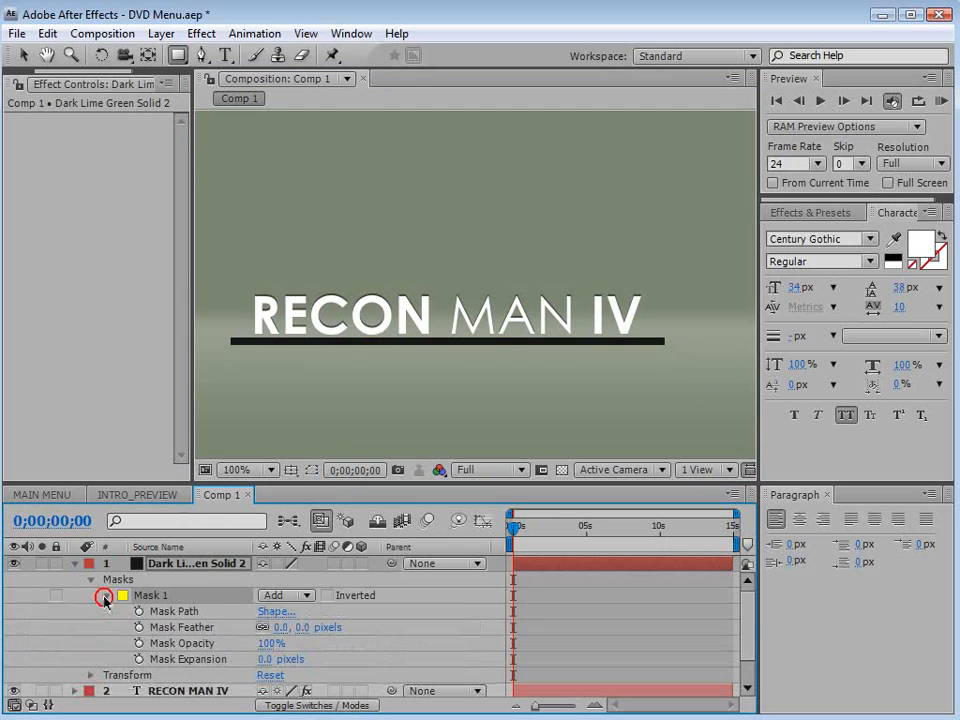
click(262, 627)
drag(281, 627, 309, 627)
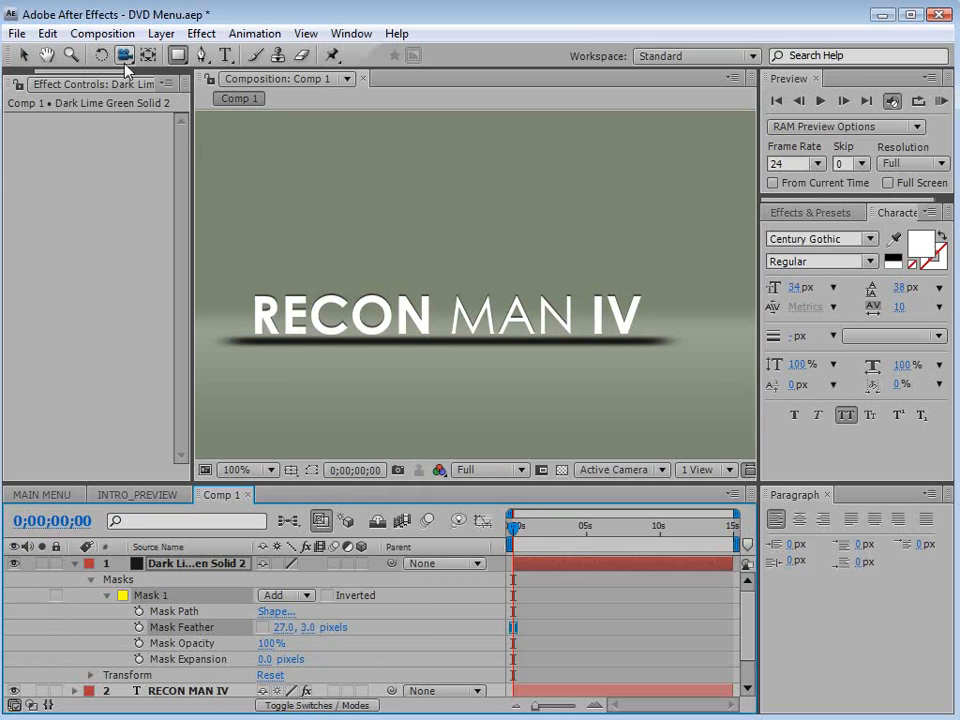
- Show the mask outline again and raise Mask 1's lower edge slightly to make the dark line under the title thinner
click(311, 469)
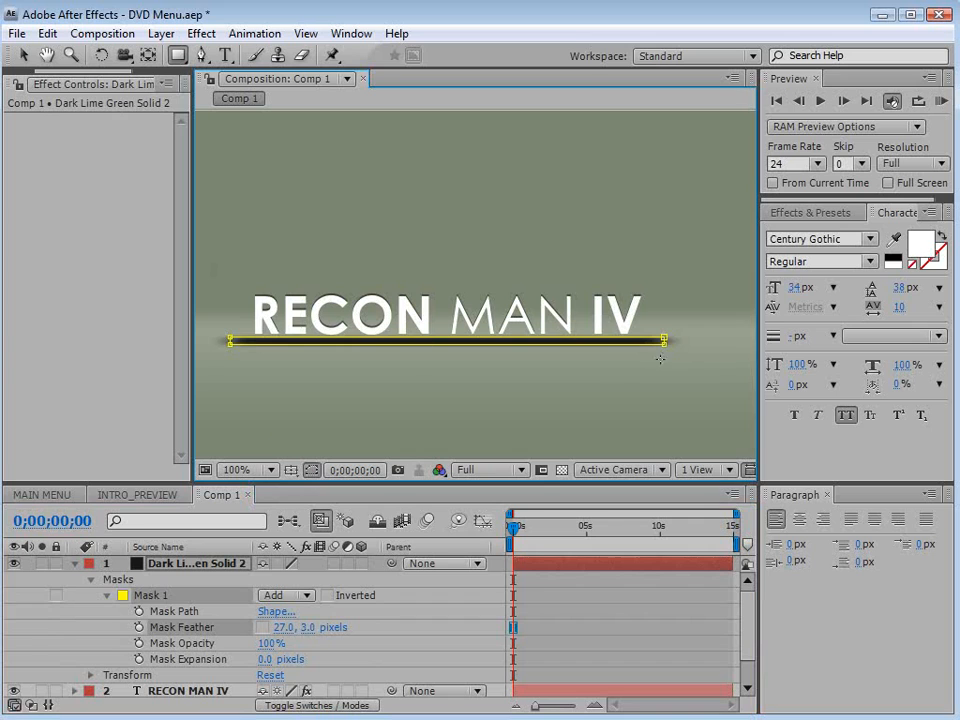
click(23, 55)
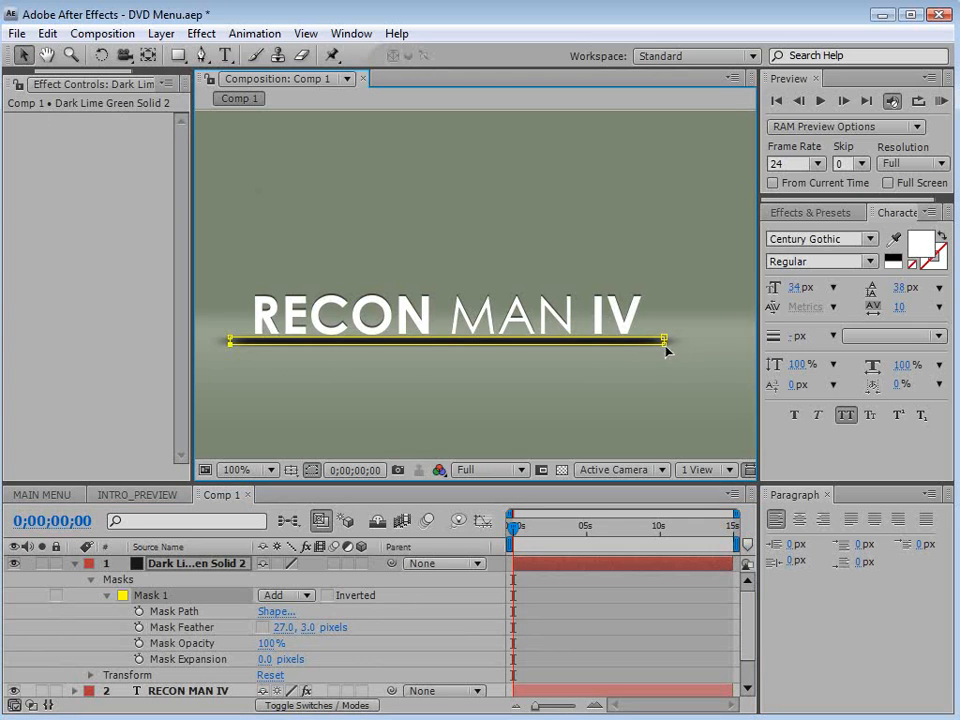
key(Up)
key(Up)
key(Up)
key(Up)
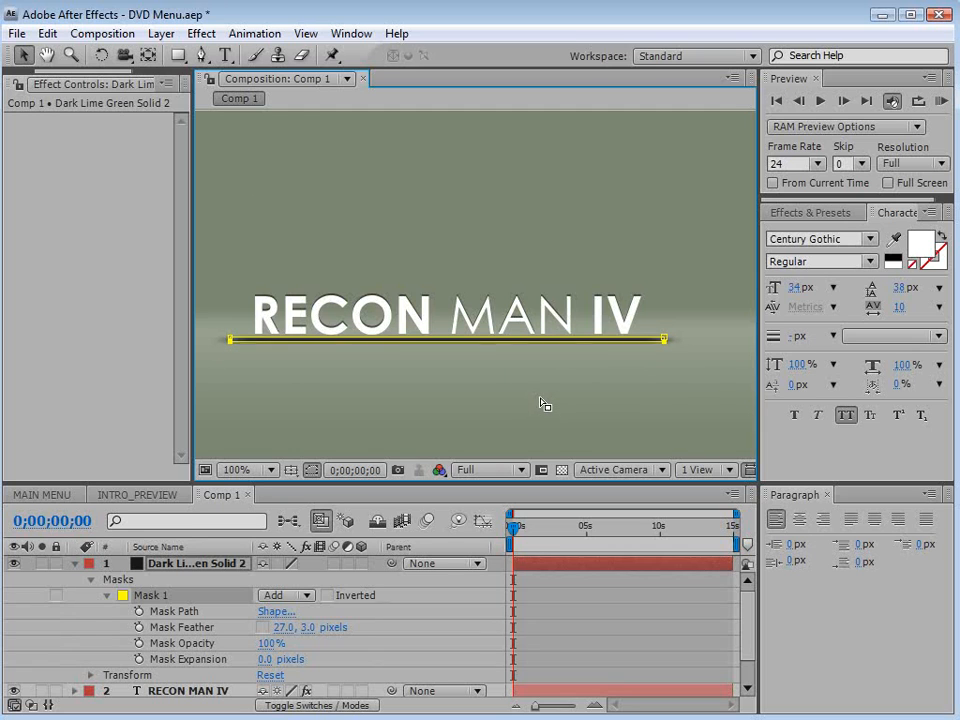
click(335, 370)
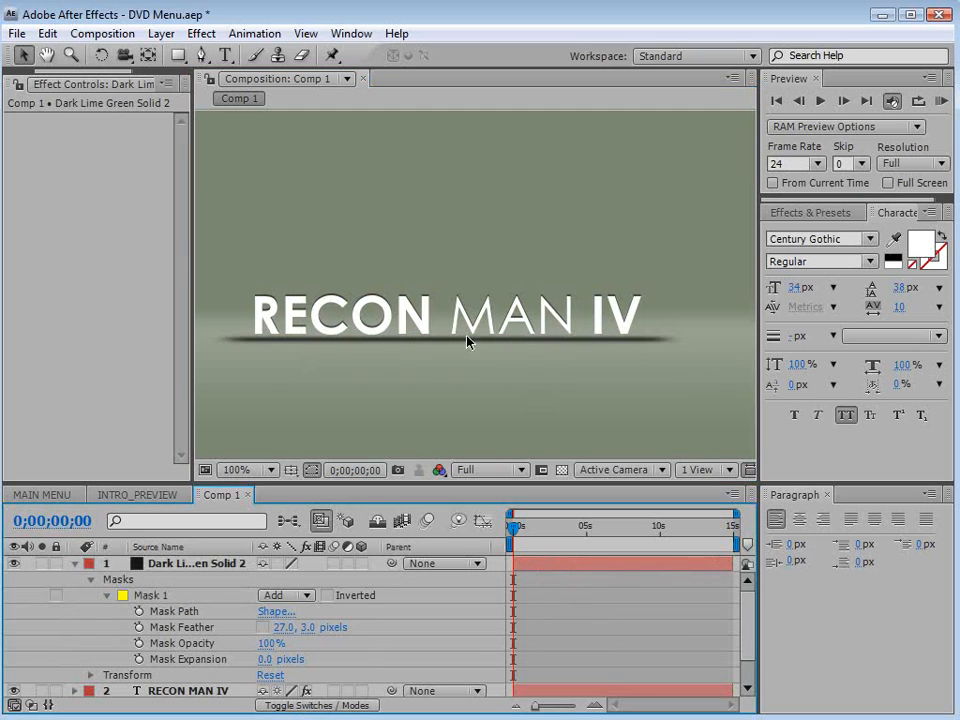
- Set the dark shadow line layer's opacity to 30% and move it beneath the RECON MAN IV text layer
click(74, 563)
click(155, 563)
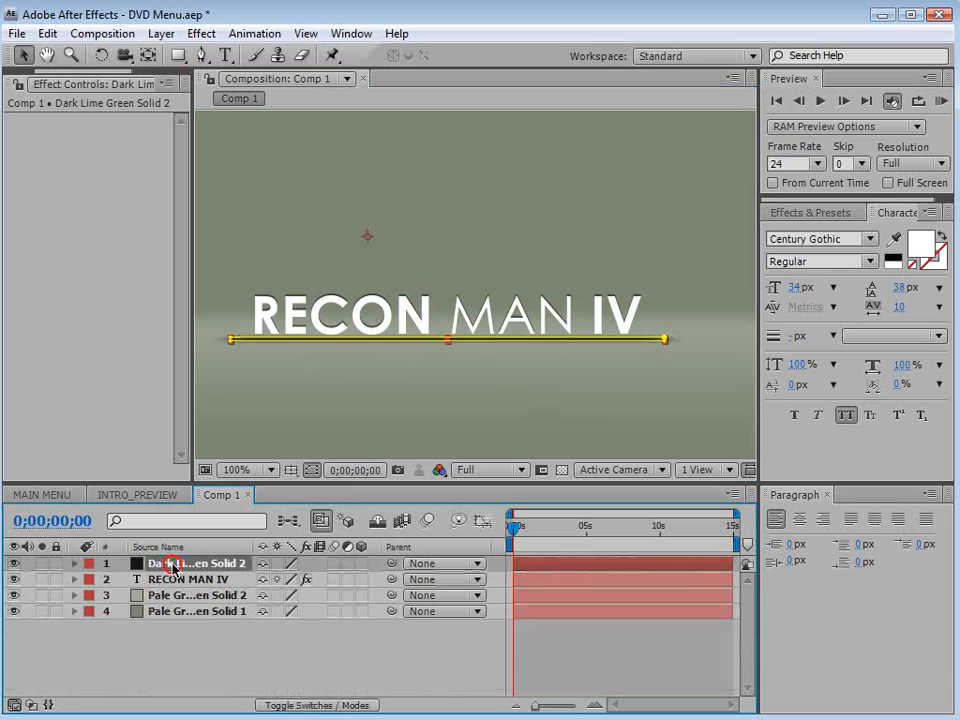
key(t)
click(270, 579)
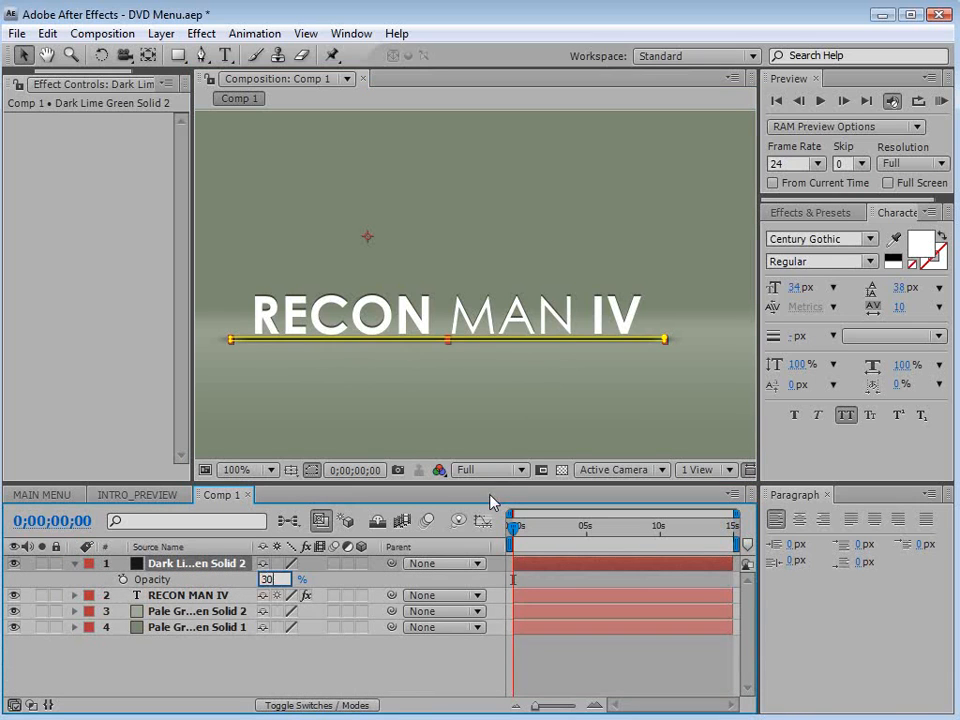
click(415, 655)
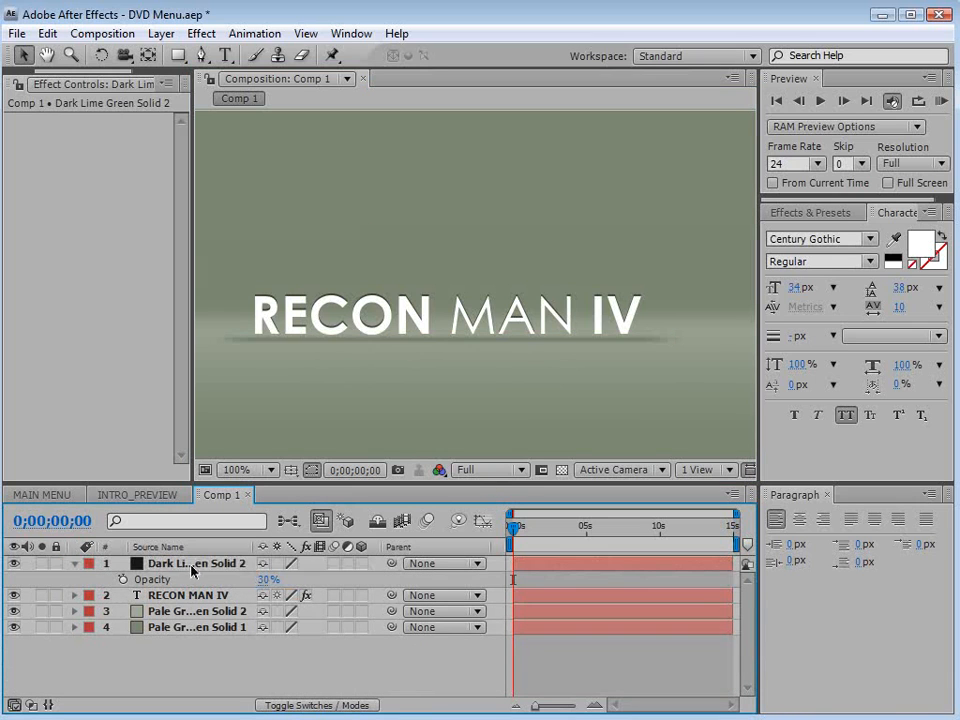
drag(191, 571, 187, 602)
click(574, 663)
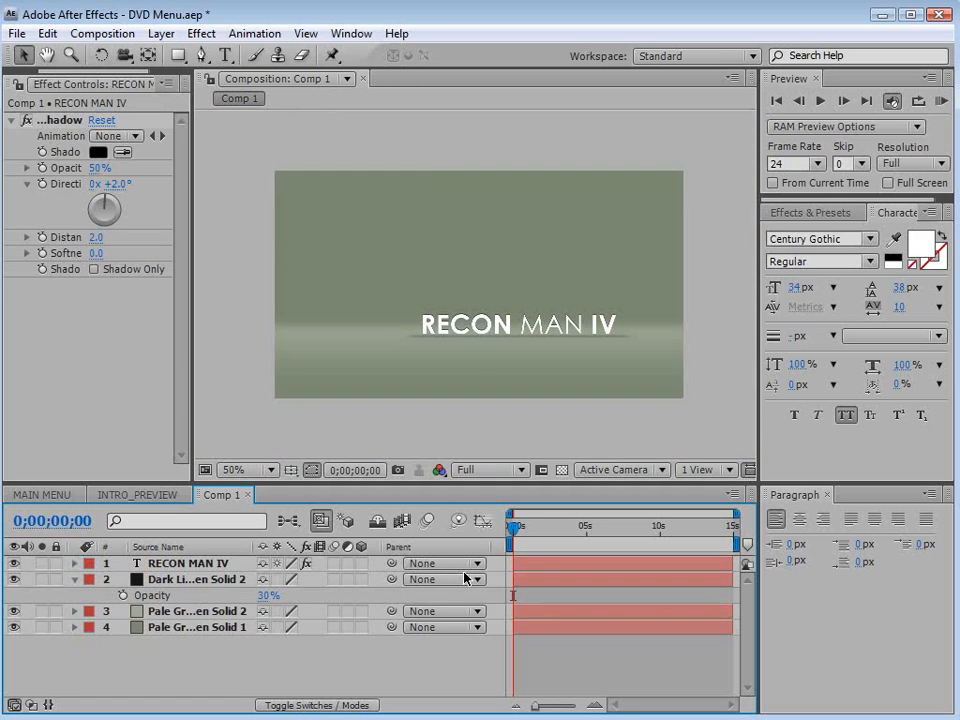
- Add the text PLAY FEATURE below and left of the title and set its fill to black
click(225, 55)
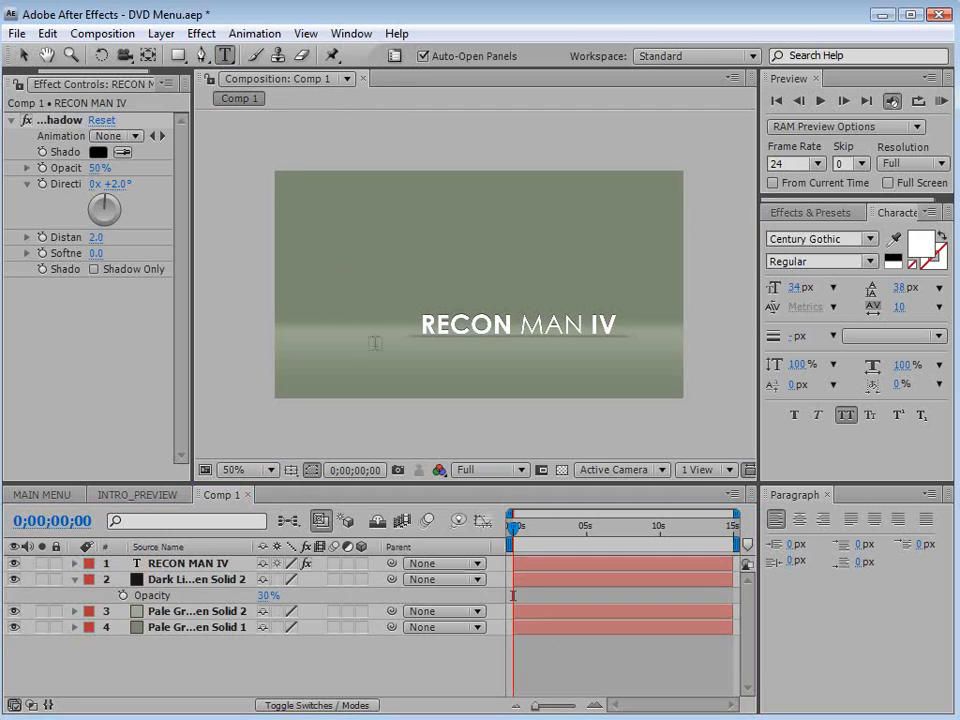
click(338, 353)
text(PLAY )
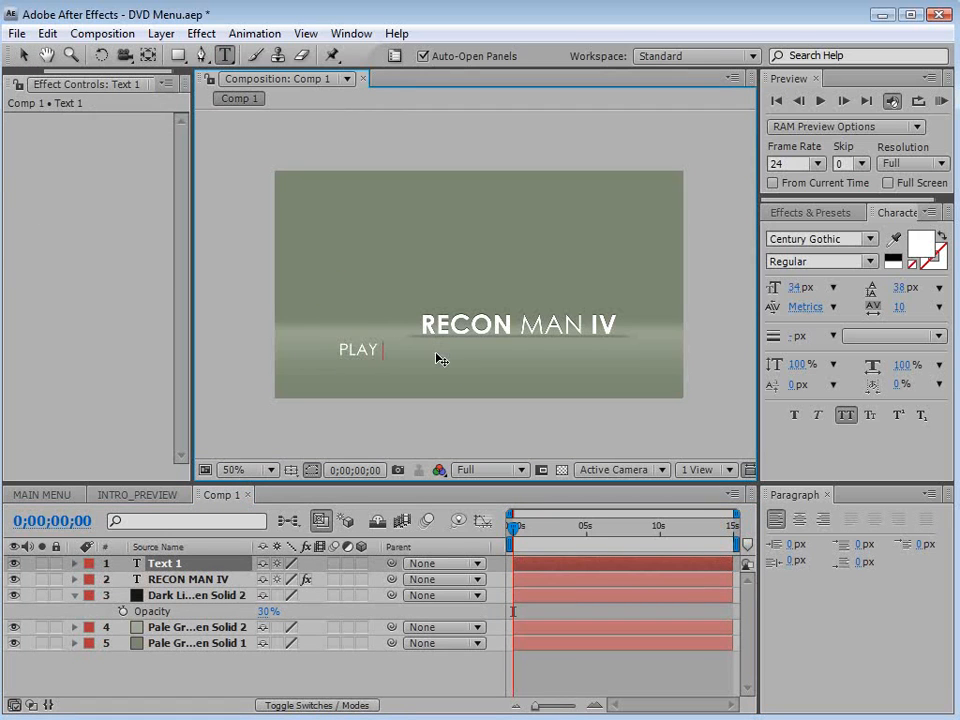
text(FEATURE)
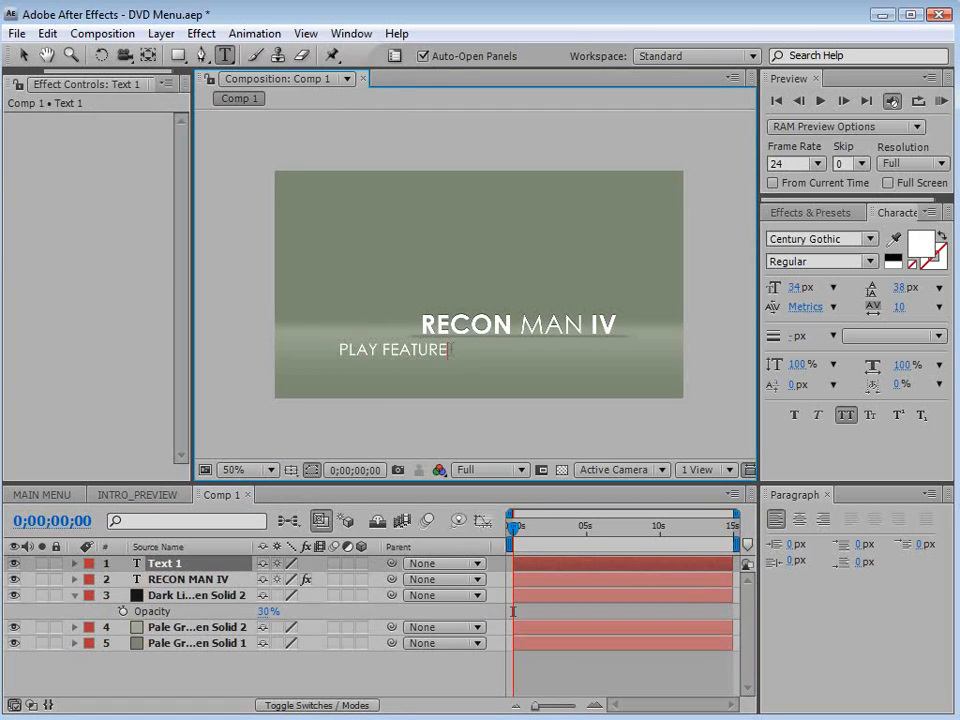
drag(449, 350, 330, 351)
click(893, 258)
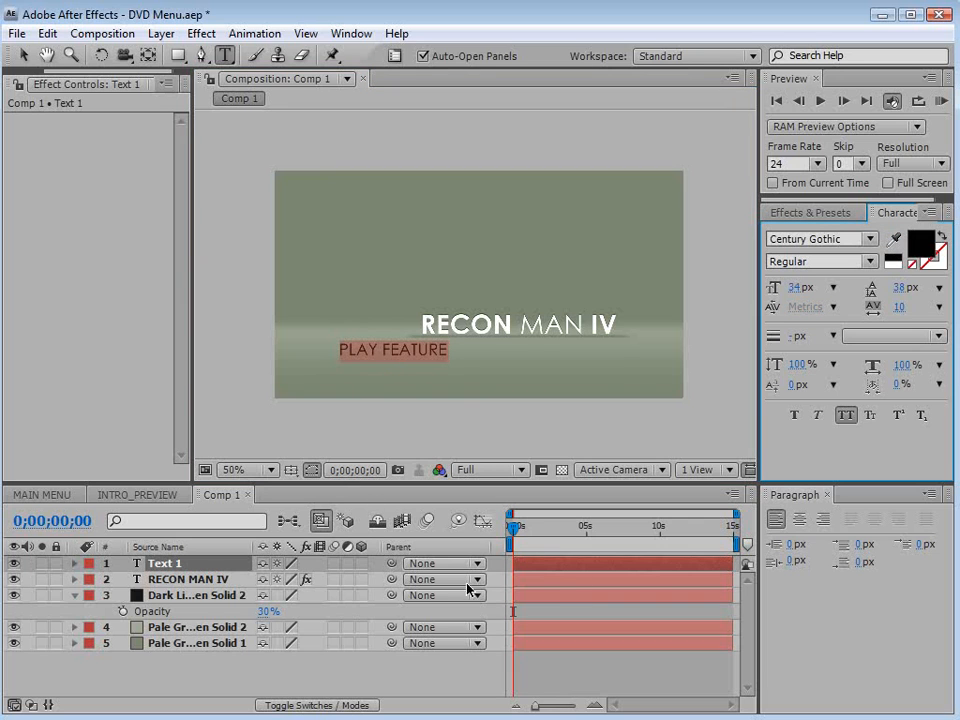
- Scale the PLAY FEATURE text down so it is clearly smaller than the title
click(23, 55)
scroll(360, 383, up, 2)
key(grave)
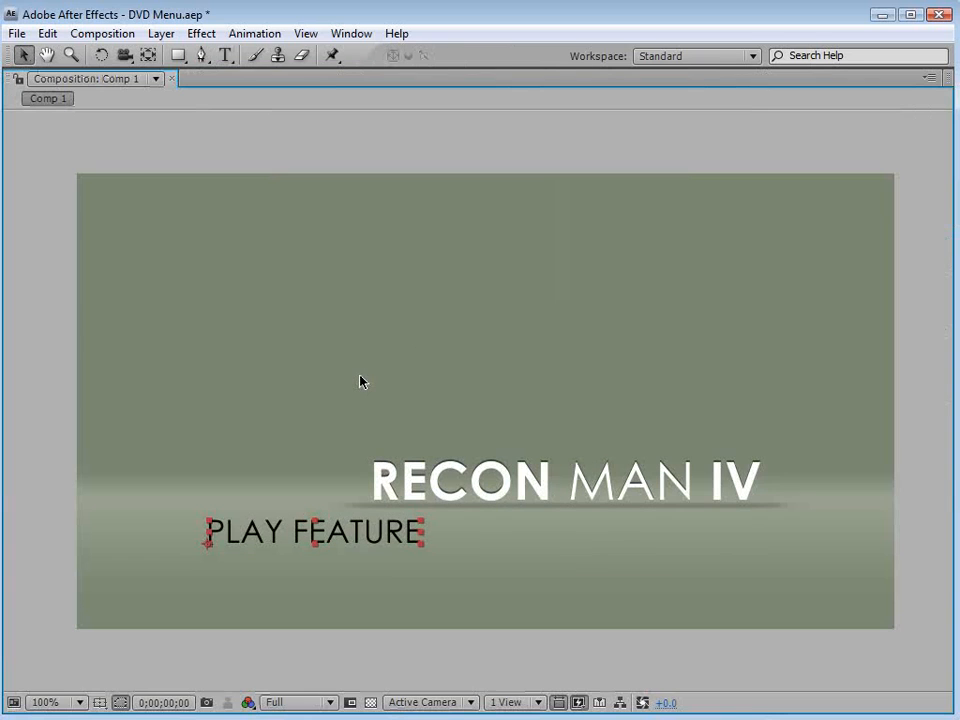
drag(421, 530, 405, 532)
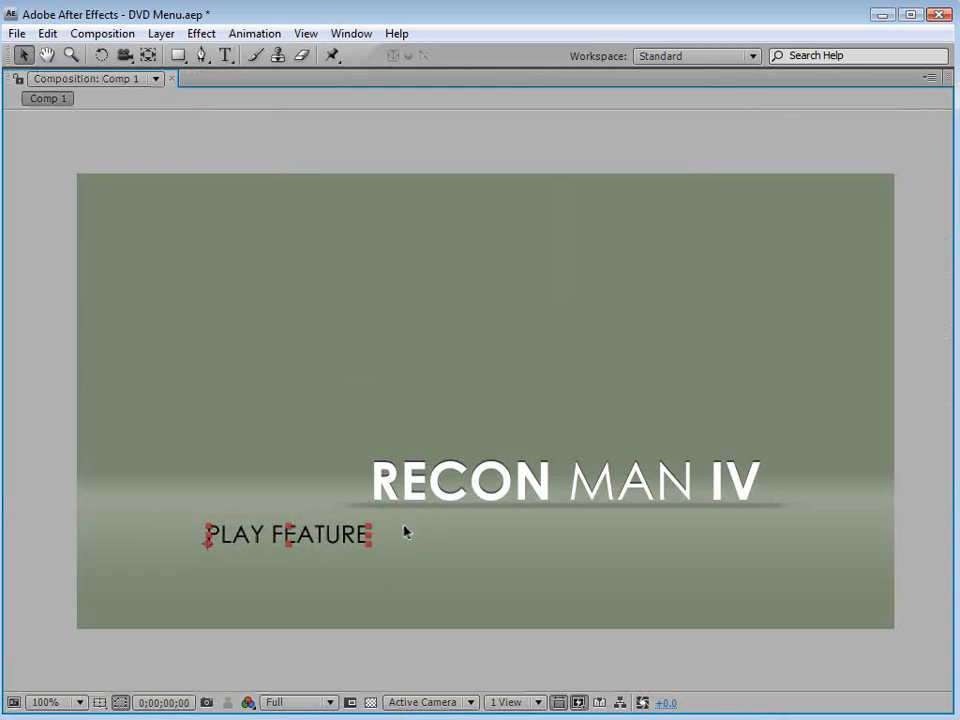
key(ctrl+shift+period)
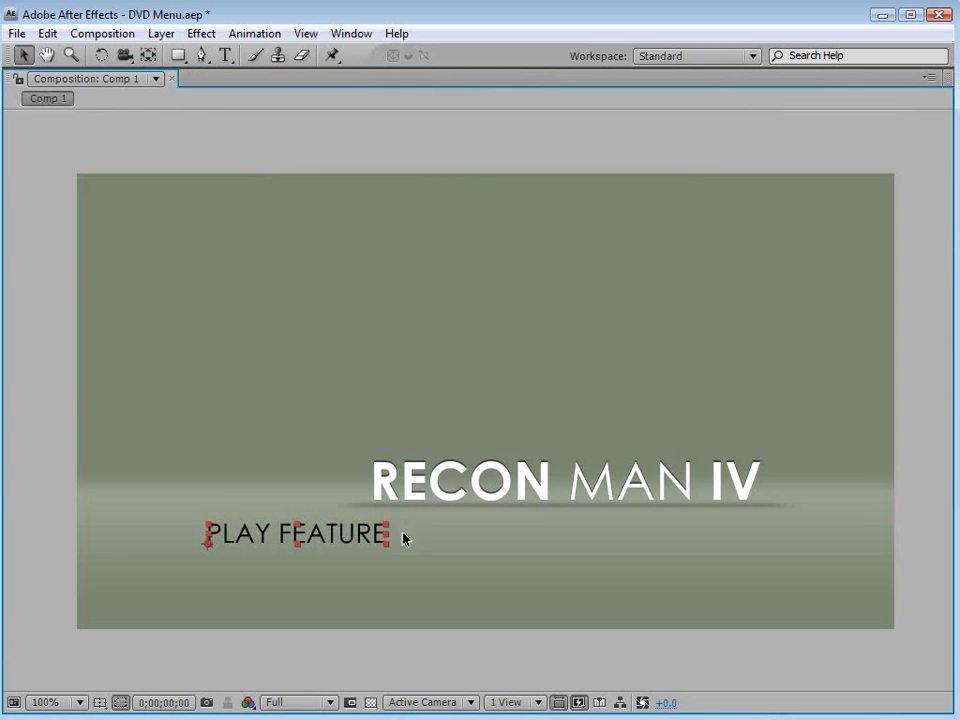
- Duplicate the PLAY FEATURE text and place the copy to its right on the same line
click(47, 33)
click(98, 238)
drag(257, 541, 467, 546)
- Change the duplicated menu text to BONUS FEATURES
double_click(453, 537)
key(grave)
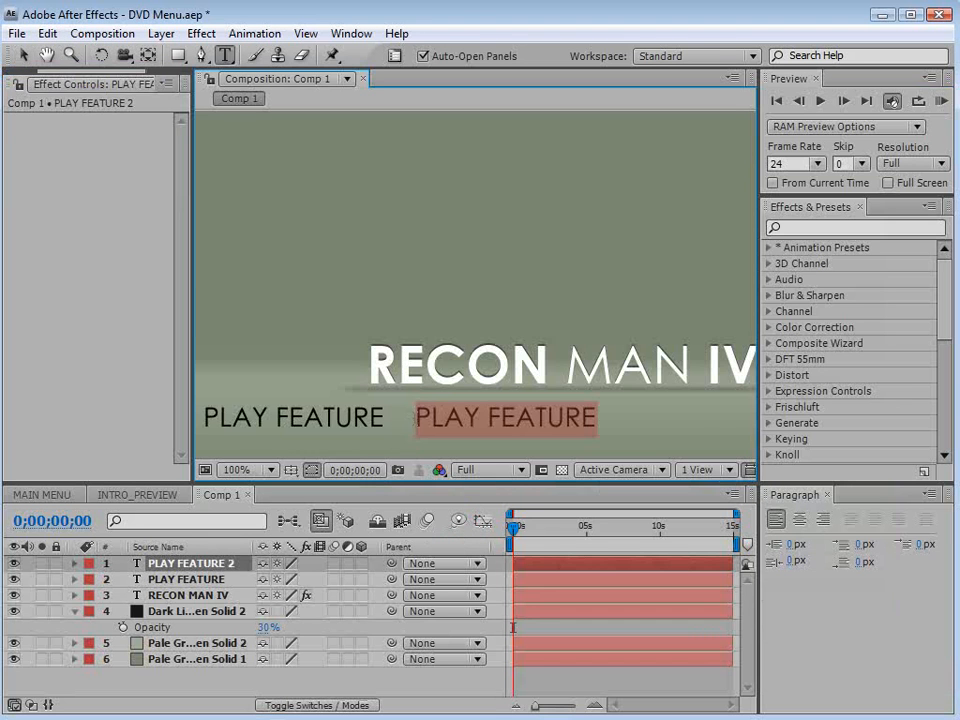
text(BONUS F)
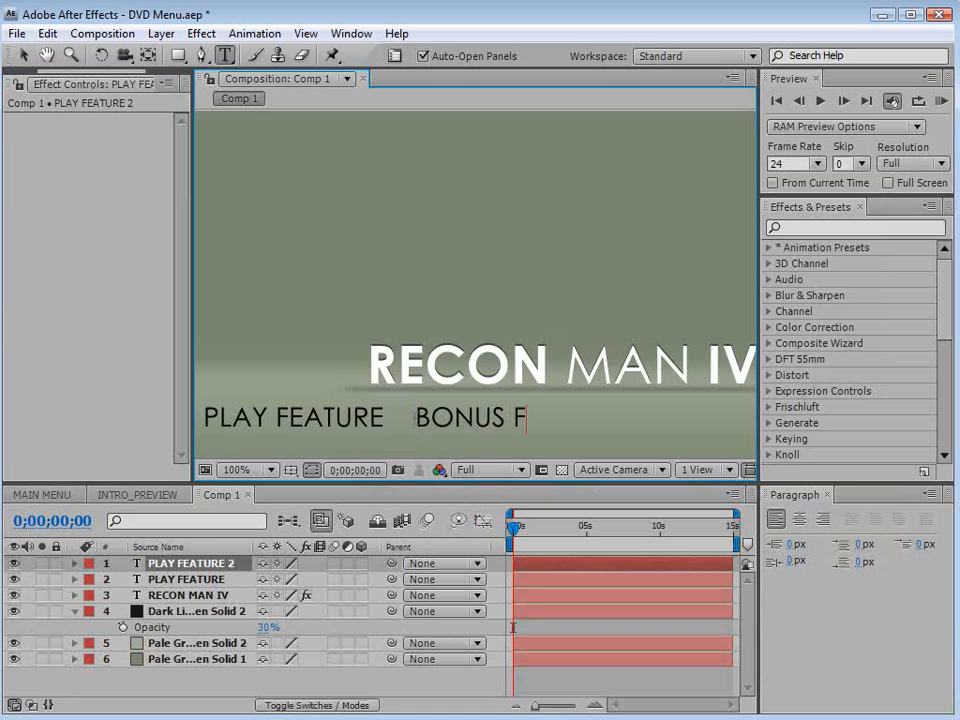
text(EATURES)
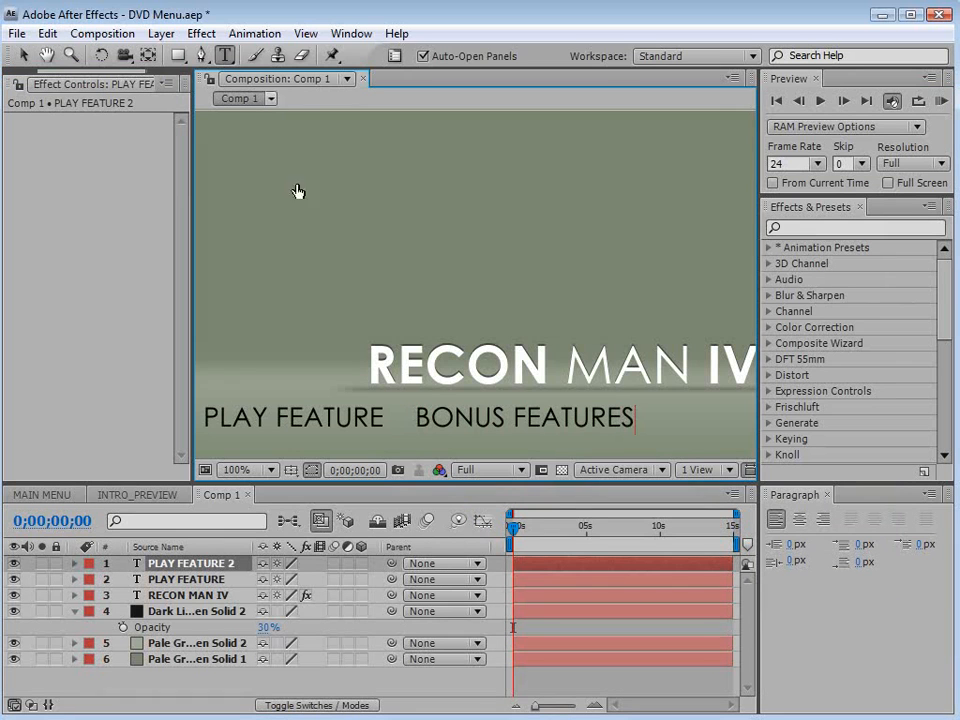
click(22, 55)
scroll(501, 423, down, 2)
click(471, 387)
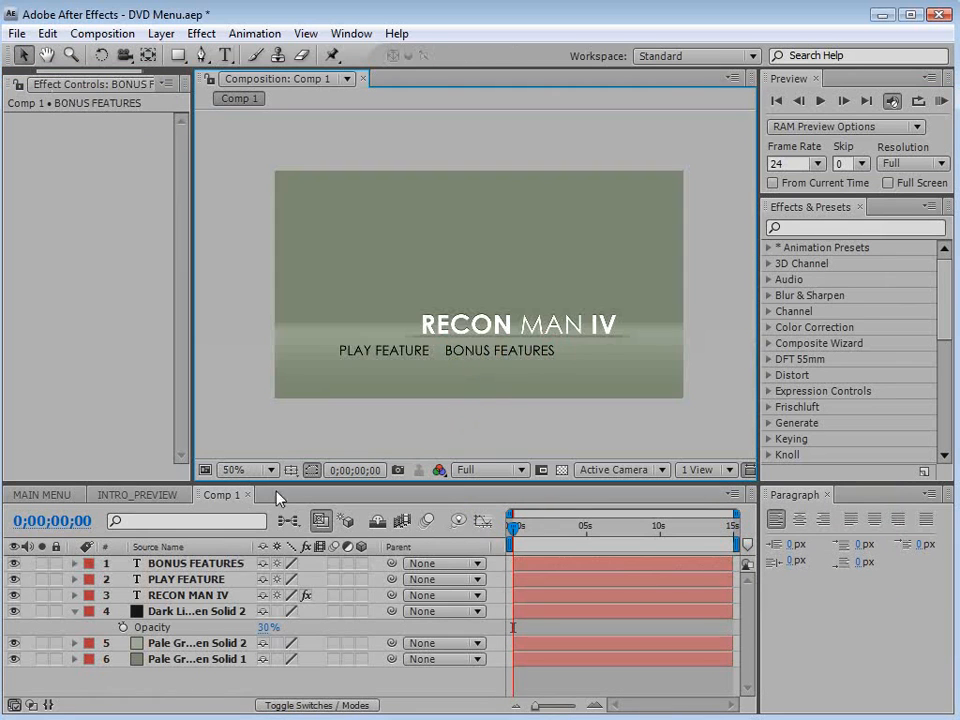
- Shift the PLAY FEATURE and BONUS FEATURES texts right together so they sit centred beneath the title
click(169, 564)
shift+click(176, 579)
drag(523, 354, 583, 358)
click(569, 683)
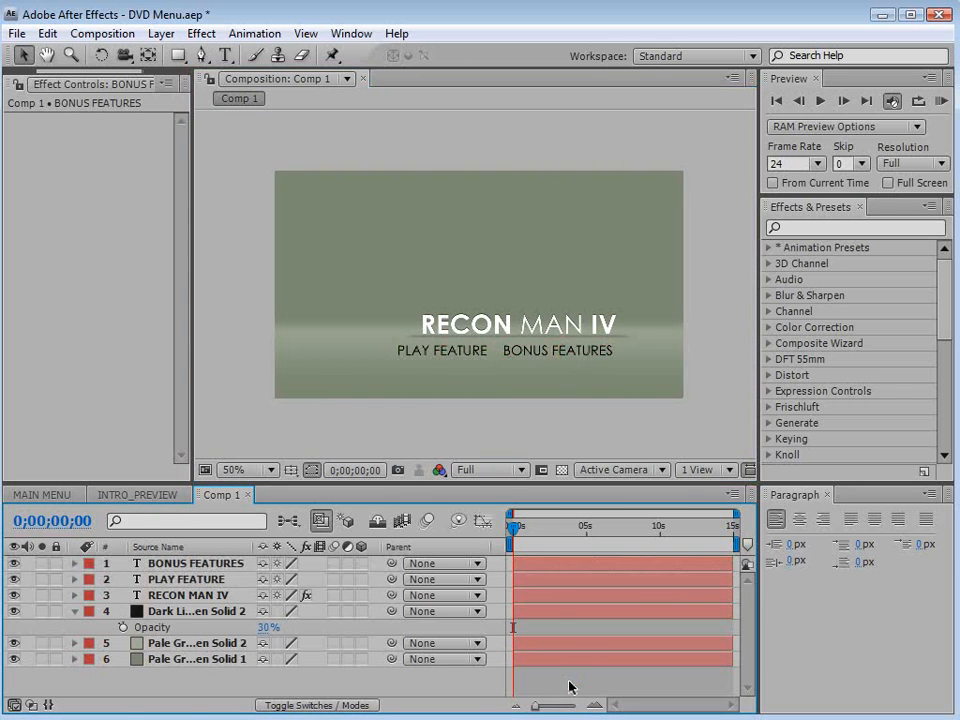
scroll(484, 352, up, 1)
key(grave)
key(grave)
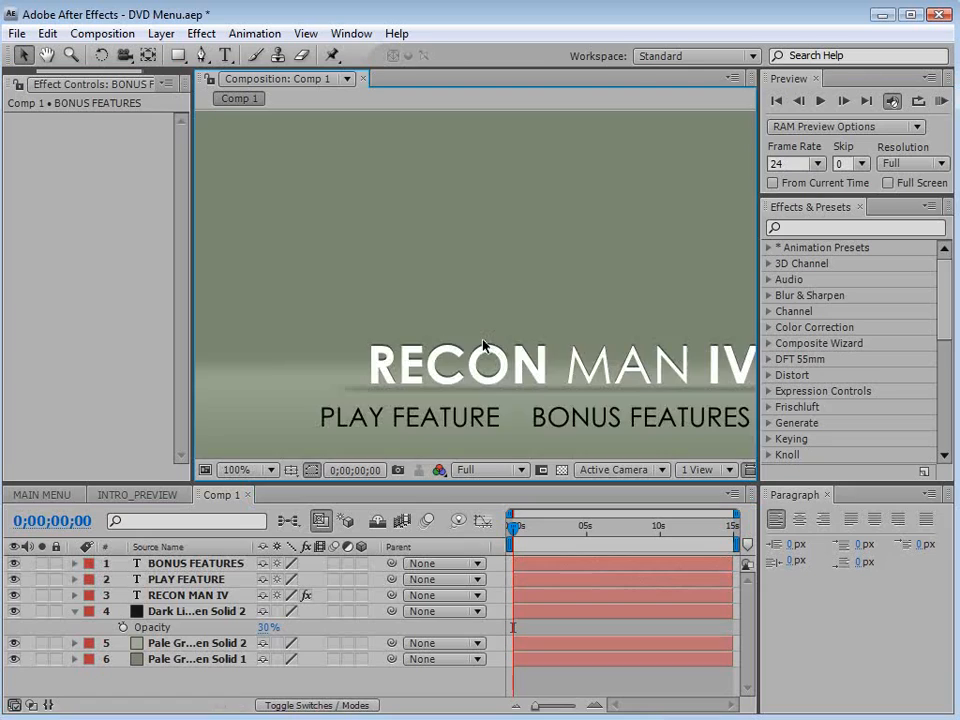
scroll(483, 346, down, 1)
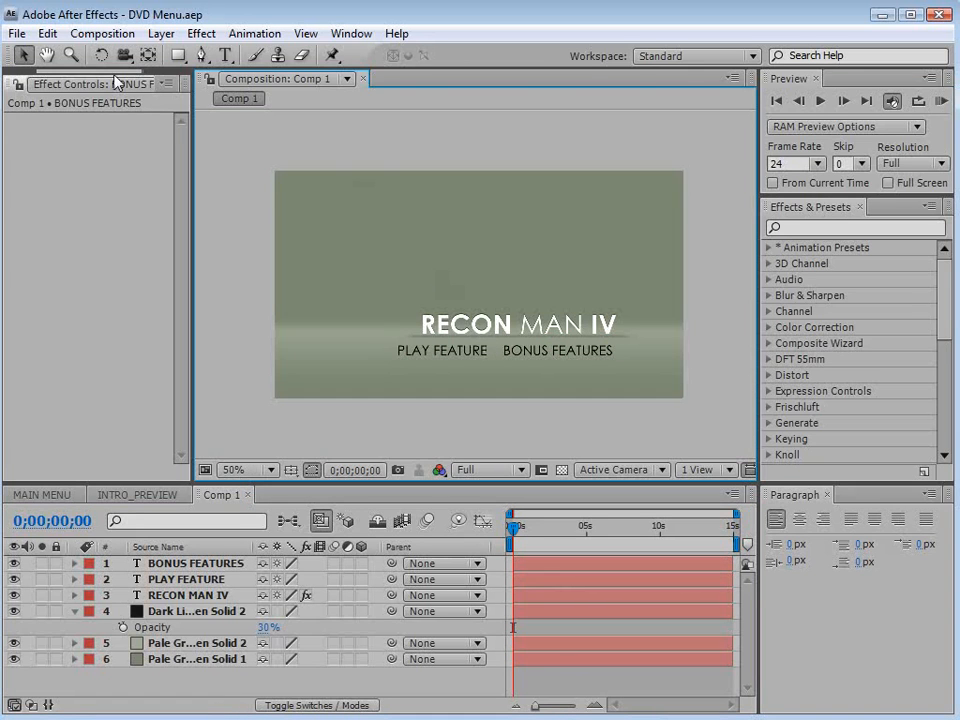
- Open Fight Footage from the FOOTAGE folder and examine the shot around 0:00:04:00
click(22, 84)
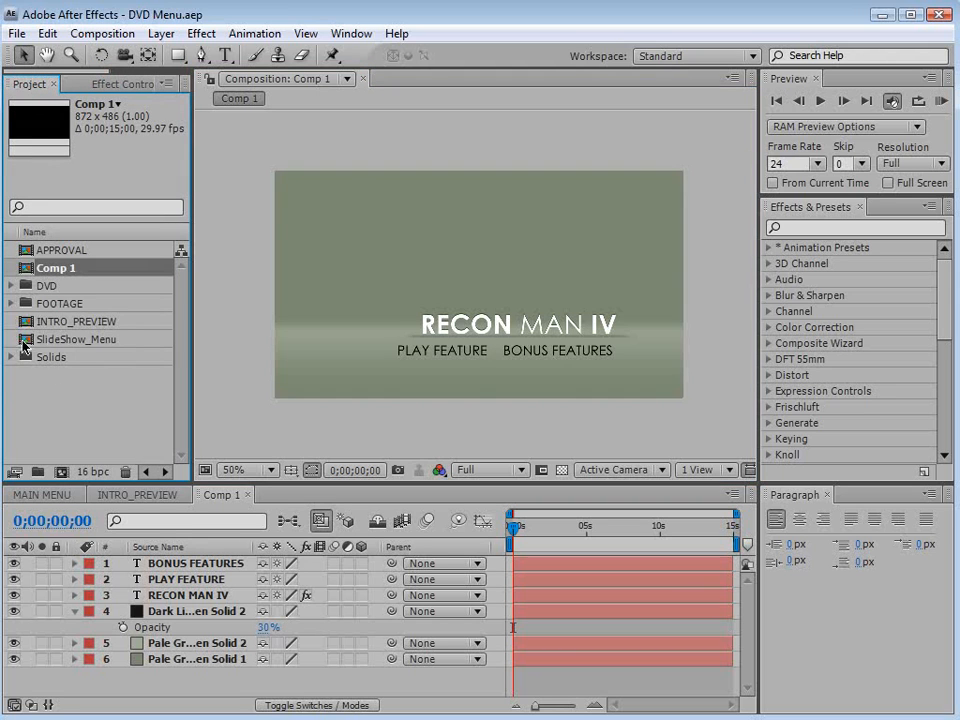
click(12, 303)
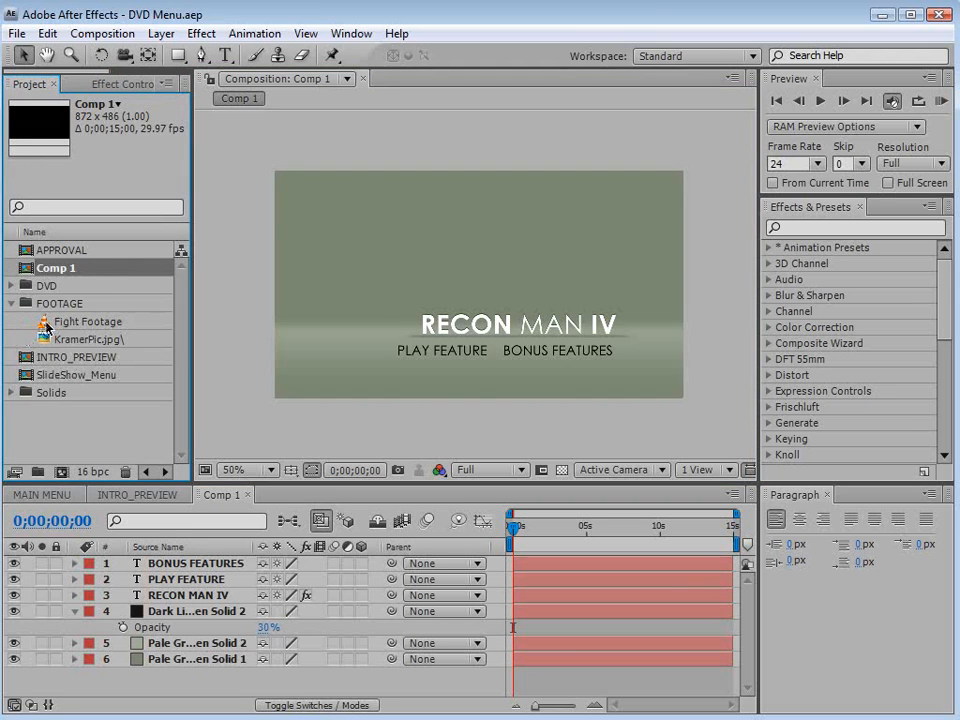
double_click(45, 324)
click(229, 430)
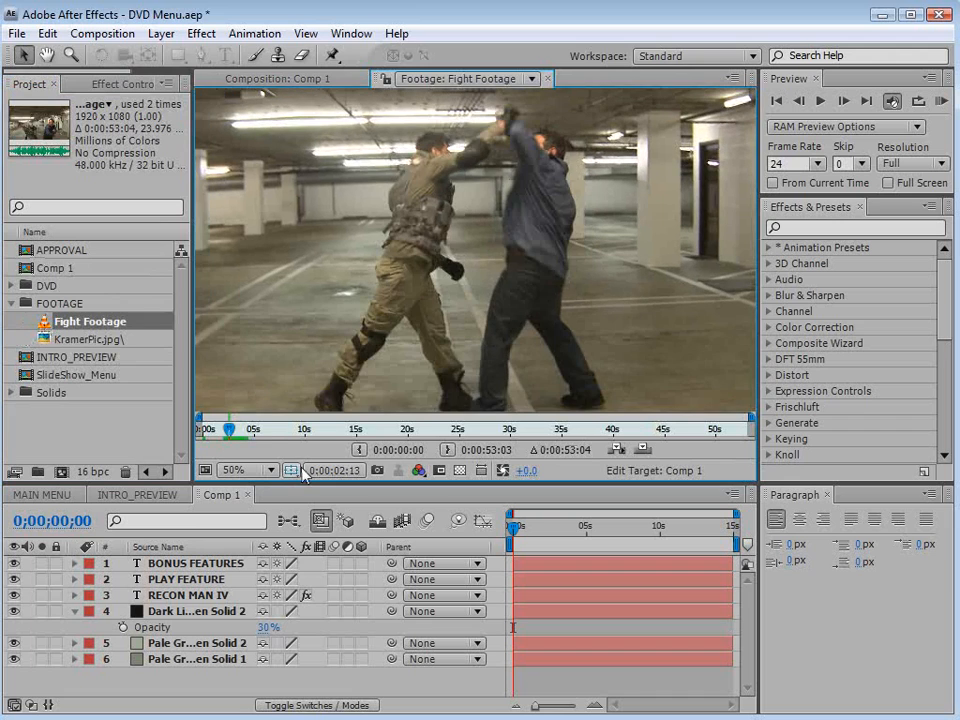
drag(229, 432, 245, 434)
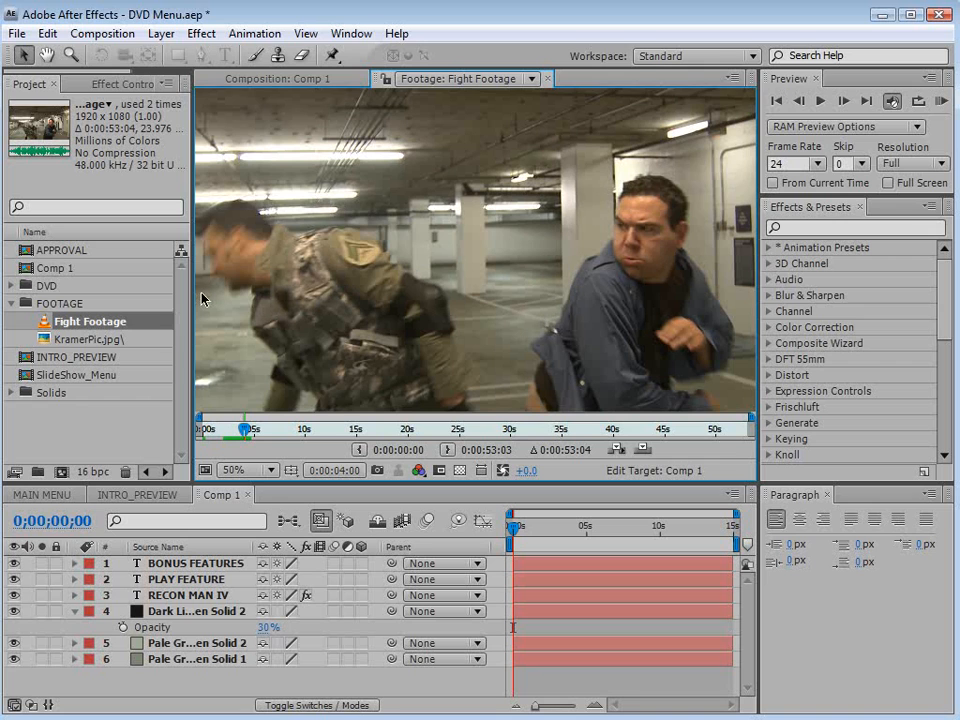
key(h)
drag(636, 344, 557, 351)
key(v)
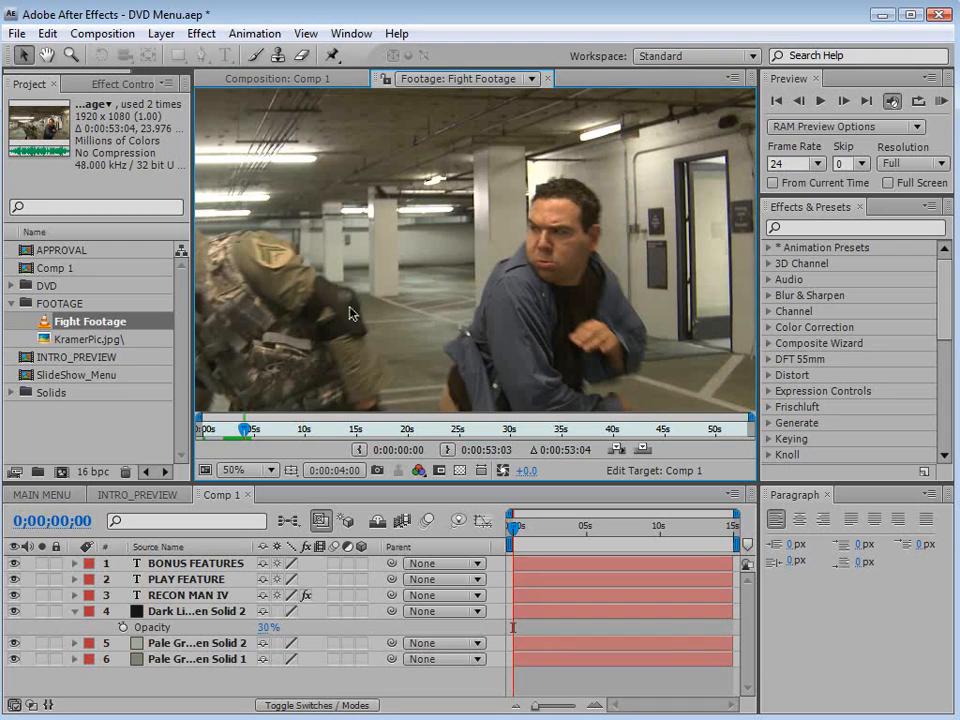
- Add Fight Footage to Comp 1 as the top layer and slide it earlier so later fight action plays at 0;00;02;05
click(265, 80)
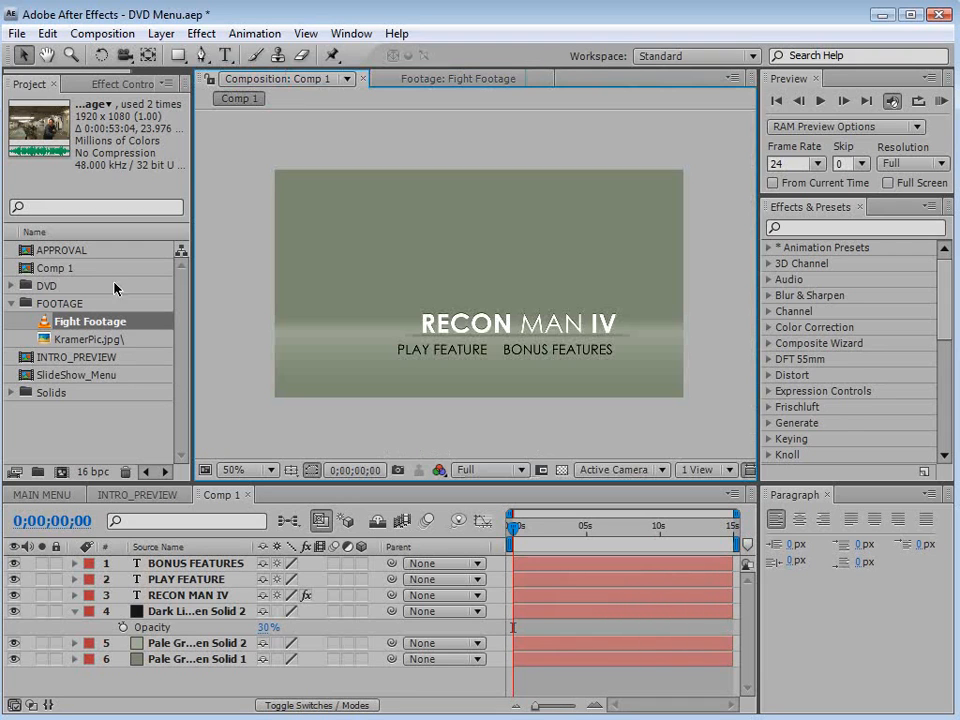
drag(100, 318, 489, 295)
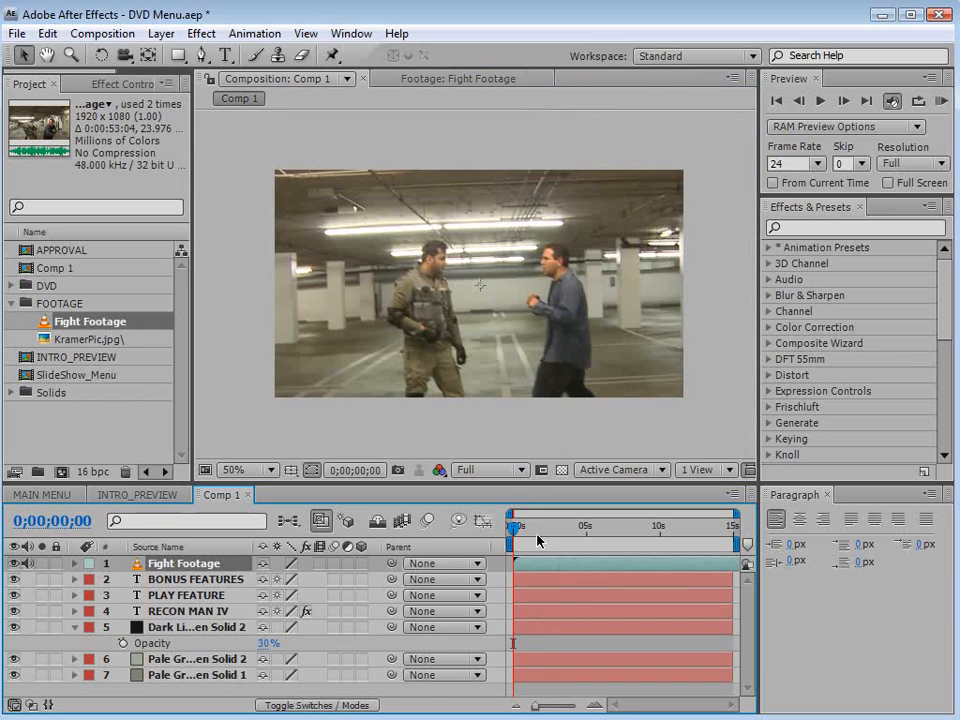
drag(514, 535, 548, 528)
click(251, 562)
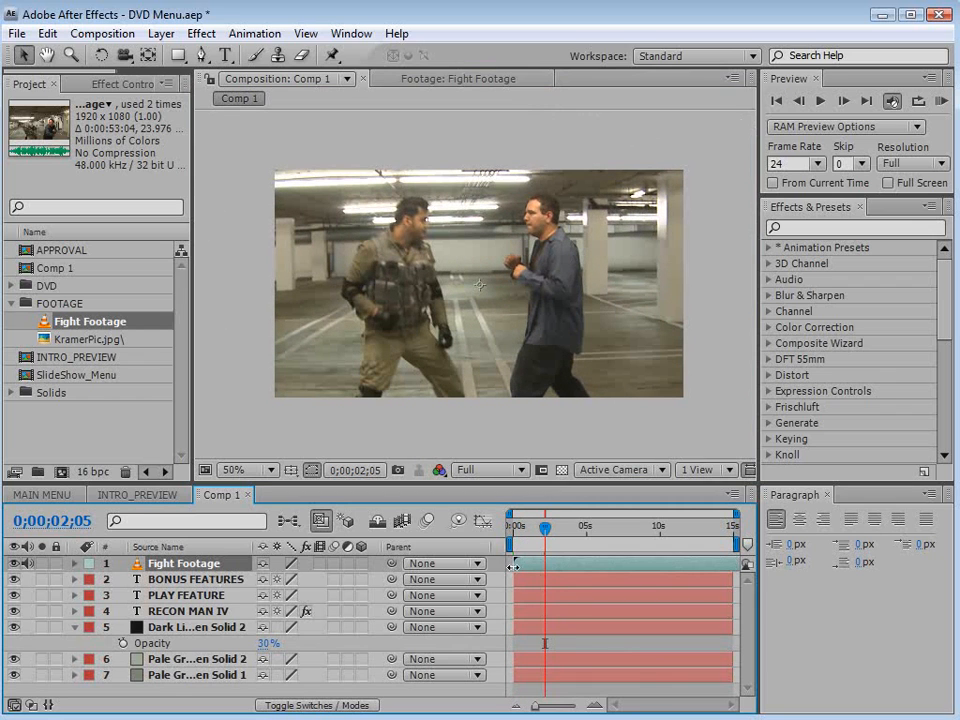
drag(516, 566, 540, 573)
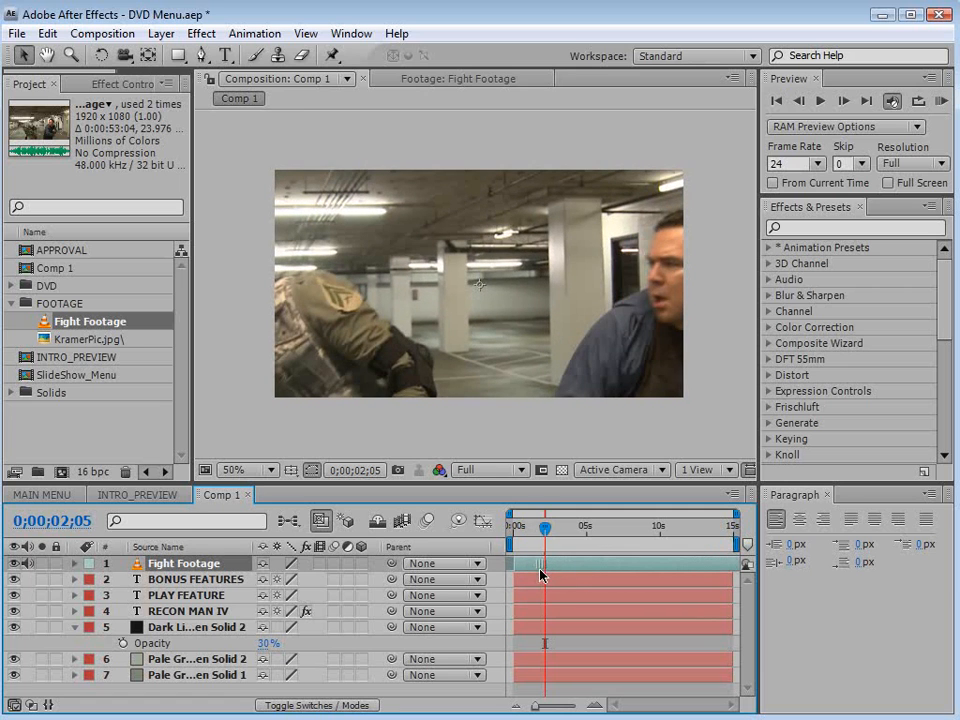
- Scale the Fight Footage layer down to slightly larger than the frame and shift it a little up and left
key(comma)
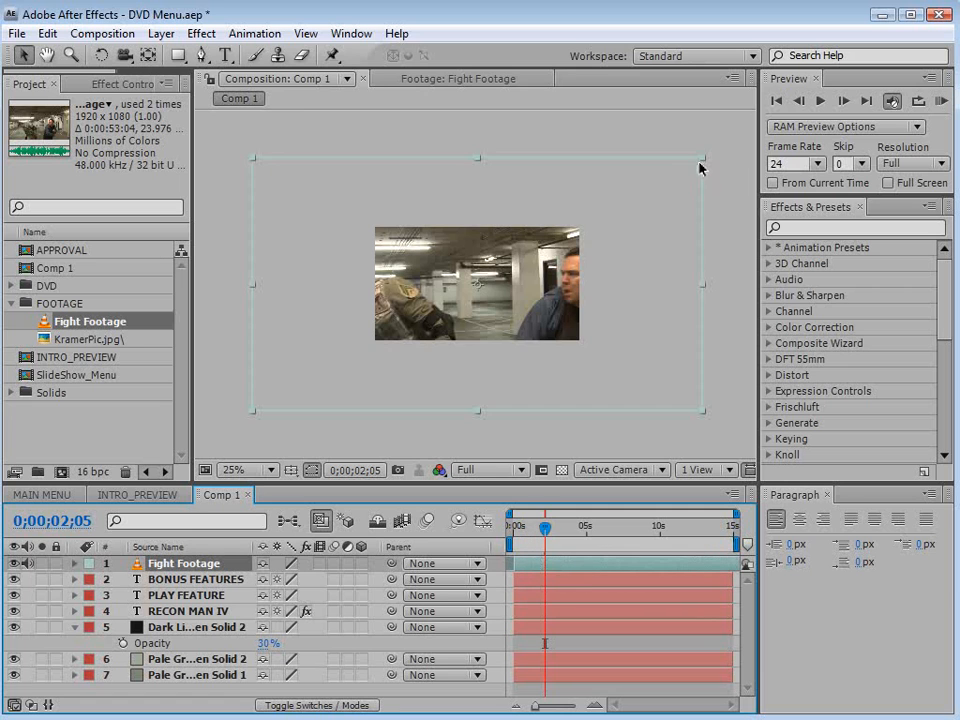
drag(699, 167, 626, 206)
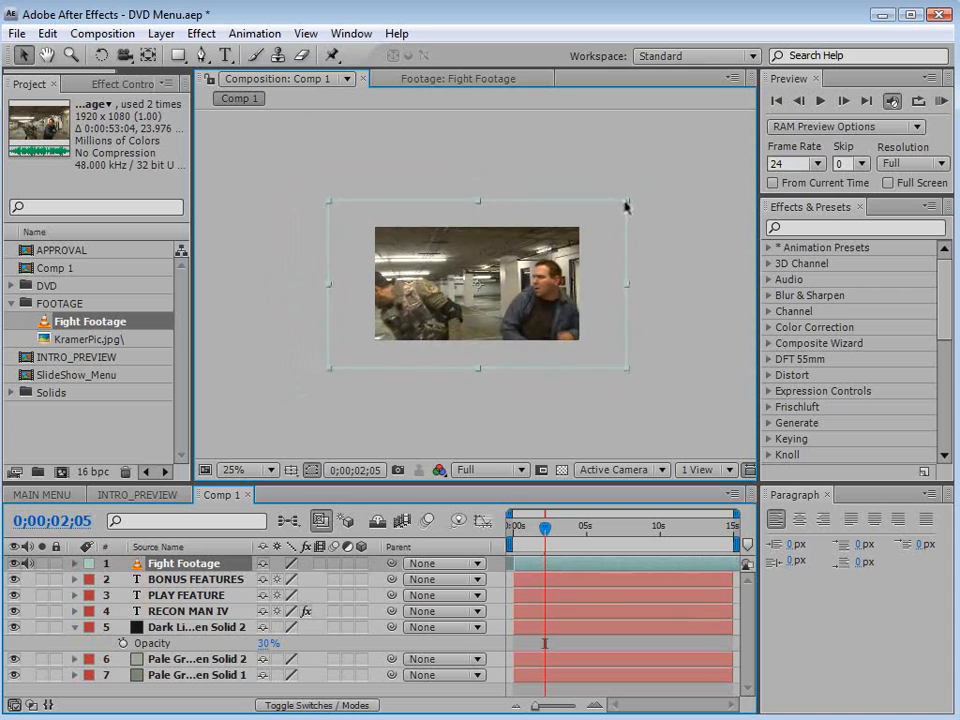
key(period)
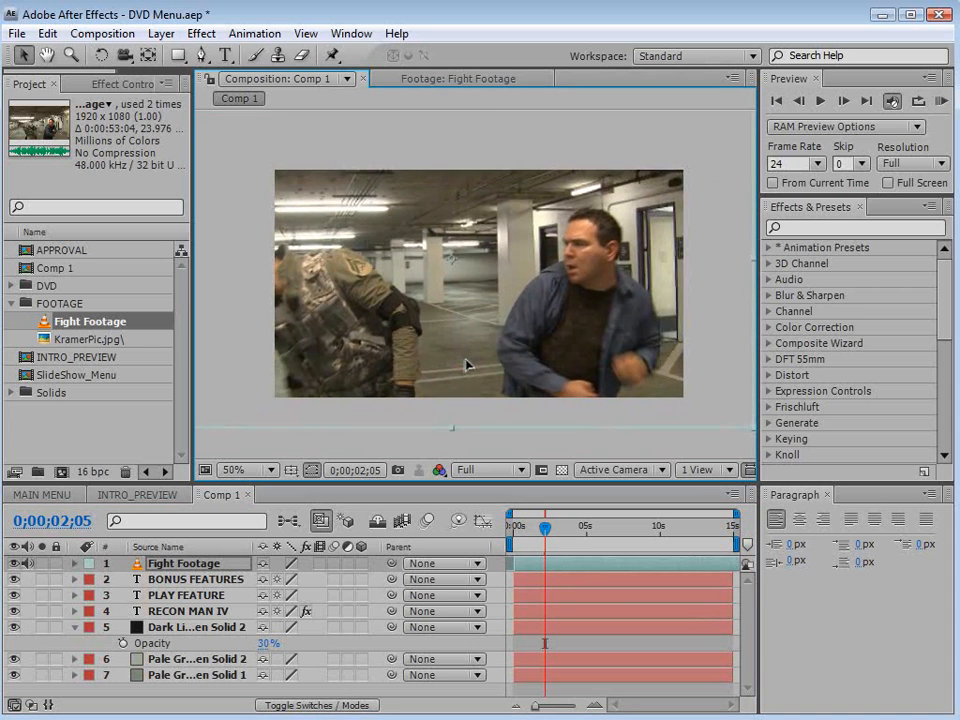
key(comma)
drag(611, 186, 601, 197)
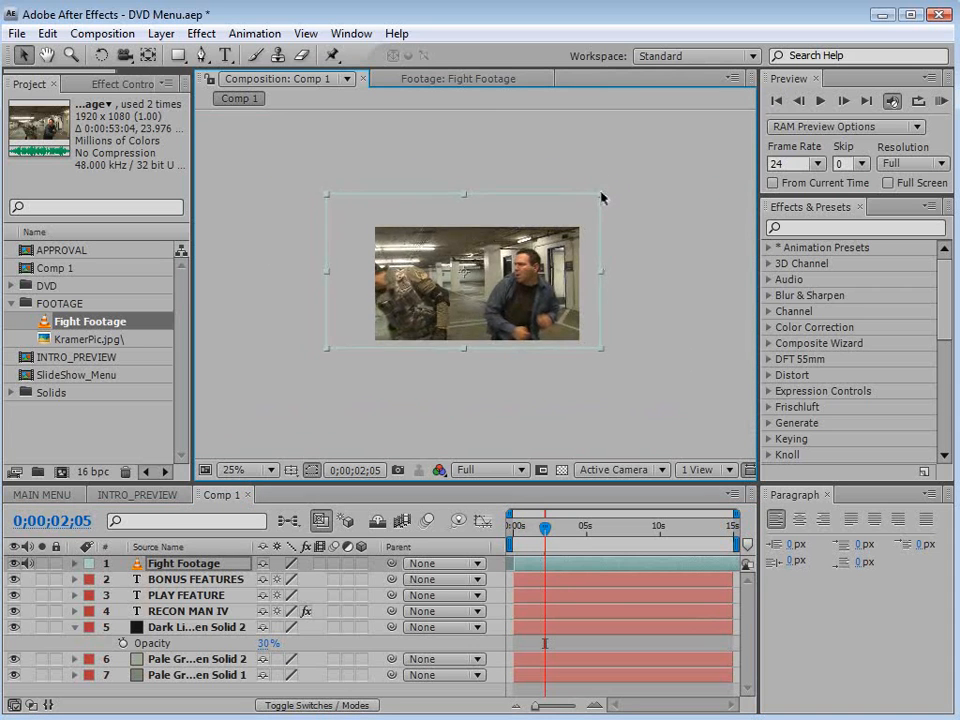
key(period)
drag(723, 410, 711, 408)
key(period)
- Step through the fight shot frame by frame and stop the current time at 0;00;01;28
key(shift+Page_Up)
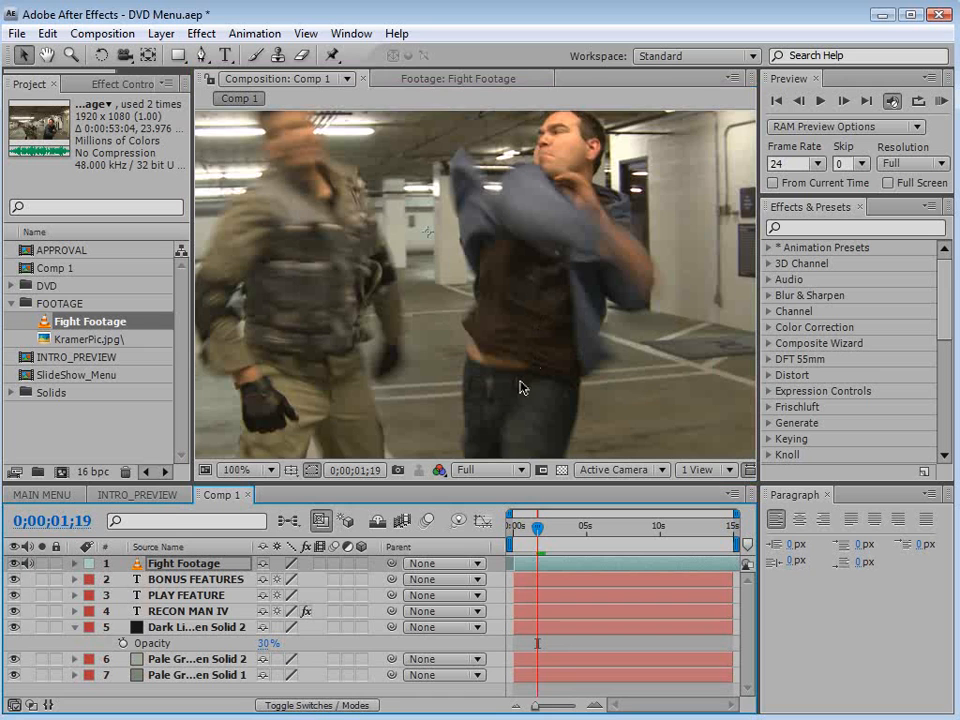
key(Page_Down)
key(Page_Down)
key(Page_Down)
key(Page_Down)
key(Page_Down)
key(Page_Down)
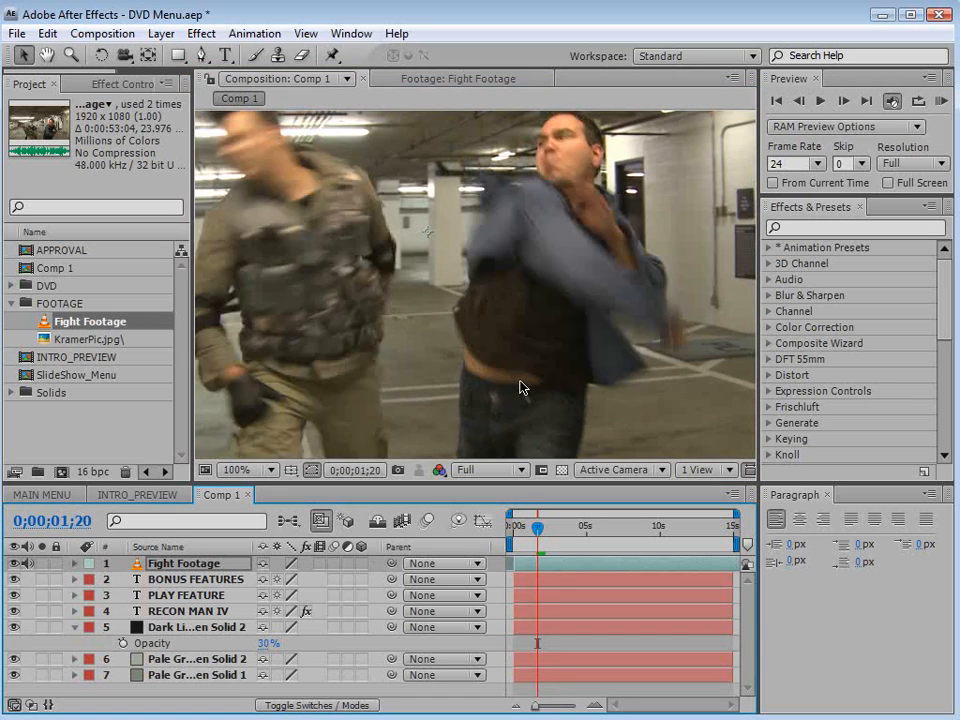
key(Page_Down)
key(Page_Down)
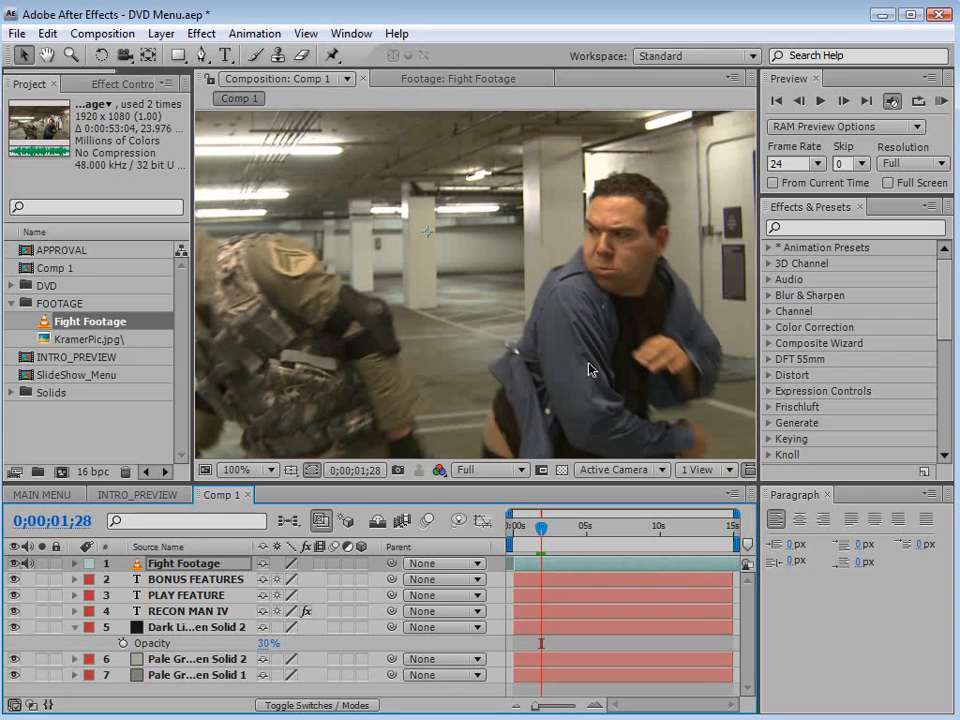
key(comma)
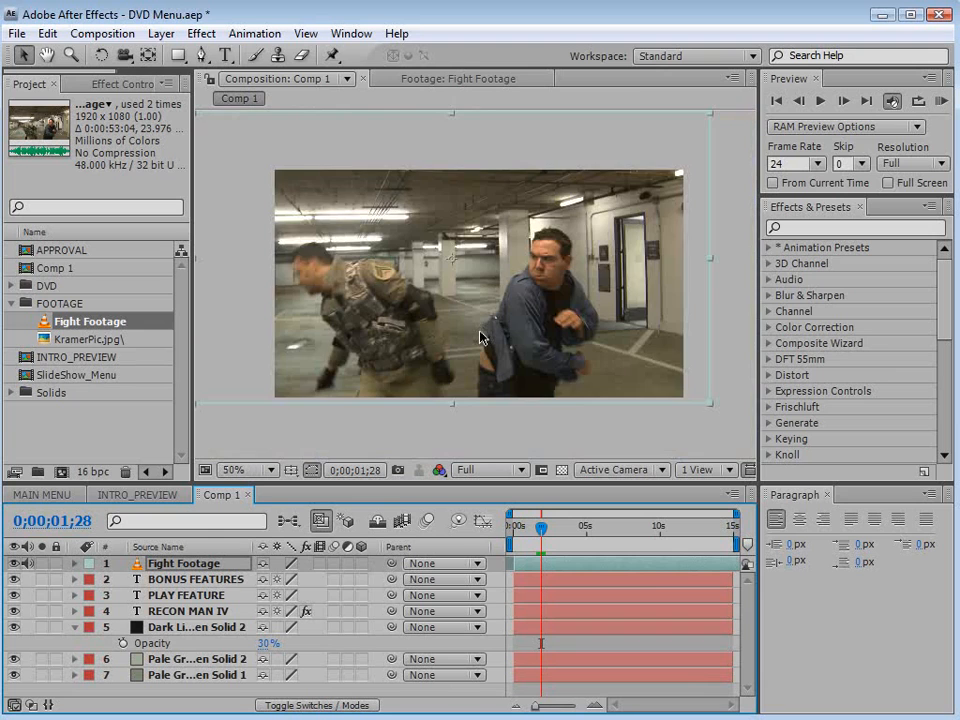
- Freeze Fight Footage using time remapping with a keyframe at 0;00;01;28 and no end keyframe, and return the current time to 0;00;01;27
click(158, 33)
mouse_move(190, 261)
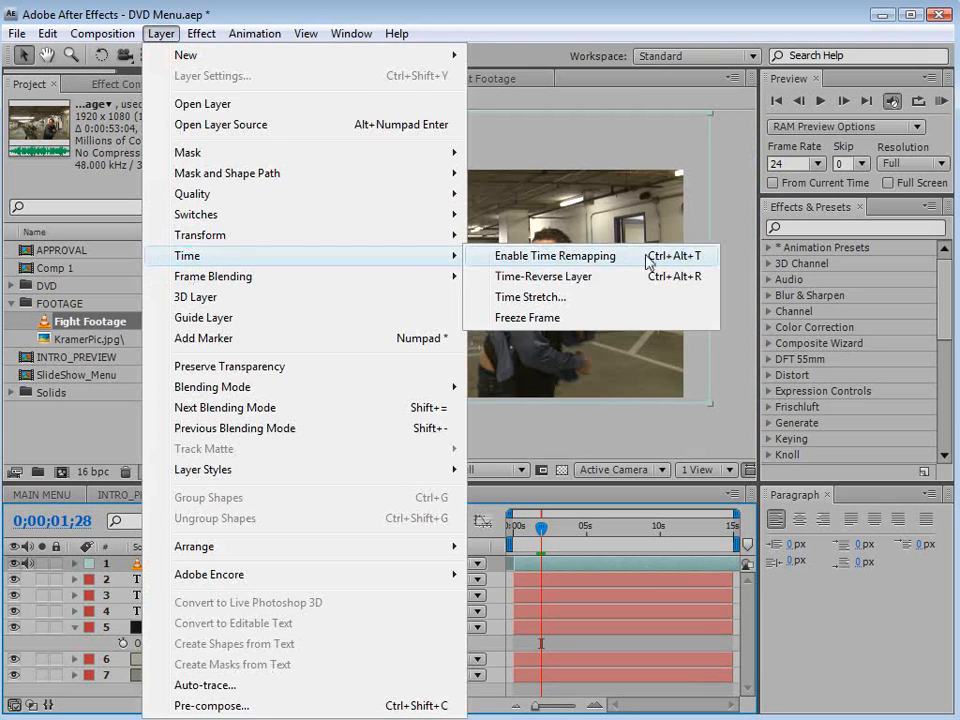
click(555, 256)
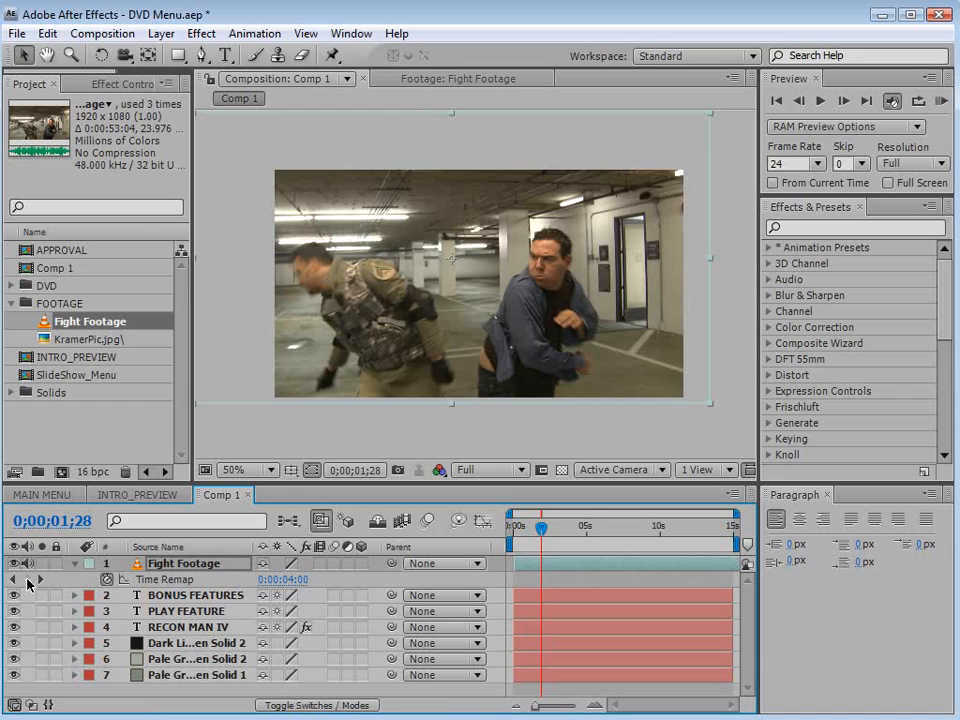
click(27, 580)
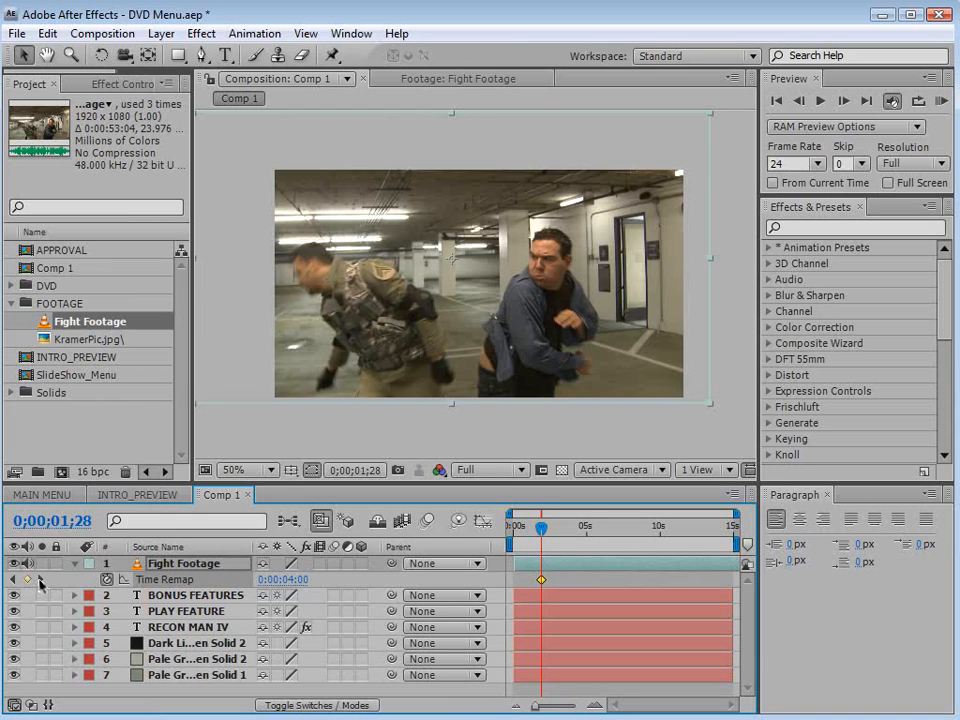
click(40, 580)
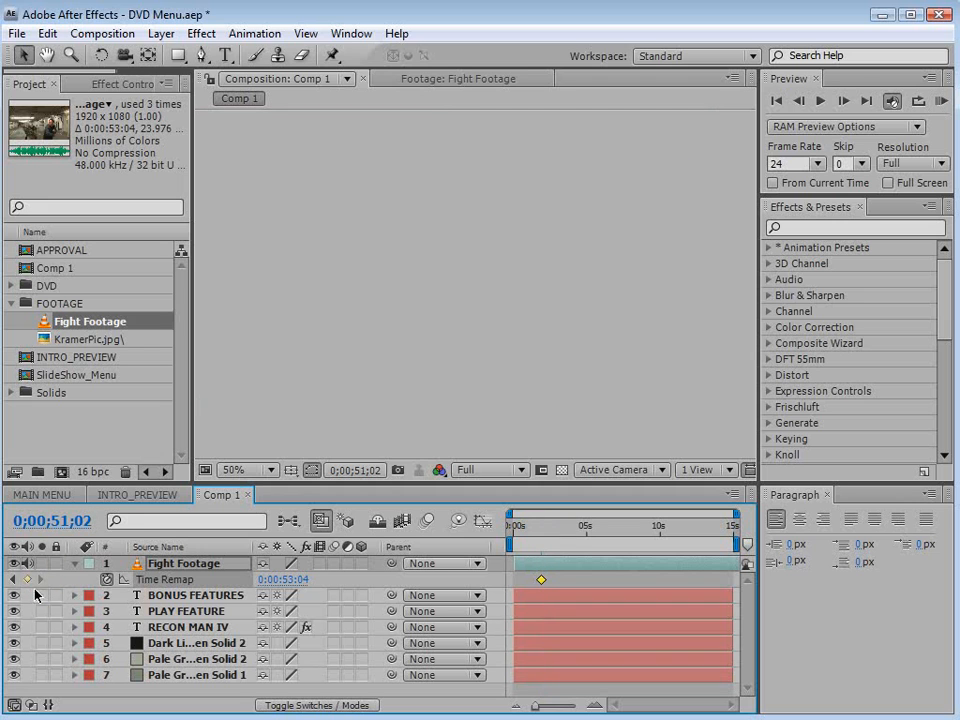
click(28, 580)
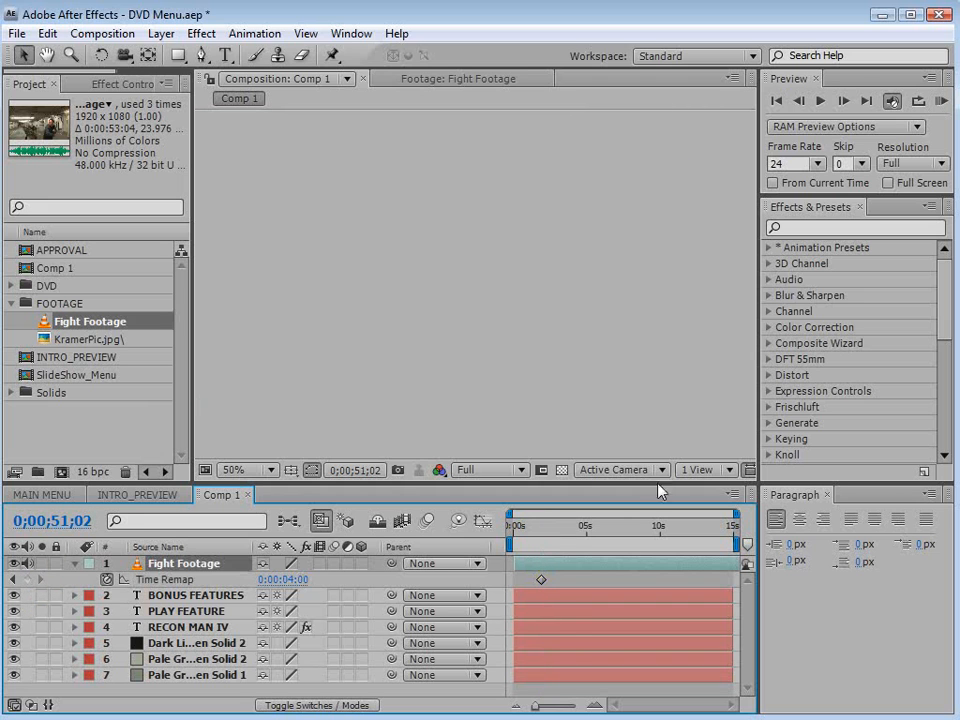
drag(560, 528, 589, 549)
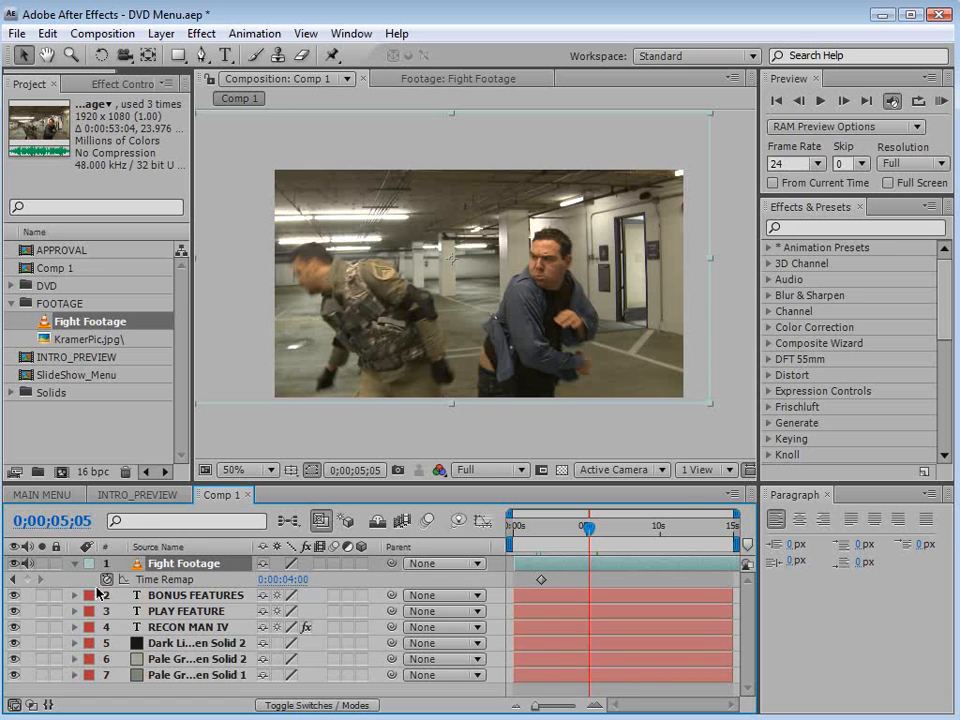
click(74, 563)
drag(589, 527, 540, 547)
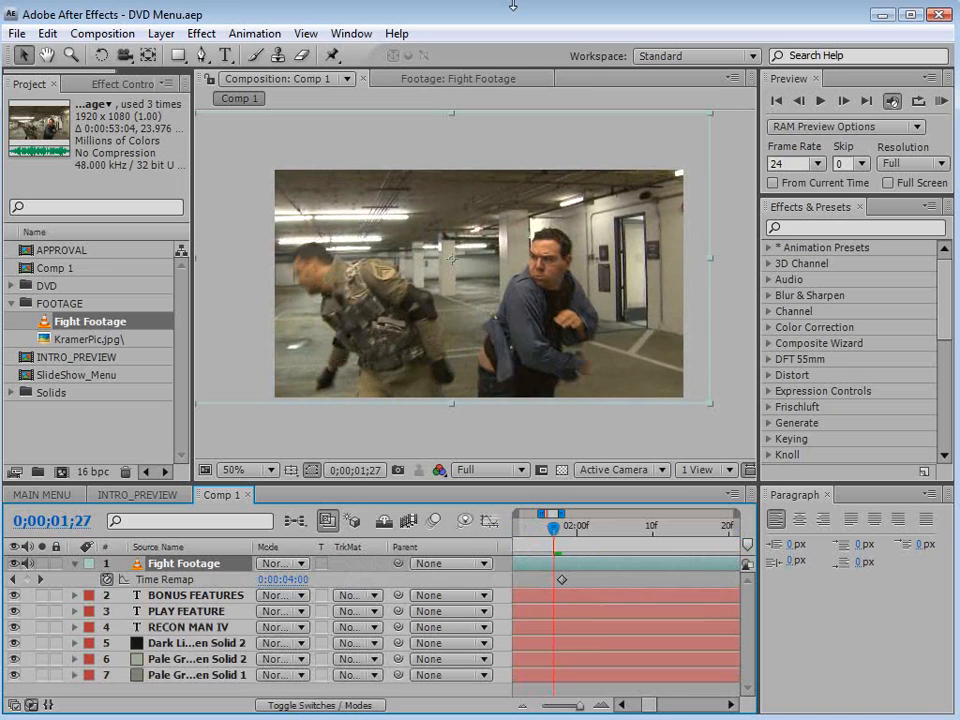
- Apply the Tint and Curves effects to the Fight Footage layer and set the Tint amount to 70%
click(201, 33)
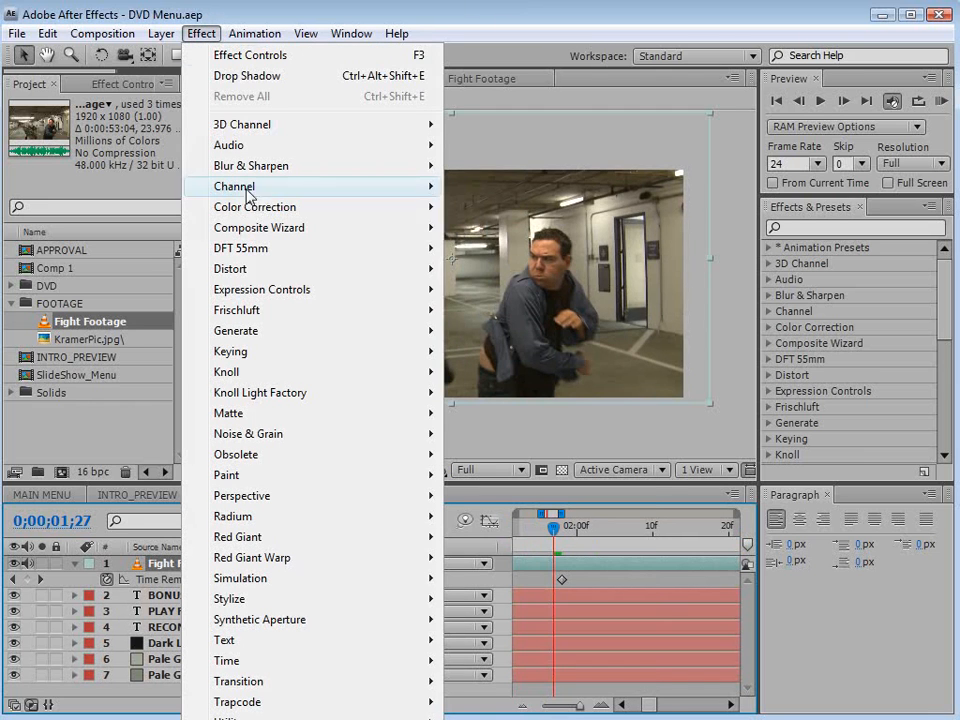
mouse_move(257, 207)
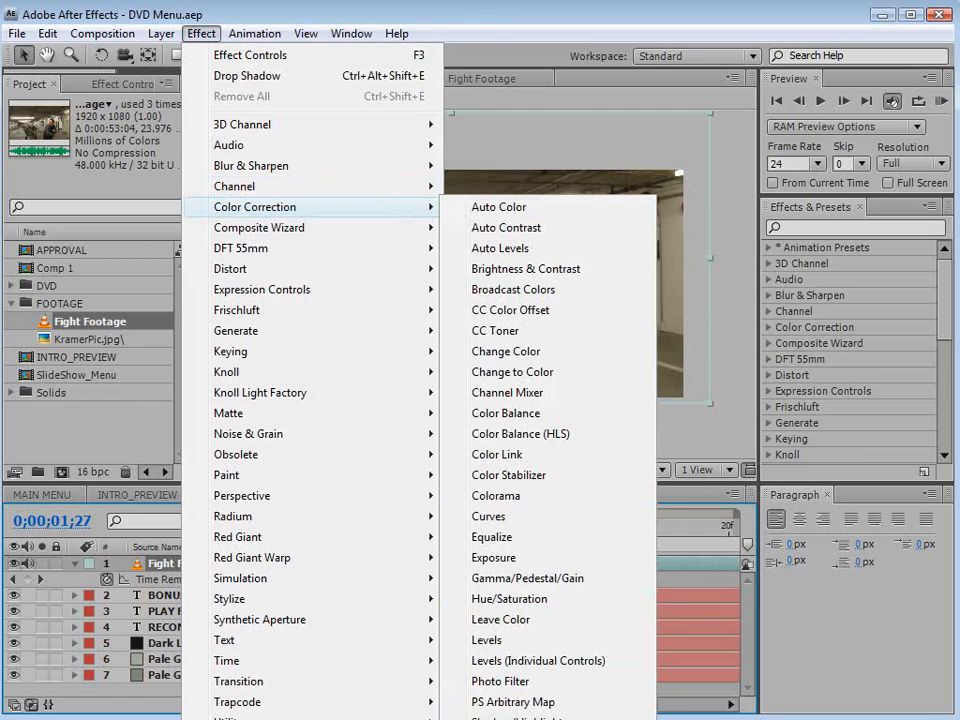
click(495, 719)
click(197, 32)
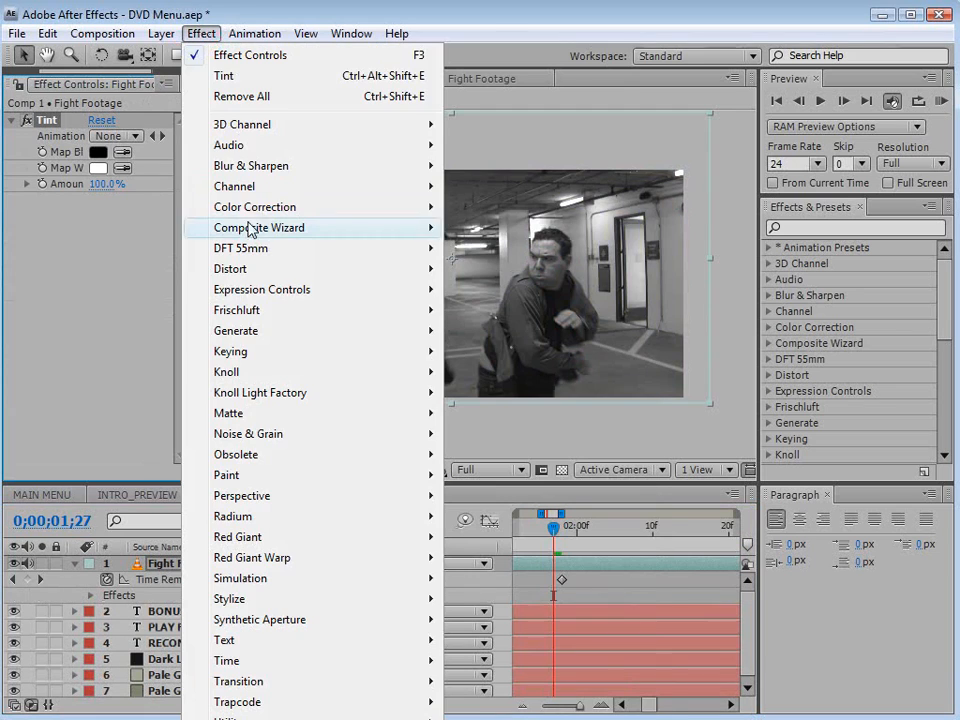
mouse_move(236, 208)
click(505, 517)
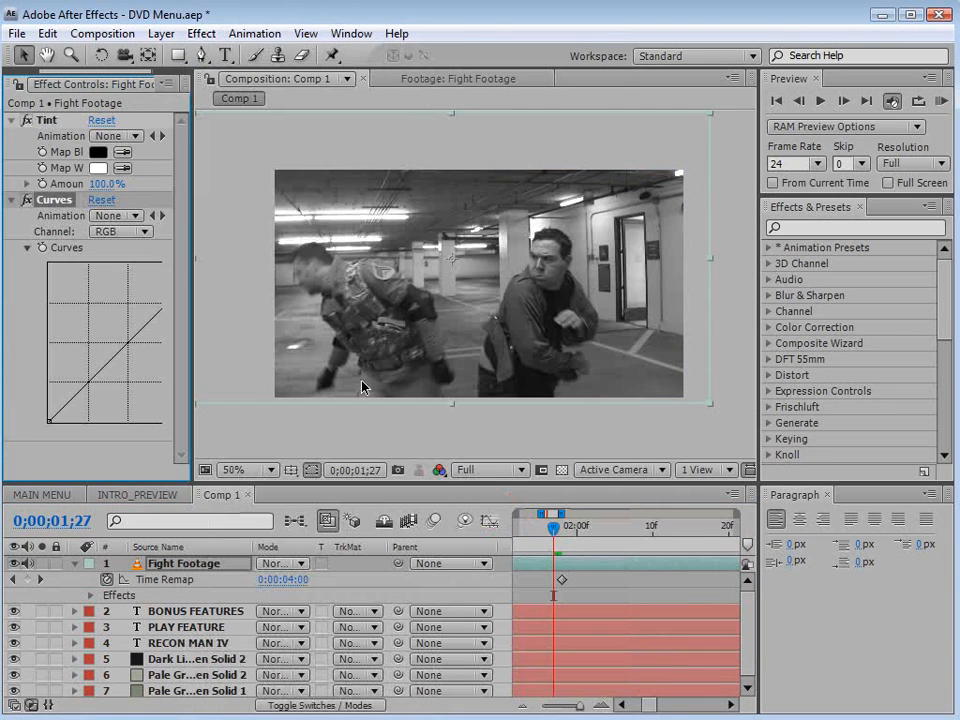
drag(100, 184, 80, 187)
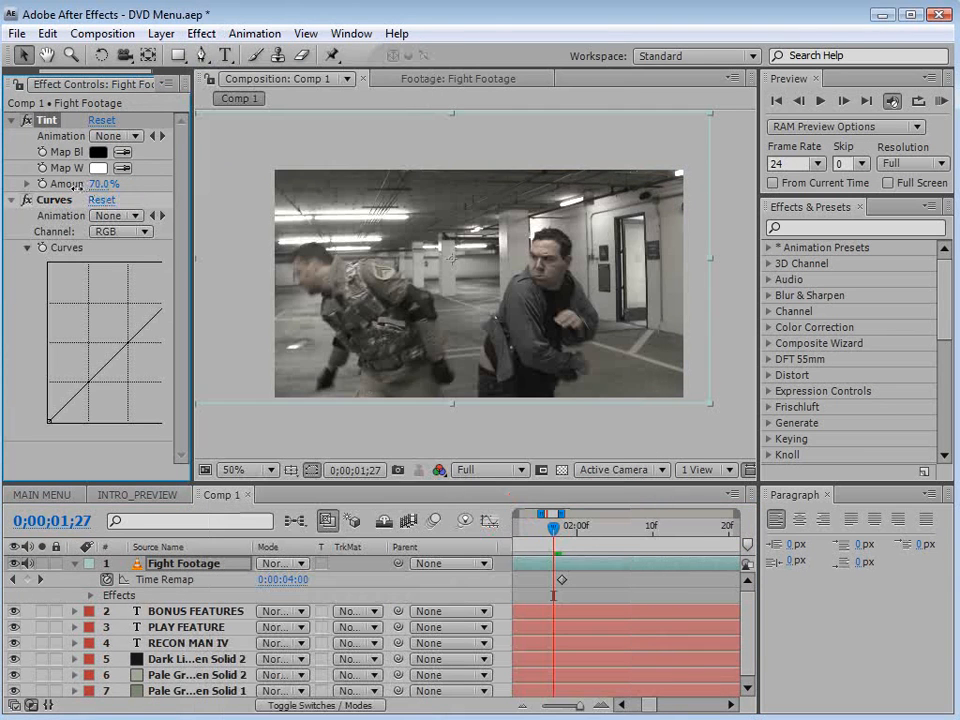
- Darken Fight Footage by lowering its curve's upper midtones, and give the layer a high-contrast Linear blending mode over the menu
drag(197, 266, 229, 266)
drag(150, 312, 147, 345)
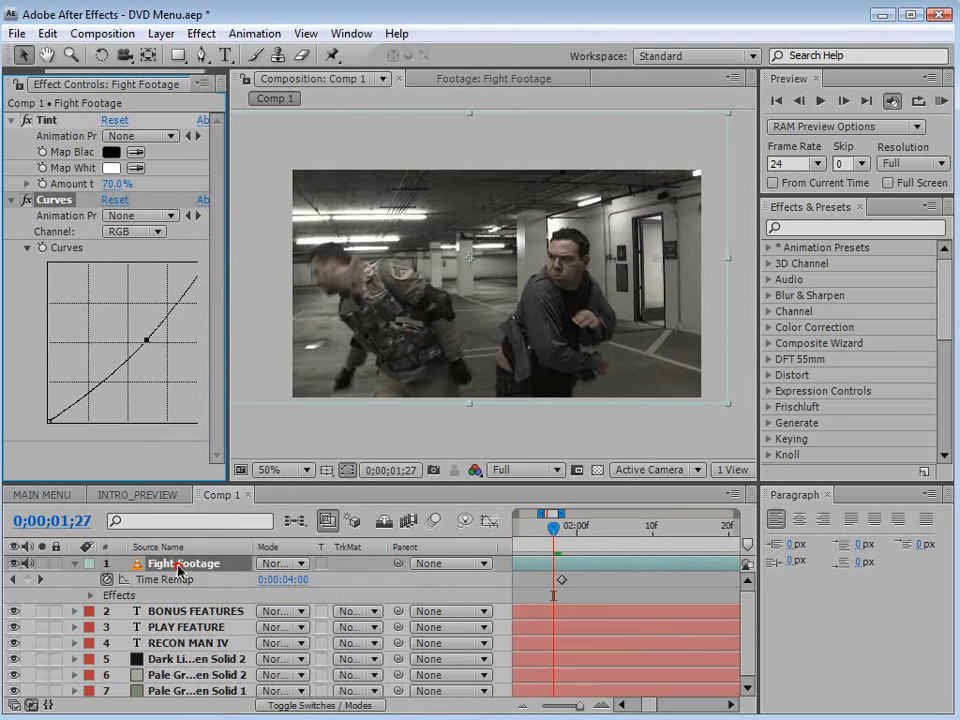
click(282, 564)
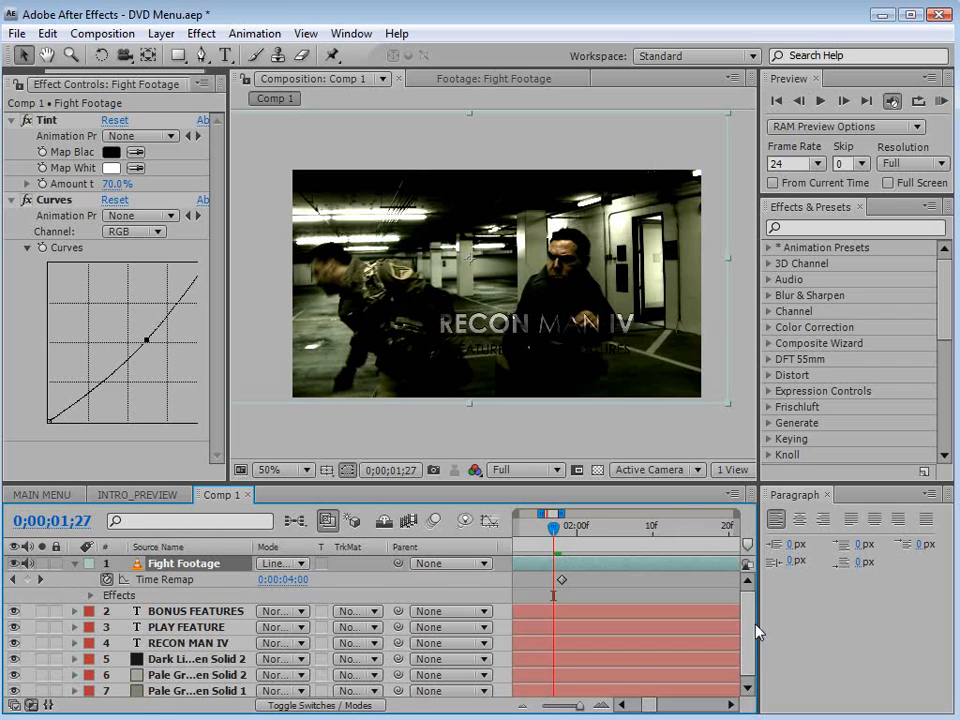
drag(749, 628, 748, 651)
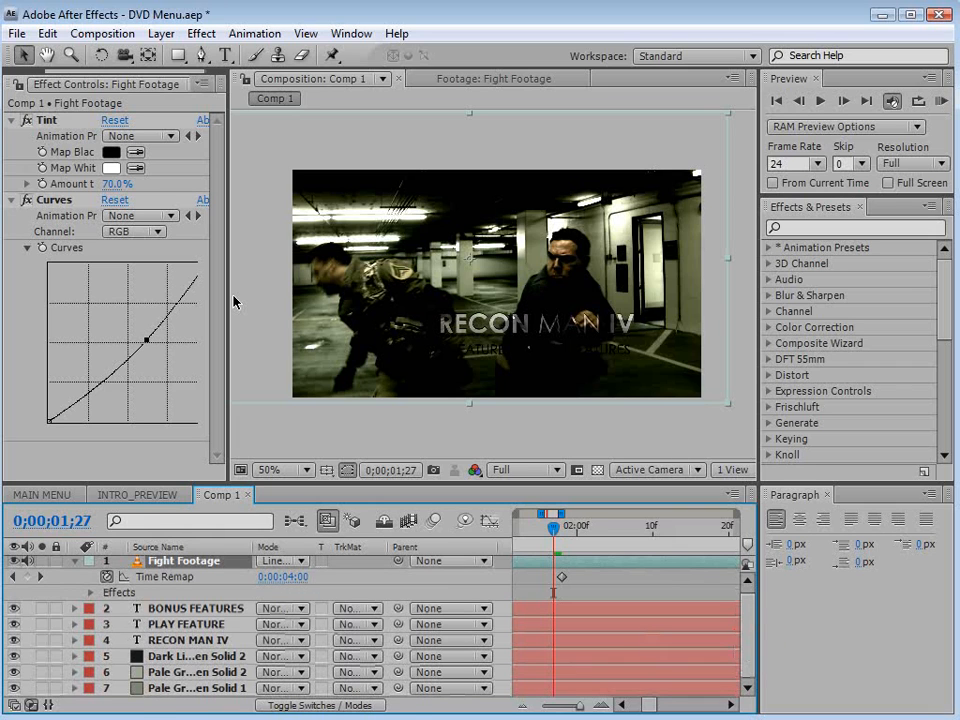
- Lift the dark tones of Fight Footage with a second point on the lower part of its curve
click(47, 200)
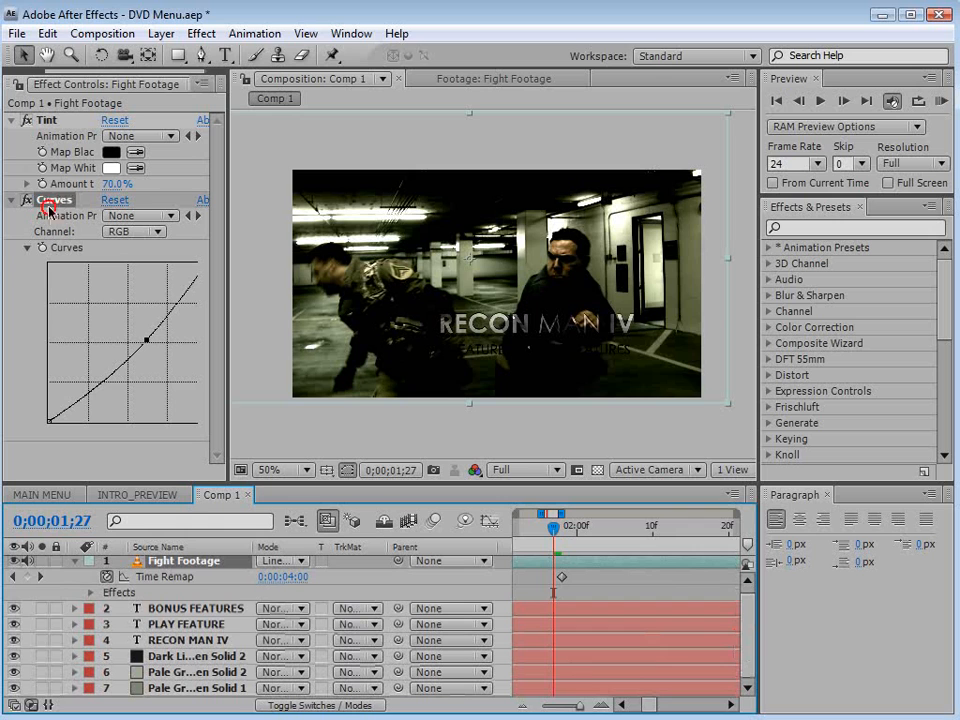
click(97, 379)
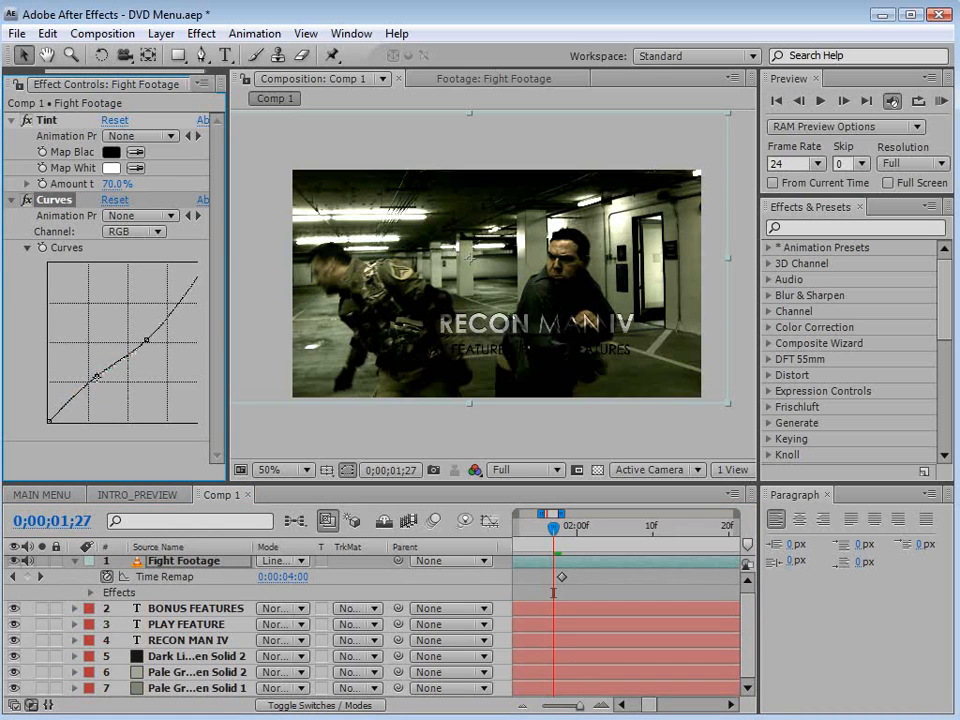
drag(97, 379, 88, 377)
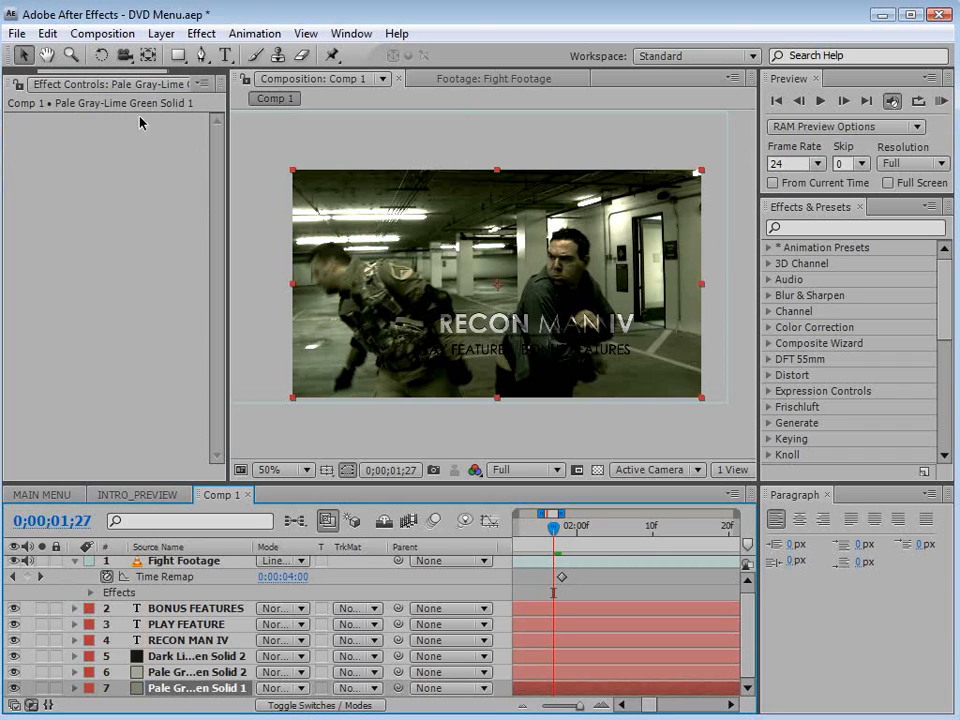
- Recolor the bottom background solid to a darker, more saturated medium gray-green
click(161, 33)
click(208, 77)
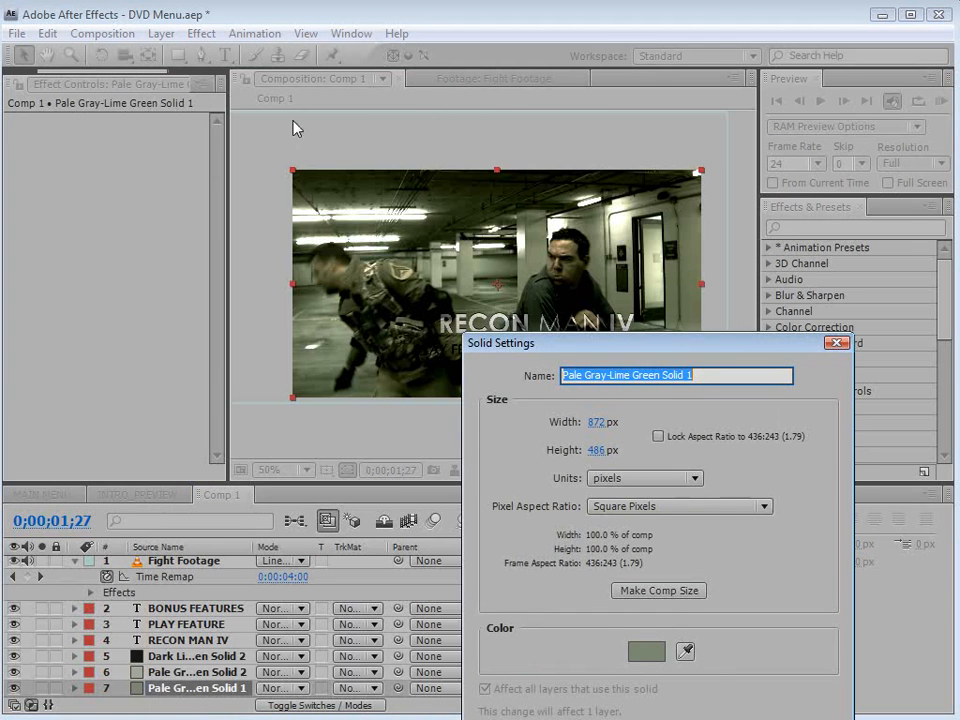
click(652, 648)
click(519, 560)
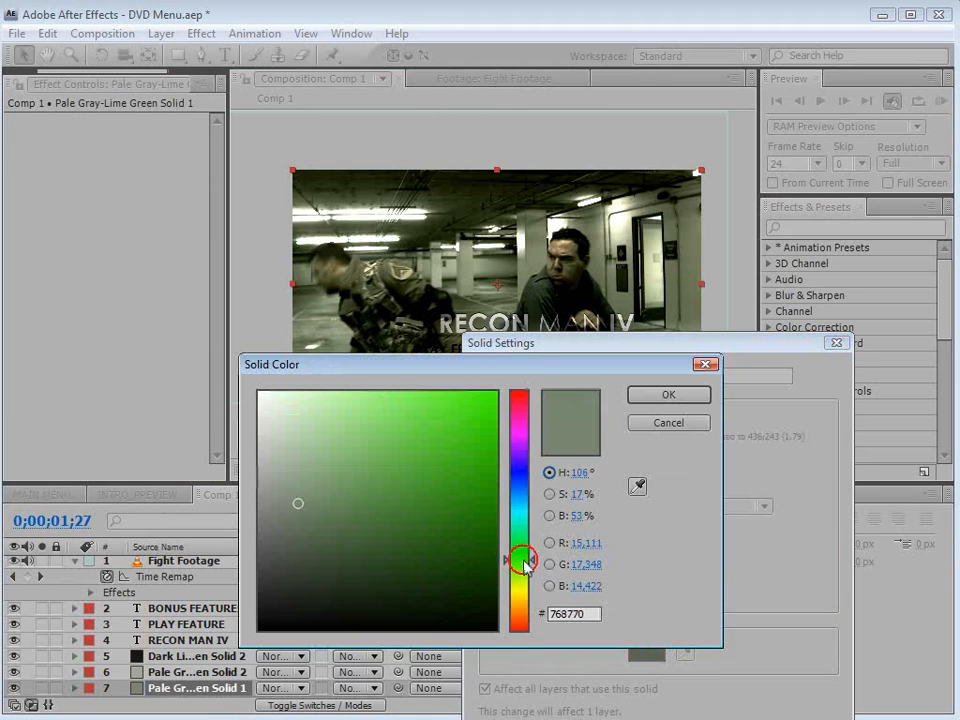
drag(317, 516, 347, 526)
click(669, 396)
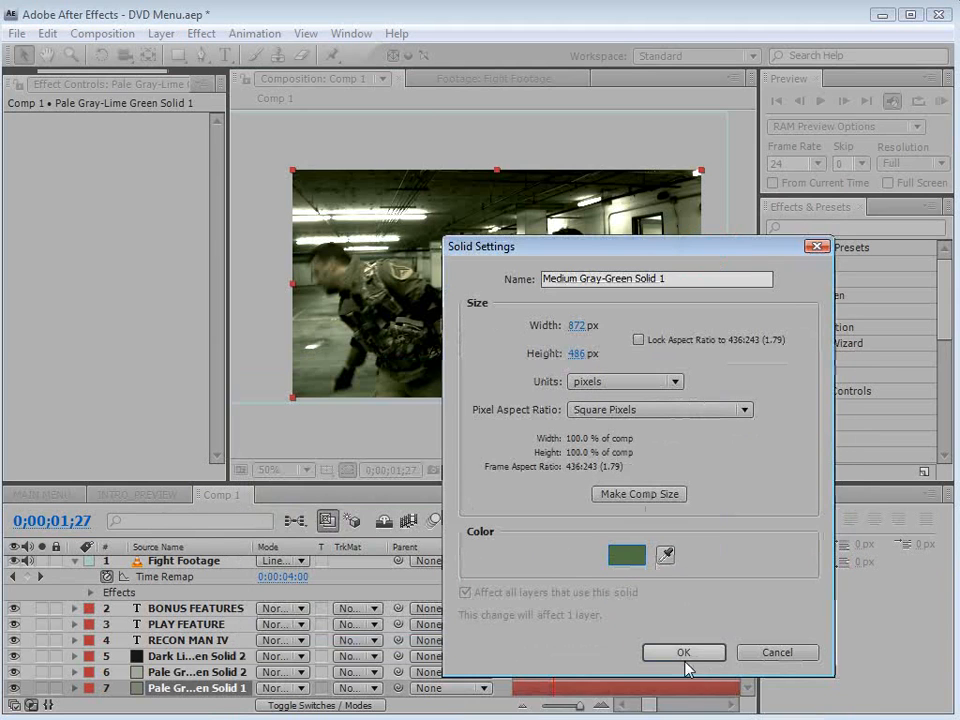
click(686, 657)
- Brighten Fight Footage by raising both the shadow and midtone points of its curve slightly
click(531, 561)
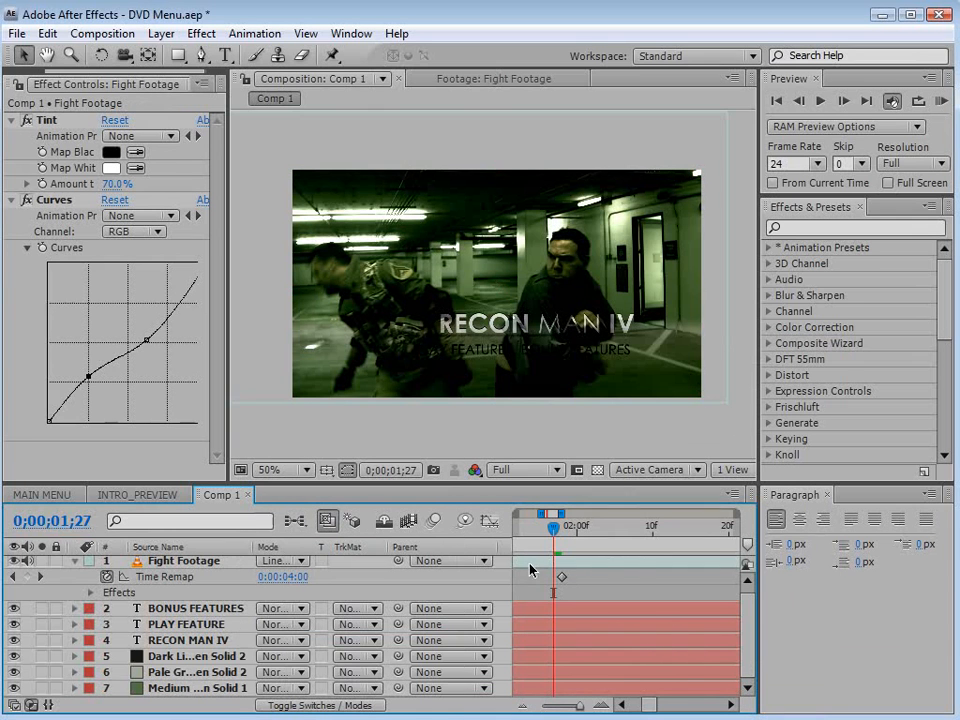
drag(88, 376, 84, 371)
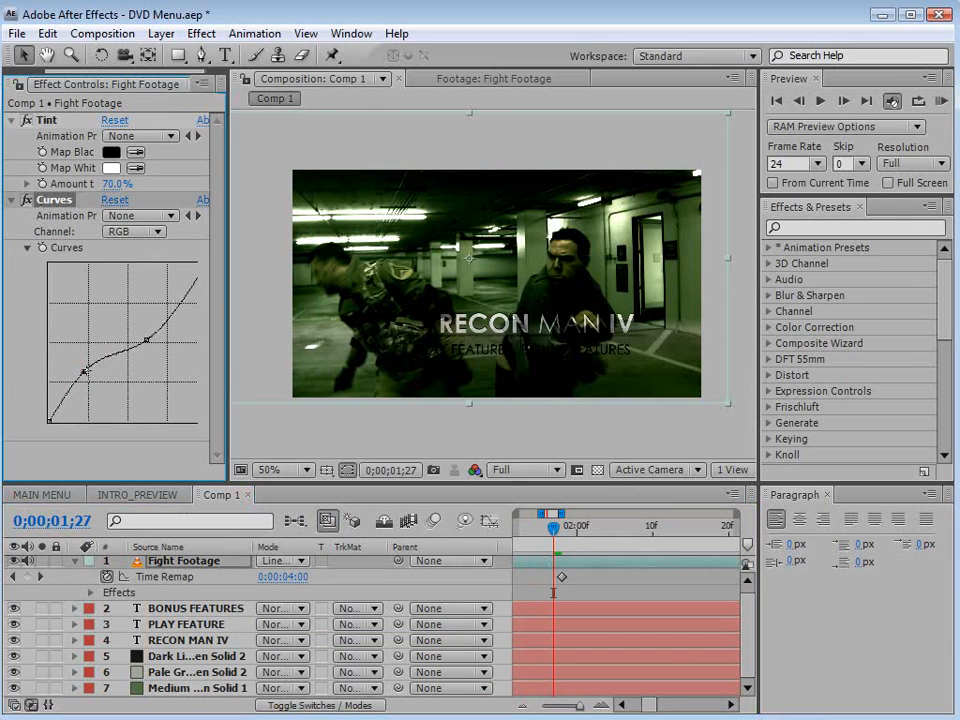
drag(146, 339, 140, 333)
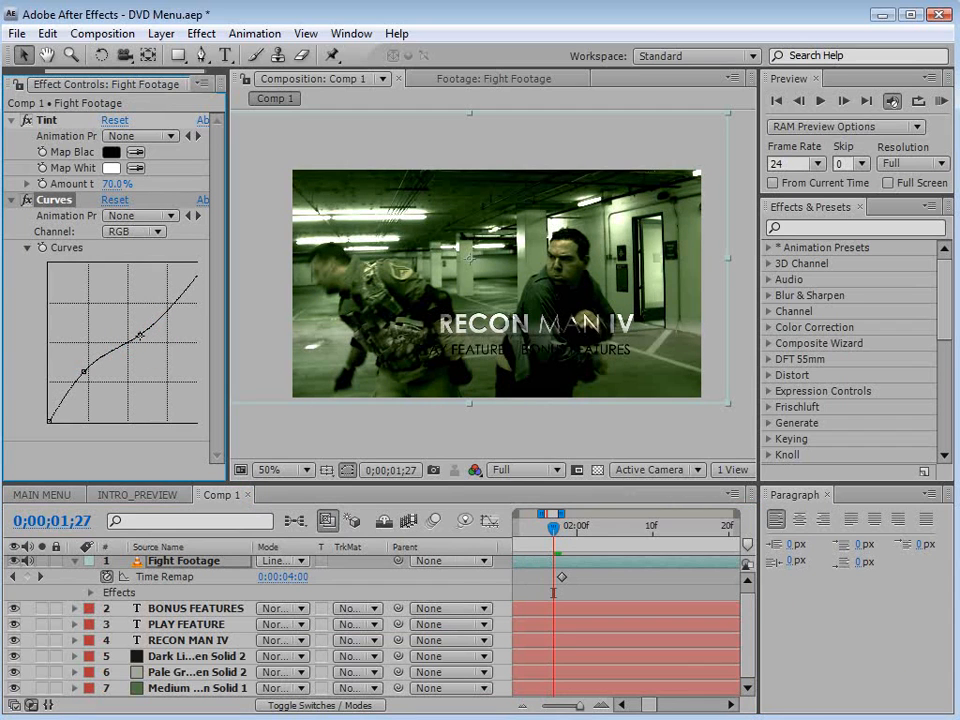
click(597, 585)
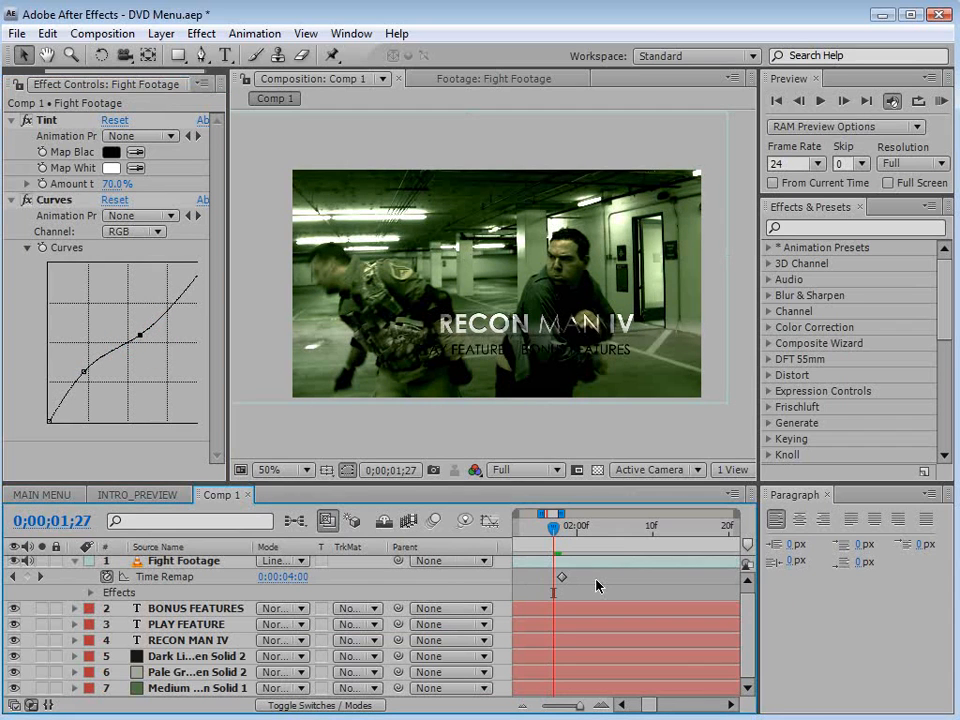
- Add a full-frame medium gray-green solid as the top layer, above Fight Footage
click(161, 33)
mouse_move(170, 56)
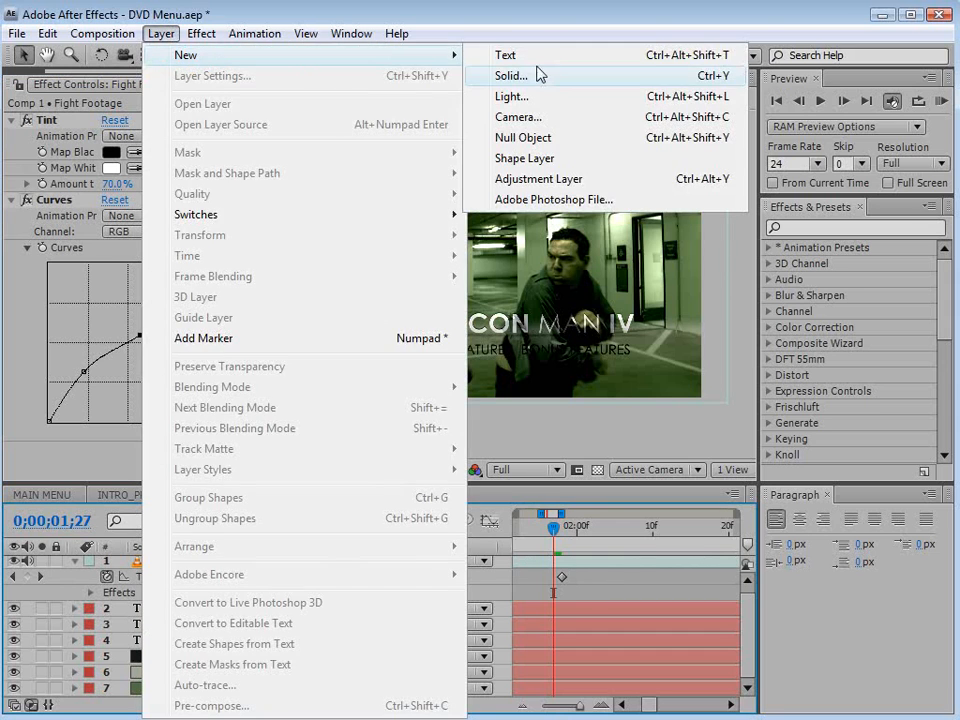
click(537, 75)
click(497, 561)
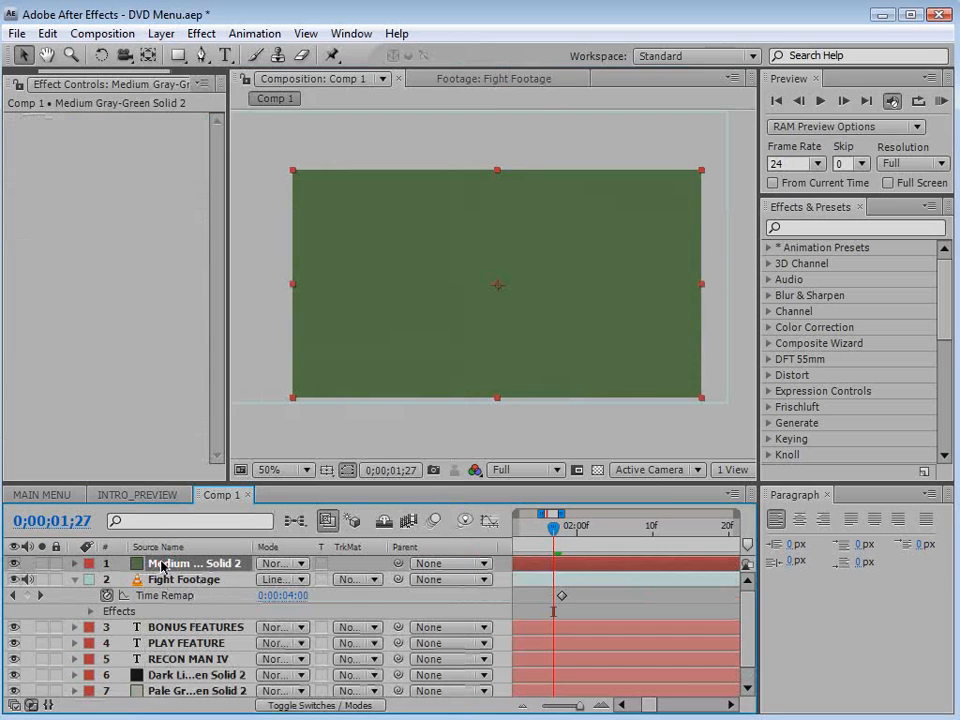
- Draw a rectangular mask on the new solid covering the upper part of the frame down to just above the title
click(178, 55)
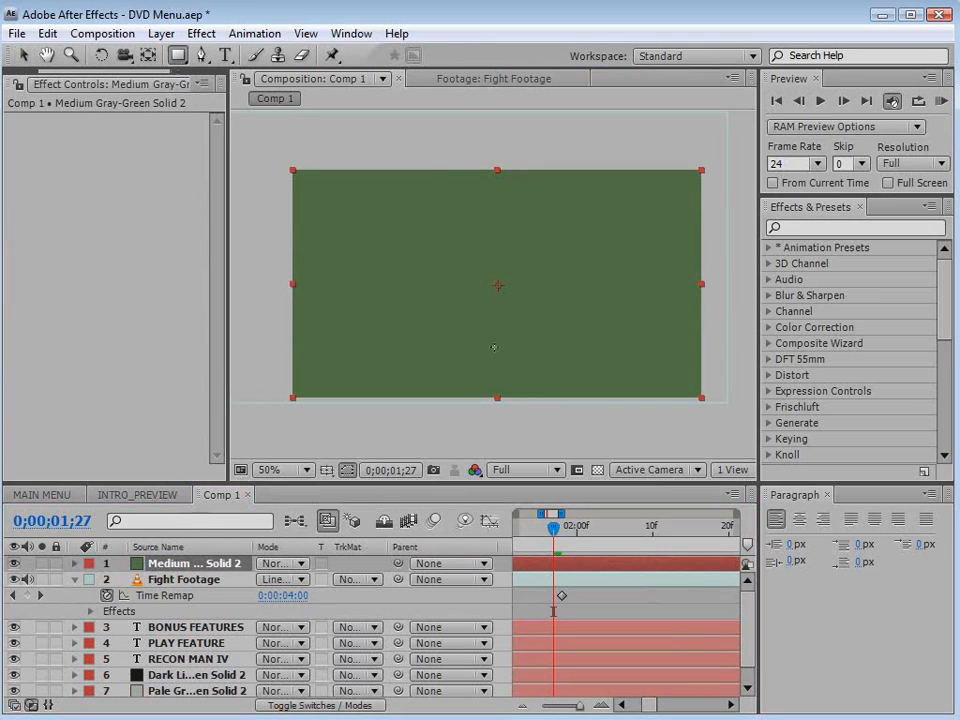
key(comma)
drag(292, 141, 660, 292)
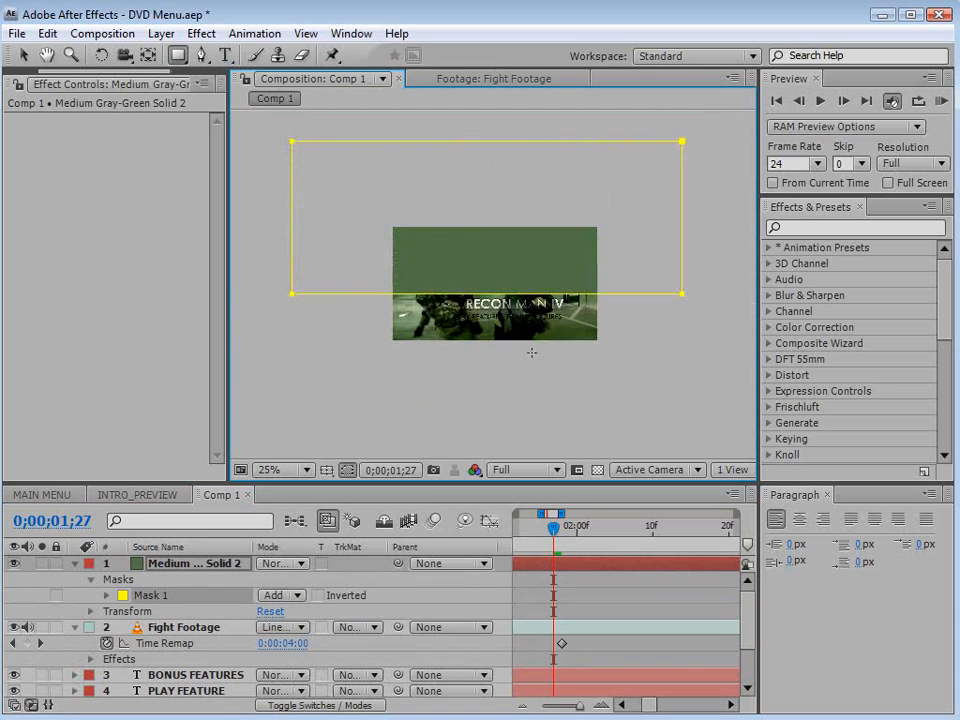
key(period)
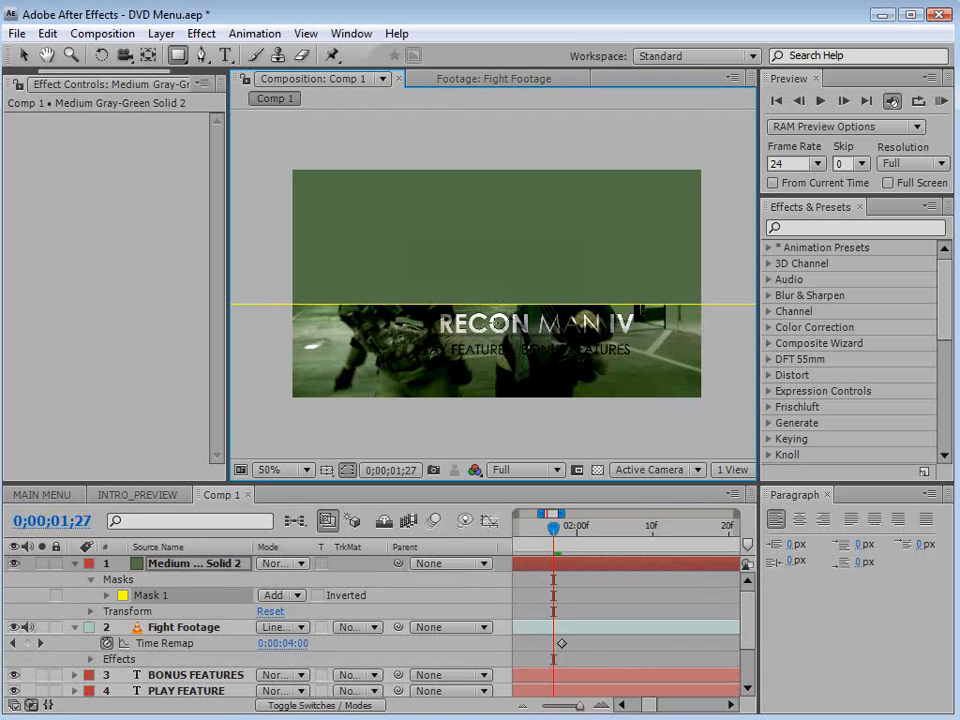
- Feather the green solid's mask by 104 pixels and collapse the layer's properties
click(107, 595)
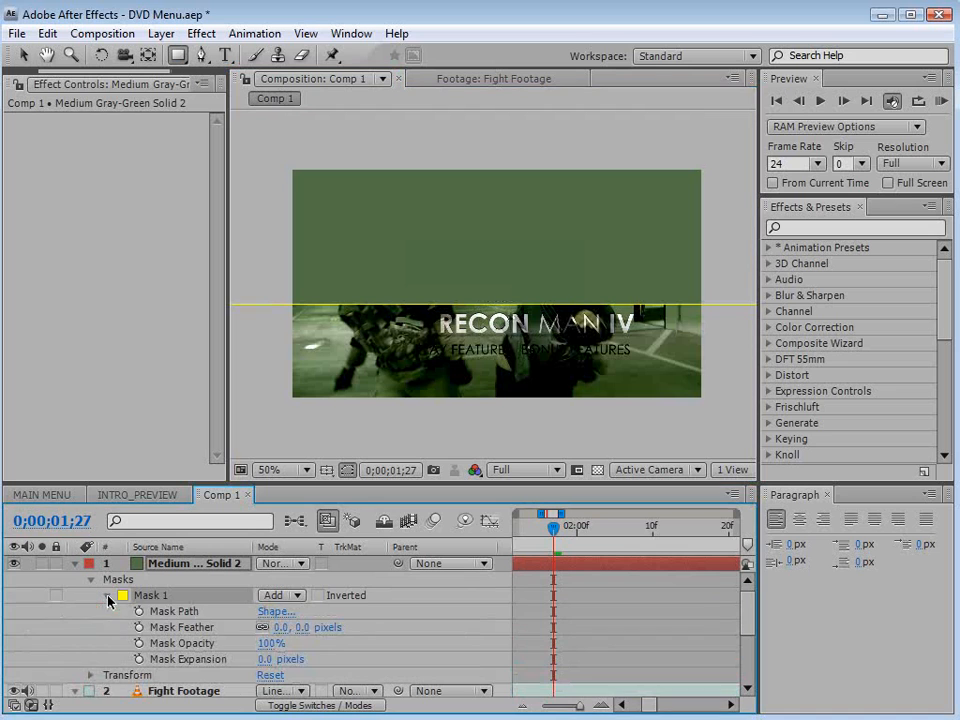
drag(278, 627, 383, 615)
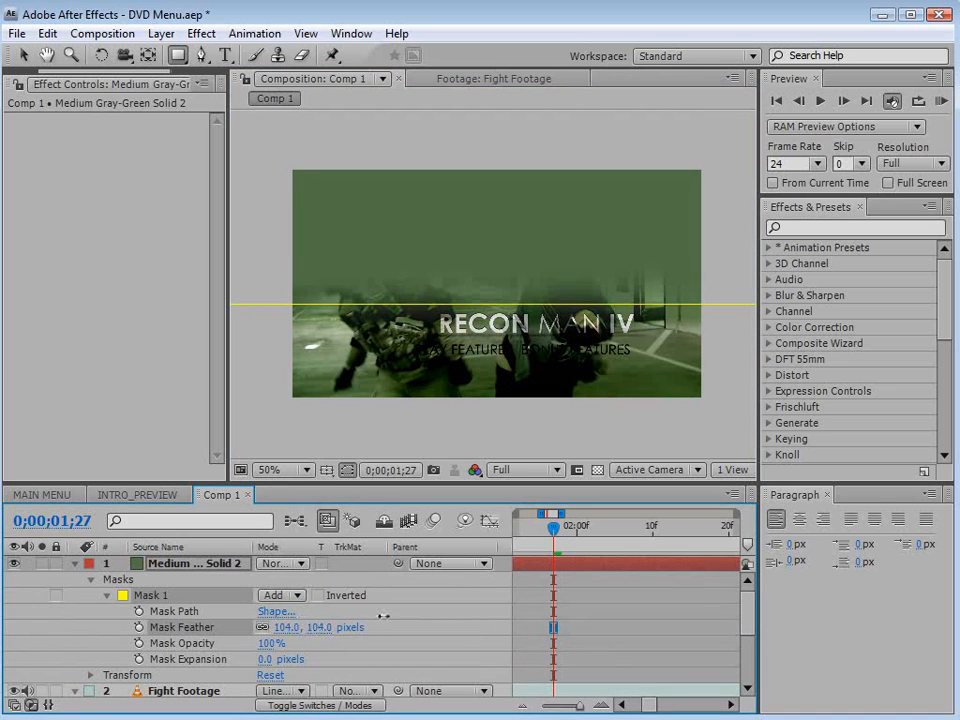
click(527, 584)
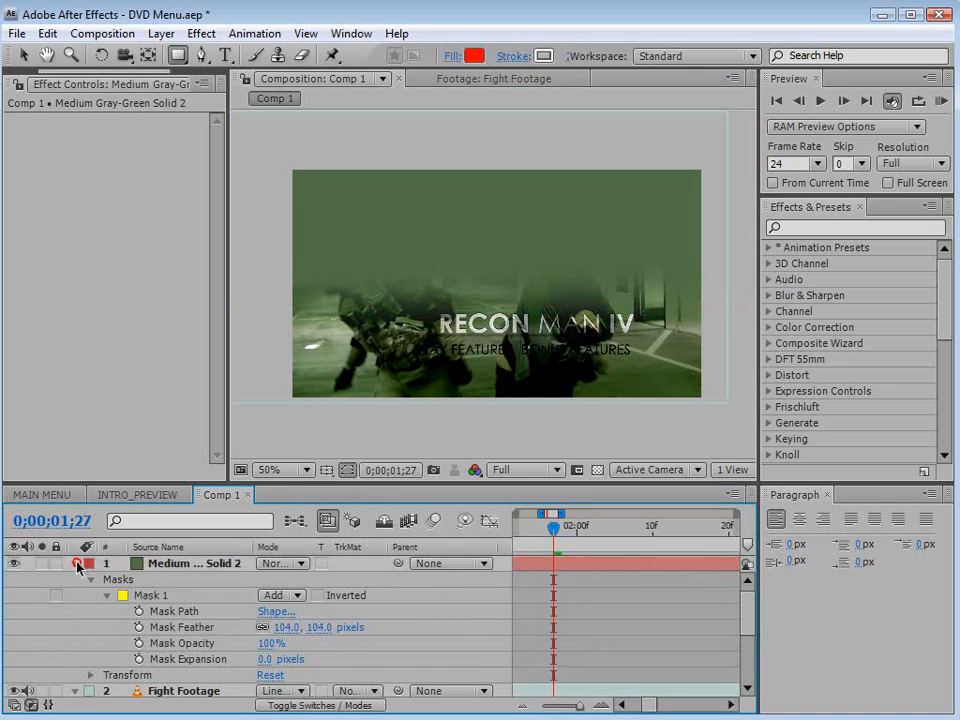
click(75, 563)
- Set the track matte of Fight Footage to Alpha Matte, using Medium Gray-Green Solid 2 above it
click(41, 563)
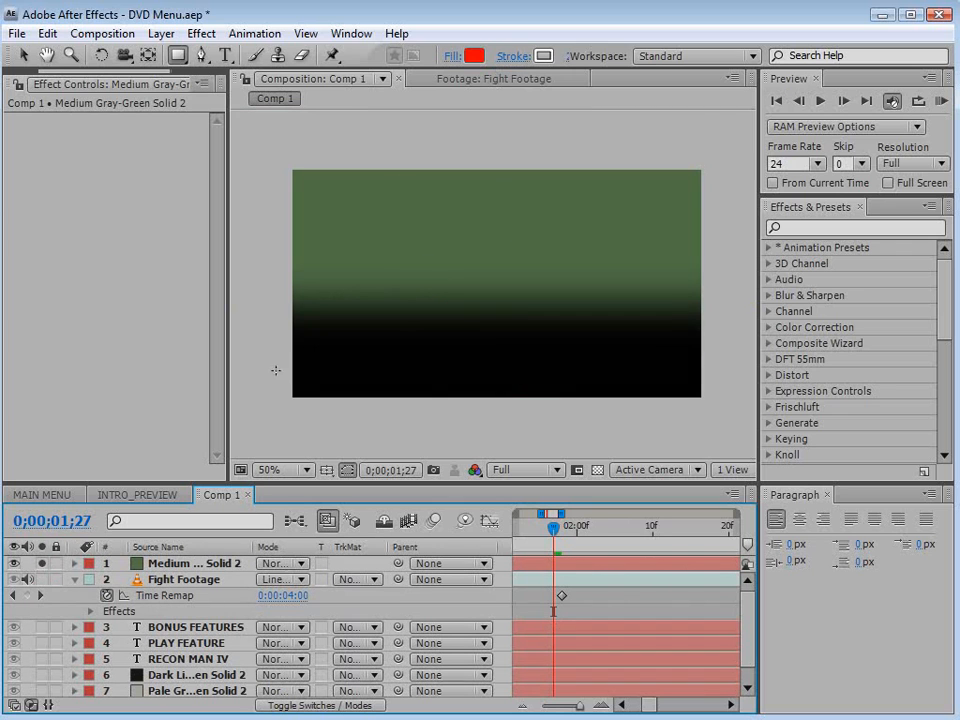
click(184, 579)
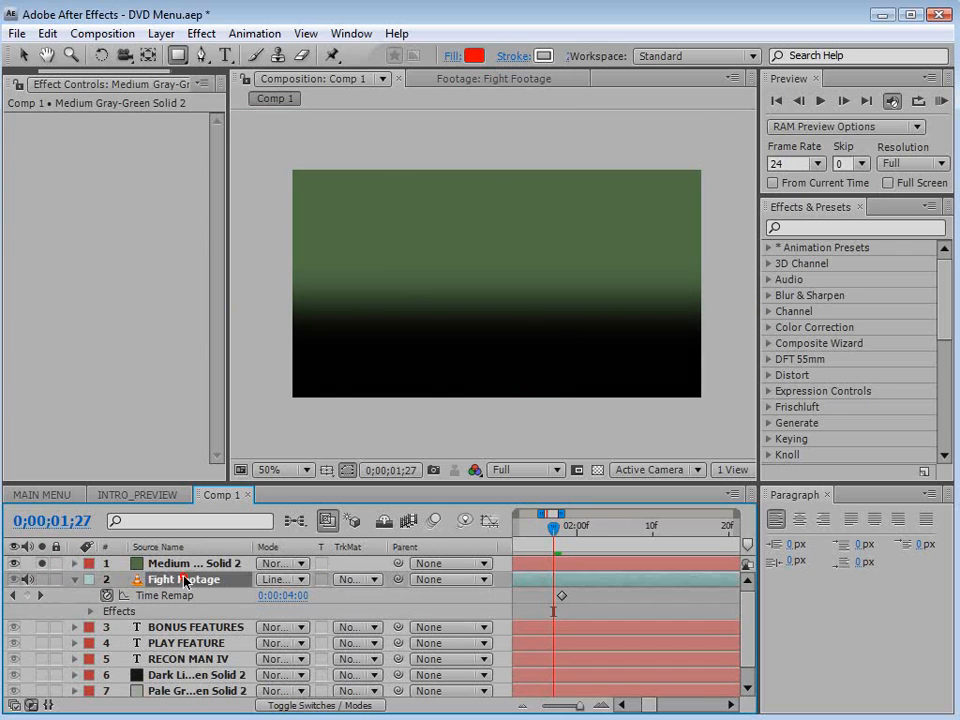
click(41, 563)
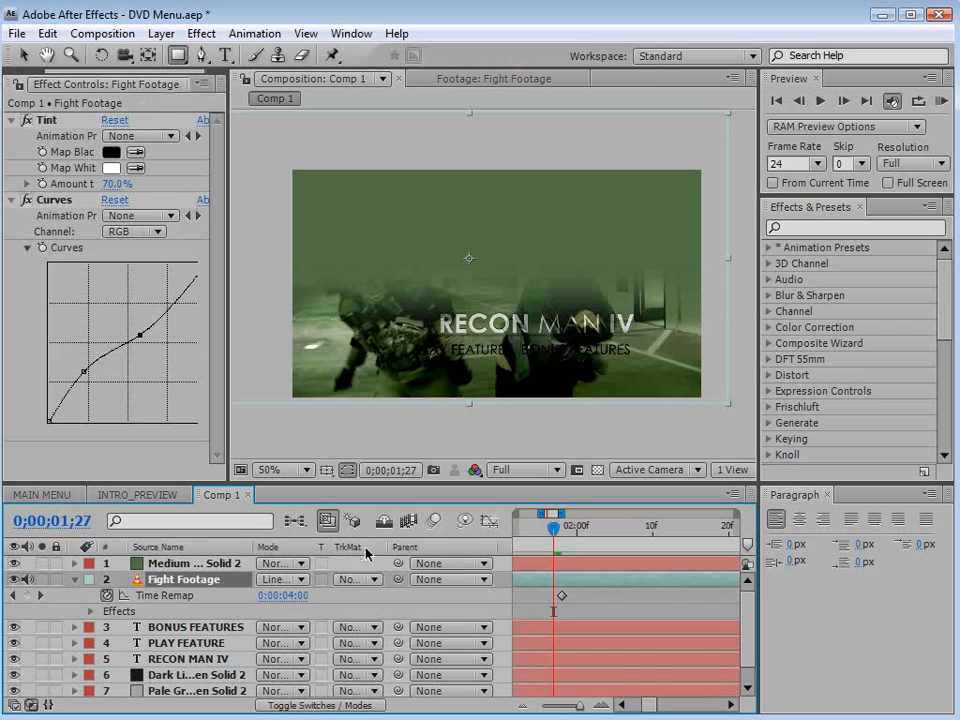
click(362, 580)
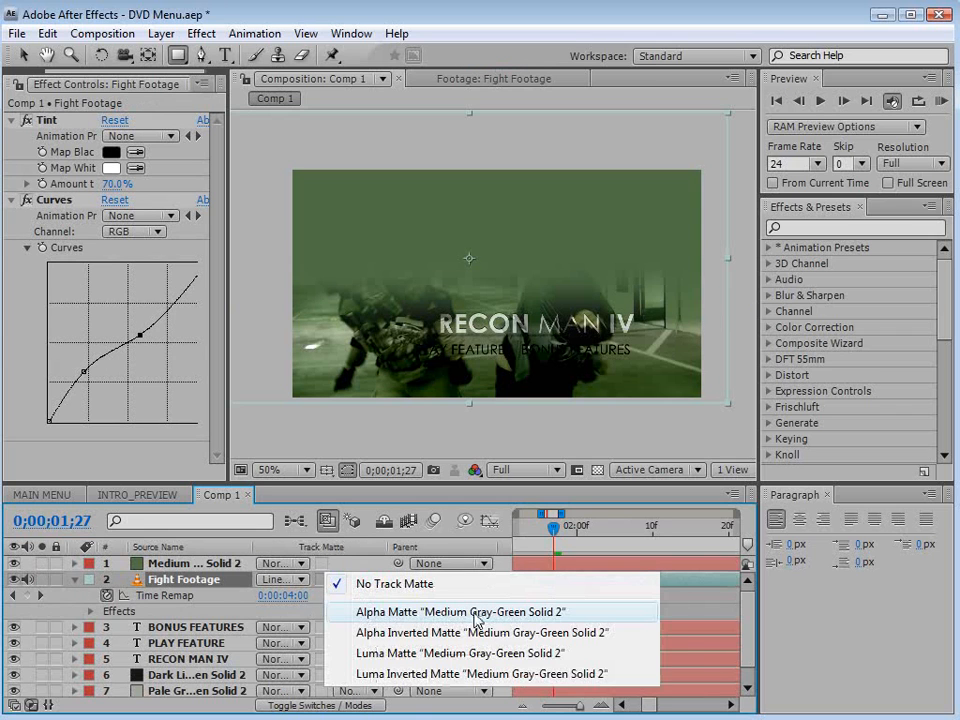
click(476, 612)
- Rename the gray-green solid used as the matte to Mask
click(184, 563)
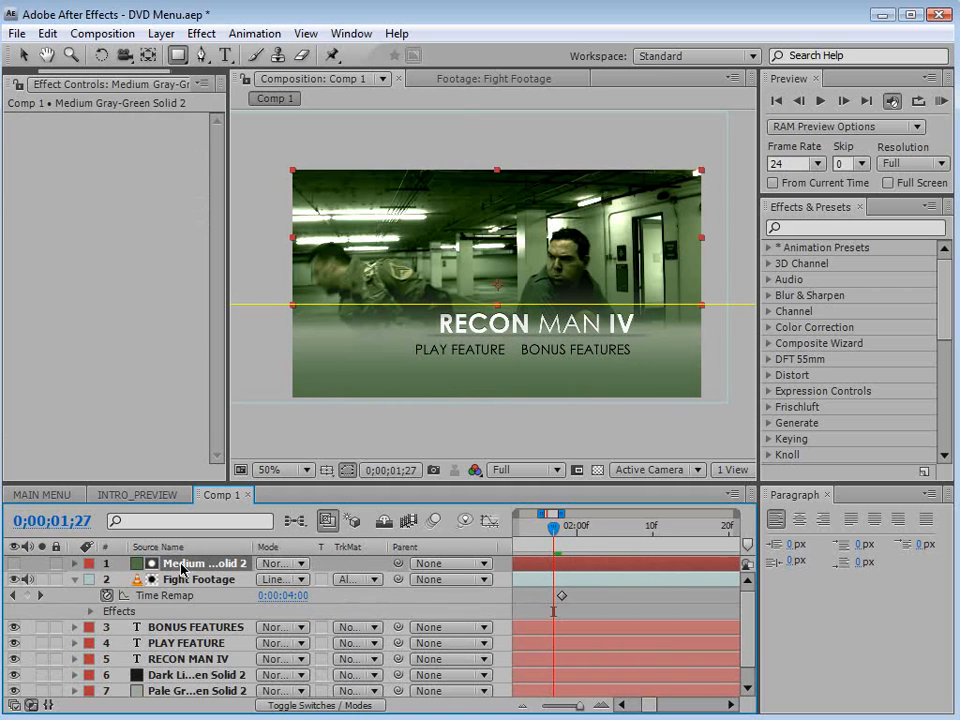
key(Return)
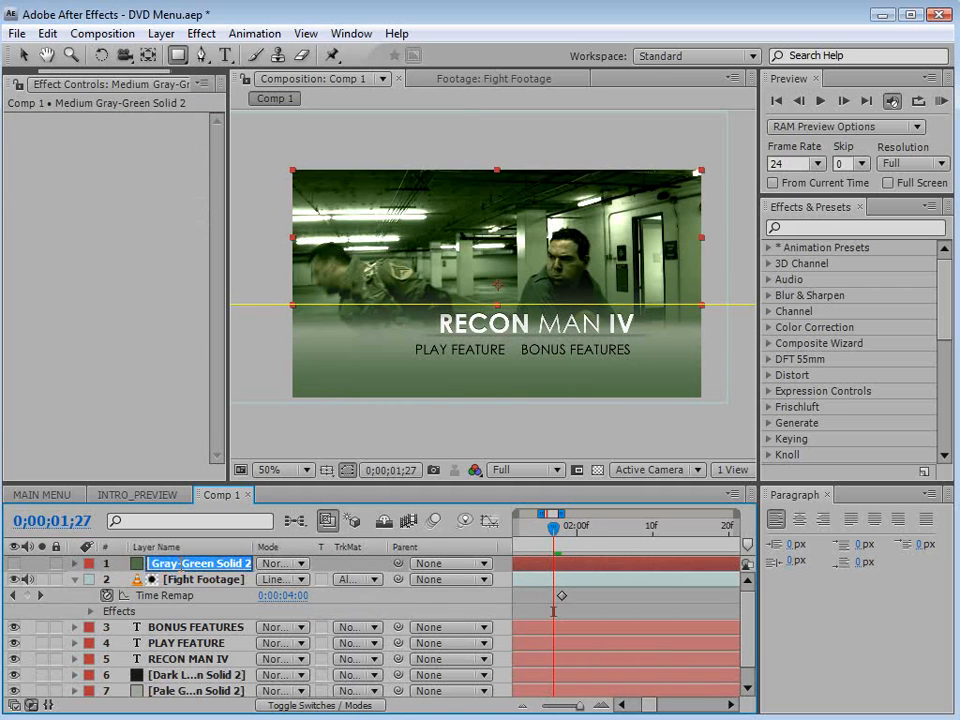
text(Mask)
key(Return)
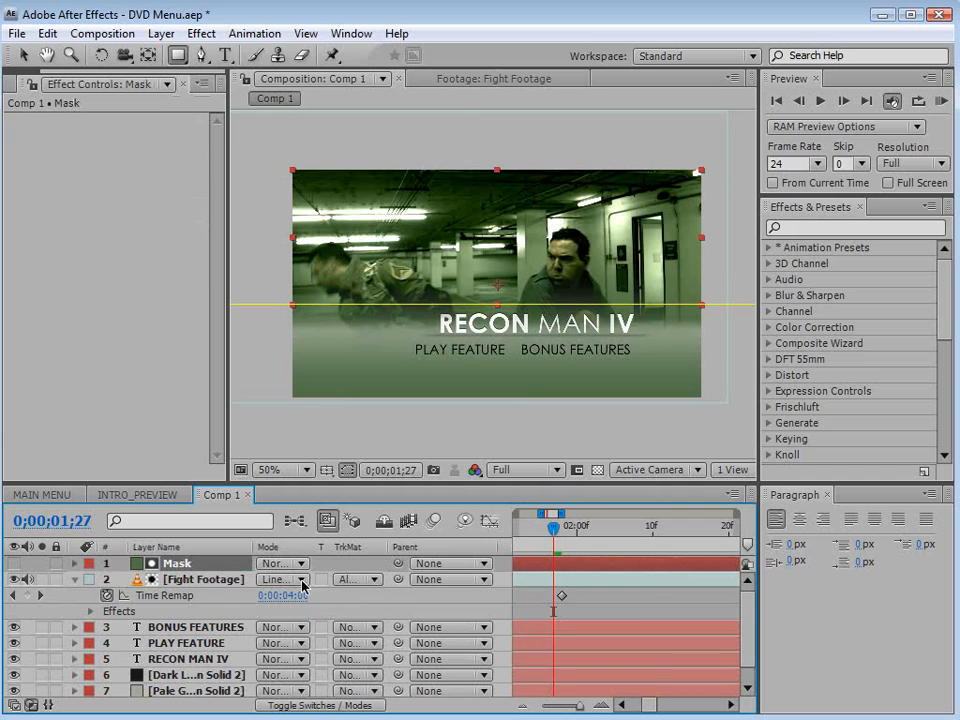
click(360, 579)
click(448, 582)
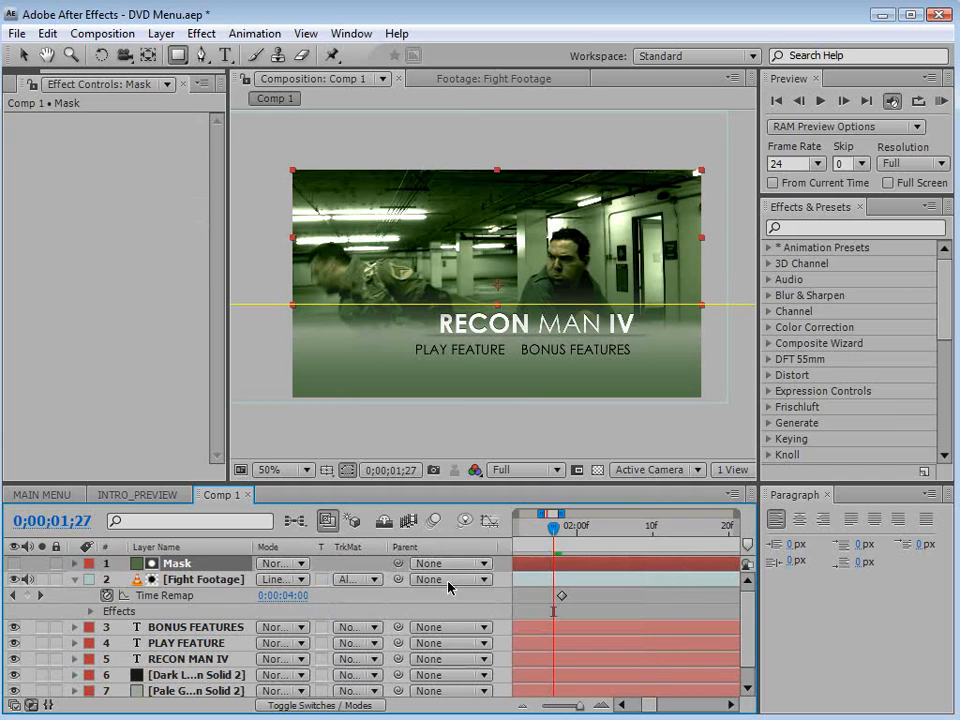
click(542, 596)
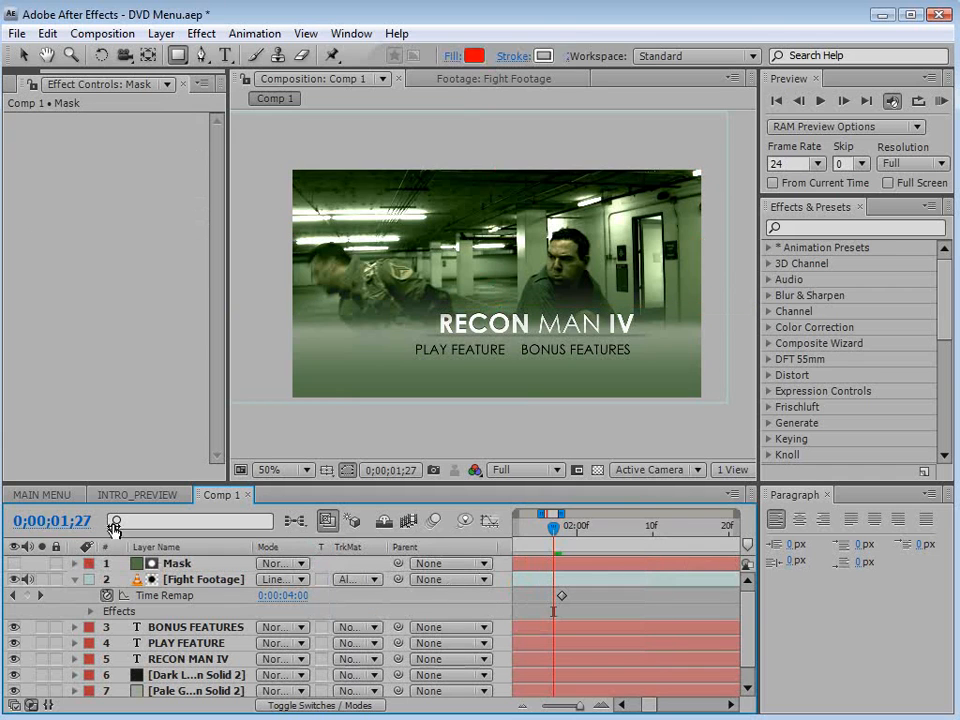
- Set the Mask layer's mask feather to 155 pixels and move its rectangular mask up slightly so the footage fades out above the title
click(168, 563)
key(f)
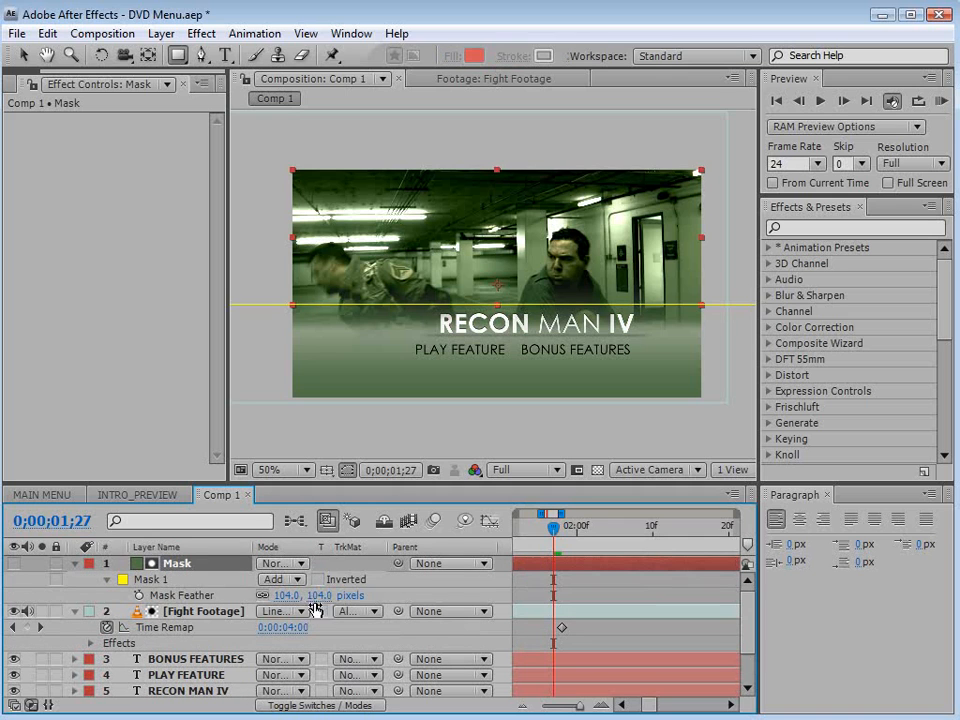
drag(320, 595, 357, 594)
key(comma)
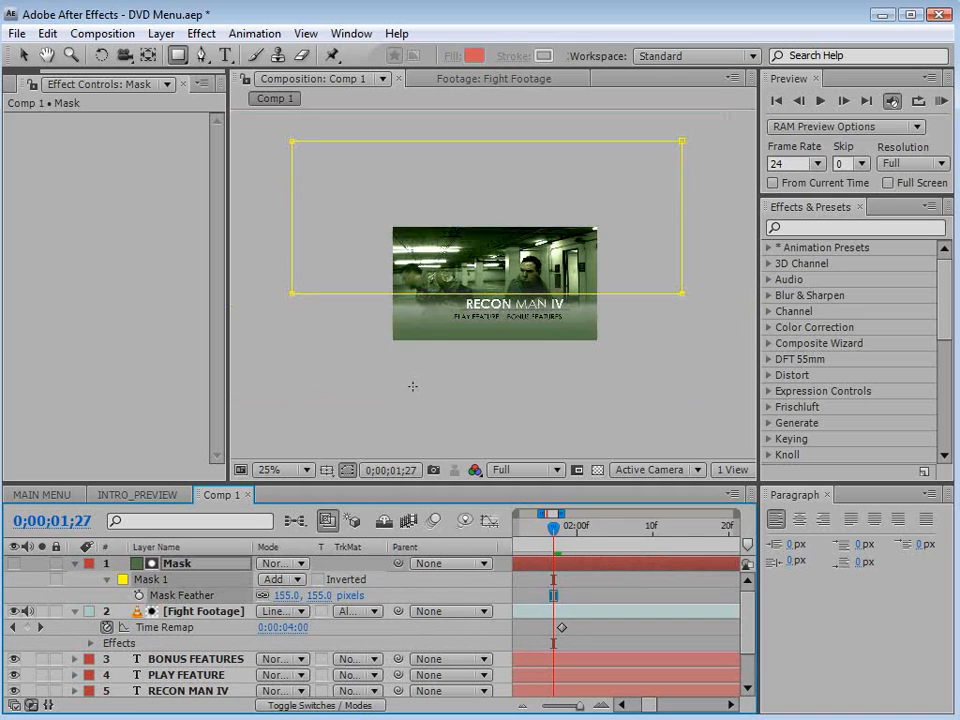
key(v)
double_click(681, 296)
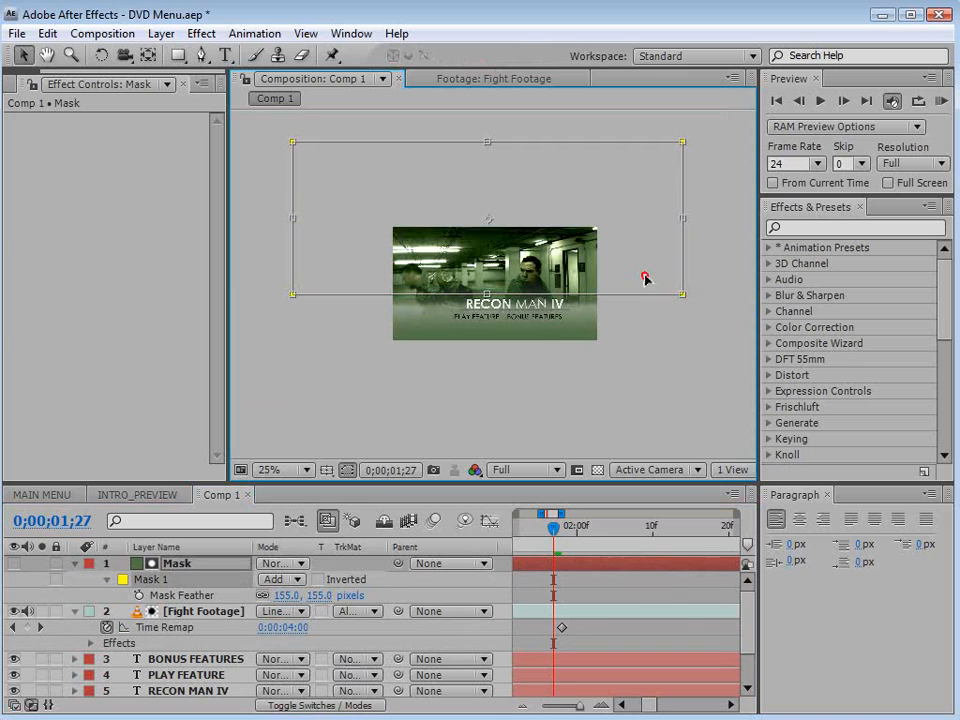
drag(645, 278, 648, 268)
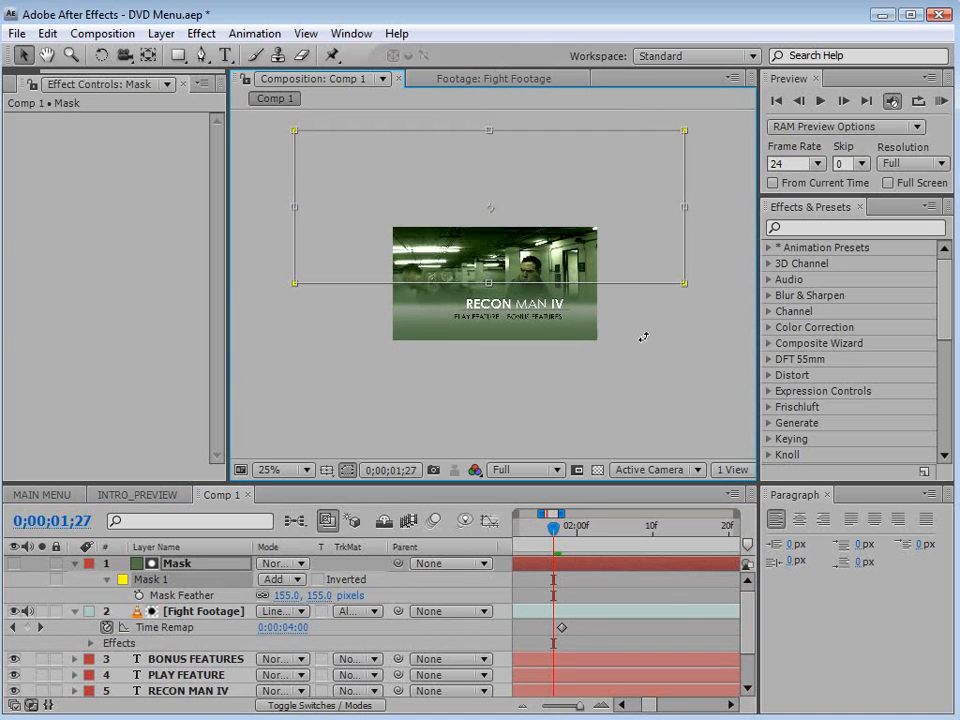
key(Return)
key(period)
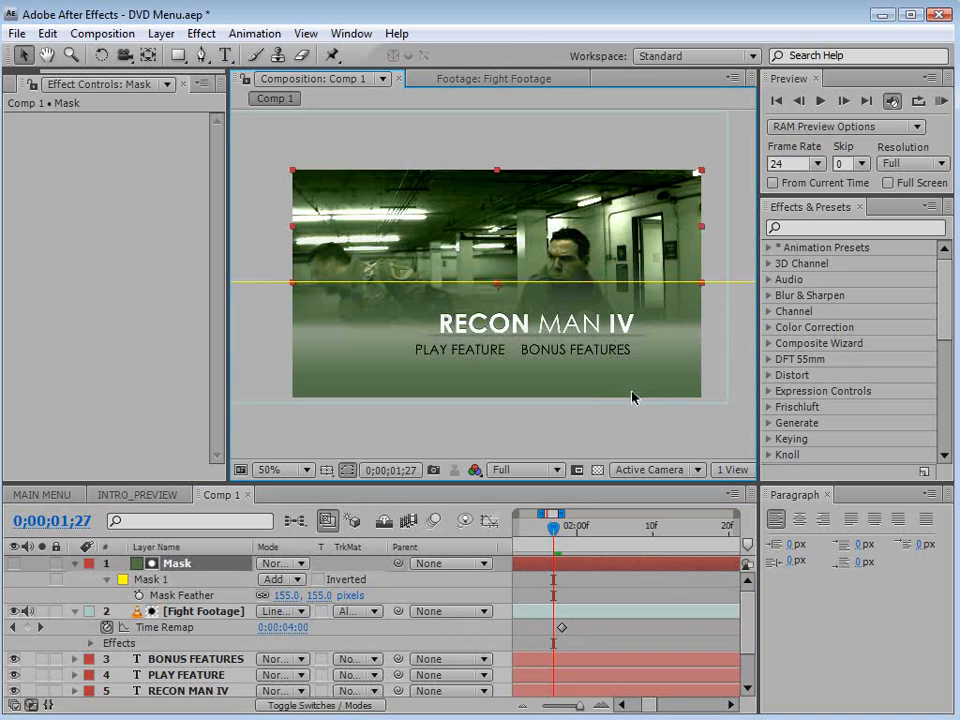
click(533, 599)
- Reposition Fight Footage slightly to the right and up within the frame
click(185, 619)
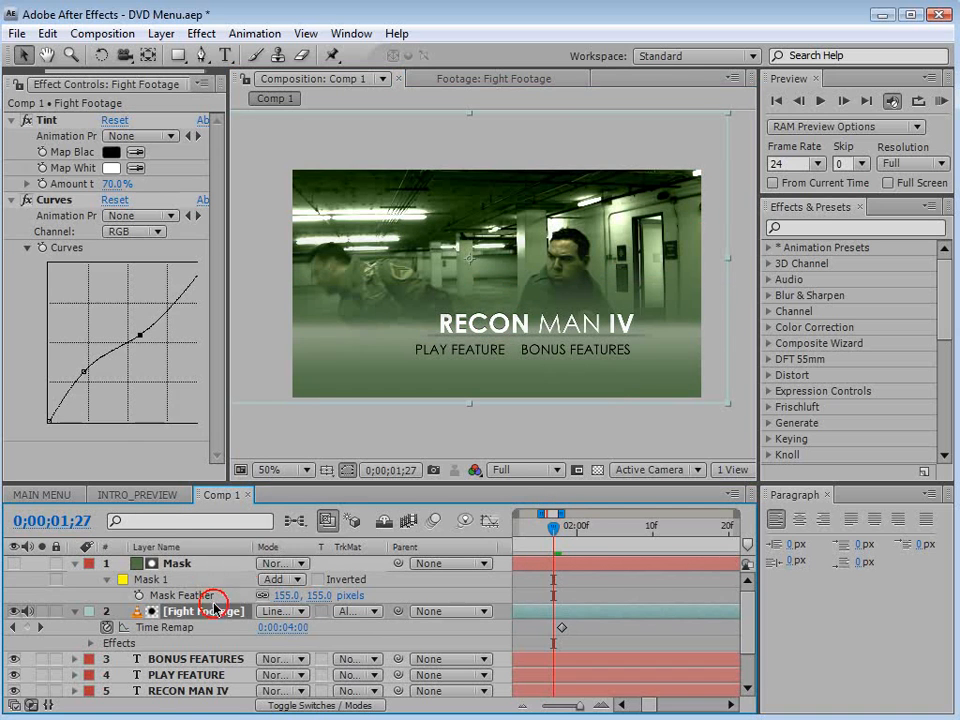
drag(559, 271, 613, 287)
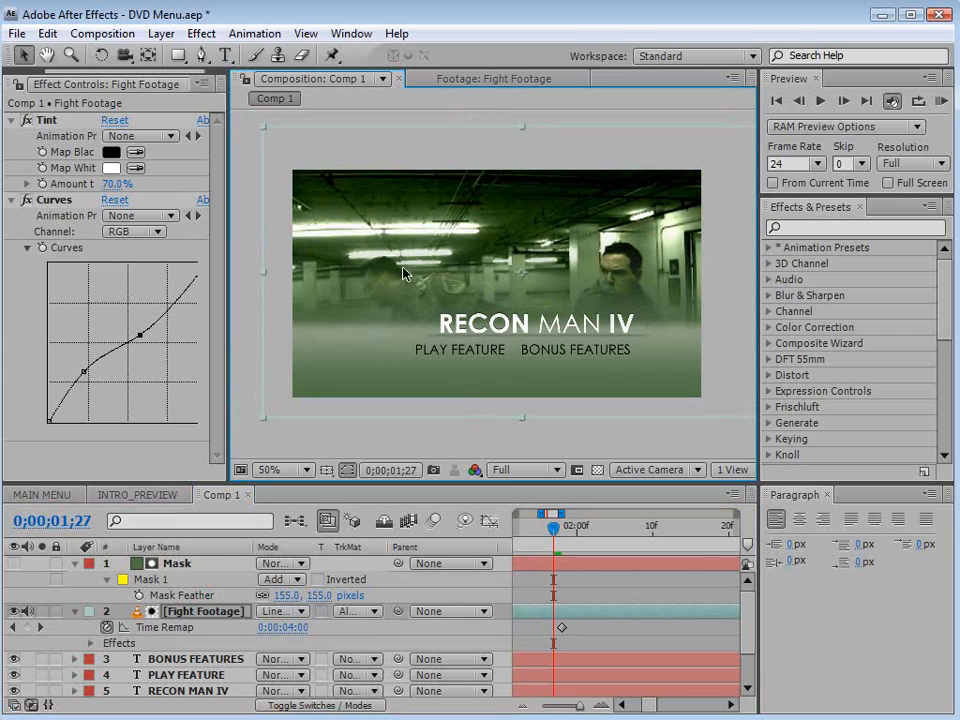
key(ctrl+z)
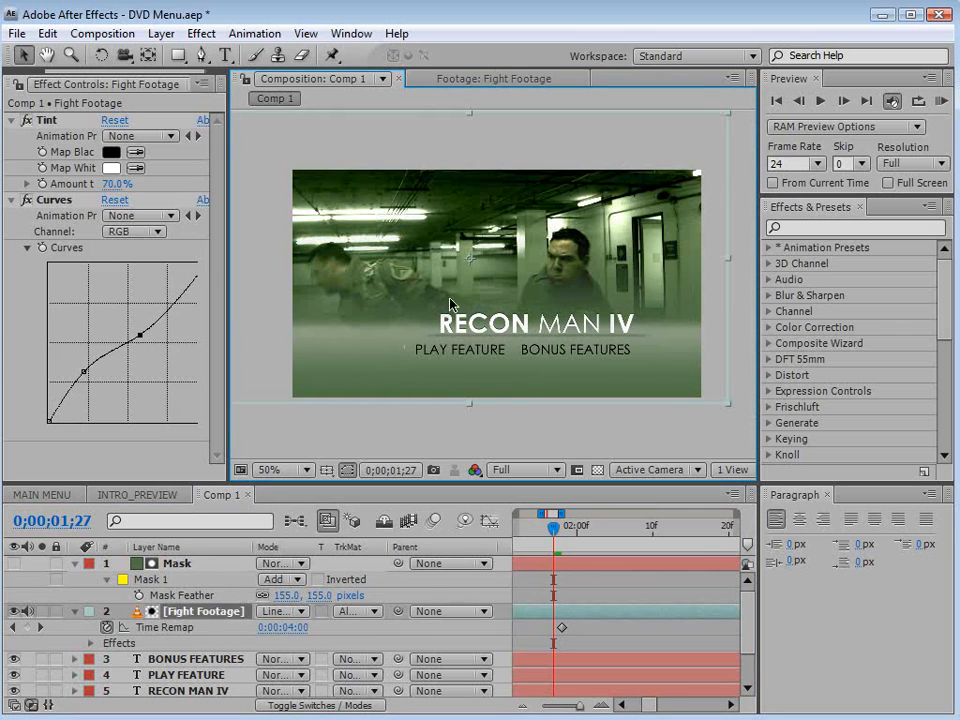
drag(569, 307, 585, 300)
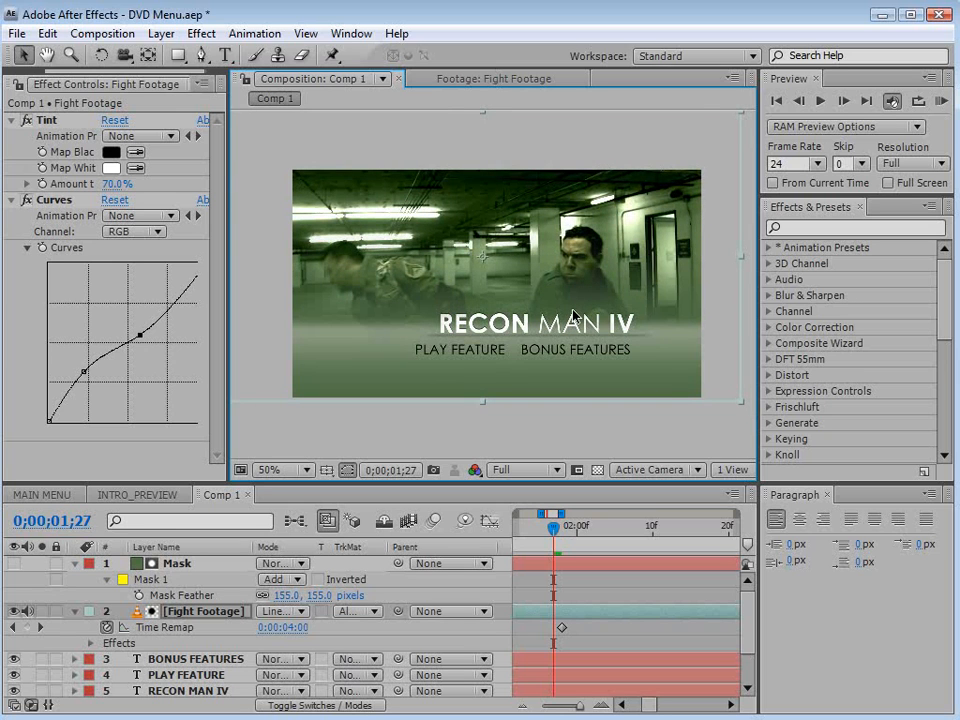
scroll(573, 315, up, 3)
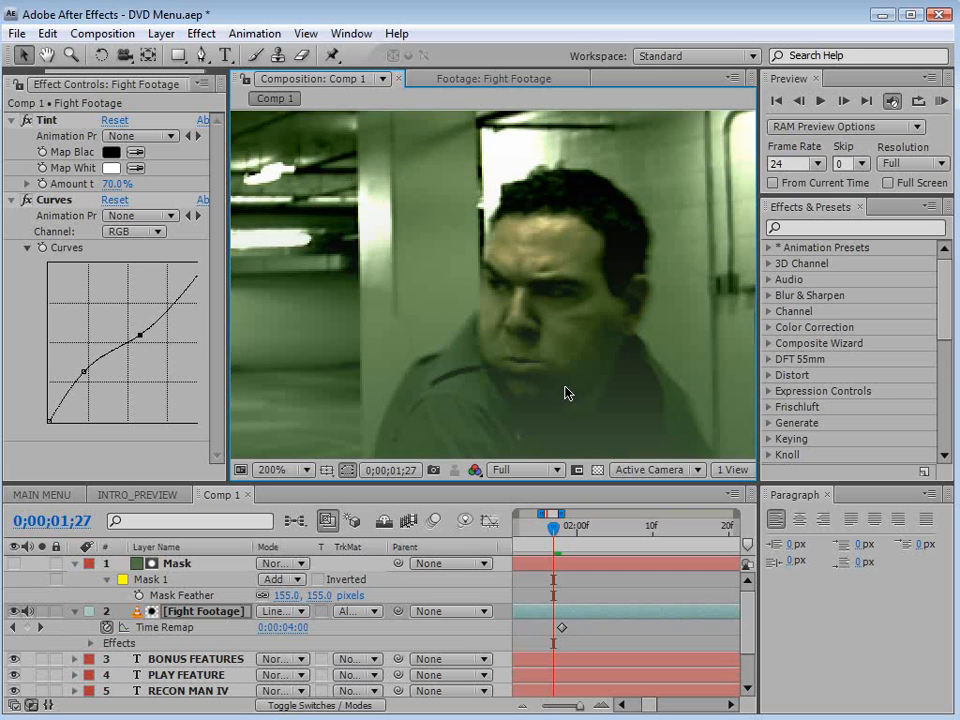
scroll(565, 393, down, 3)
- Add a new full-frame white solid as the top layer
click(161, 34)
mouse_move(210, 55)
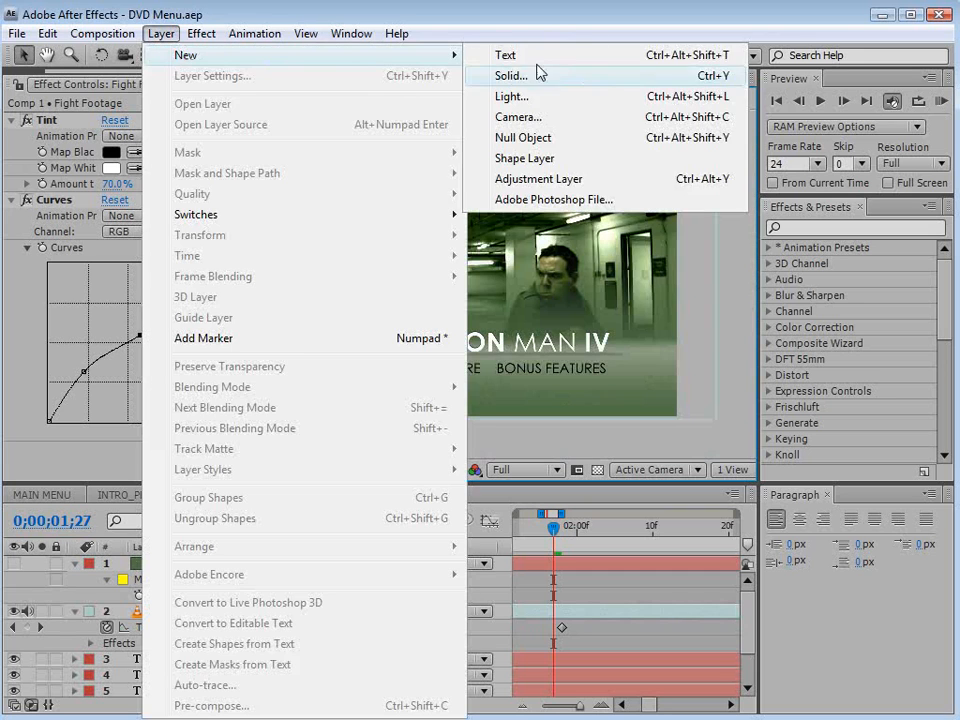
click(540, 72)
click(445, 505)
click(280, 407)
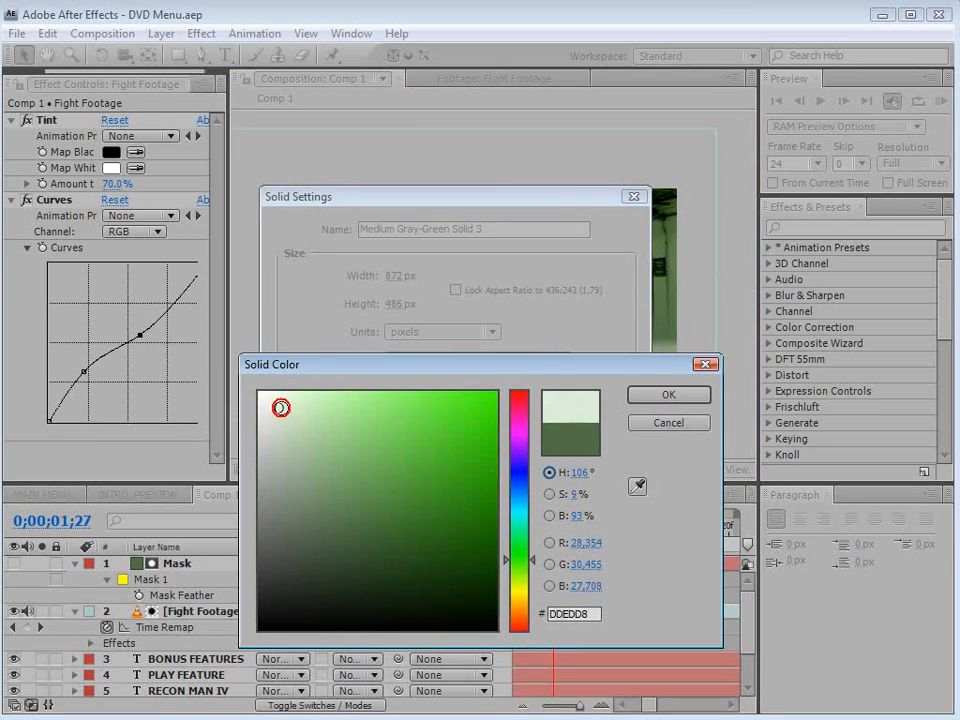
drag(280, 407, 259, 392)
click(668, 394)
click(499, 559)
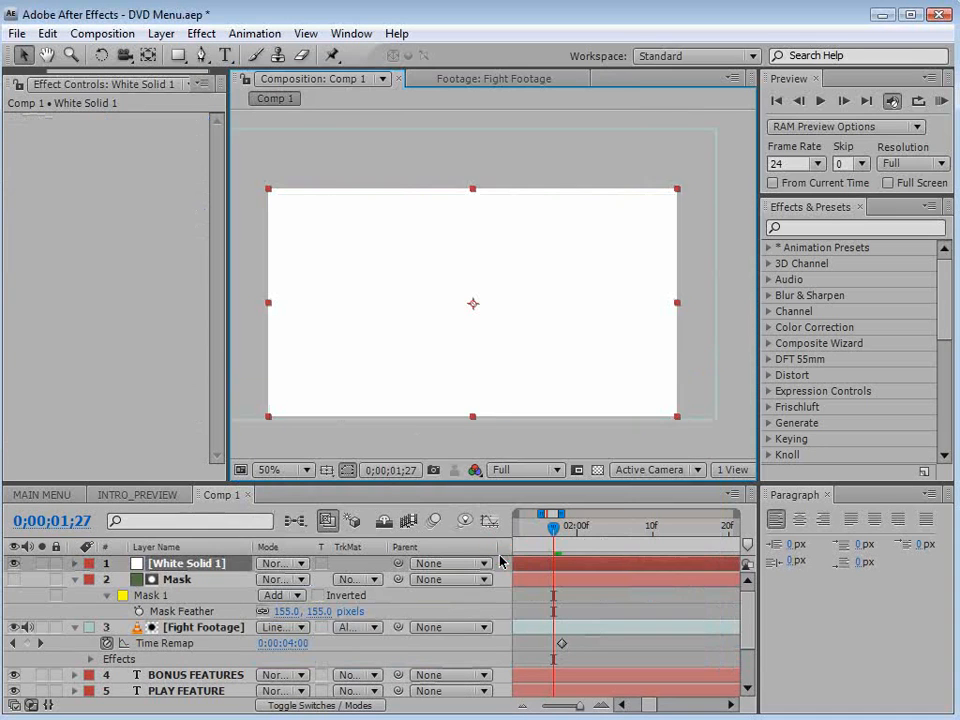
- Squash the white solid into a thin full-width strip over the menu options and set its blending mode to Overlay
drag(474, 418, 495, 370)
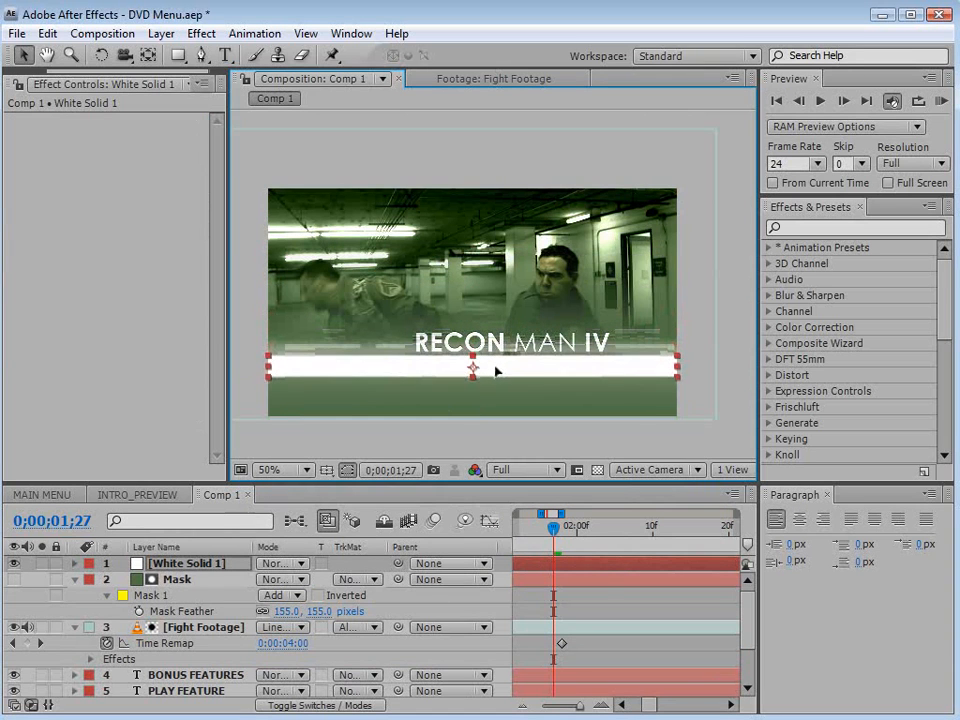
click(281, 563)
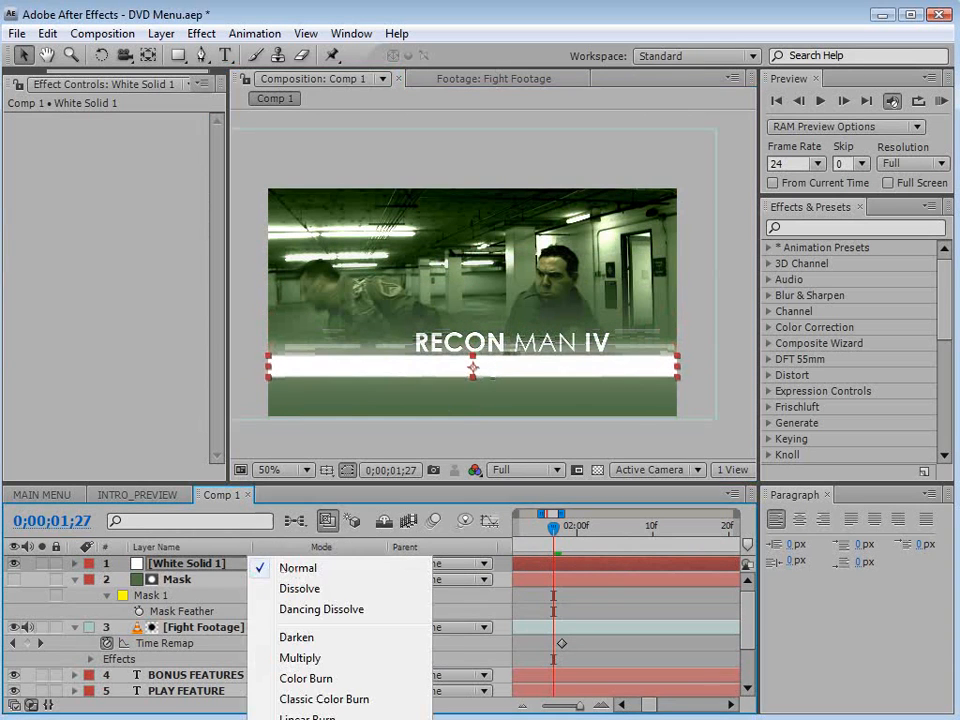
click(306, 718)
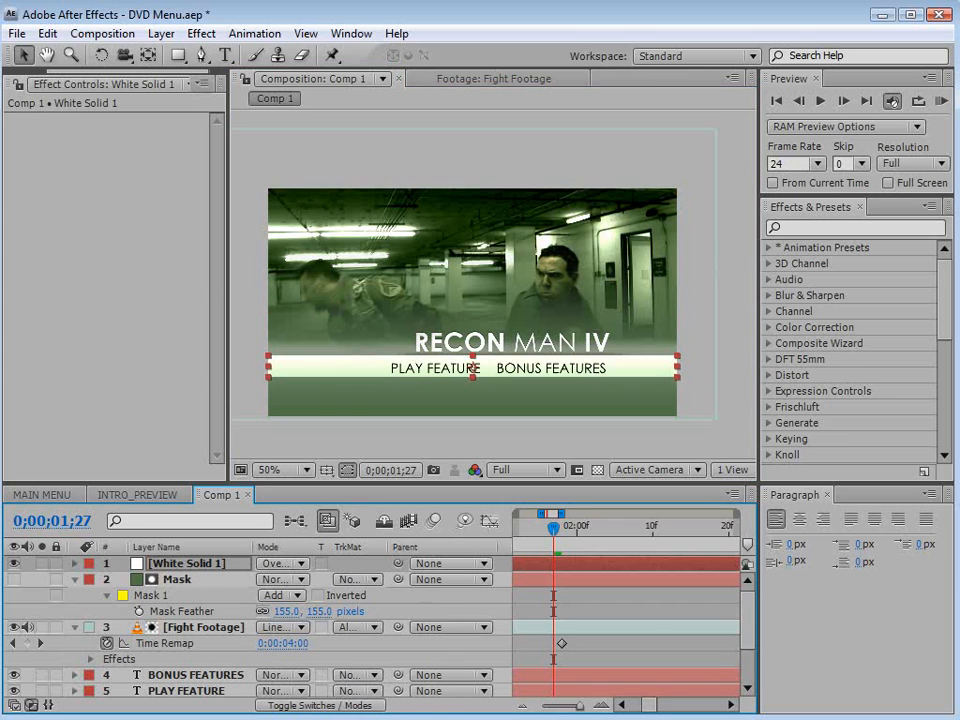
- Set the white strip's opacity to 17%
key(t)
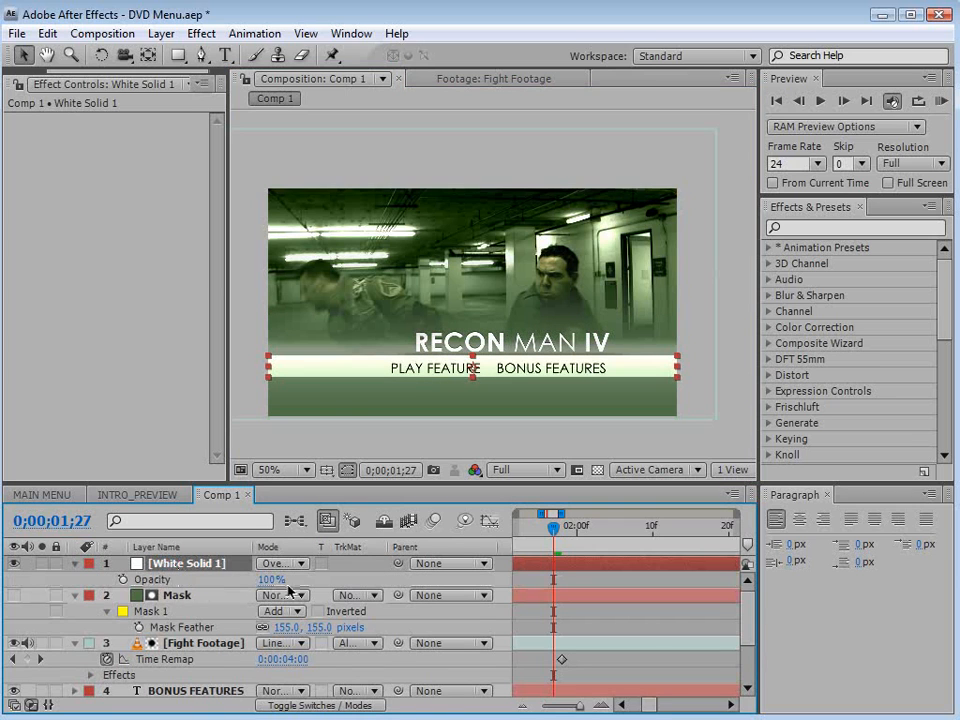
drag(280, 580, 262, 580)
drag(160, 595, 164, 595)
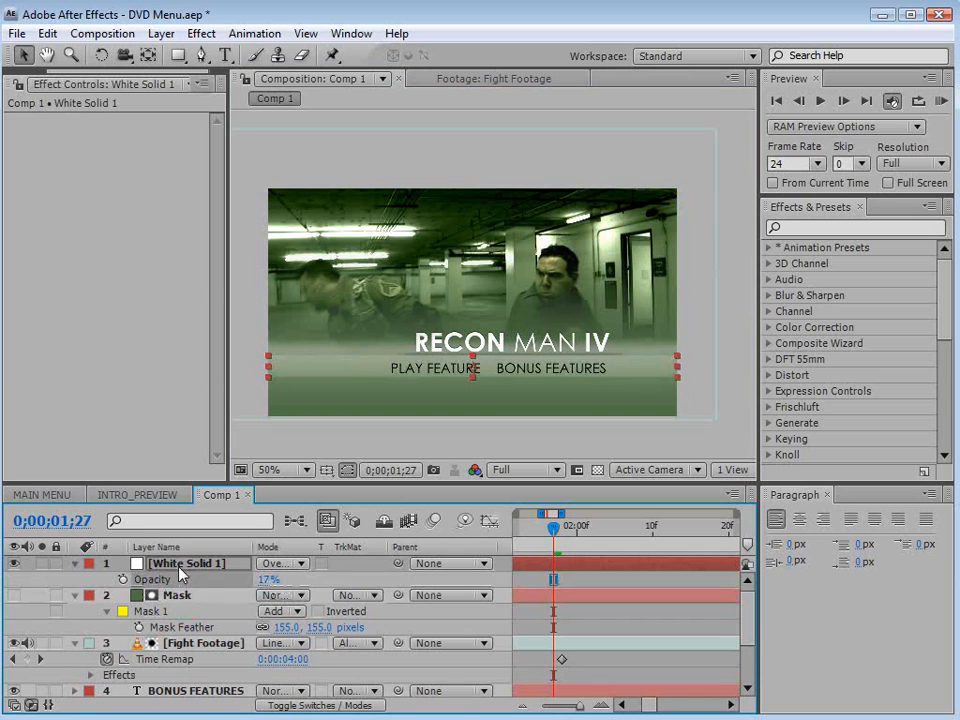
key(.)
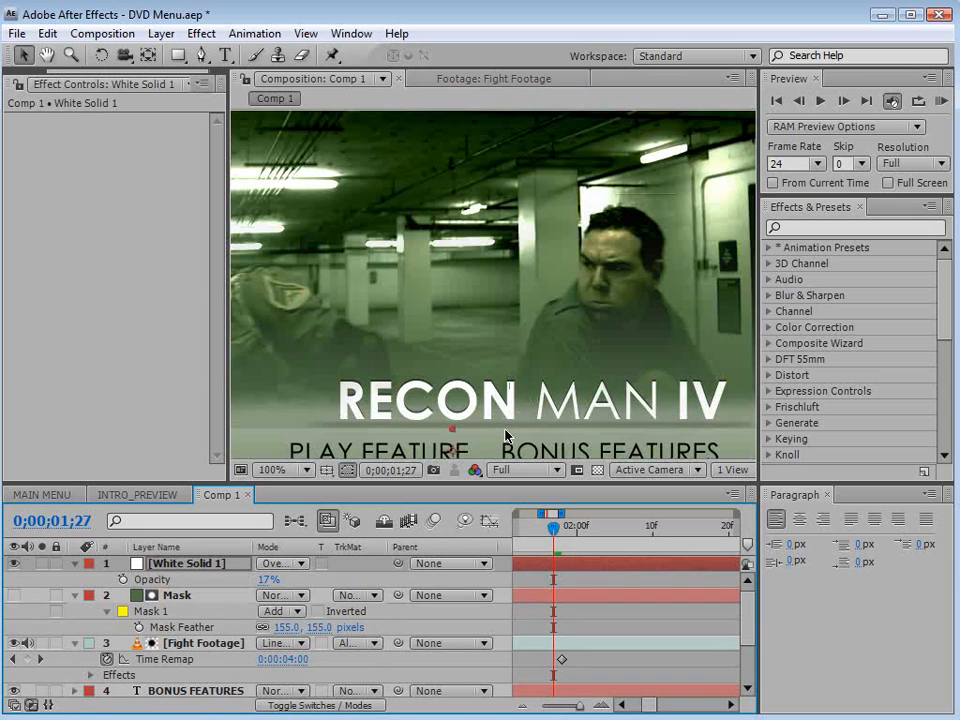
key(space)
drag(458, 439, 466, 337)
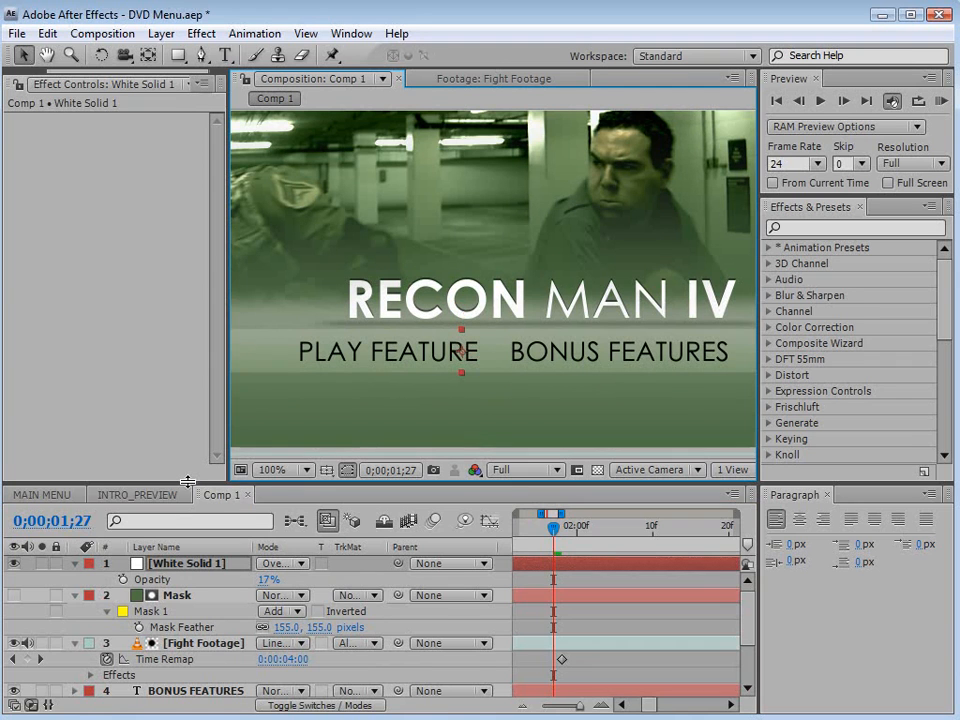
- Enlarge the timeline area and place White Solid 1 directly below PLAY FEATURE and above RECON MAN IV in the layer order
drag(160, 485, 180, 358)
drag(170, 445, 162, 603)
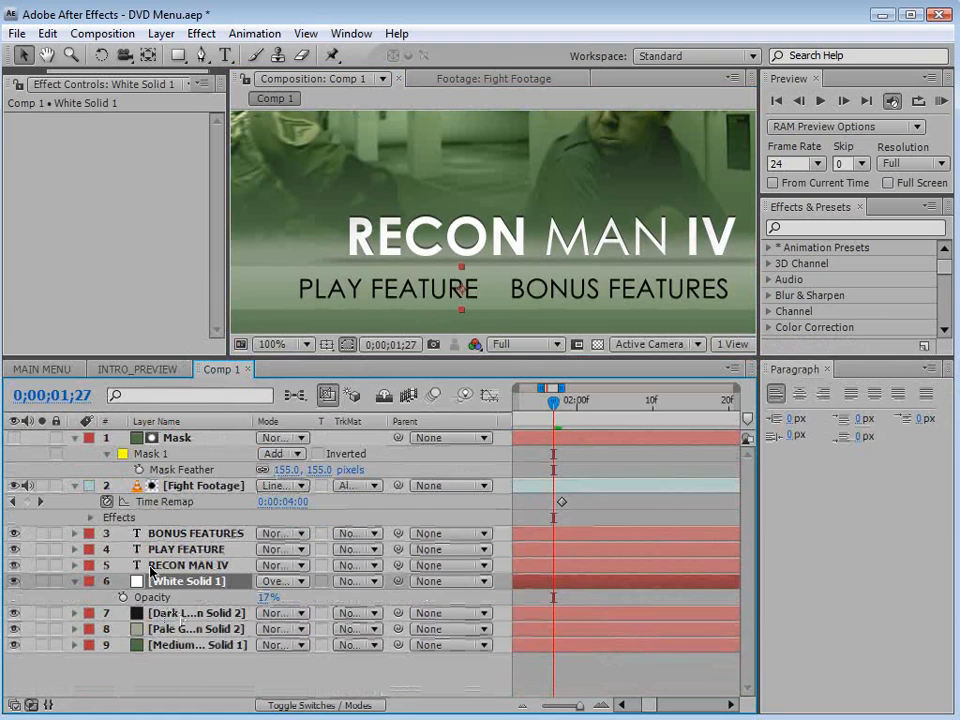
drag(168, 580, 165, 562)
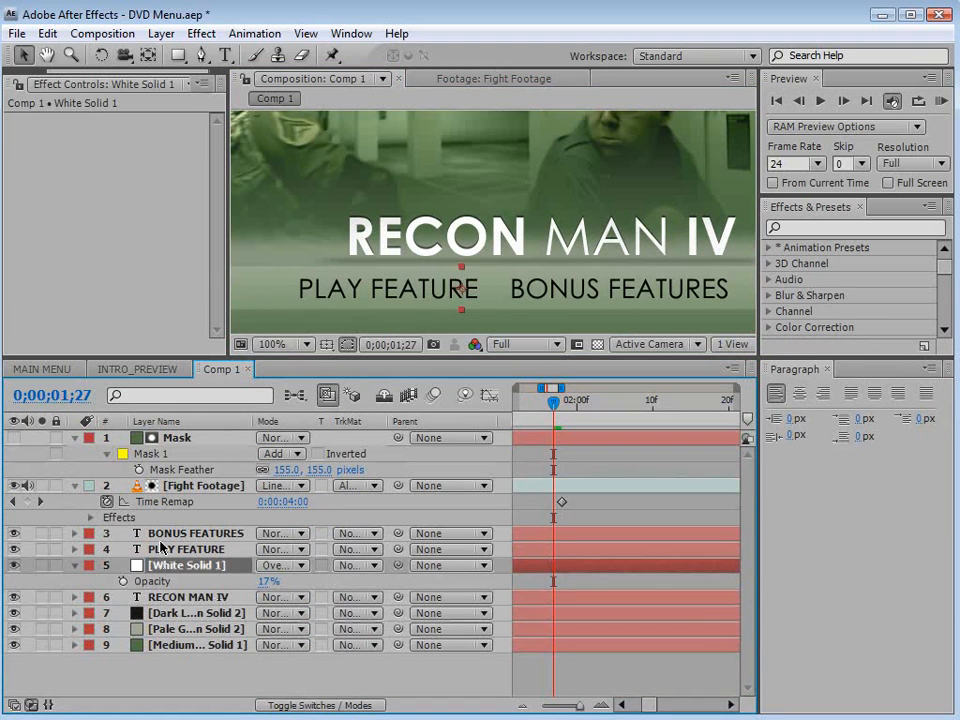
- Nudge the BONUS FEATURES, PLAY FEATURE and White Solid 1 layers down together, slightly farther from the title, and deselect them
shift+click(160, 533)
scroll(536, 247, down, 2)
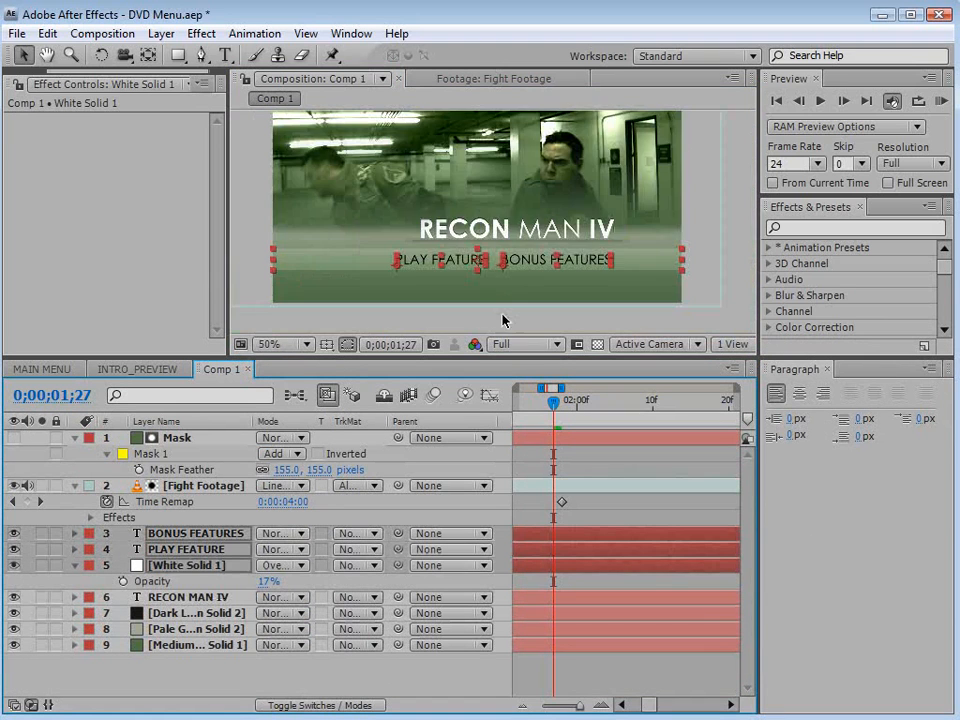
click(591, 300)
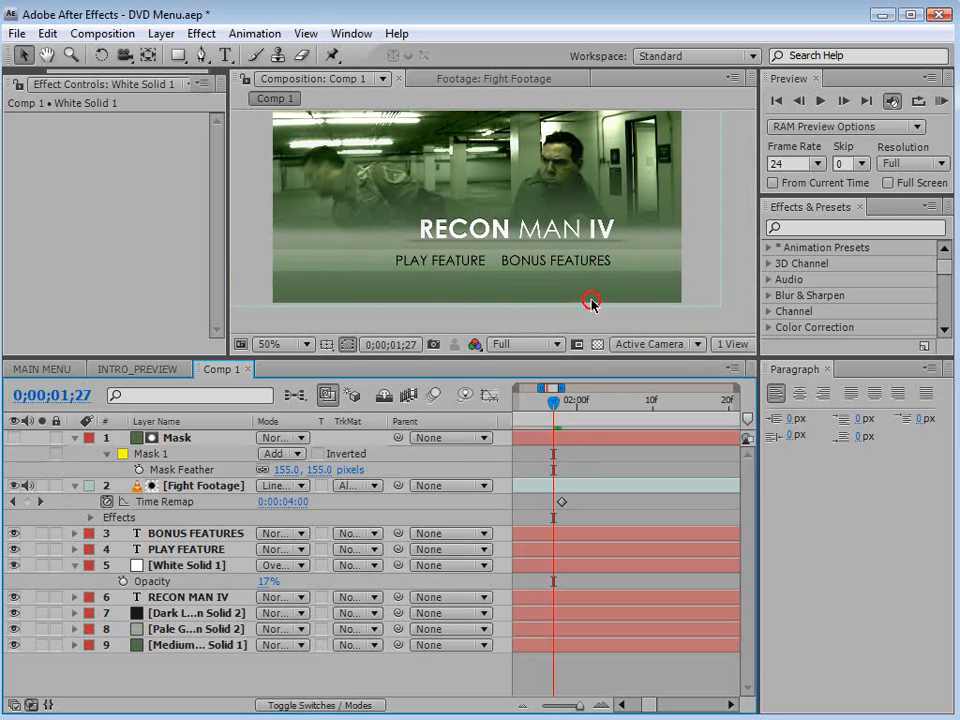
- Examine the finished menu at 100% in a maximized composition view
key(.)
key(`)
key(space)
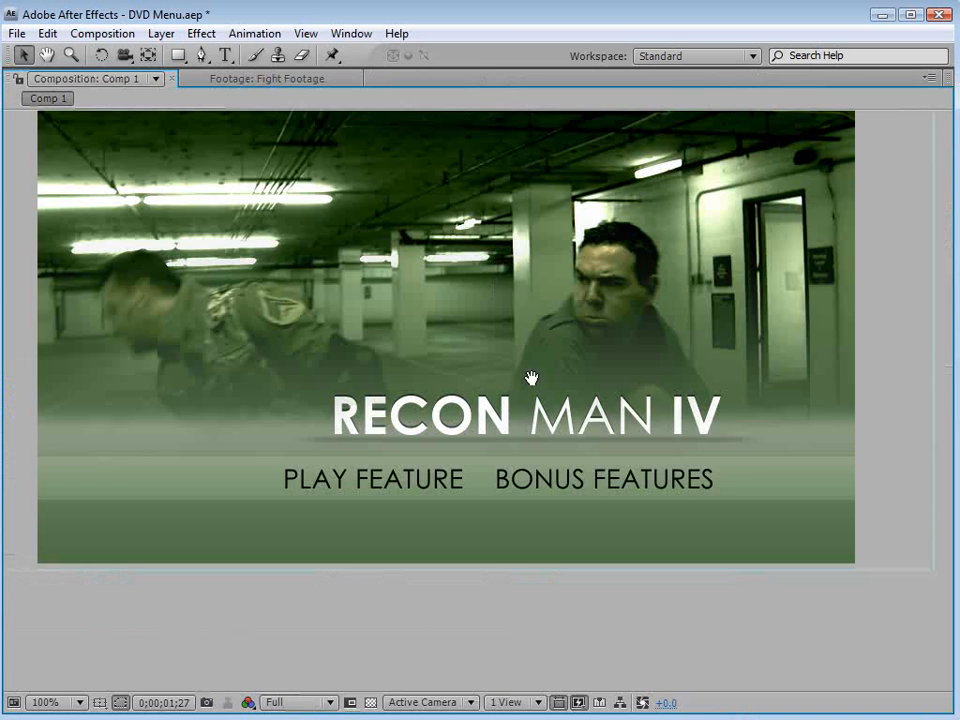
drag(512, 272, 531, 347)
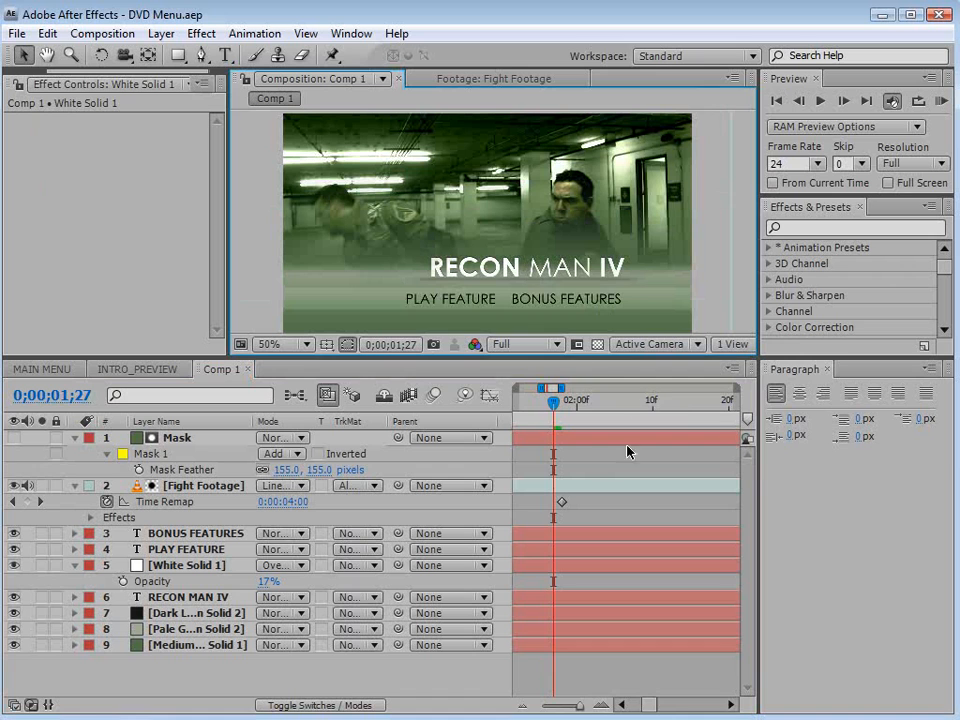
- Create a solid layer at the full 872 × 486 px composition size, coloured orange #F29C2C
key(-)
key(-)
click(604, 466)
key(-)
key(-)
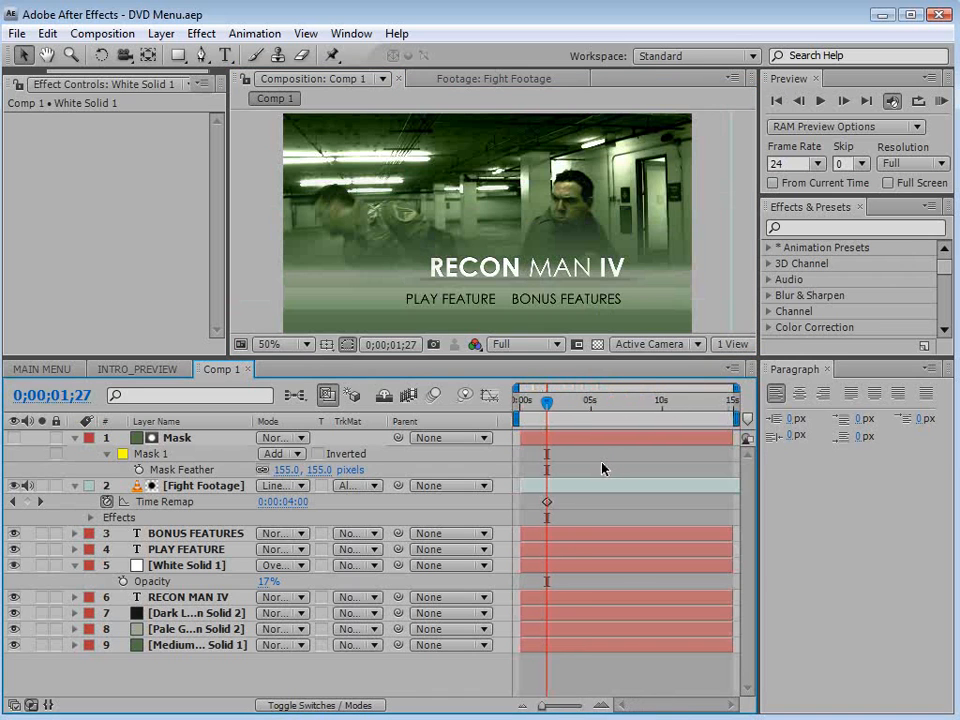
key(=)
key(space)
drag(572, 522, 703, 527)
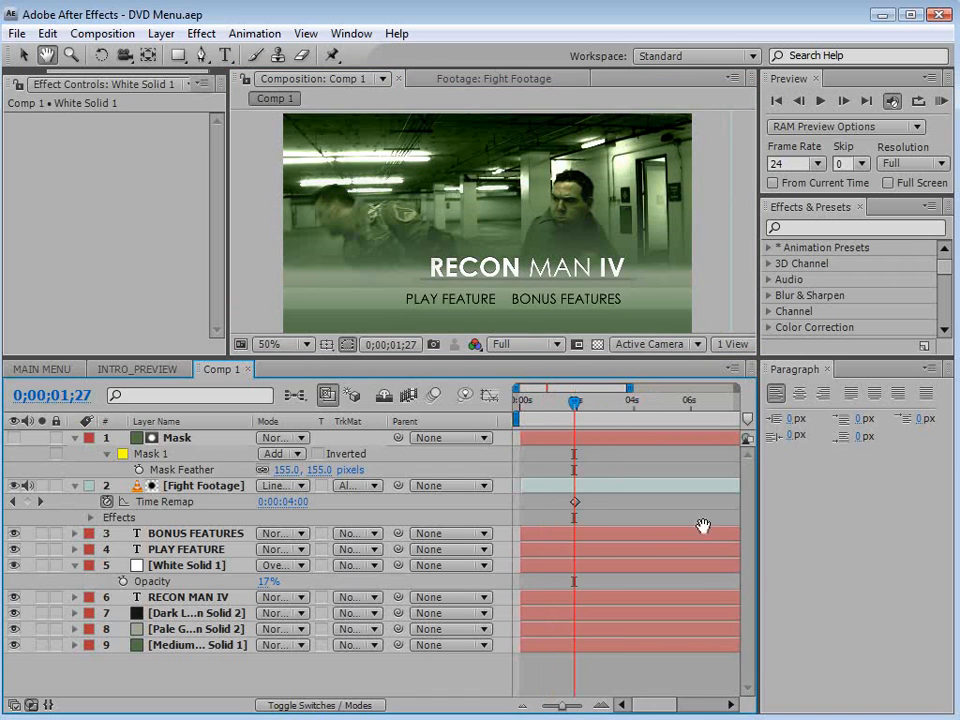
click(161, 33)
mouse_move(440, 55)
click(560, 76)
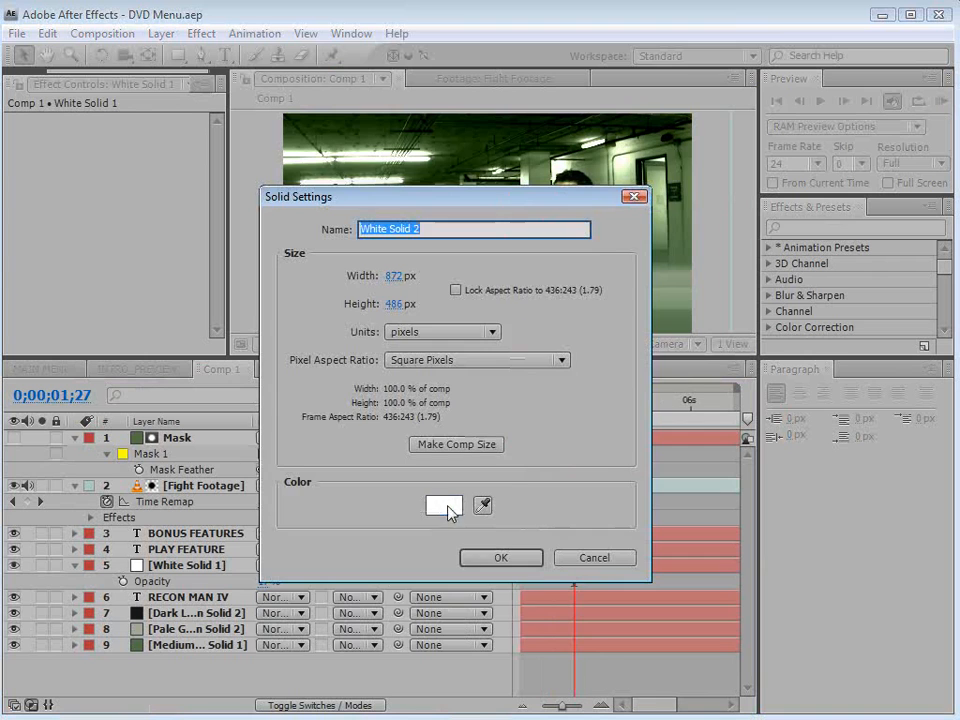
click(445, 508)
click(522, 609)
click(453, 402)
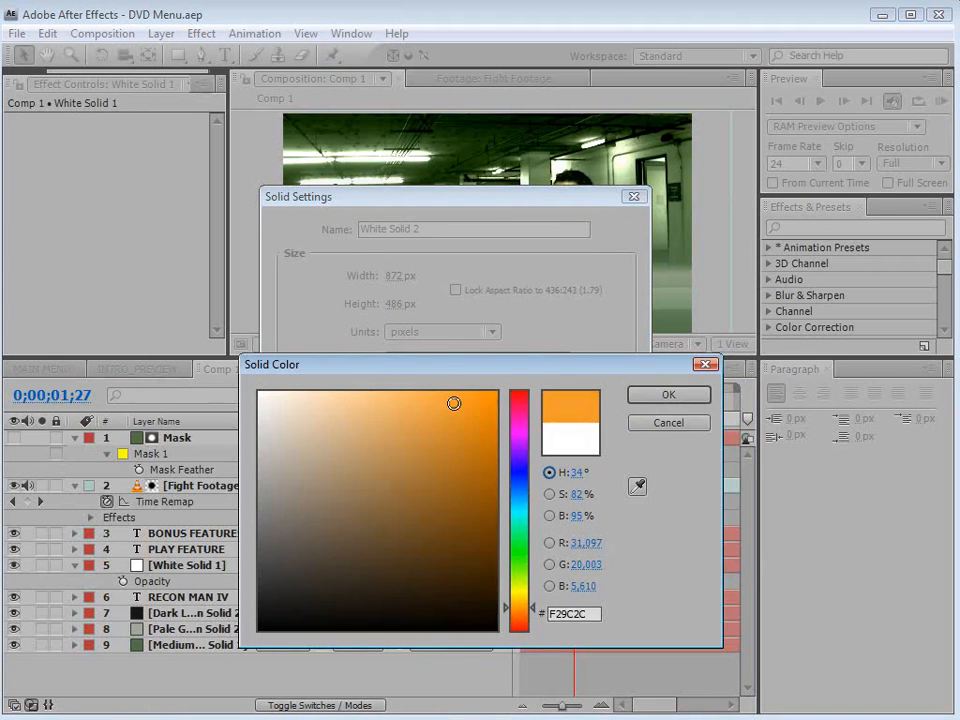
key(Return)
key(Return)
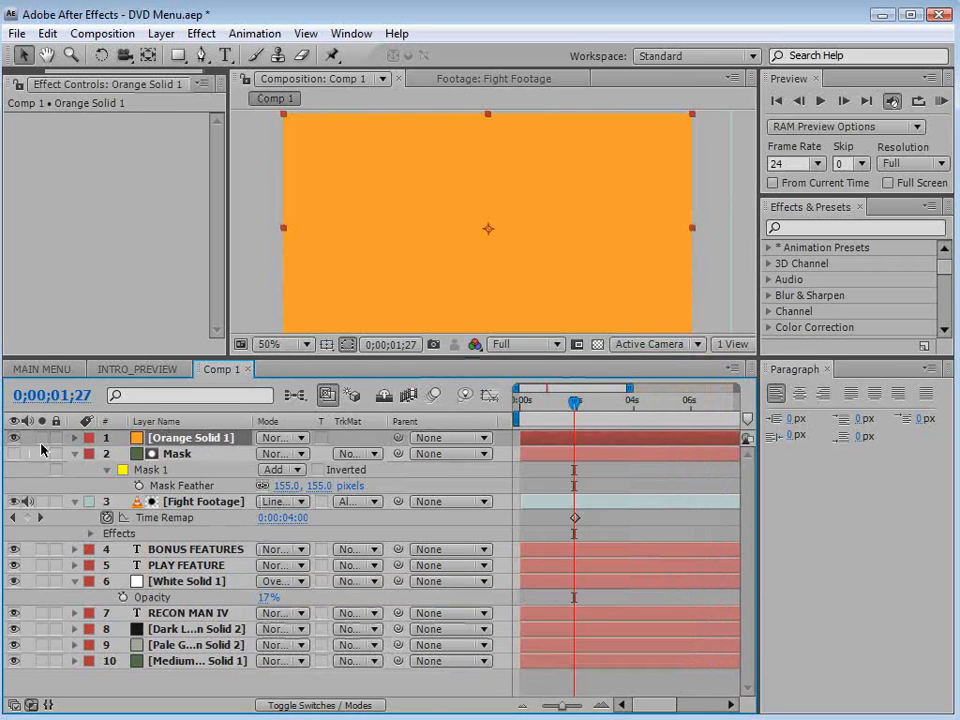
- Set the orange solid's blending mode to Add and compare the menu with the layer hidden and shown
click(273, 438)
click(300, 642)
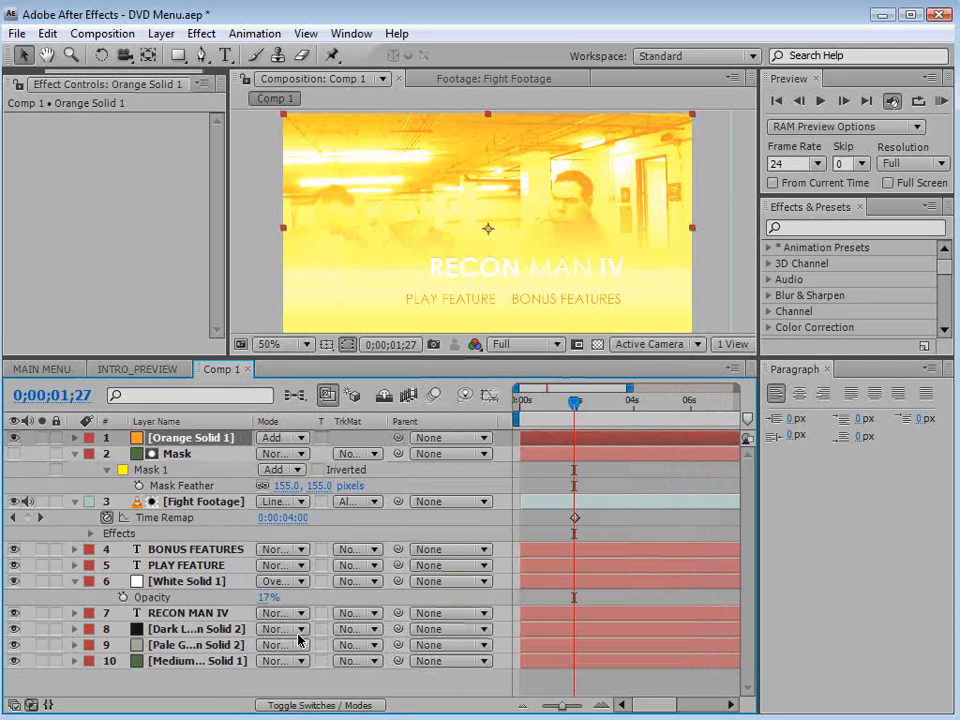
click(14, 437)
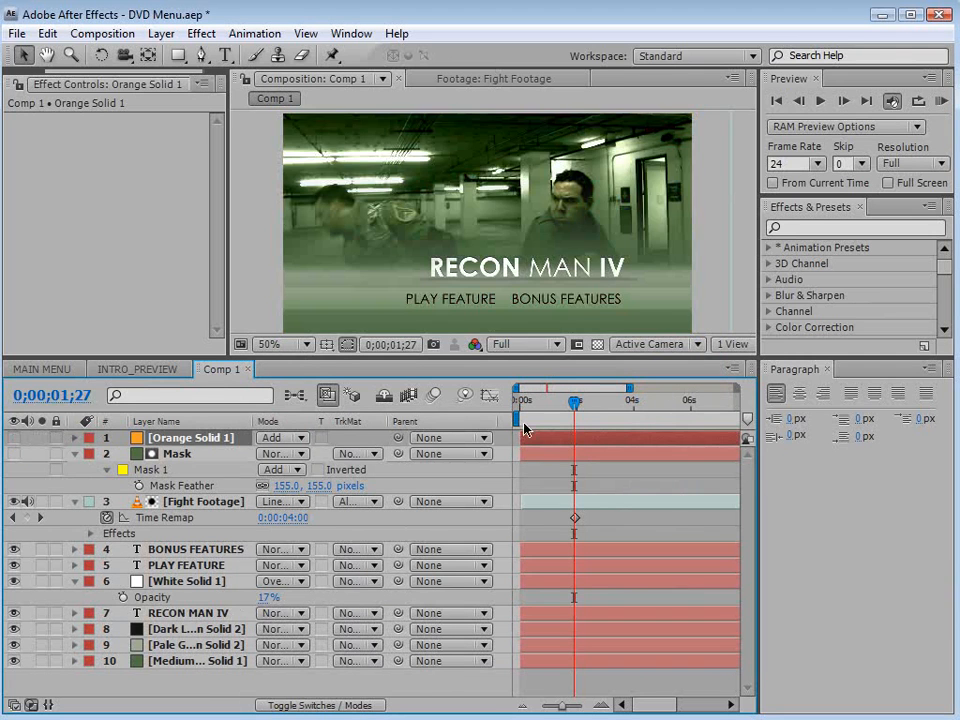
mouse_move(575, 403)
mouse_down()
mouse_move(561, 405)
mouse_move(576, 405)
mouse_up()
click(14, 438)
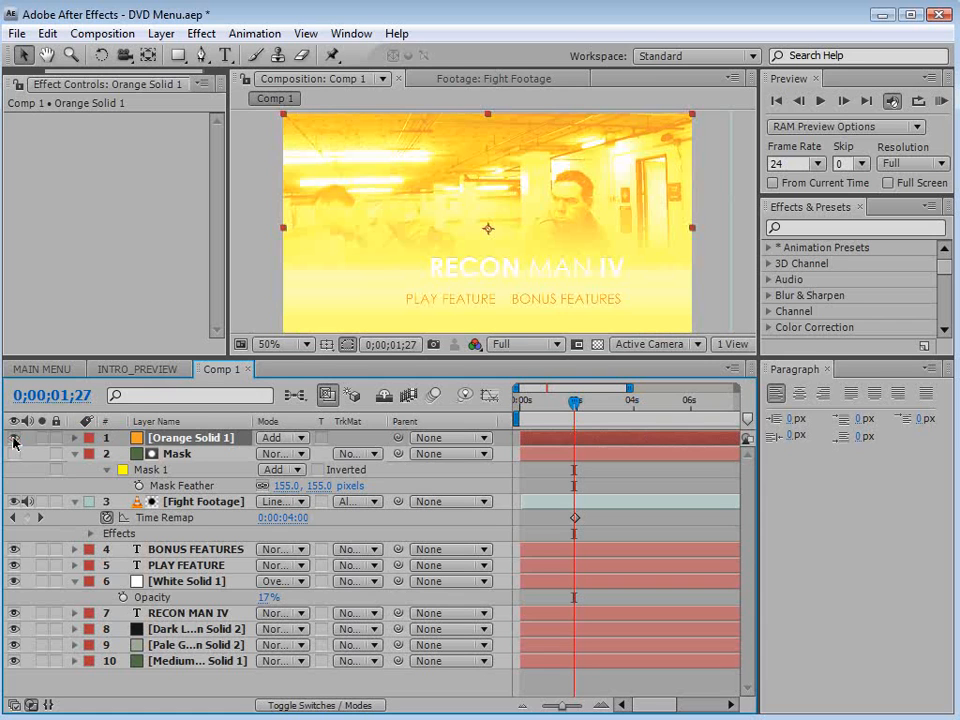
- Shift the orange solid to start at 0;00;01;27 and add a 100% opacity keyframe there
drag(524, 438, 568, 432)
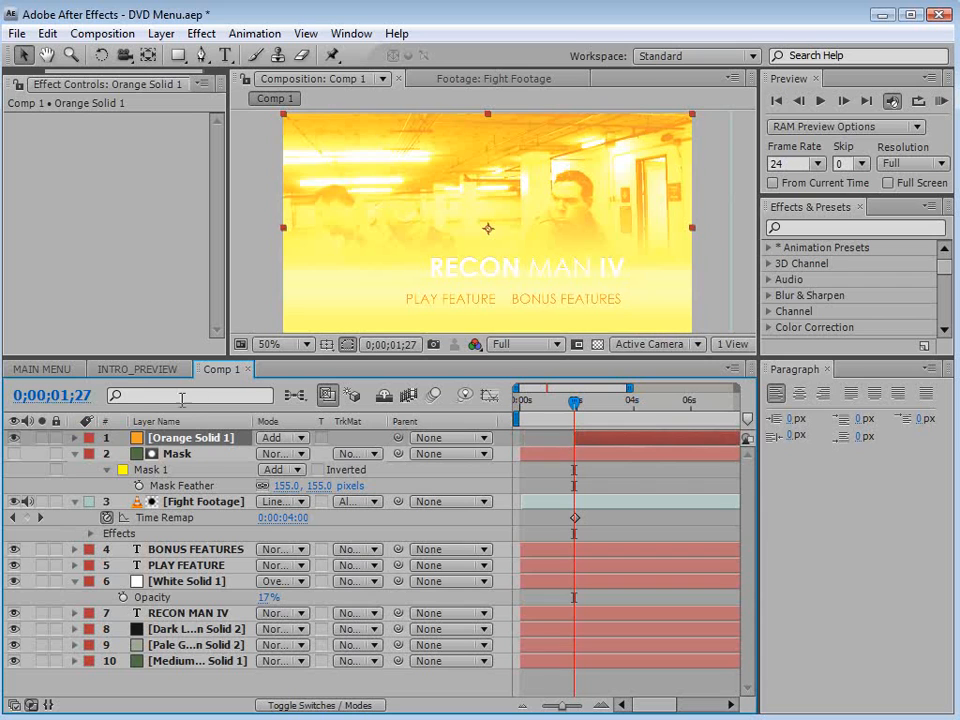
key(t)
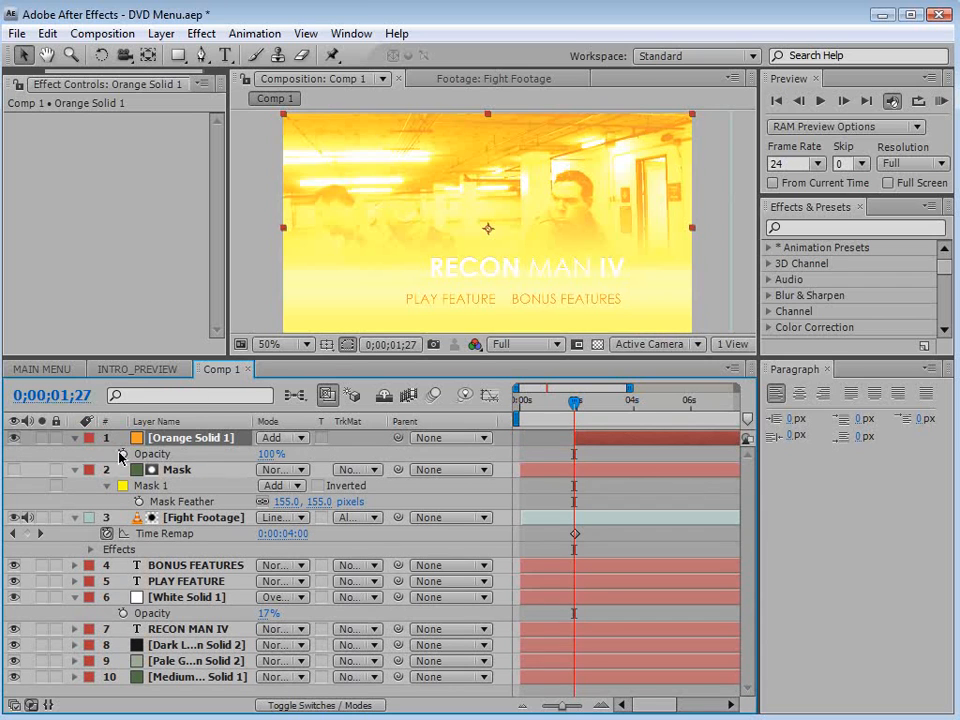
click(123, 453)
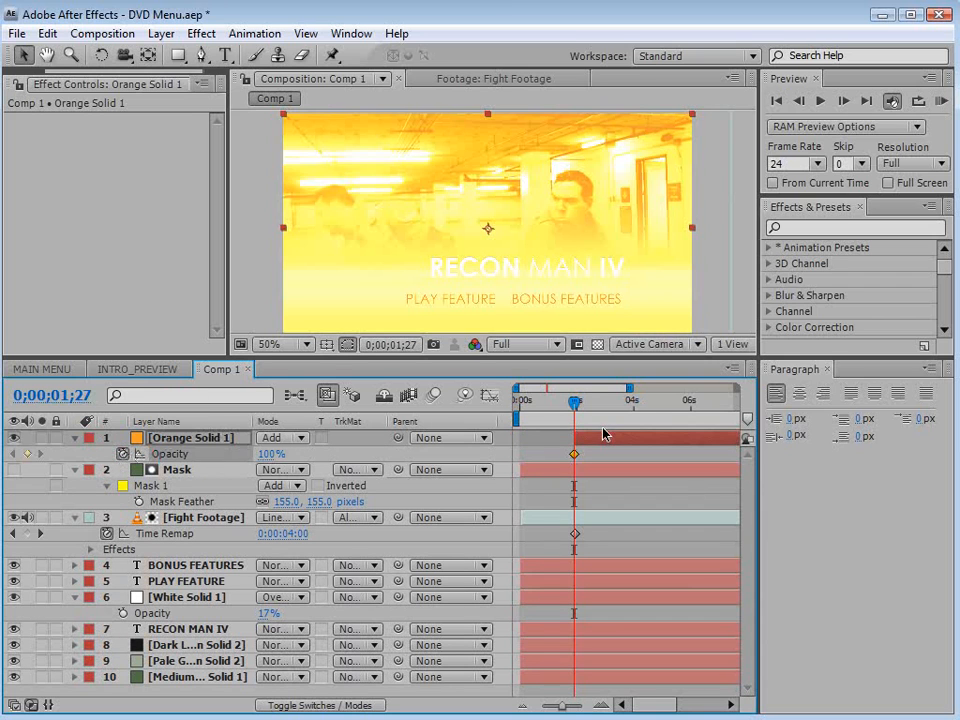
- Add a 0% opacity keyframe to the orange solid at 0;00;02;09
key(=)
key(=)
drag(575, 403, 619, 403)
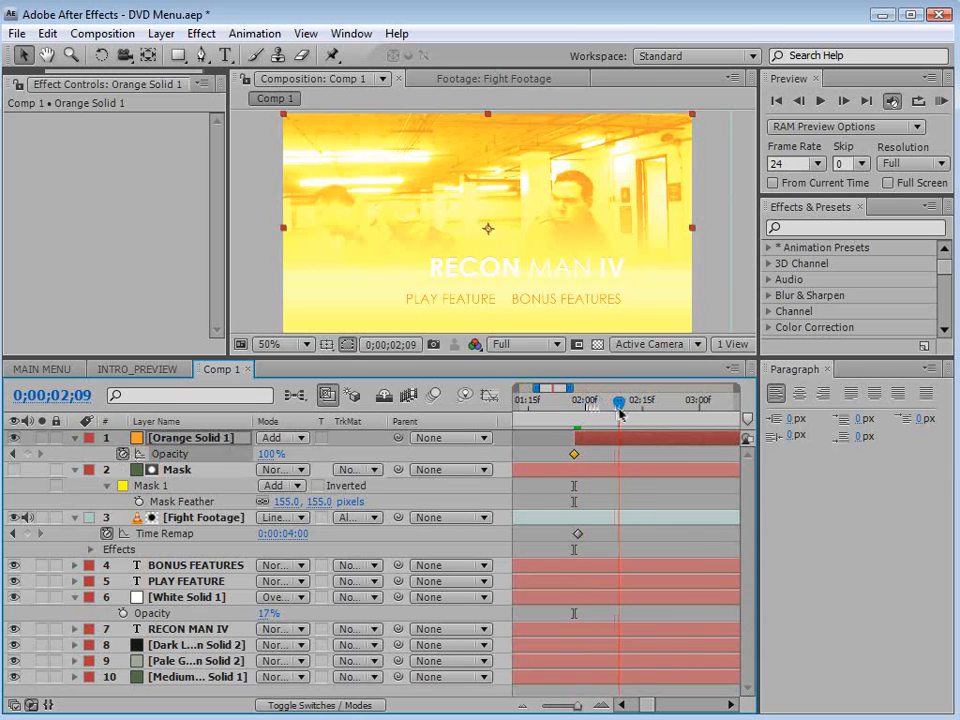
click(270, 453)
text(0)
key(Return)
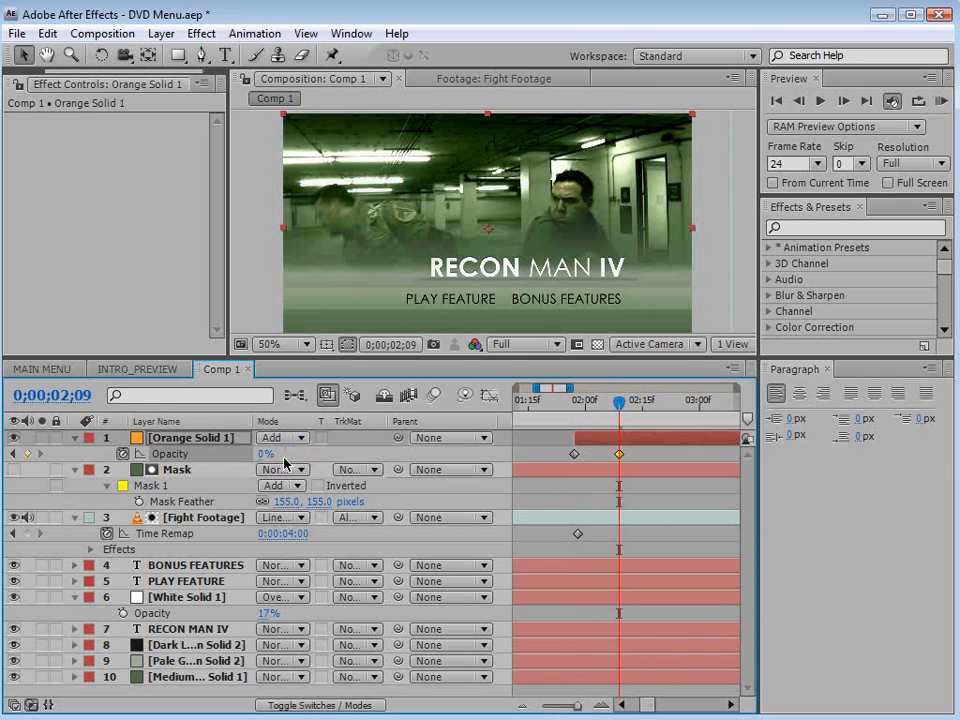
- Trim the orange solid's end to 0;00;02;09 and check the flash around the freeze point
key(minus)
key(minus)
key(minus)
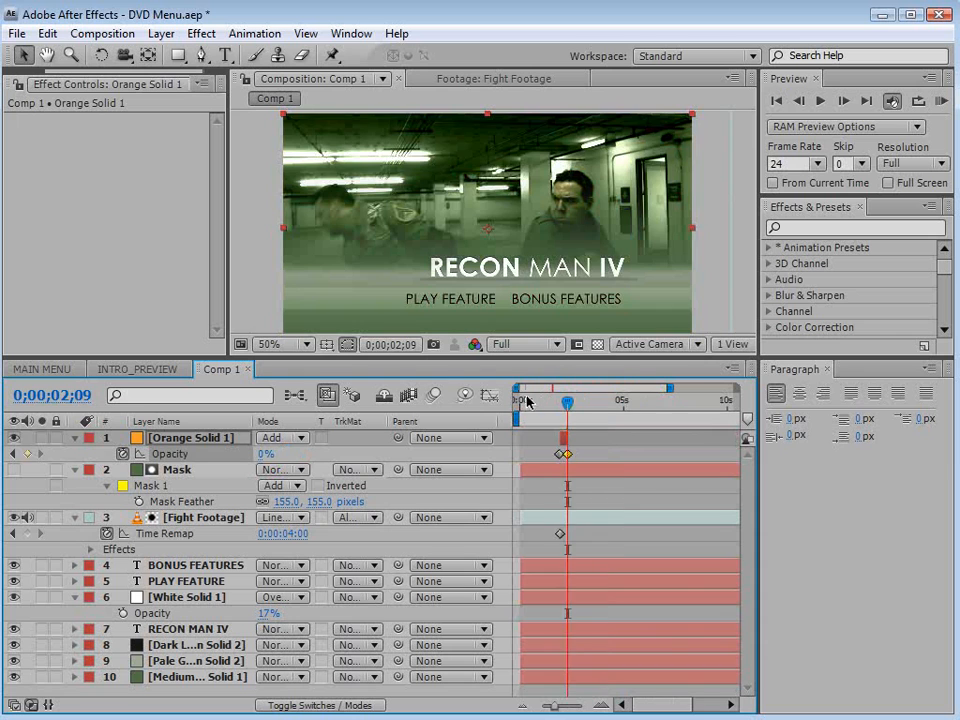
click(552, 399)
mouse_move(555, 399)
mouse_down()
mouse_move(574, 401)
mouse_move(541, 413)
mouse_move(574, 411)
mouse_move(564, 403)
mouse_move(579, 410)
mouse_move(561, 408)
mouse_up()
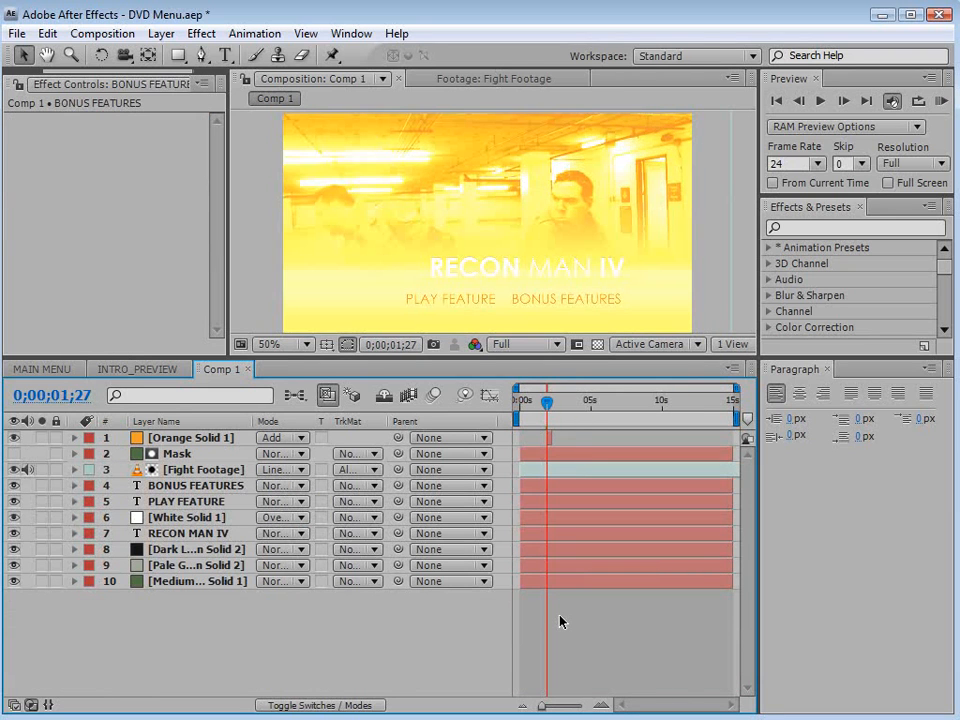
- Delay the layers from BONUS FEATURES through Pale Gray-Green Solid 2 so they all start at 0;00;01;27
click(200, 485)
shift+click(177, 568)
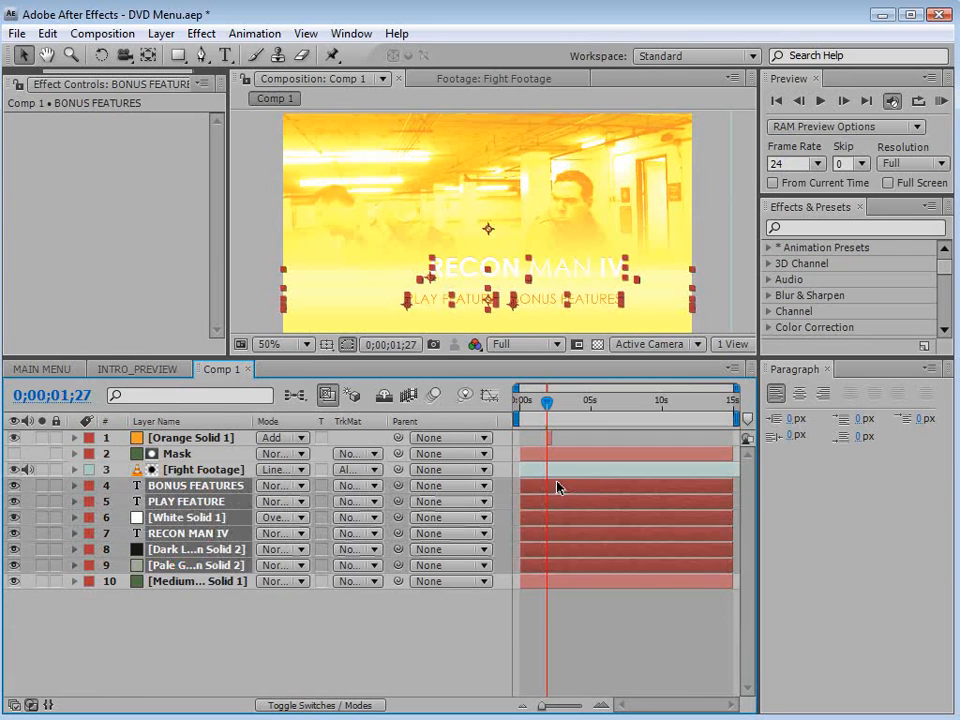
drag(529, 491, 573, 494)
key(ctrl+z)
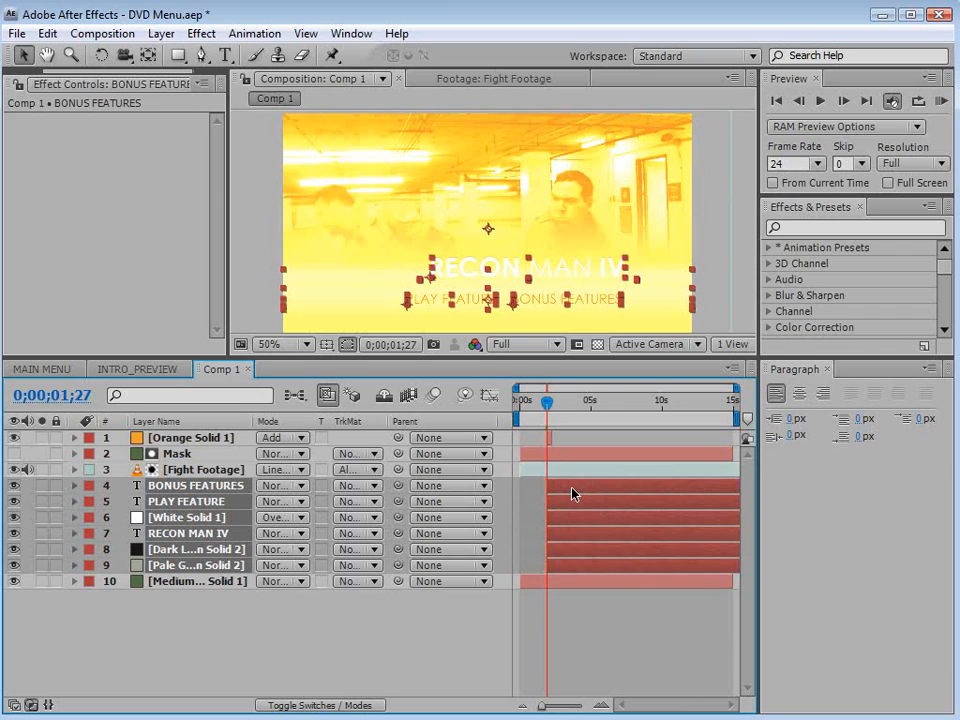
- Inspect the frame at 0;00;01;01 and check how the background solid, Mask and Fight Footage layers affect the fight before the freeze
key(equal)
key(equal)
key(space)
drag(542, 611, 690, 637)
drag(630, 401, 578, 401)
click(570, 583)
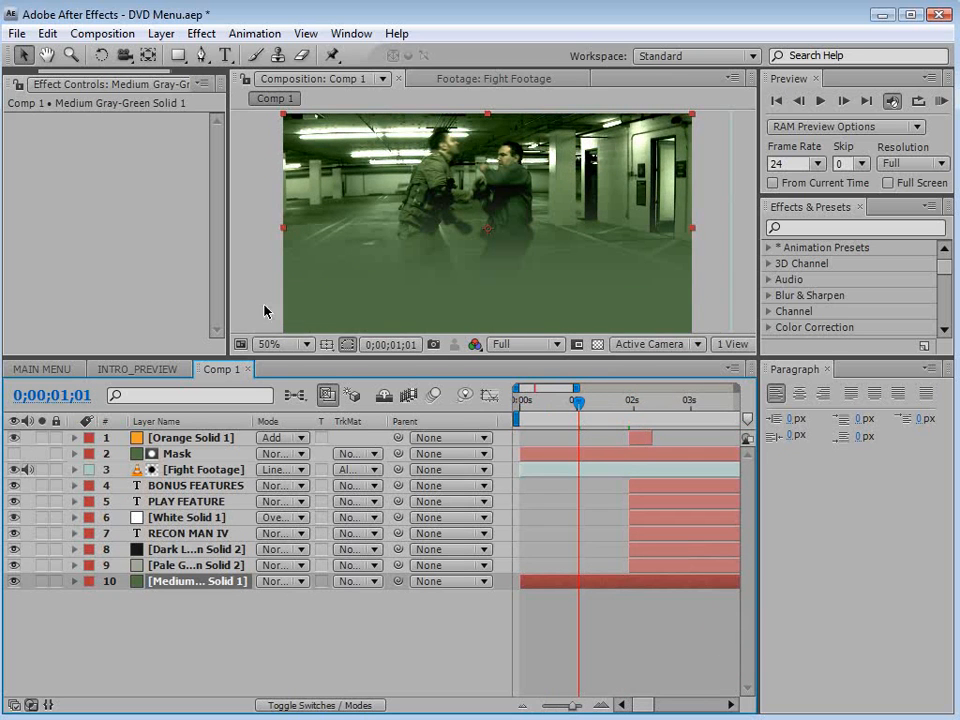
click(177, 453)
click(185, 468)
click(177, 453)
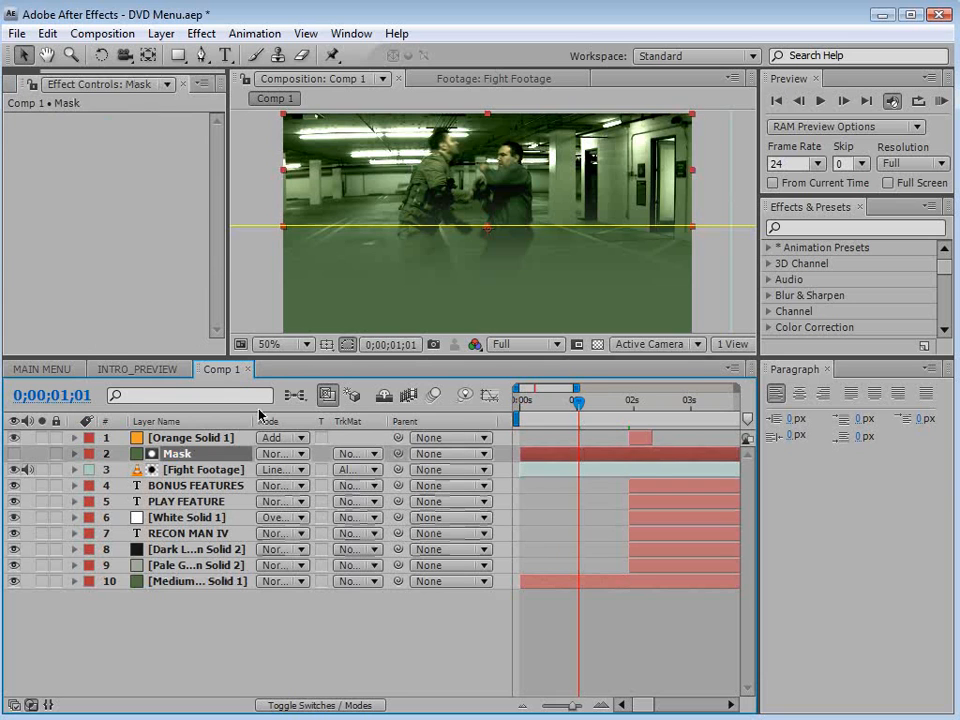
- Split the Mask and Fight Footage layers at 0;00;01;27
drag(578, 401, 623, 405)
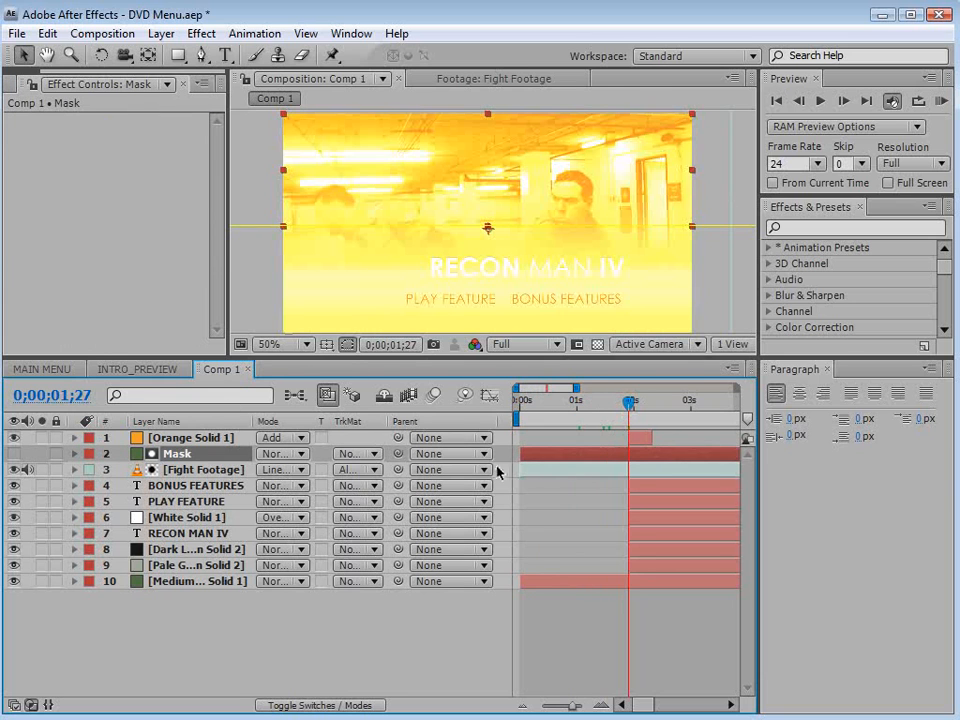
shift+click(575, 471)
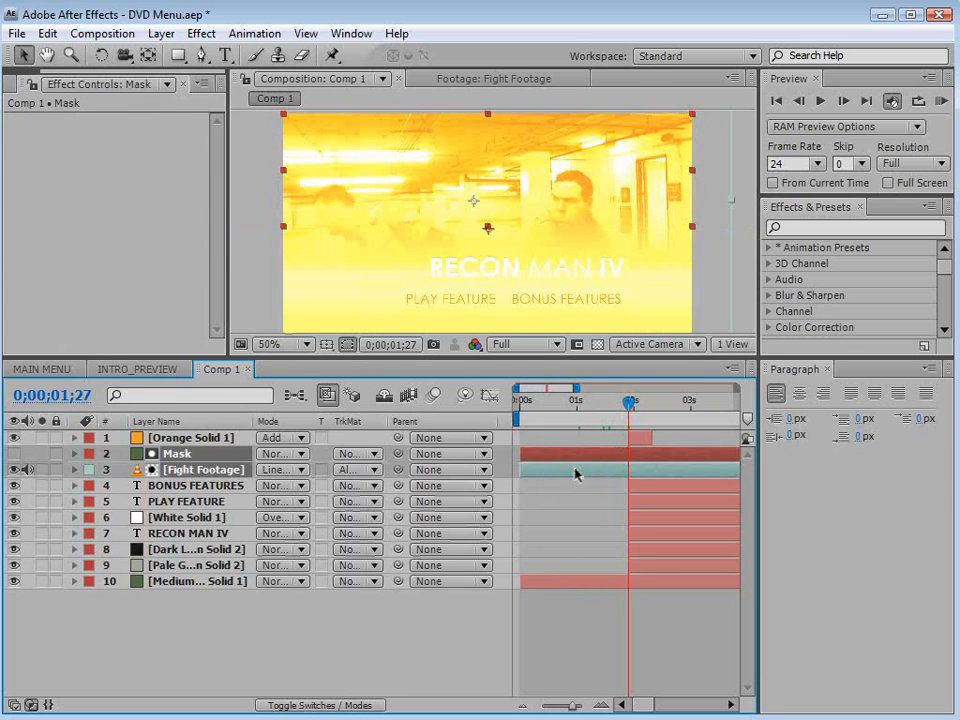
click(48, 33)
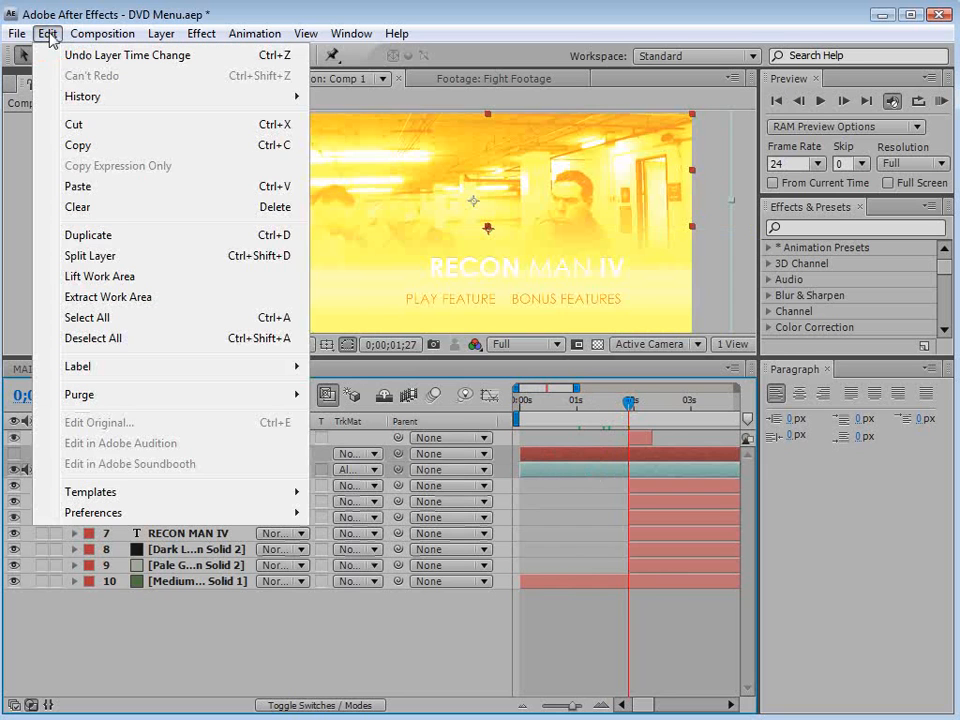
click(131, 256)
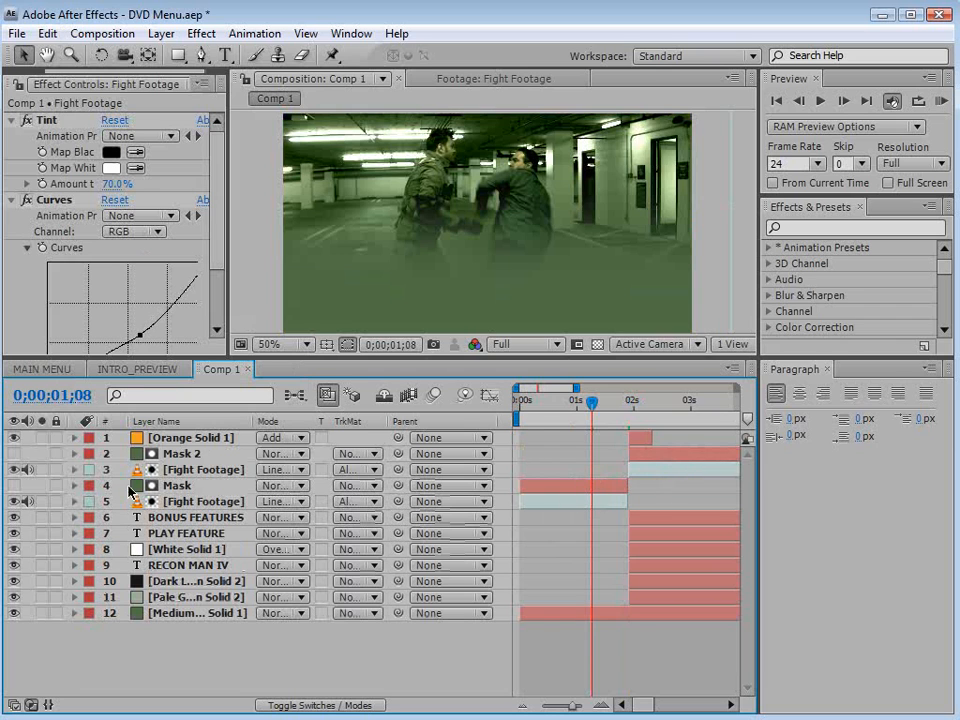
- Set the first Fight Footage segment to No Track Matte, delete its Mask layer, and scrub through the transition into the menu
click(205, 501)
click(355, 501)
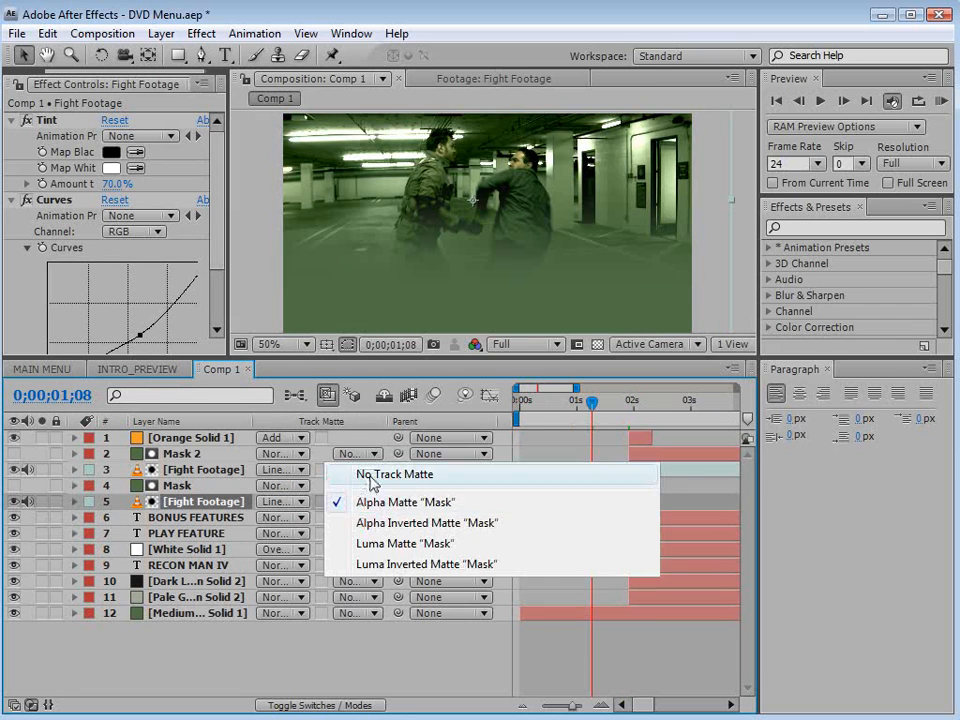
click(370, 478)
click(559, 487)
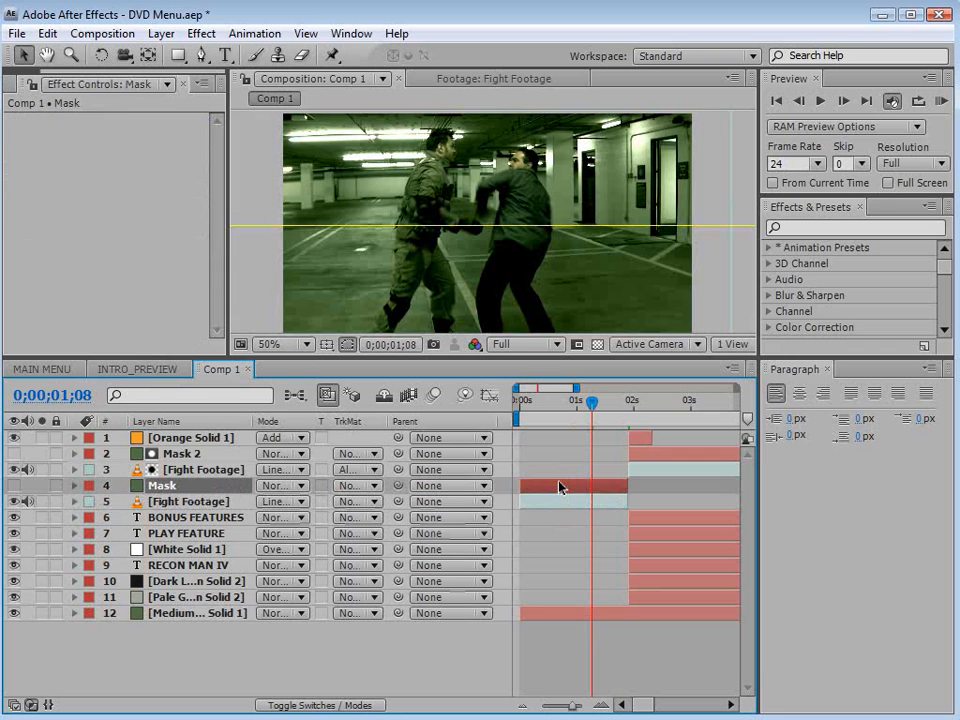
key(Delete)
click(535, 409)
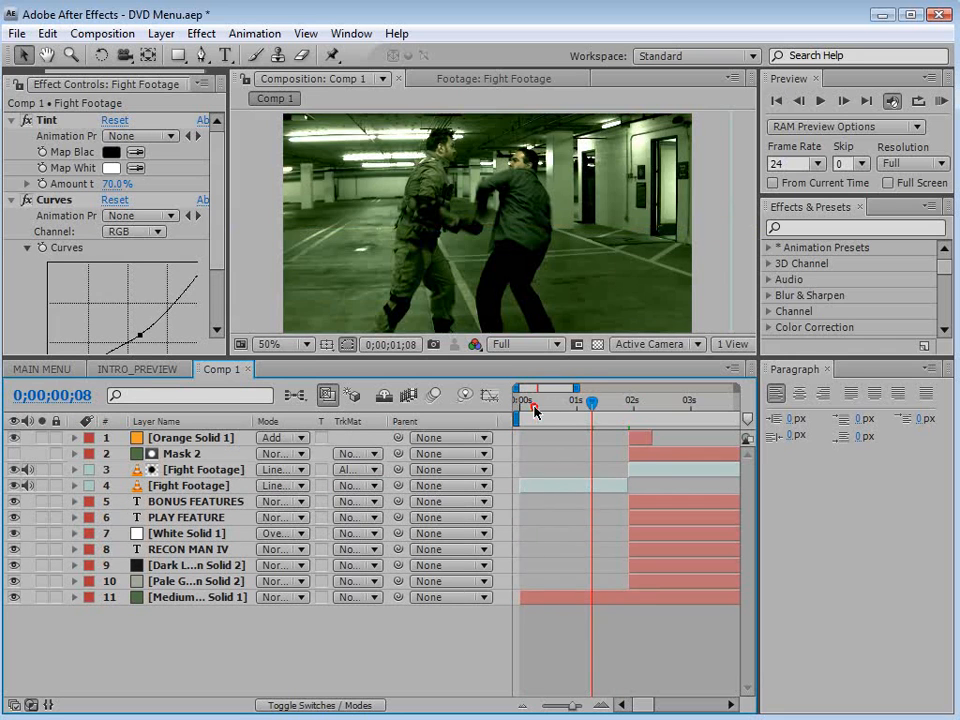
drag(535, 410, 657, 410)
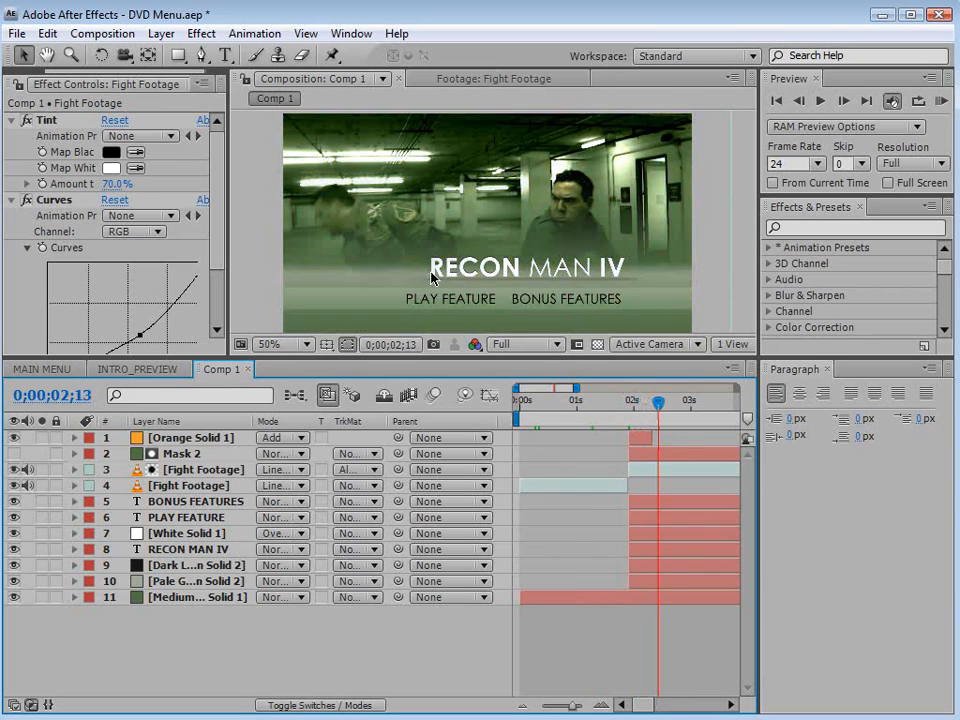
- Enlarge the composition view, show the full 15-second timeline, and select the second, masked Fight Footage segment
drag(535, 358, 534, 397)
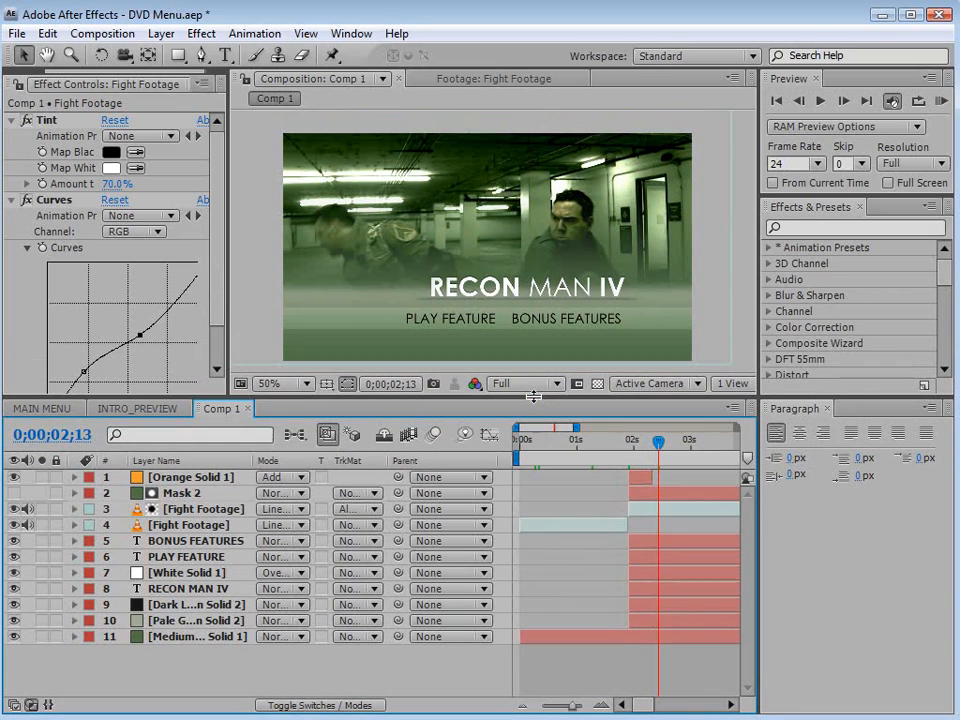
key(minus)
key(minus)
key(minus)
click(600, 509)
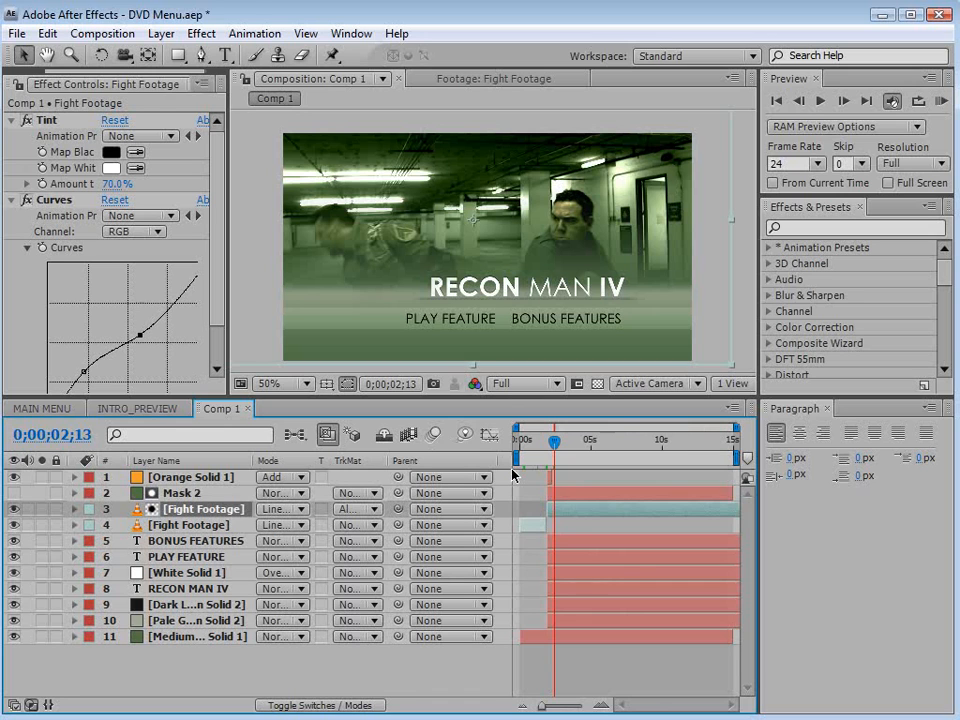
- Switch to Firefox and look over the Video Copilot product page for the Twitch plug-in
key(alt+Tab)
click(554, 496)
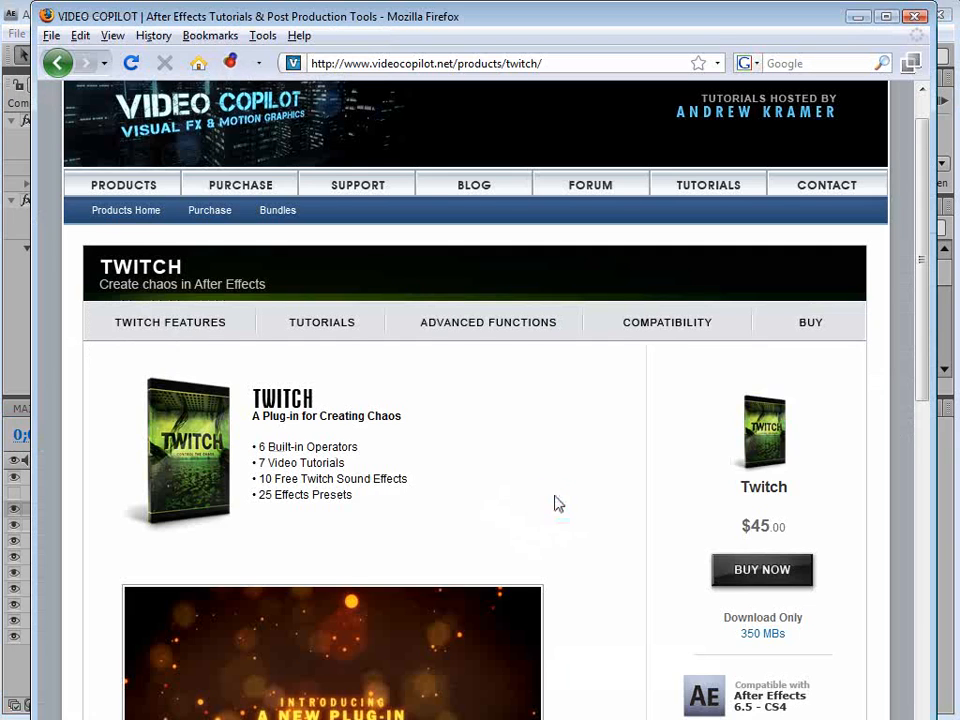
scroll(556, 503, down, 1)
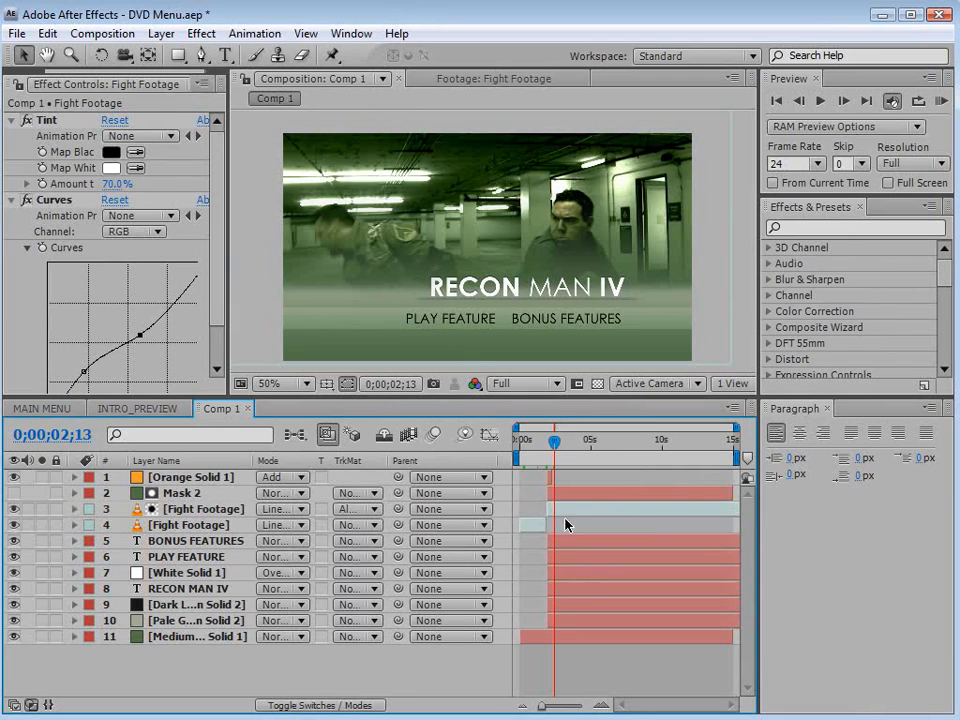
- Return to After Effects, search the effects for twitch, and apply Twitch to the masked Fight Footage segment
click(803, 233)
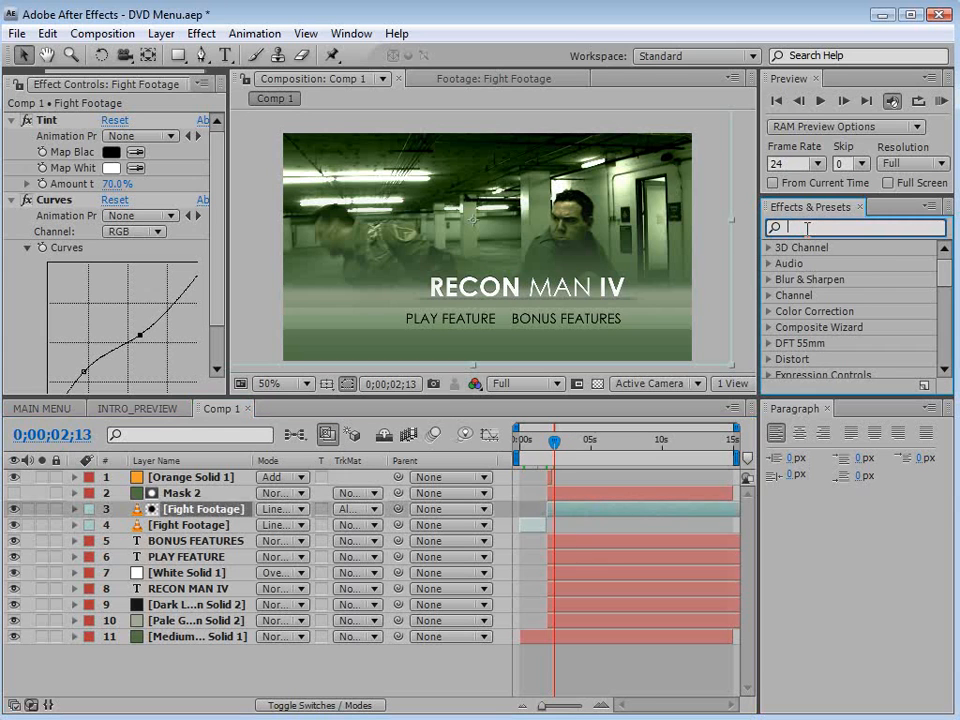
text(twitch)
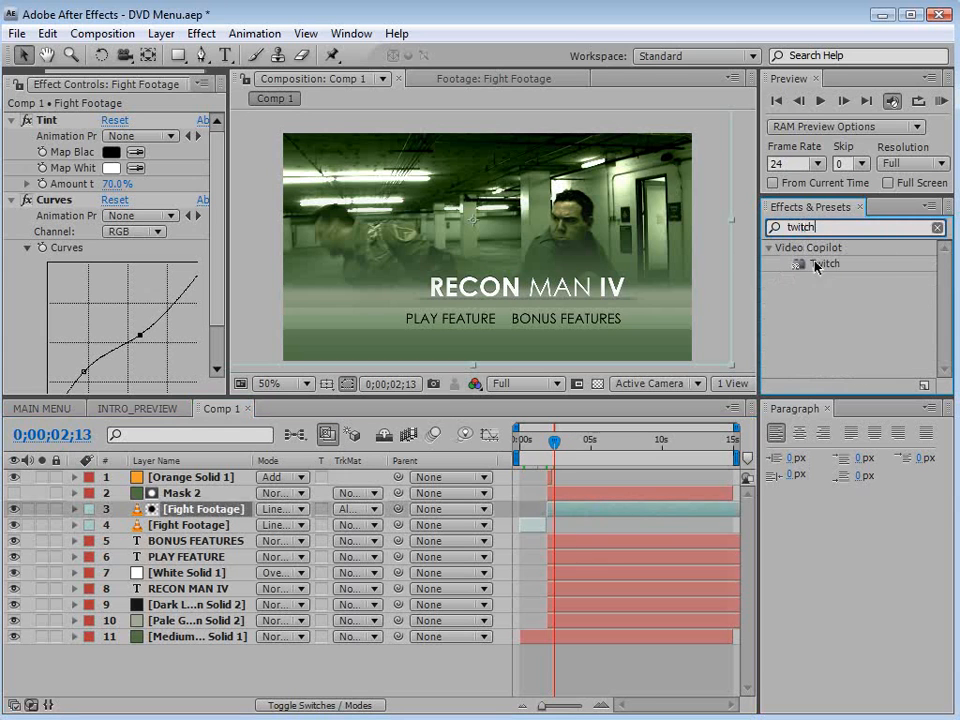
drag(816, 266, 561, 511)
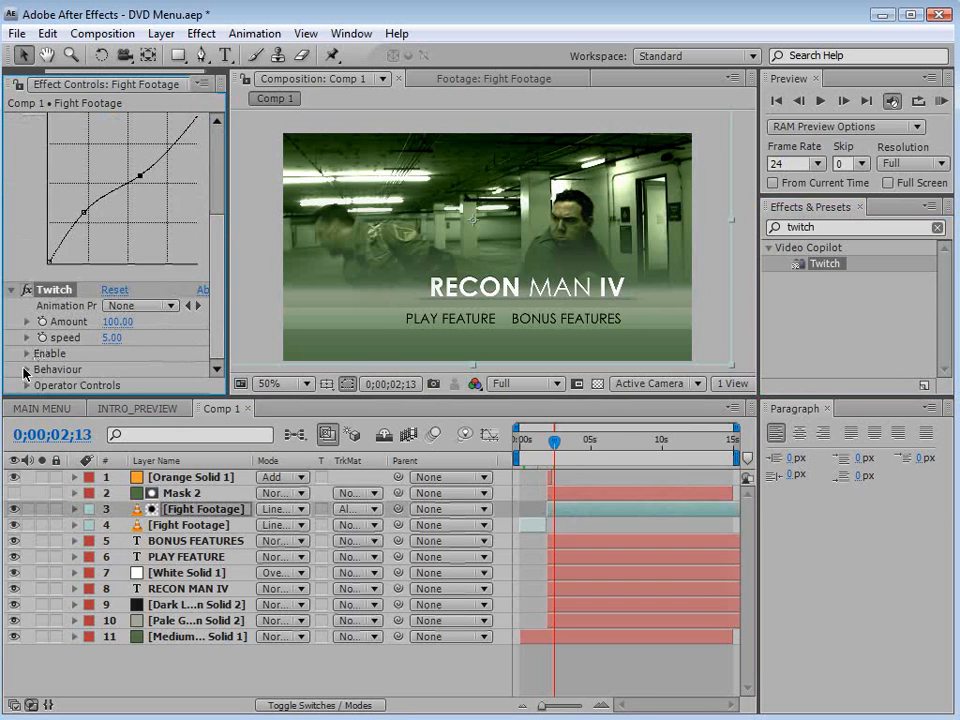
drag(217, 280, 214, 182)
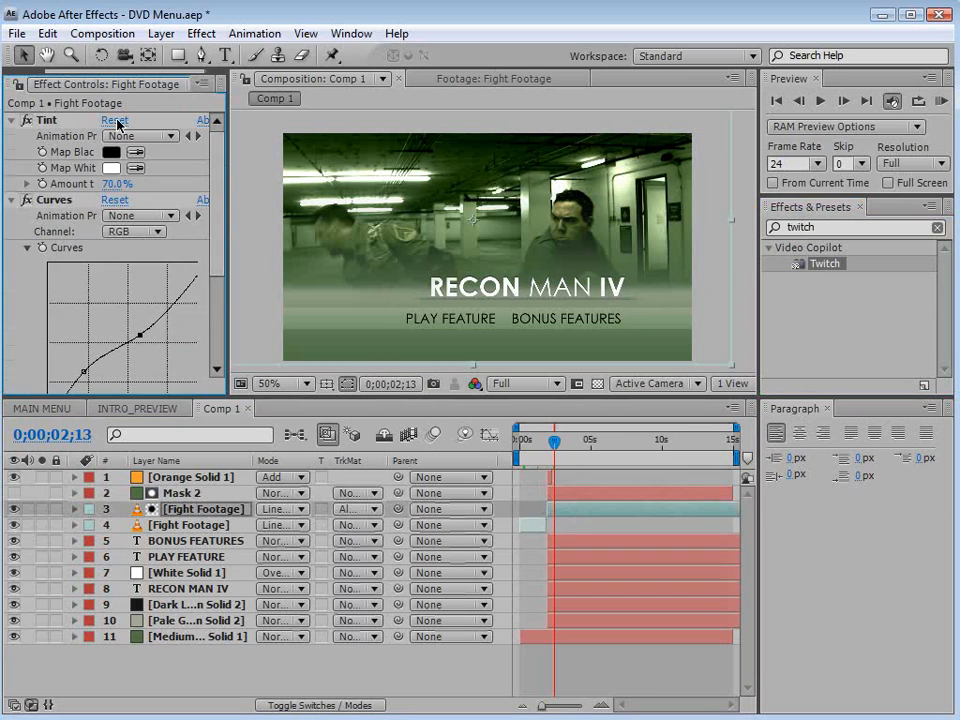
- Collapse Tint and Curves, enable Twitch's Color, Light and Scale operators, and scrub the menu section to preview them
click(11, 199)
click(12, 120)
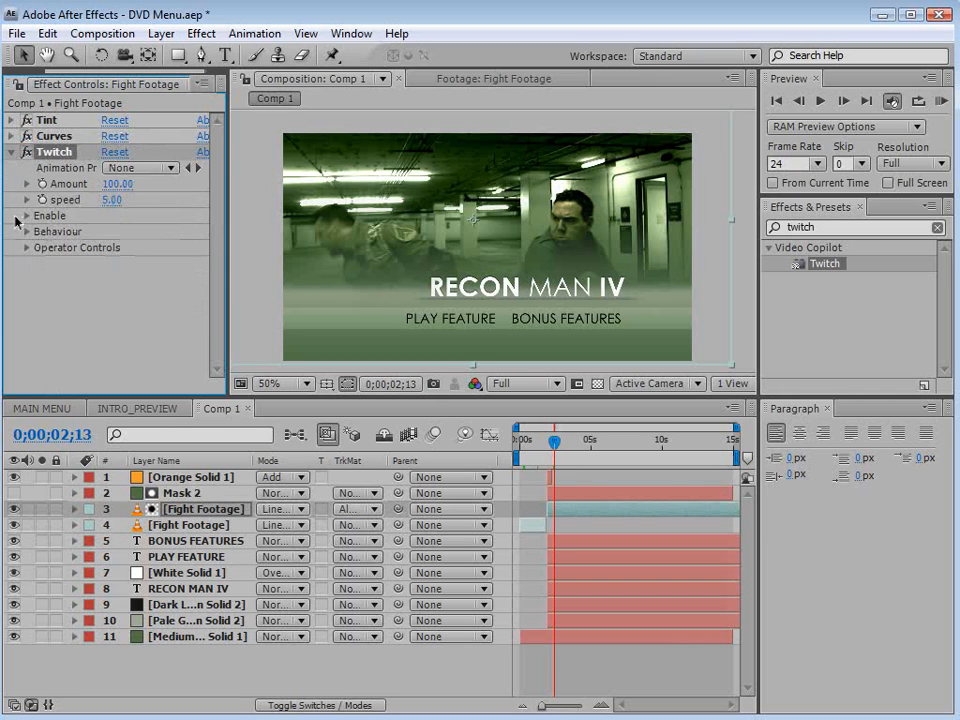
drag(228, 244, 250, 244)
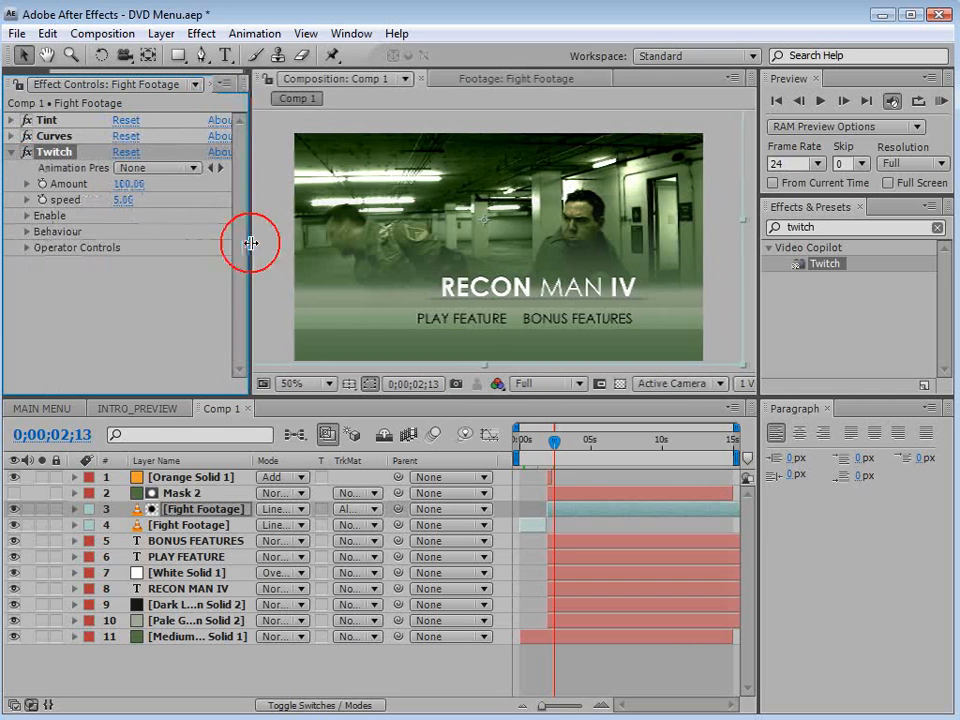
click(27, 216)
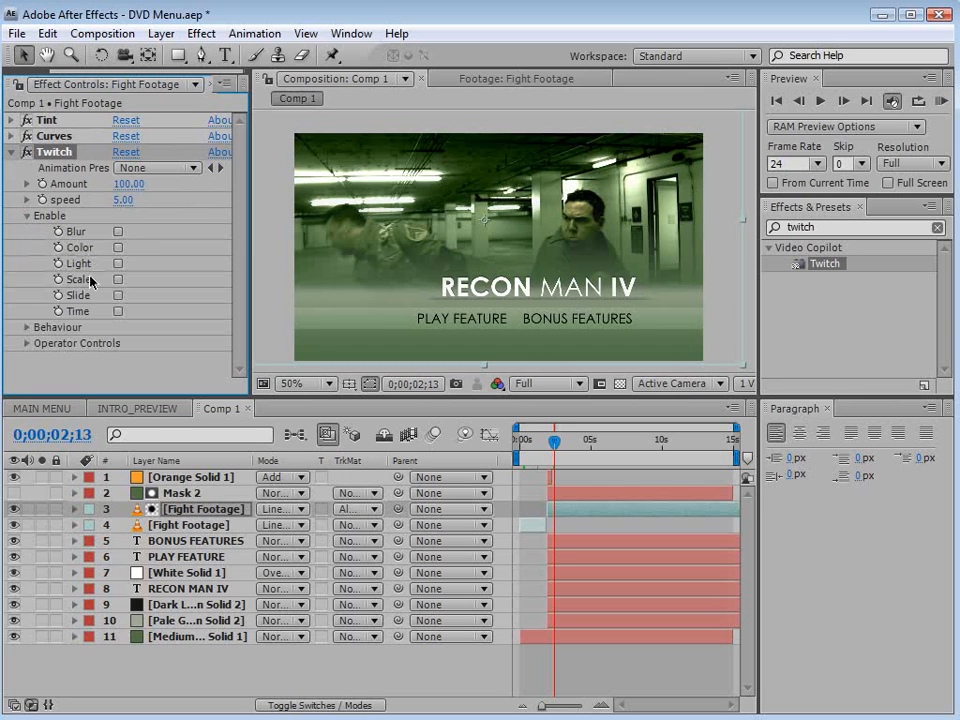
click(119, 249)
click(118, 264)
click(118, 280)
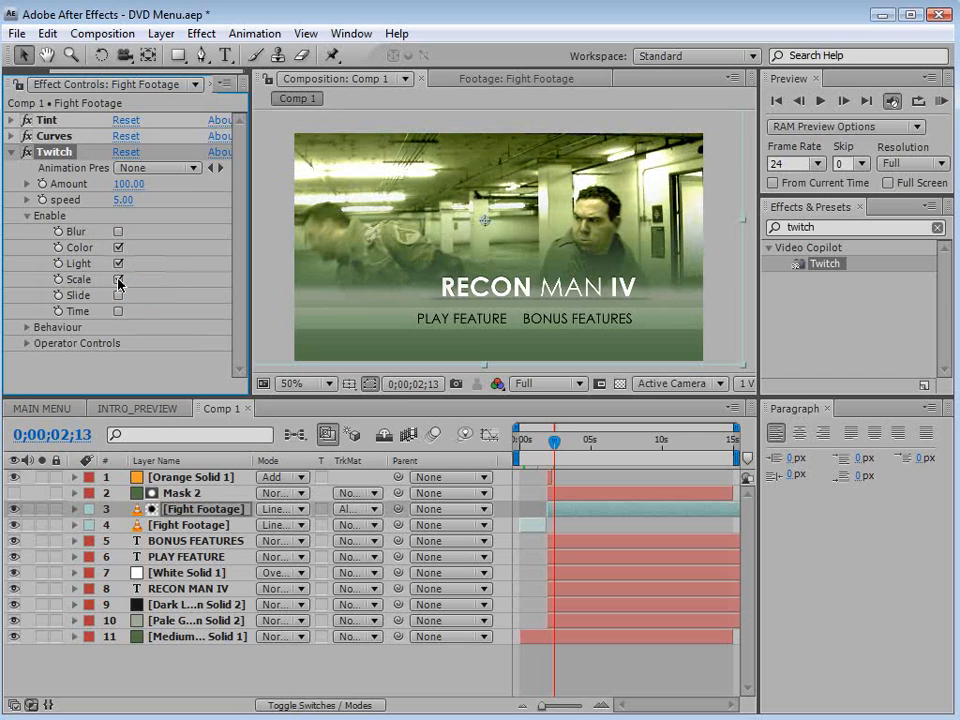
drag(558, 442, 589, 443)
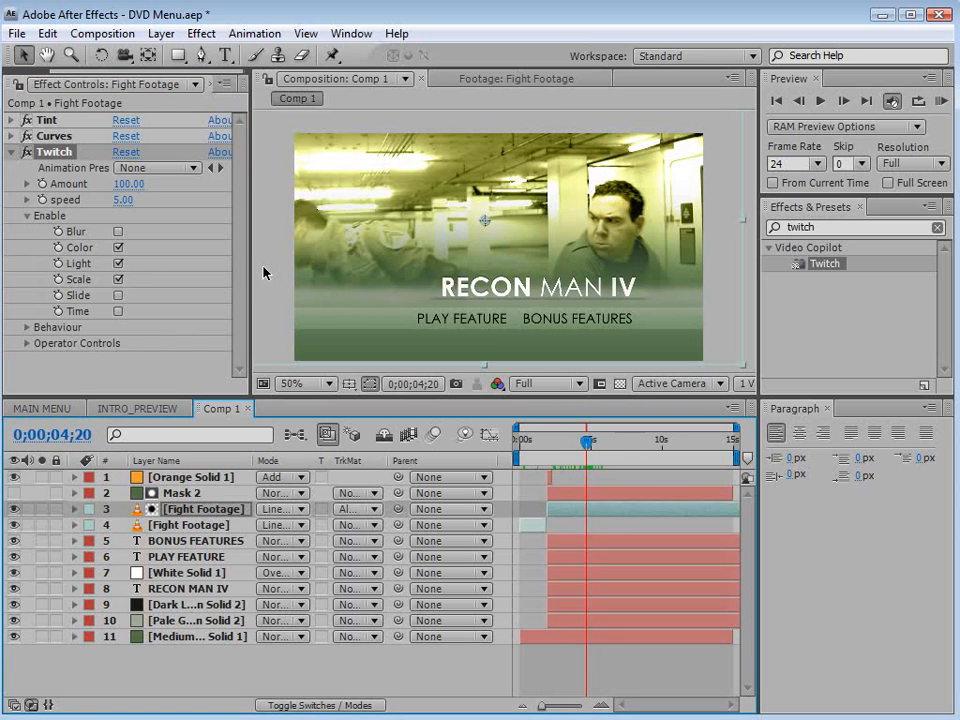
- Set Twitch's Amount to 15 and speed to 3, and scrub around four seconds to check the effect
click(128, 184)
text(15)
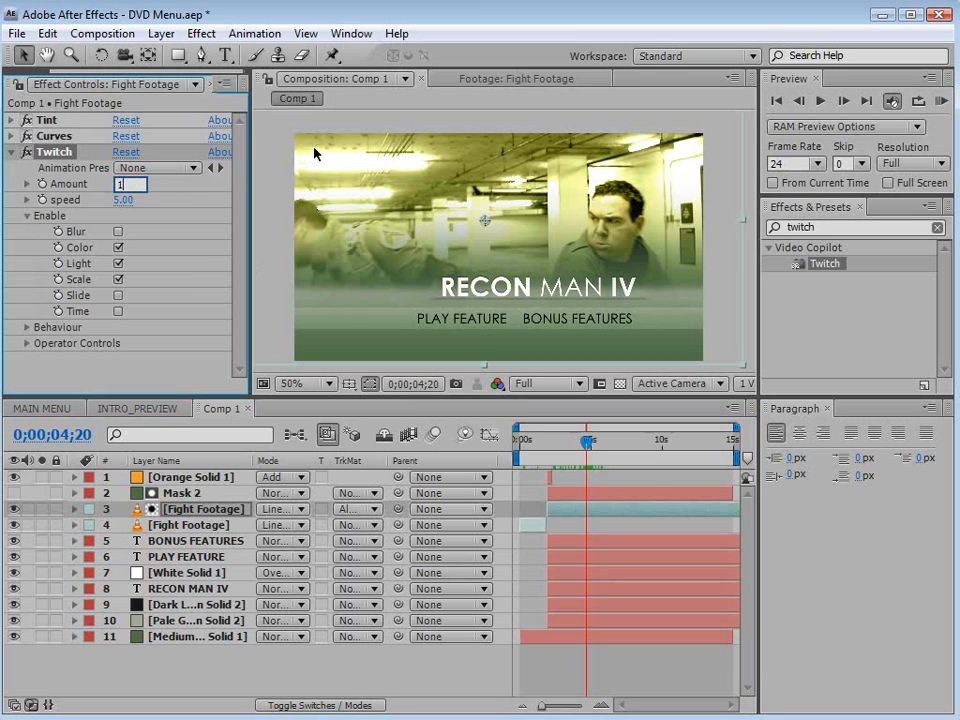
key(Return)
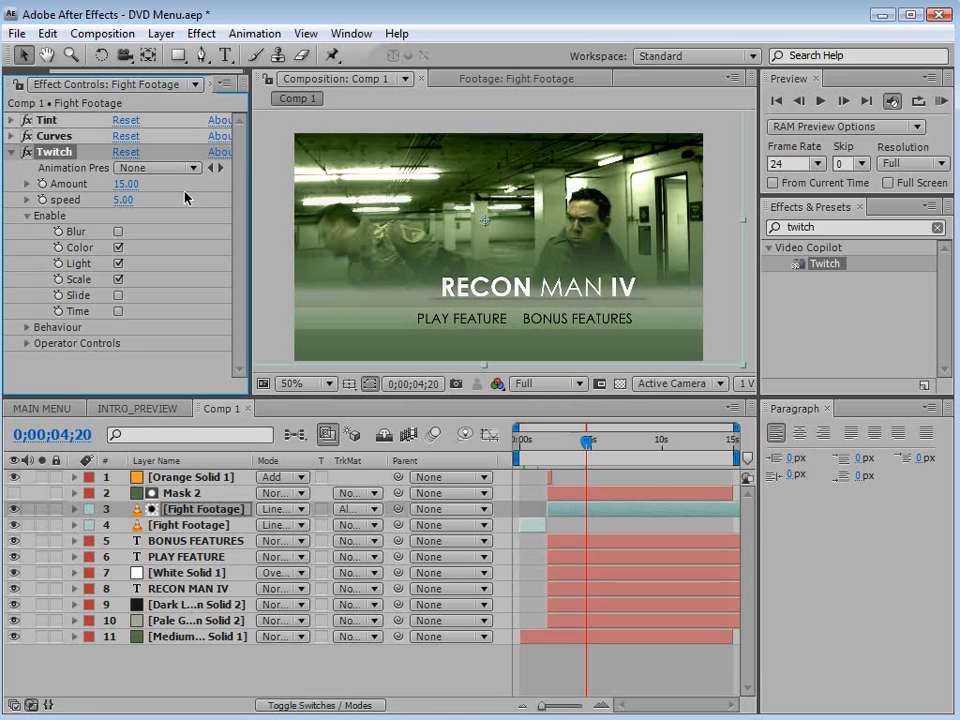
click(125, 201)
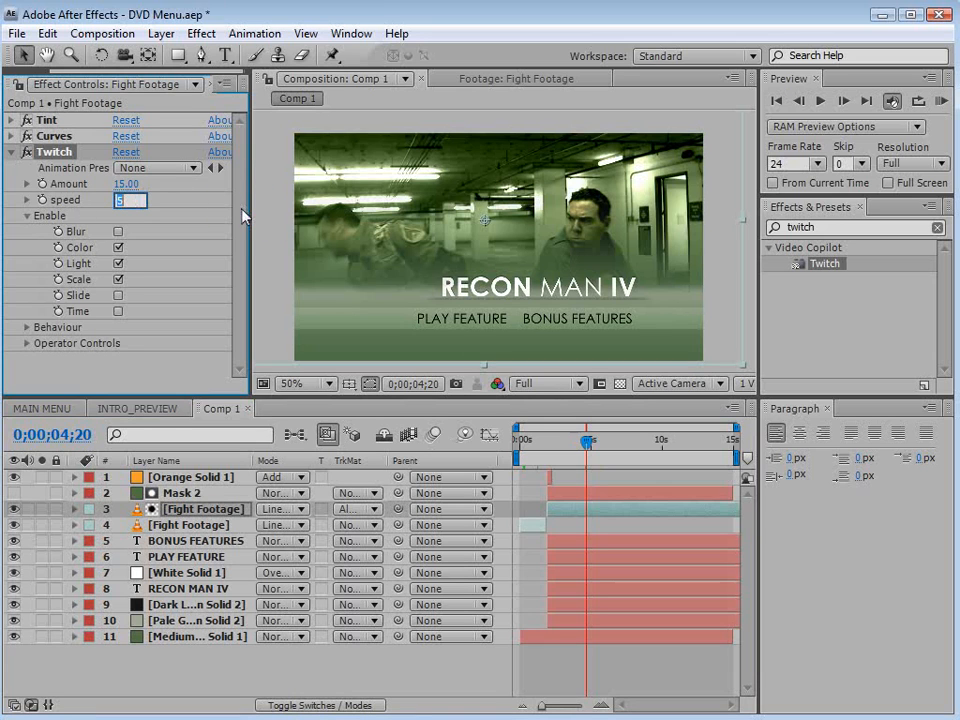
text(3)
key(Return)
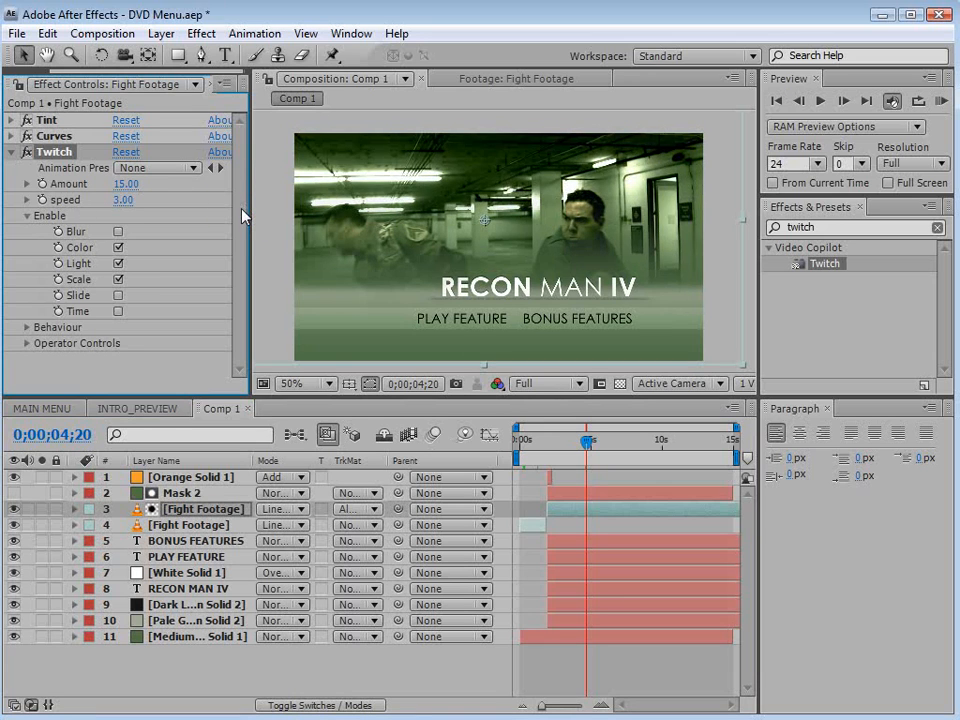
mouse_move(586, 441)
mouse_down()
mouse_move(551, 443)
mouse_move(584, 443)
mouse_up()
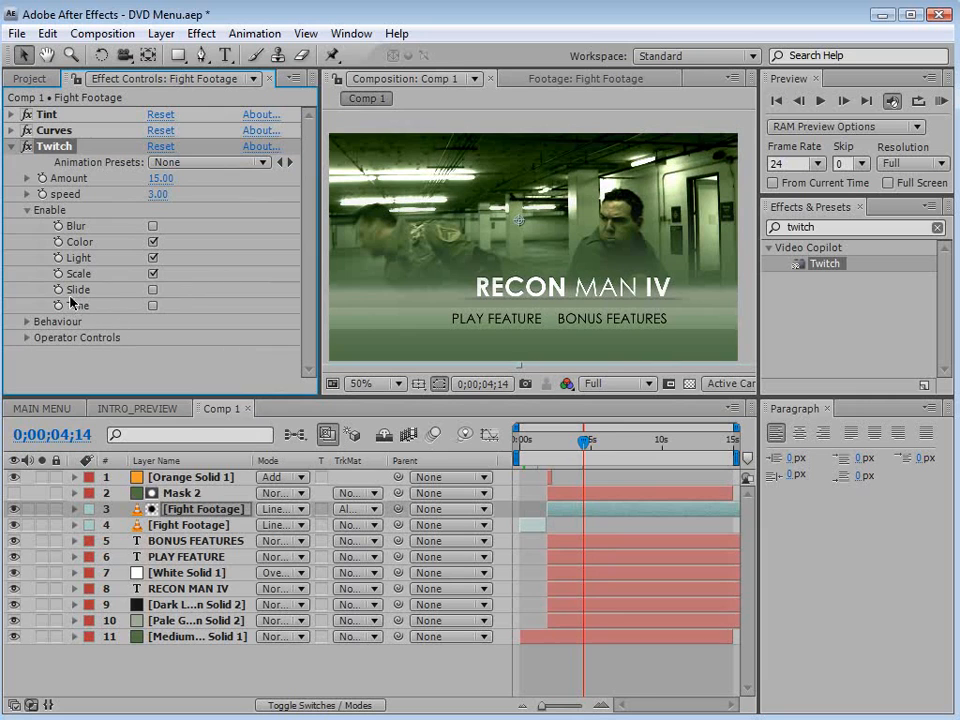
- Set the Scale operator's Motion Blur to 100 in Twitch and preview the twitching frames near 0;00;04;26
click(27, 337)
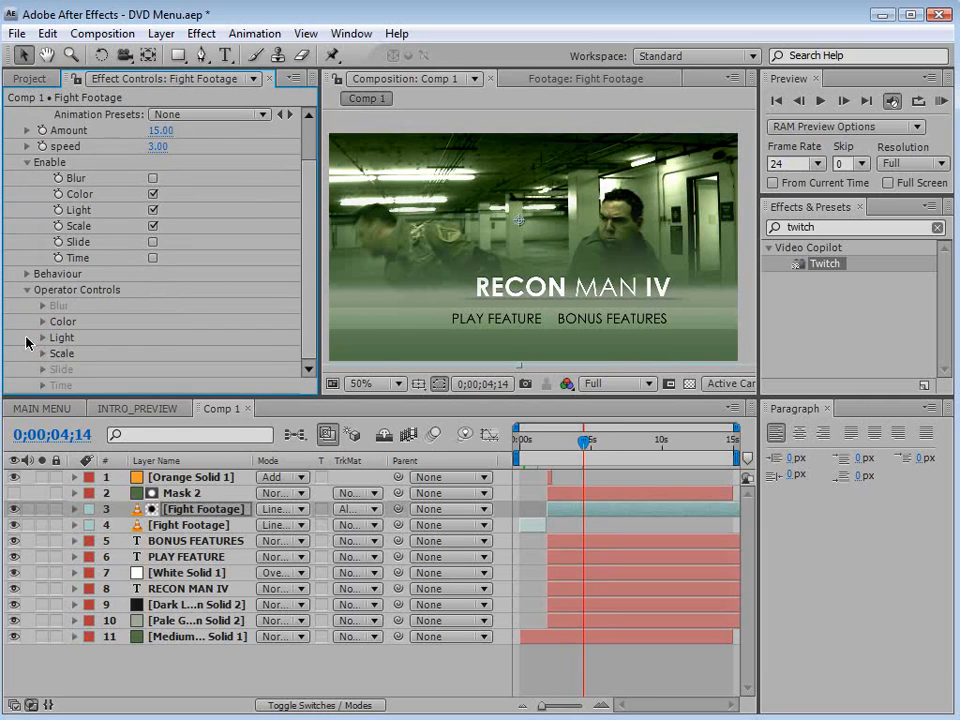
click(42, 353)
scroll(307, 336, down, 1)
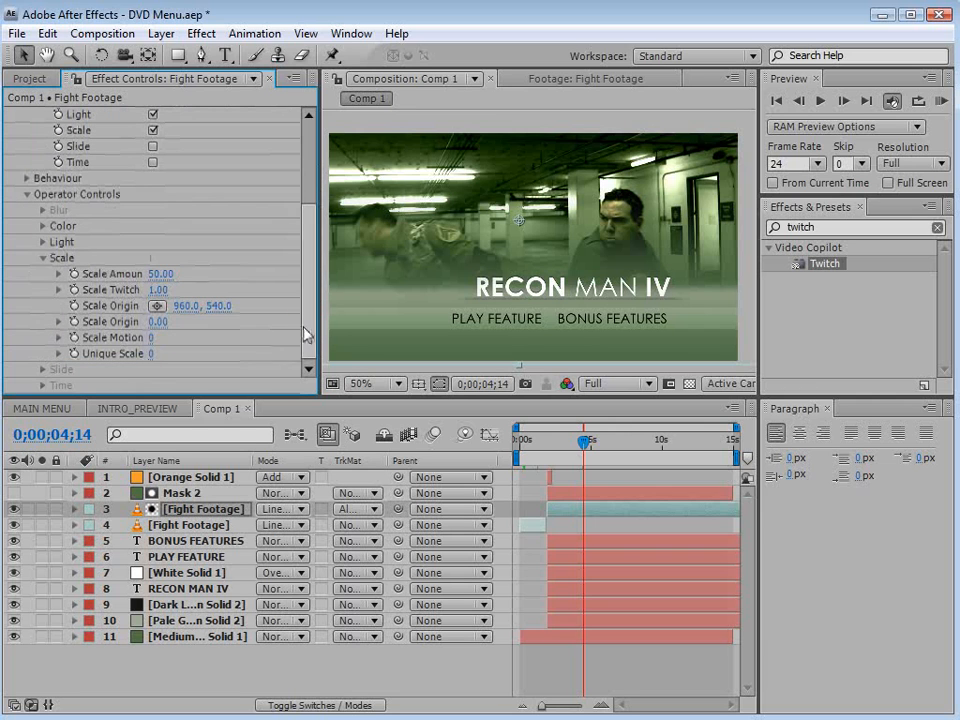
drag(316, 336, 370, 336)
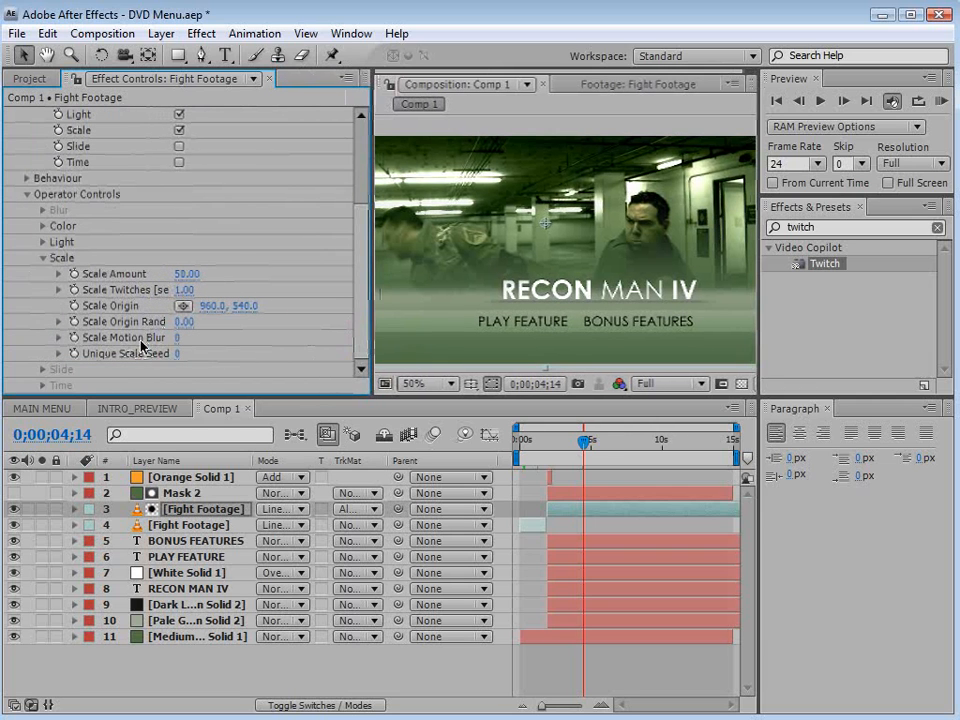
drag(178, 337, 236, 337)
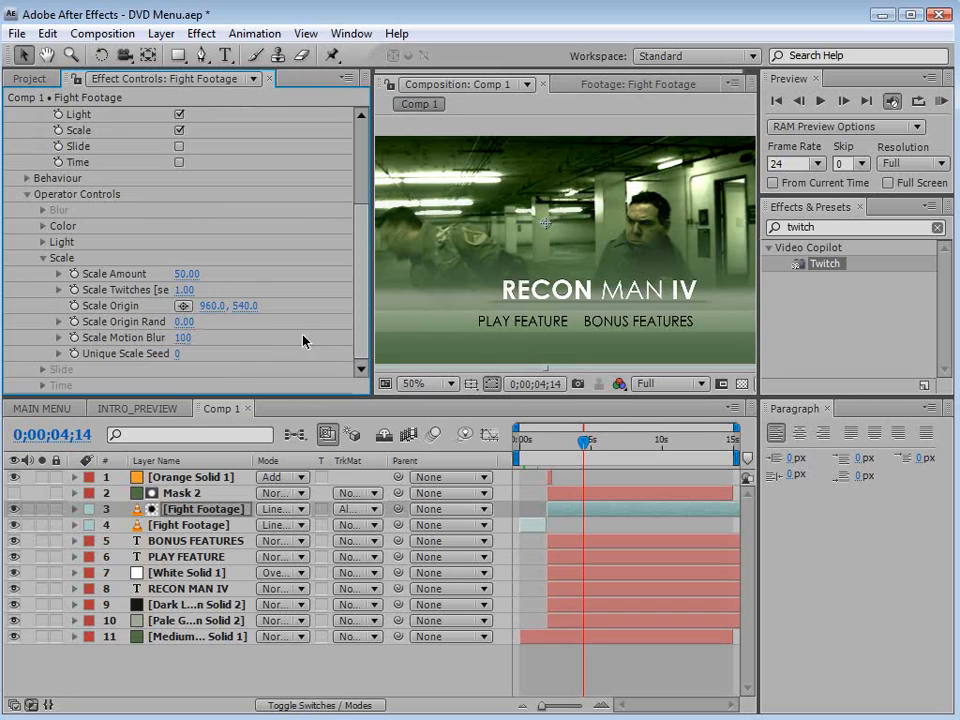
drag(584, 442, 592, 444)
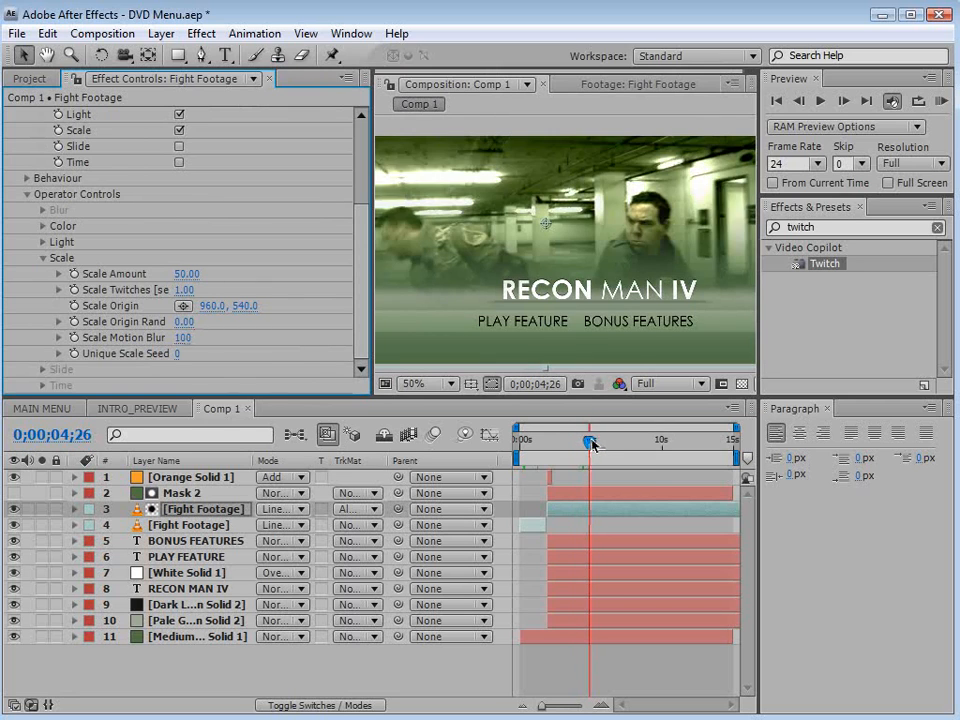
key(period)
key(comma)
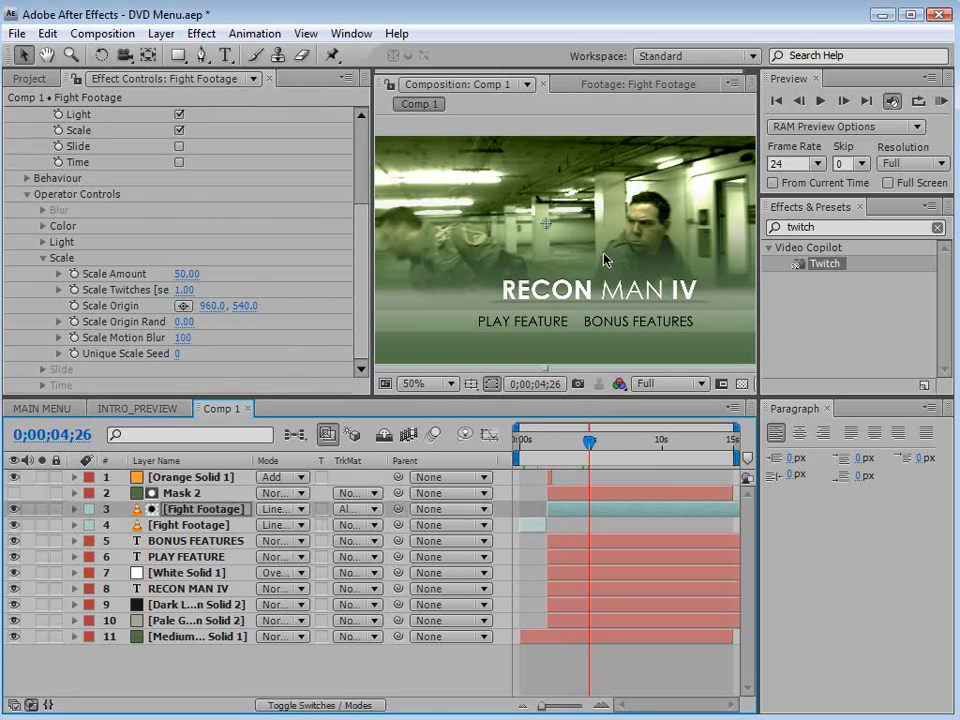
- Place Twitch's Scale Origin on the standing man's face, at about 1297.7, 562.6, and scrub to preview it
click(184, 311)
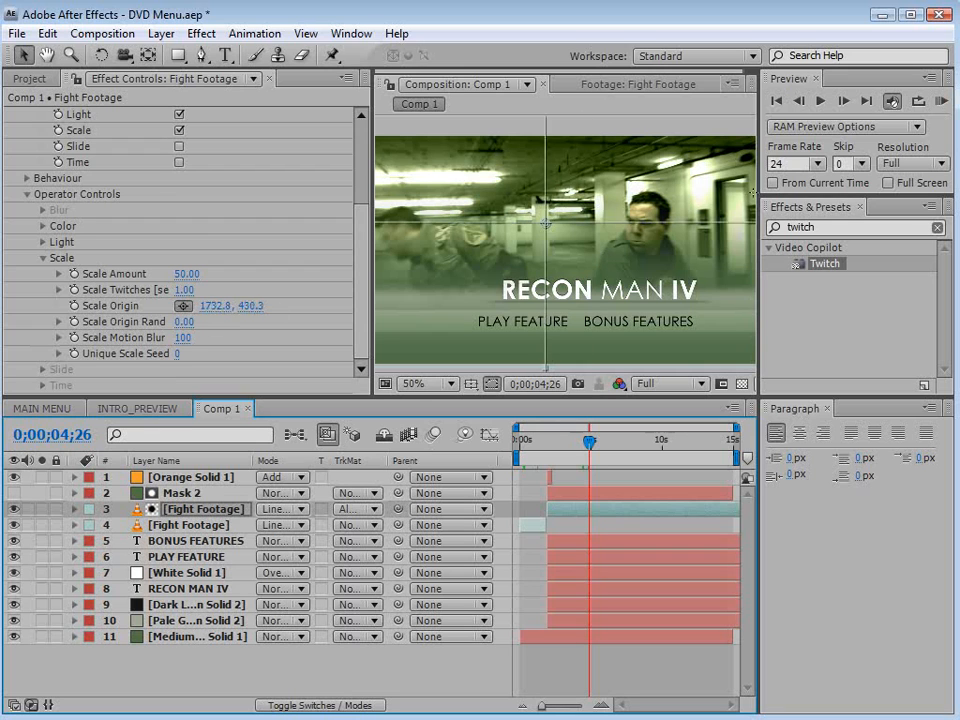
click(636, 229)
drag(580, 450, 608, 455)
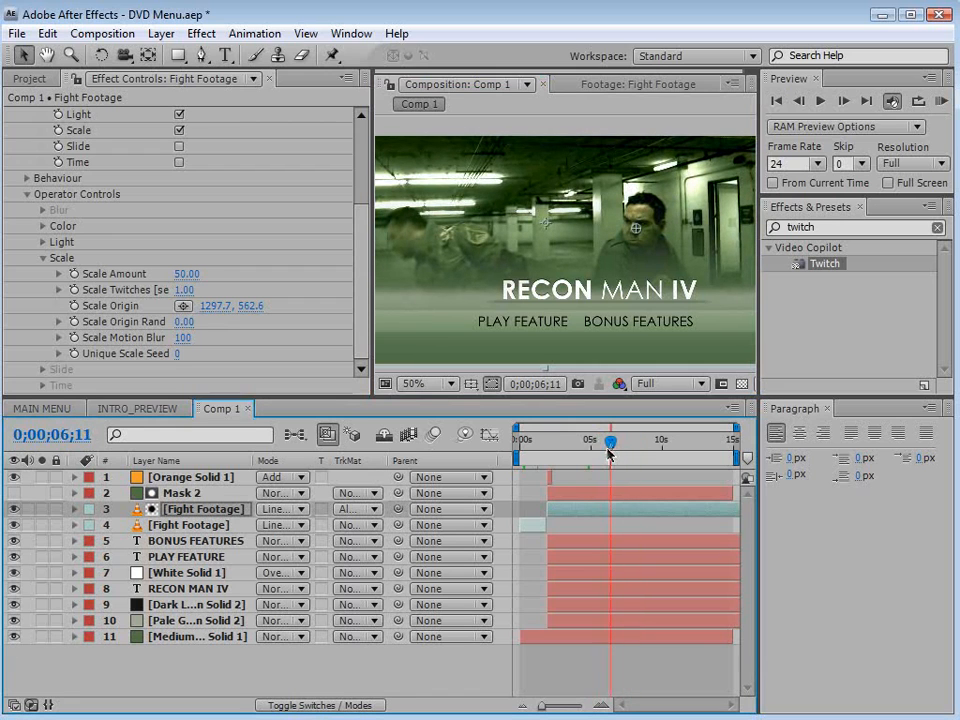
scroll(17, 291, up, 2)
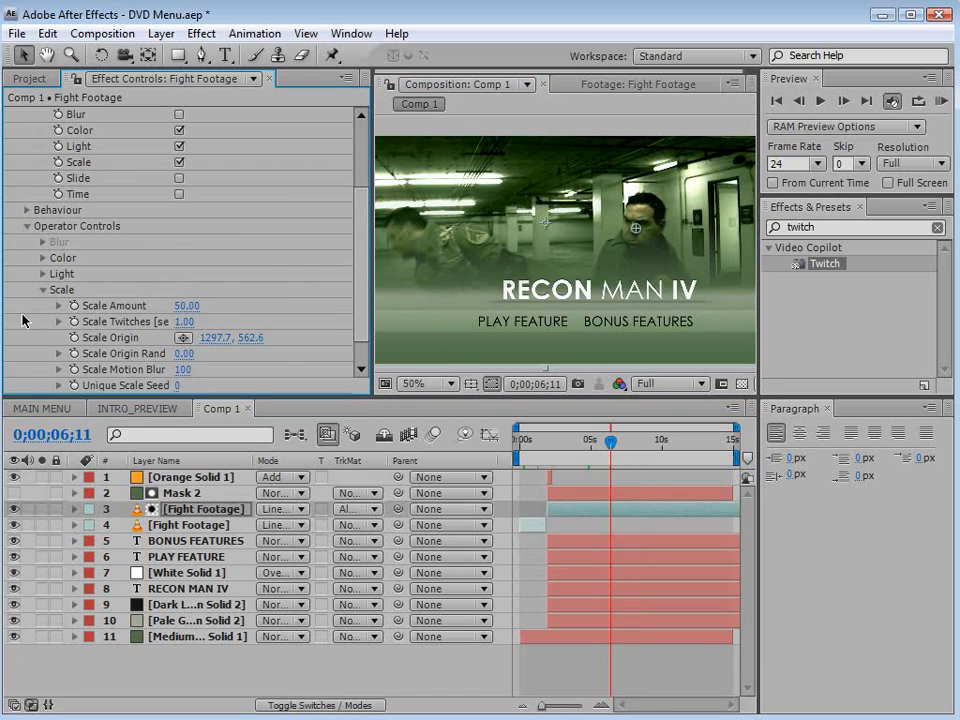
click(43, 293)
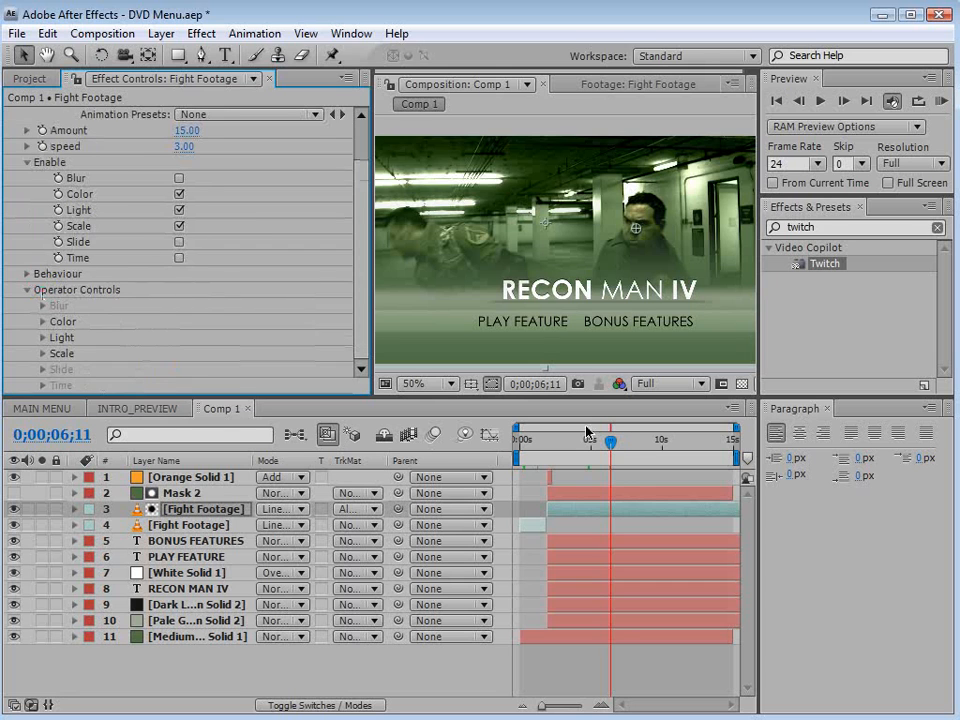
drag(610, 441, 632, 447)
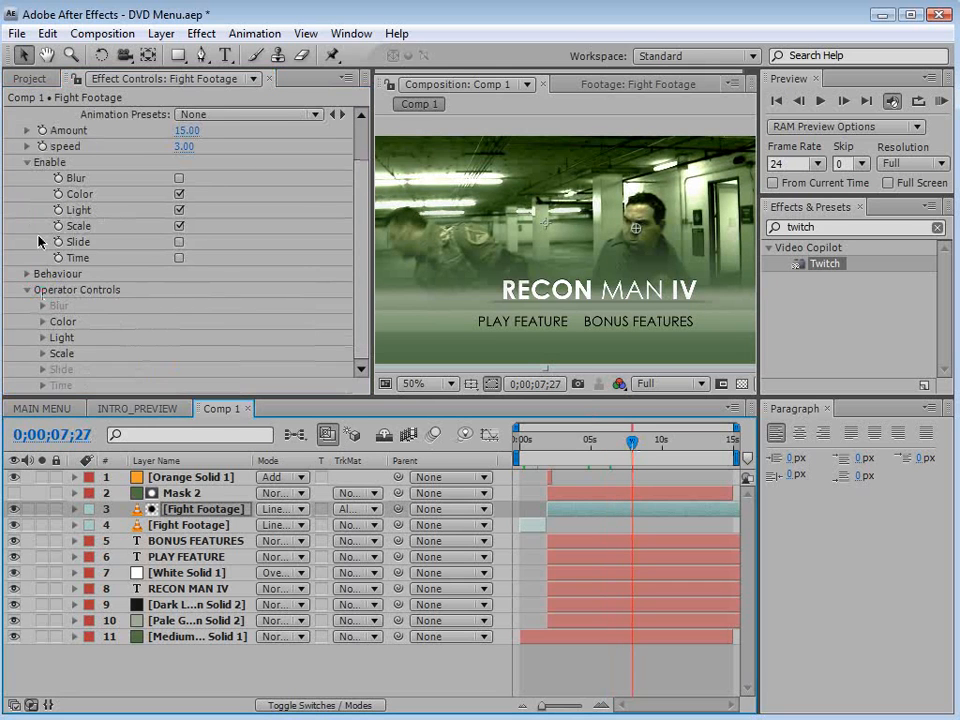
- Enable Twitch's Slide operator and disable Scale, Light and Color so that only Slide is active
click(179, 242)
click(180, 226)
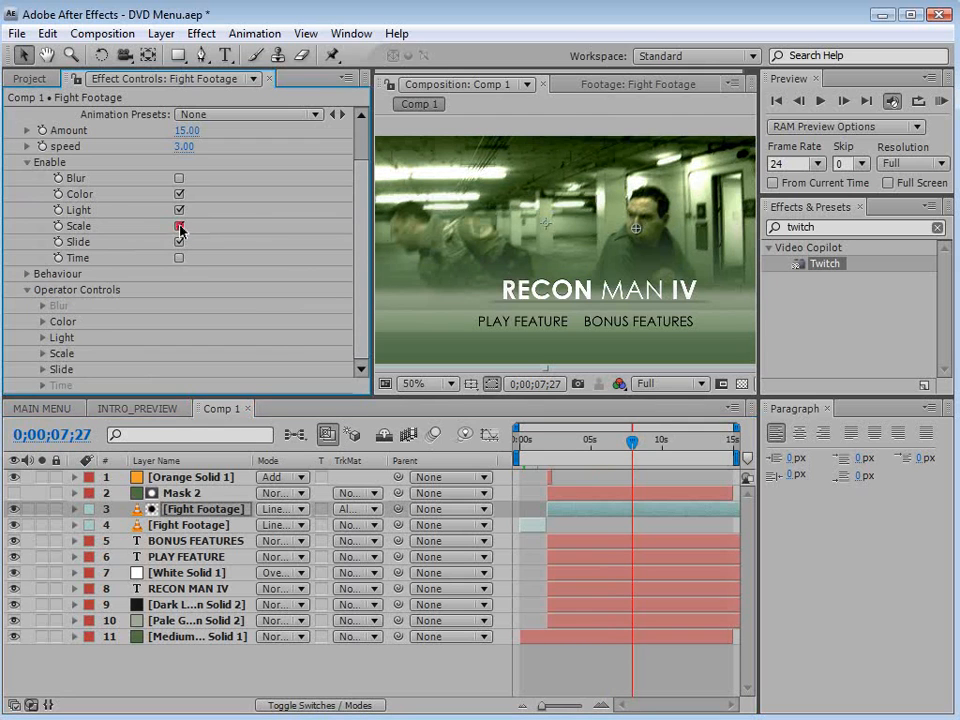
click(180, 210)
click(180, 194)
mouse_move(631, 441)
mouse_down()
mouse_move(617, 442)
mouse_move(631, 442)
mouse_up()
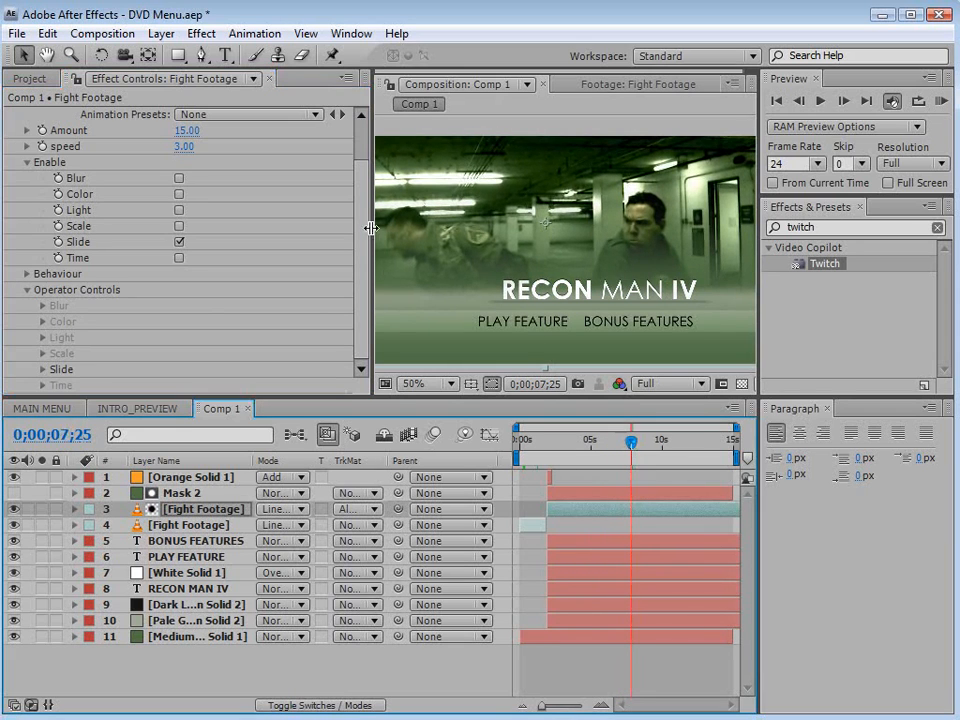
- Set Slide Spread to 0 in Twitch's Slide operator controls and scrub to about 0;00;08;26 to preview the motion
click(43, 369)
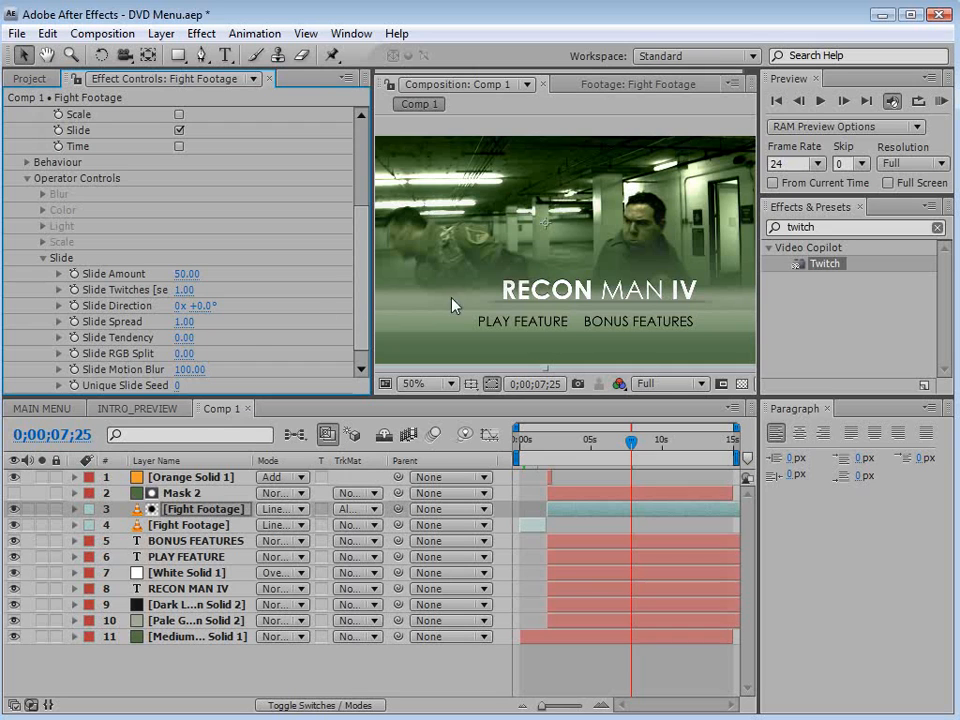
click(184, 321)
text(0)
key(Return)
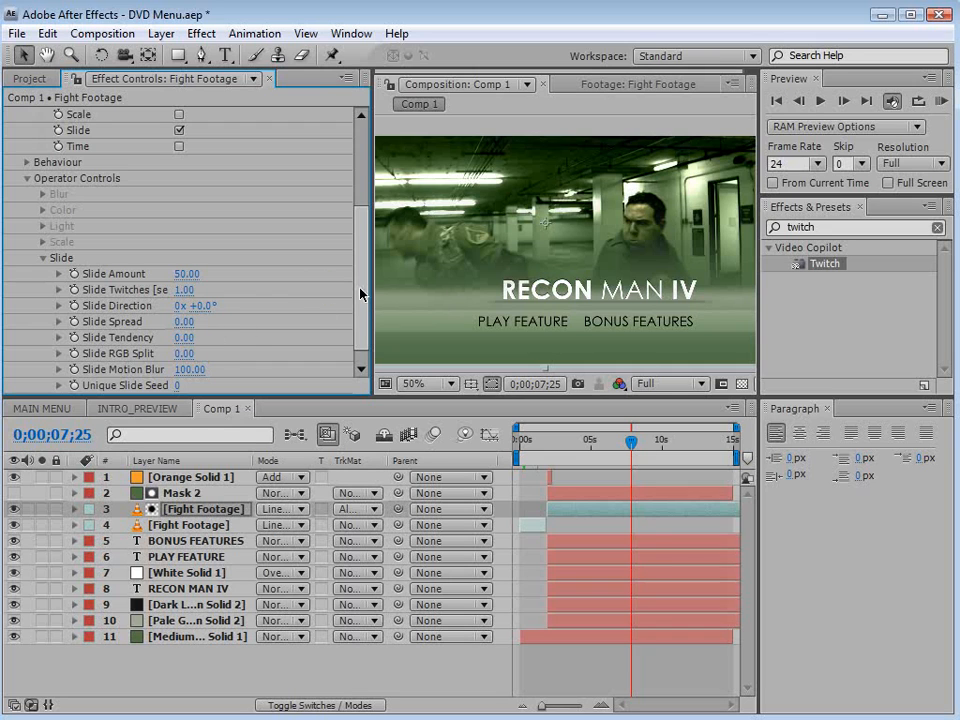
drag(631, 441, 646, 442)
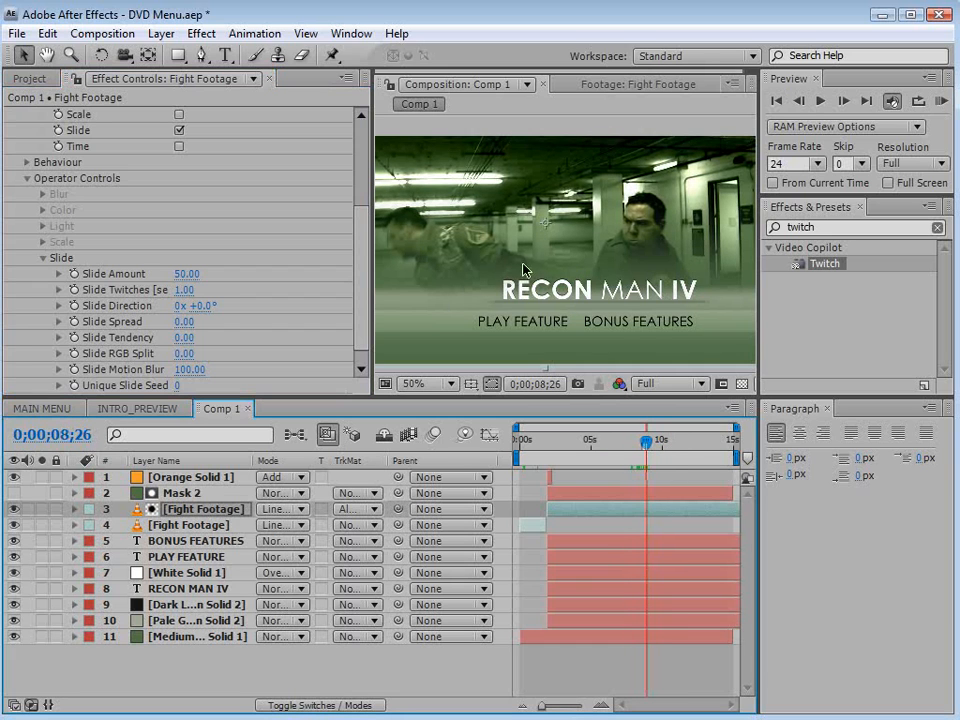
click(106, 309)
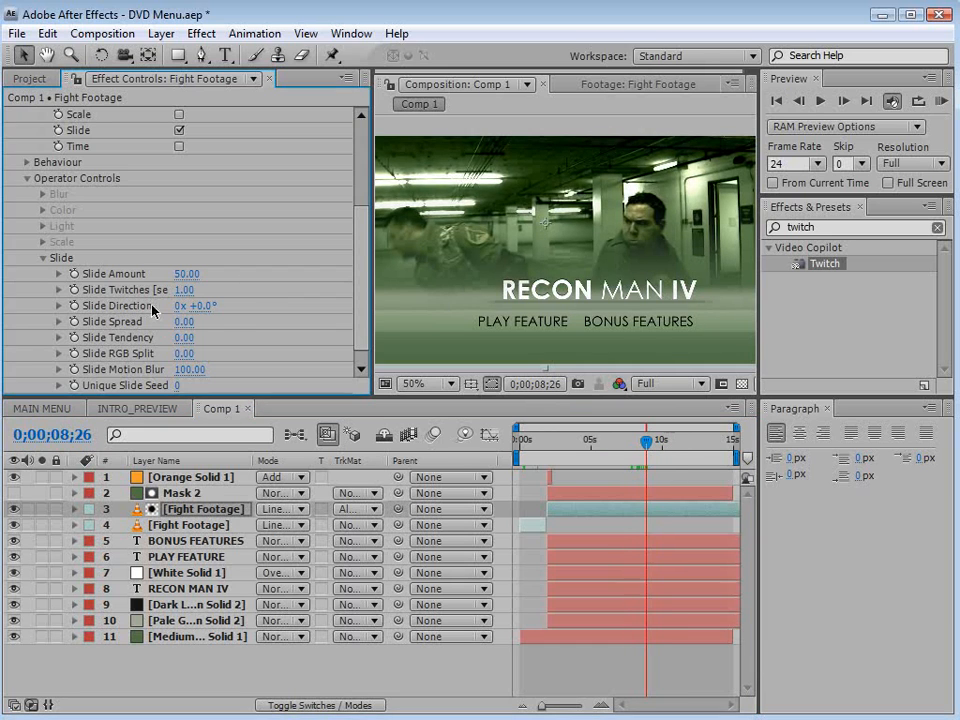
- Set the Twitch effect's Slide Direction to 90° on the fight footage and check the slide blur around 0;00;08;23
click(198, 305)
text(90)
key(Return)
click(627, 441)
mouse_move(627, 441)
mouse_down()
mouse_move(651, 441)
mouse_move(635, 441)
mouse_move(650, 441)
mouse_move(643, 450)
mouse_up()
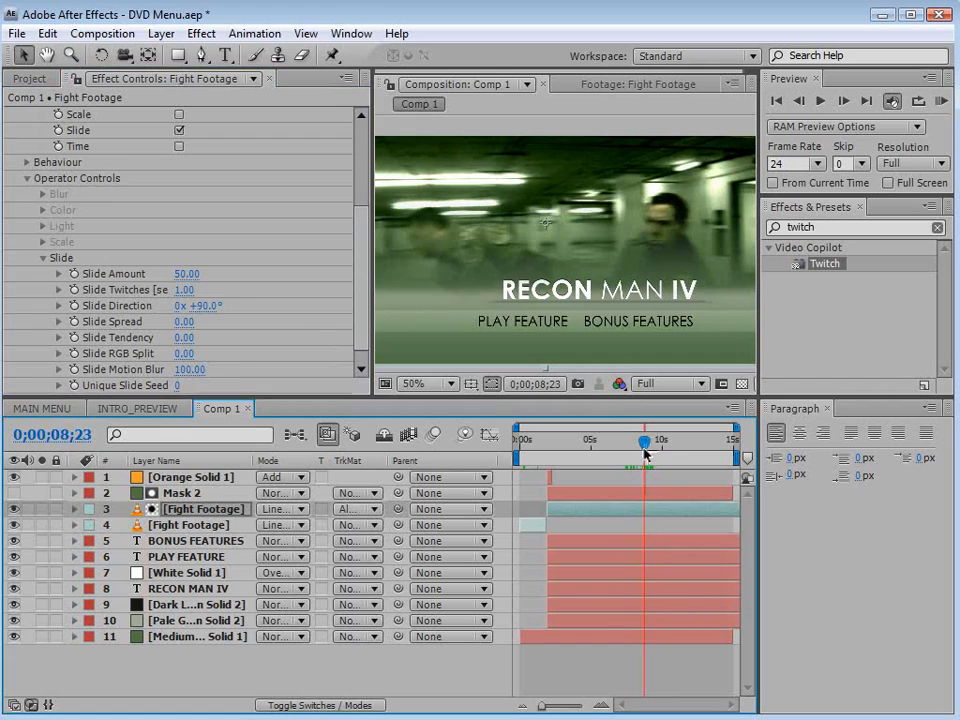
- Set the Twitch effect's Slide RGB Split to 62 and review the colour-split twitches along the timeline
drag(362, 320, 362, 335)
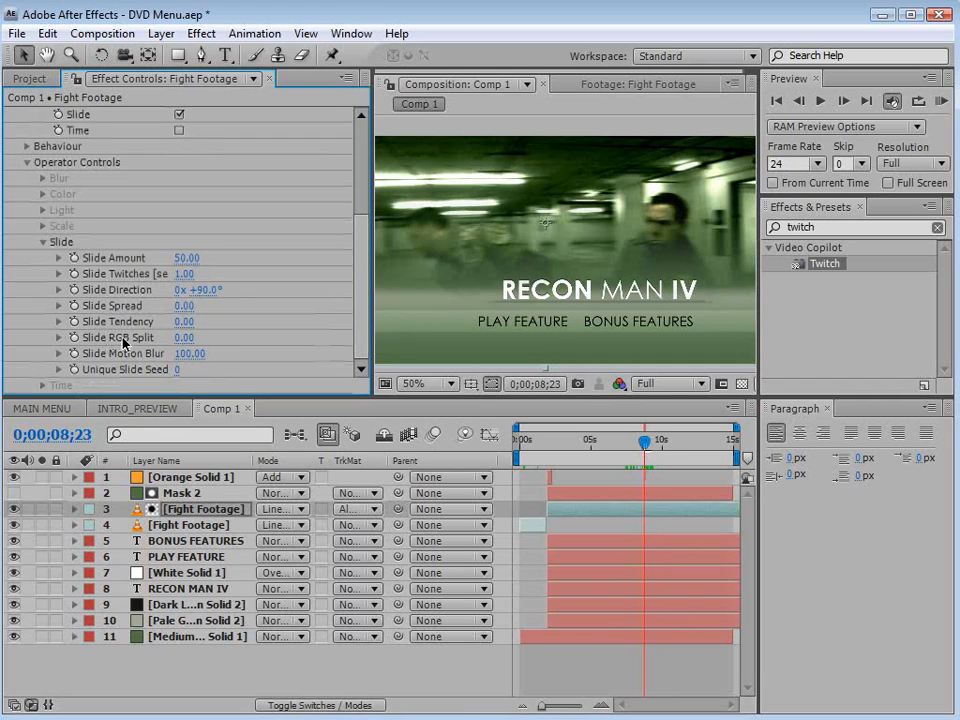
drag(180, 342, 230, 334)
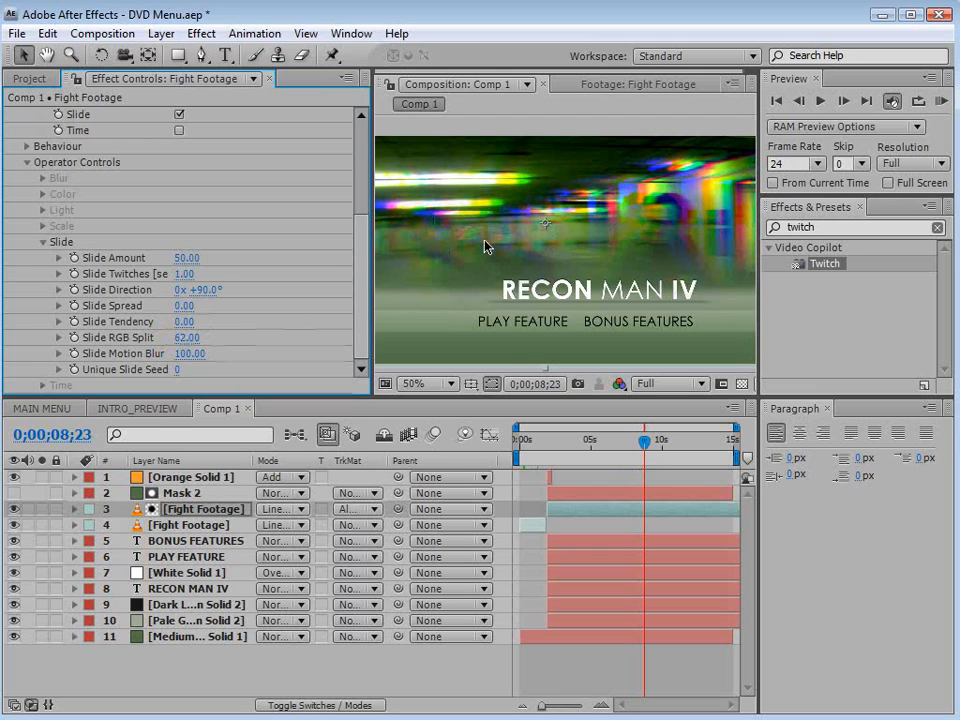
drag(644, 441, 671, 446)
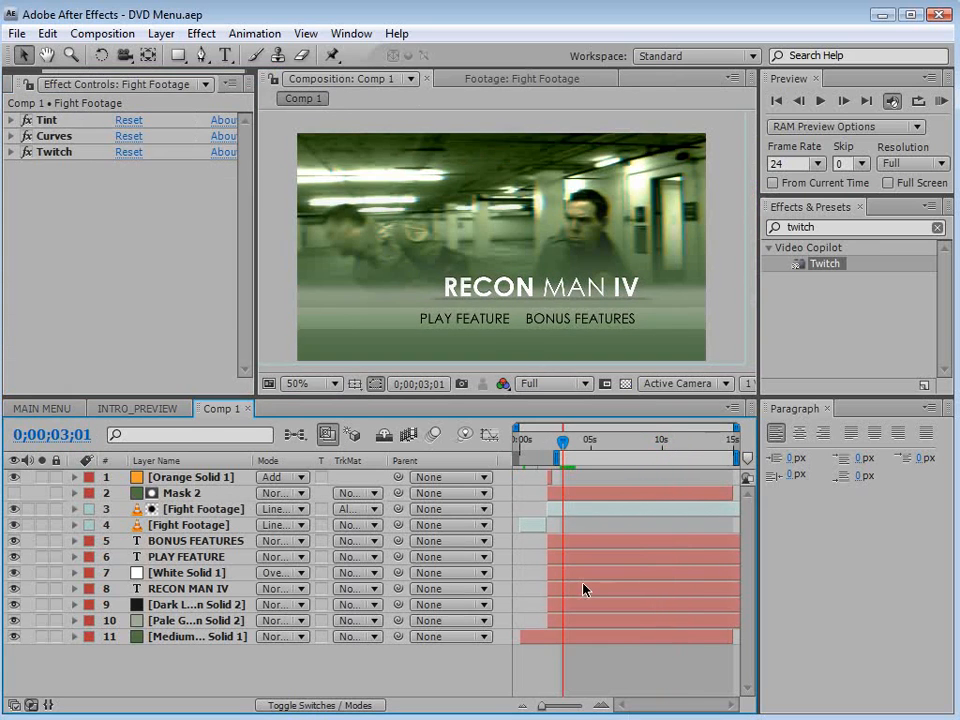
drag(563, 441, 677, 455)
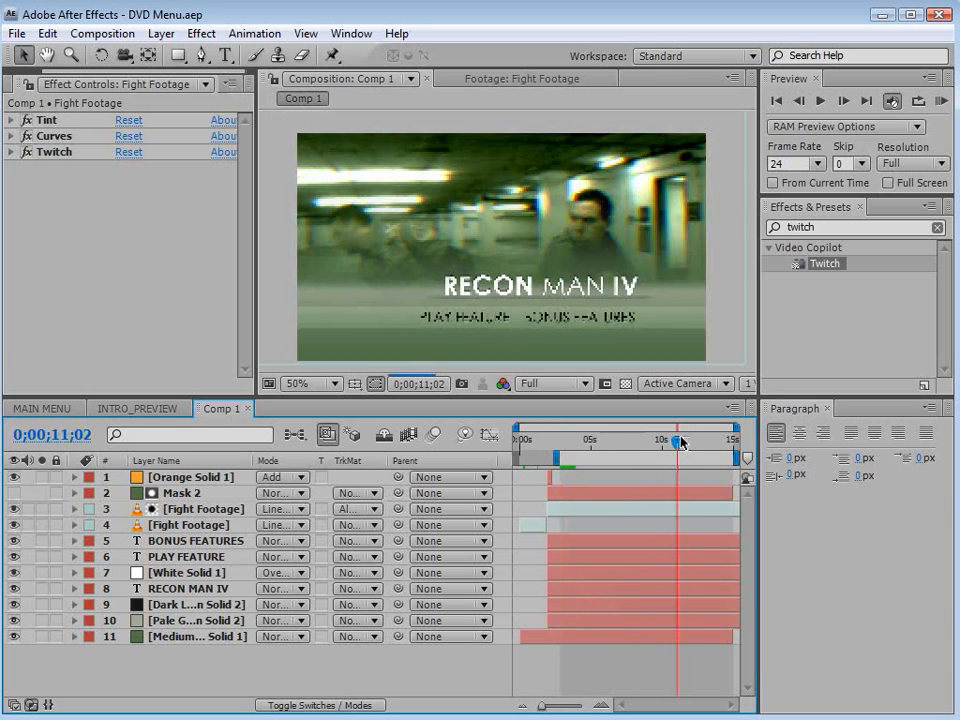
drag(672, 447, 549, 455)
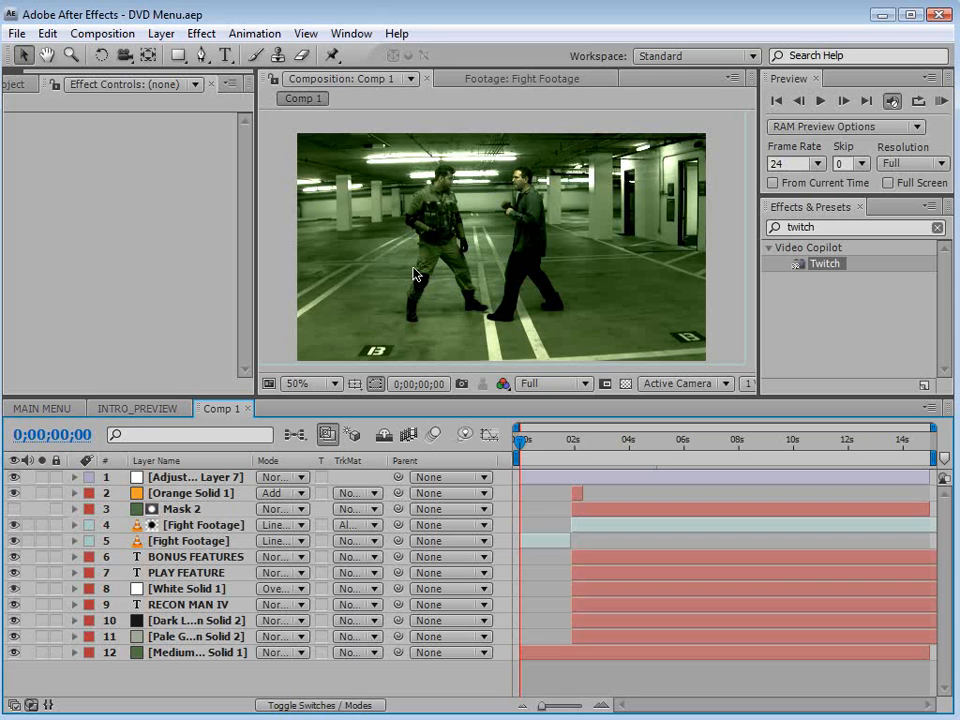
- Create a new 872 x 486 px black solid as the topmost layer of Comp 1
click(161, 33)
mouse_move(300, 56)
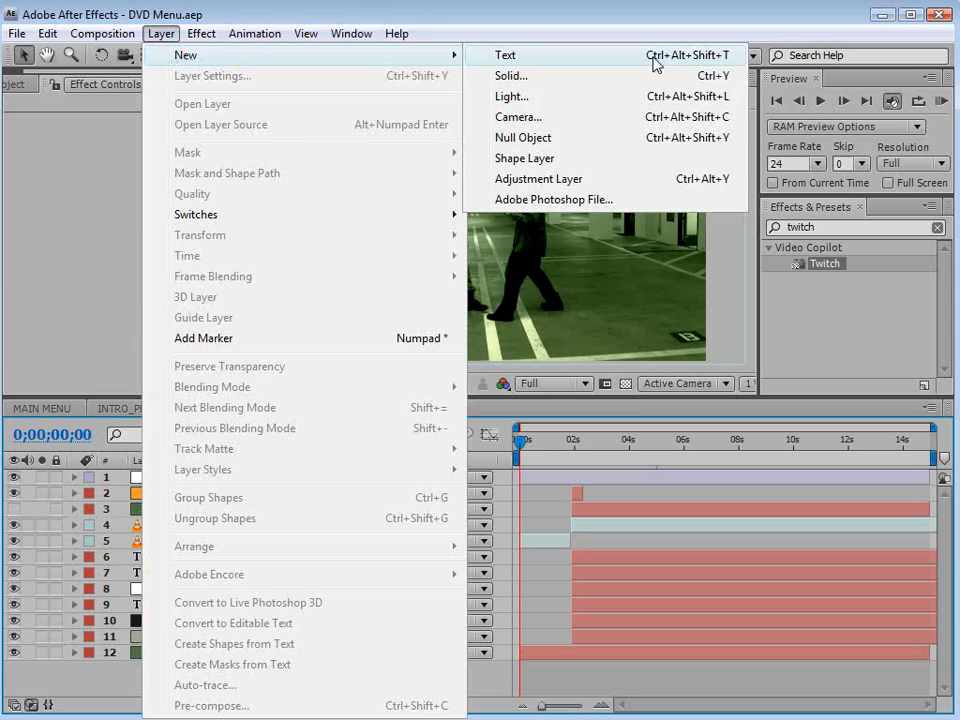
click(503, 77)
click(456, 510)
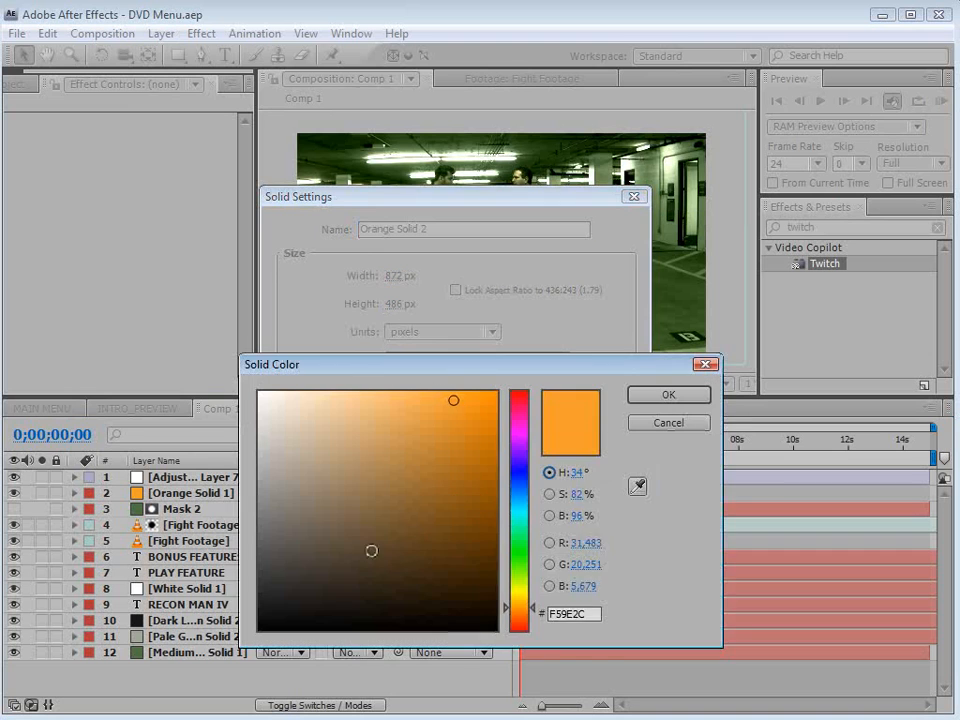
drag(371, 551, 598, 665)
click(668, 394)
click(500, 554)
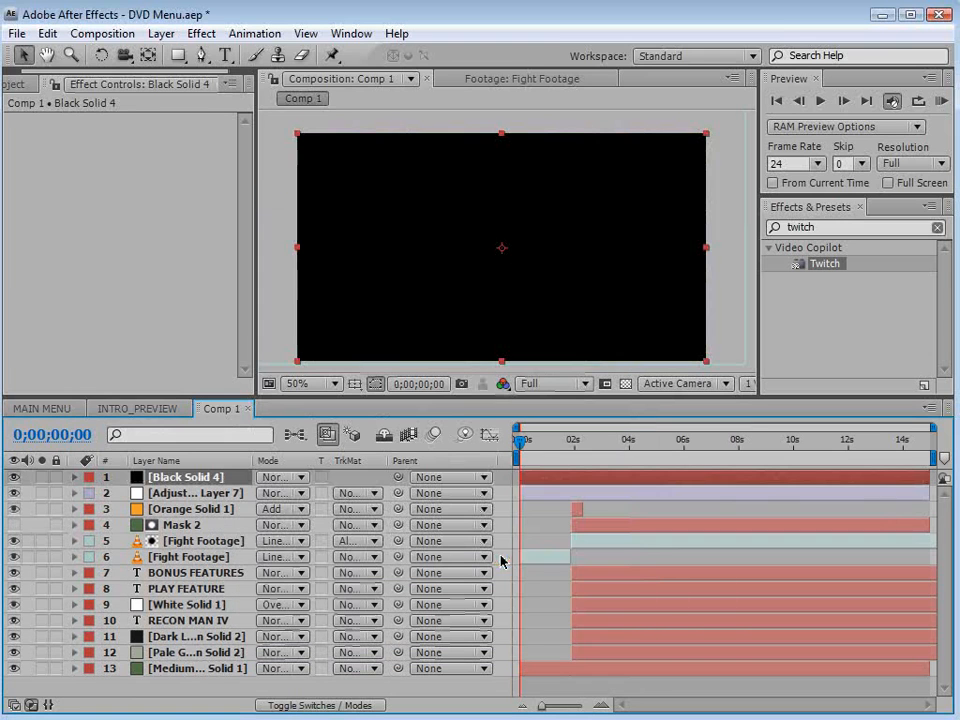
- Keyframe the black solid's opacity from 100% at the first frame to 0% a few frames later for a fade-in
key(t)
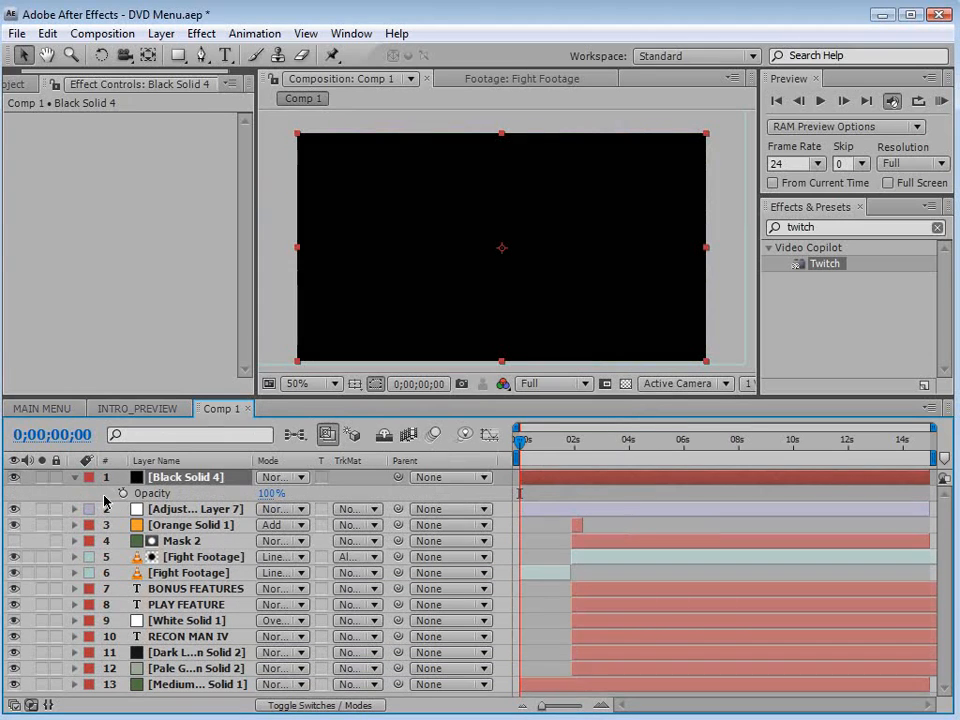
click(122, 493)
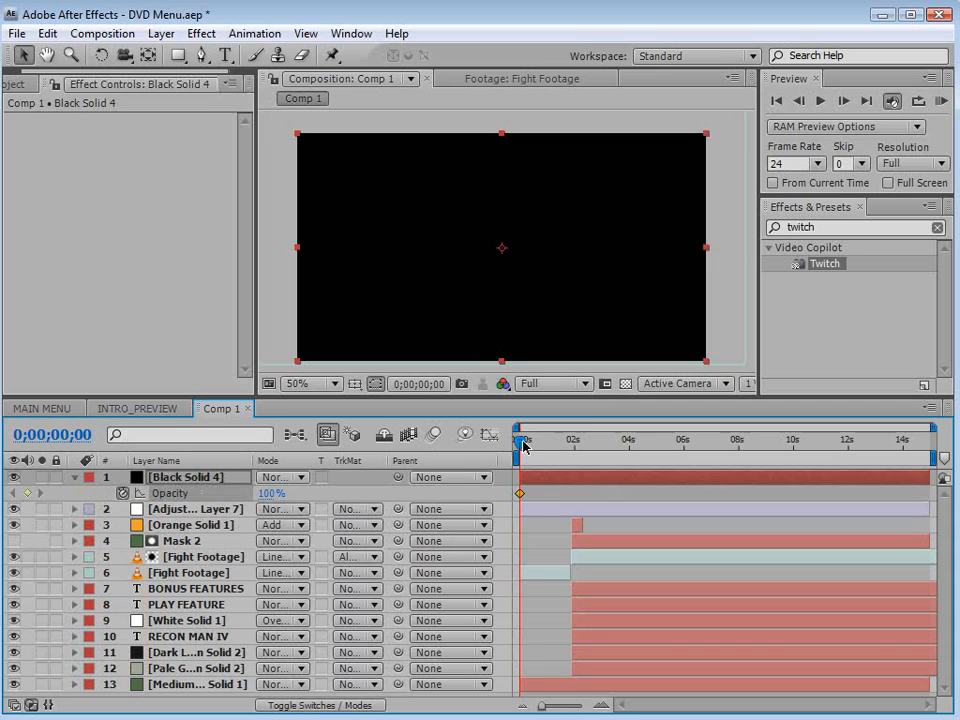
drag(523, 445, 626, 470)
click(273, 493)
text(0)
key(Return)
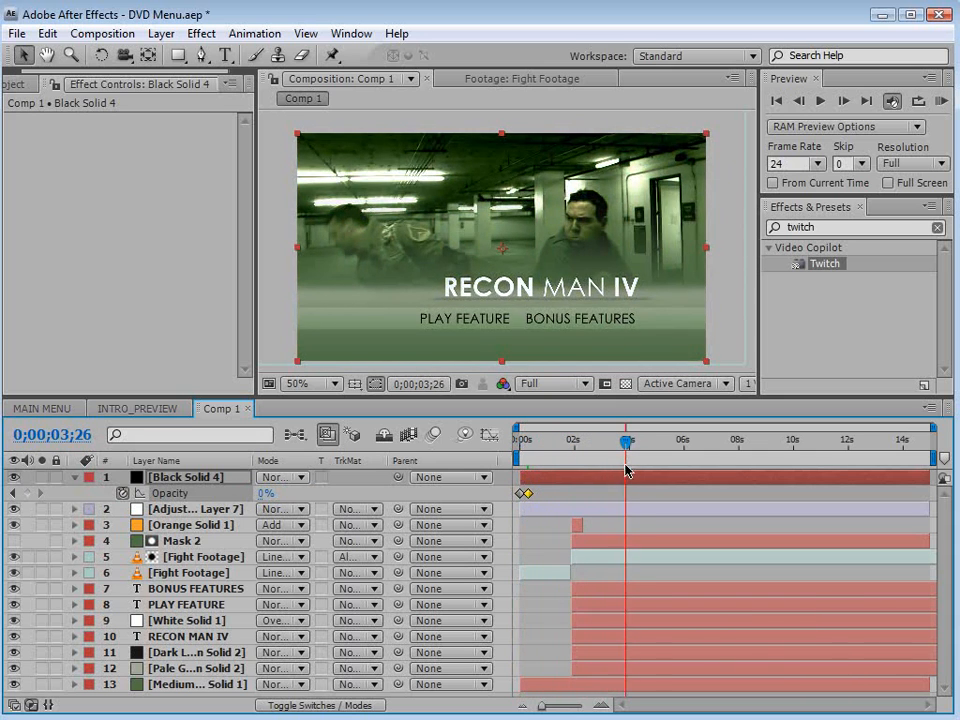
key(grave)
key(grave)
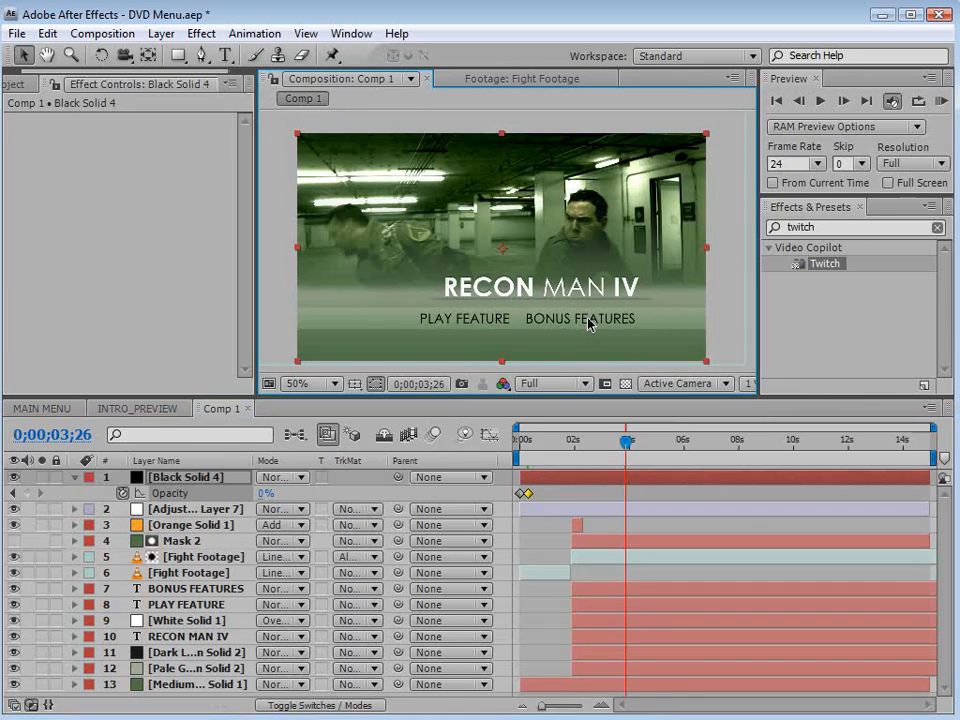
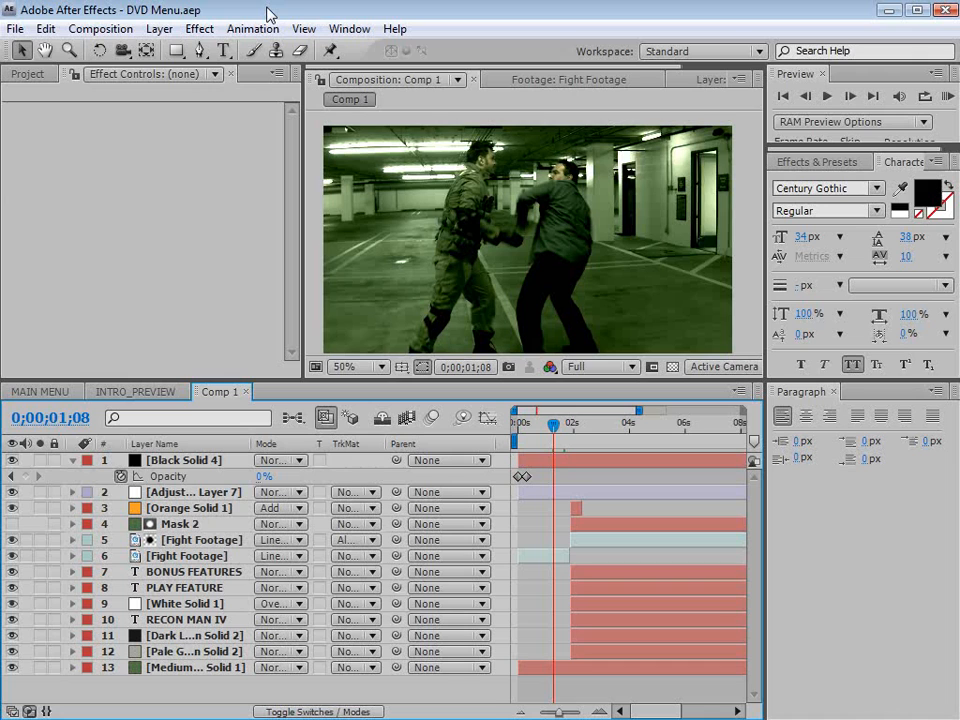
- Create a new composition named Comp 2 with the NTSC DV Widescreen preset and a duration of 0;00;15;00
click(22, 73)
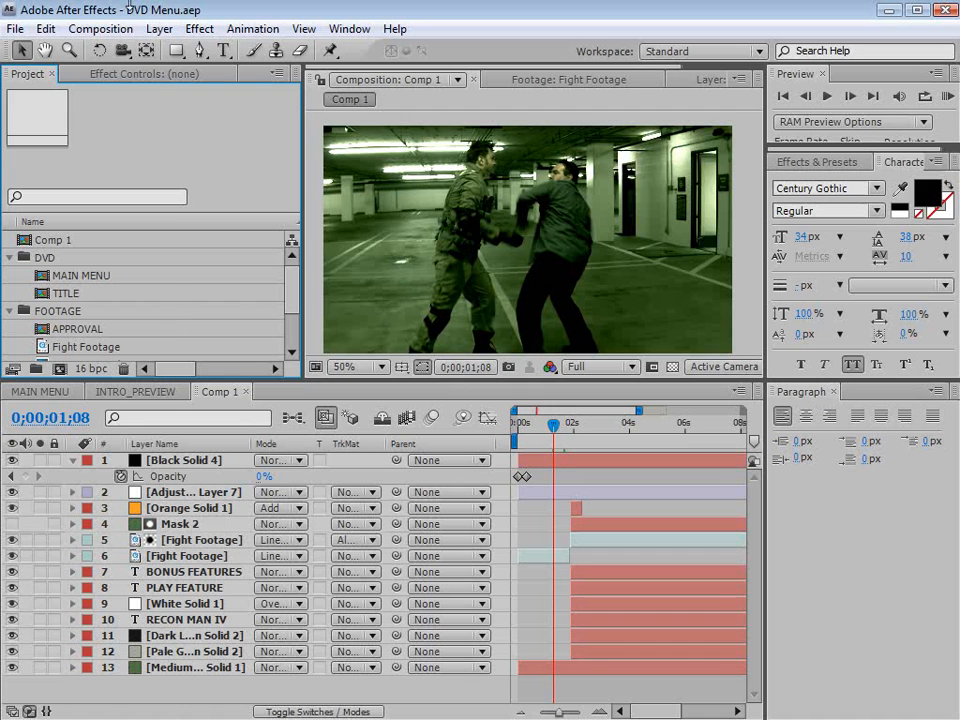
click(92, 30)
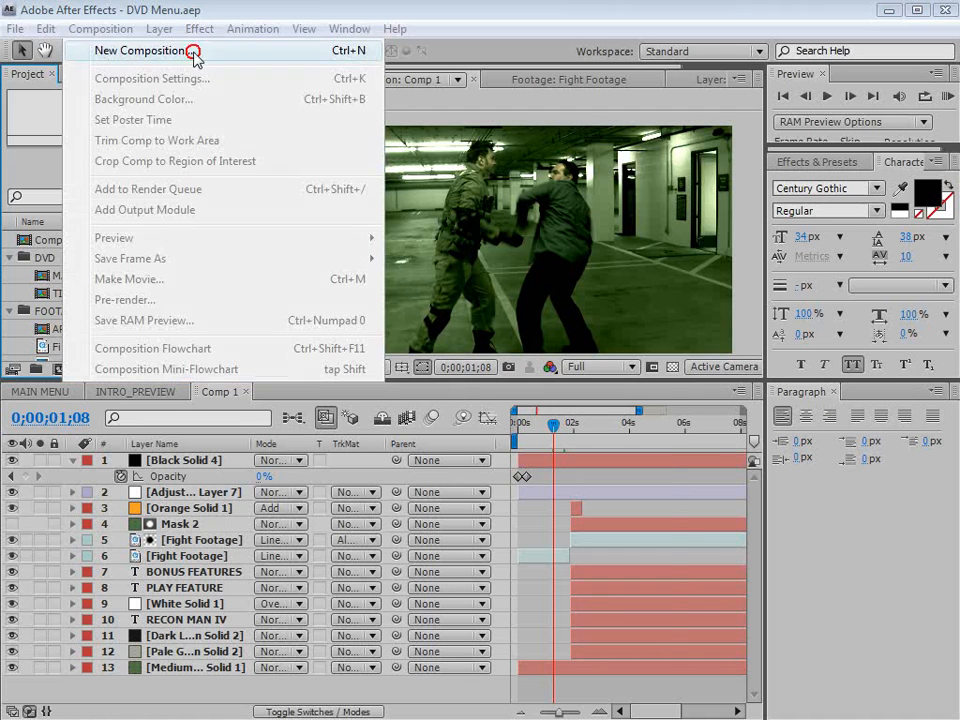
click(133, 50)
click(392, 303)
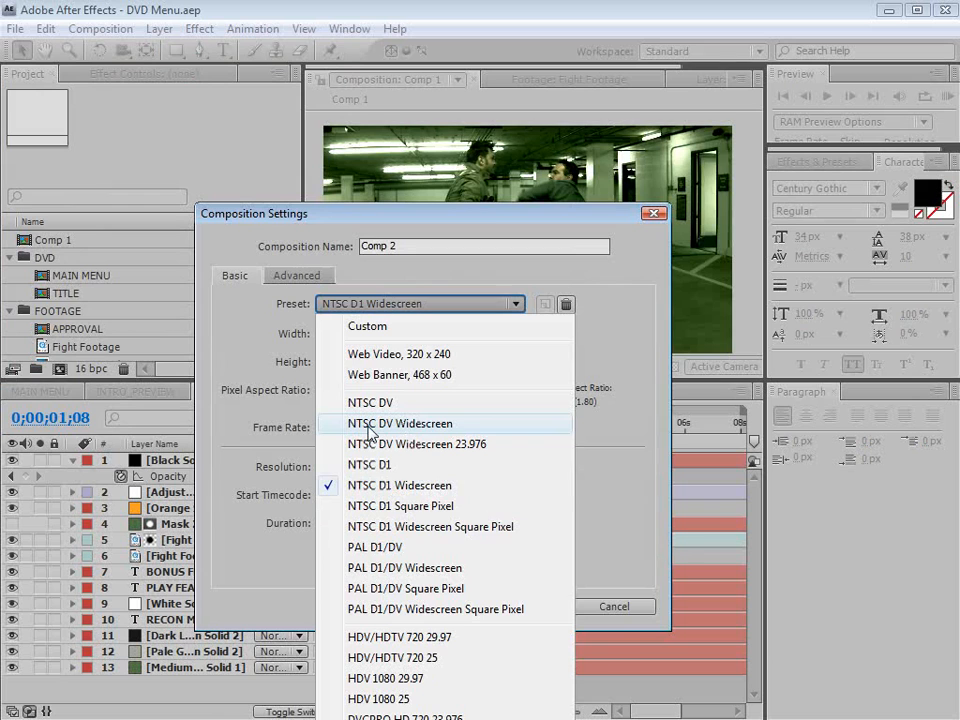
click(456, 424)
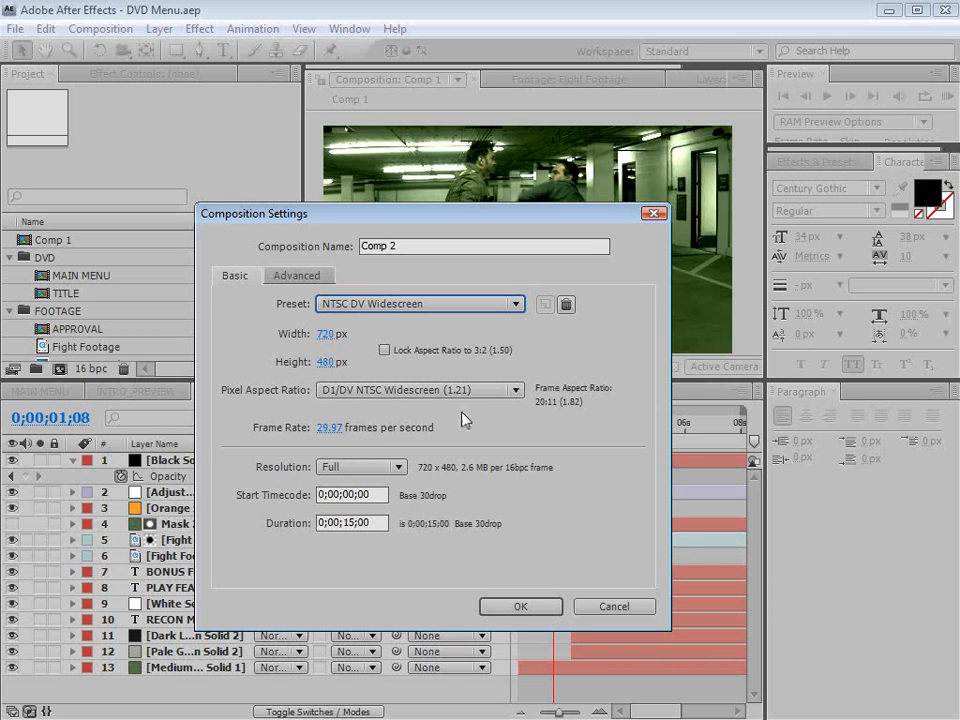
click(519, 607)
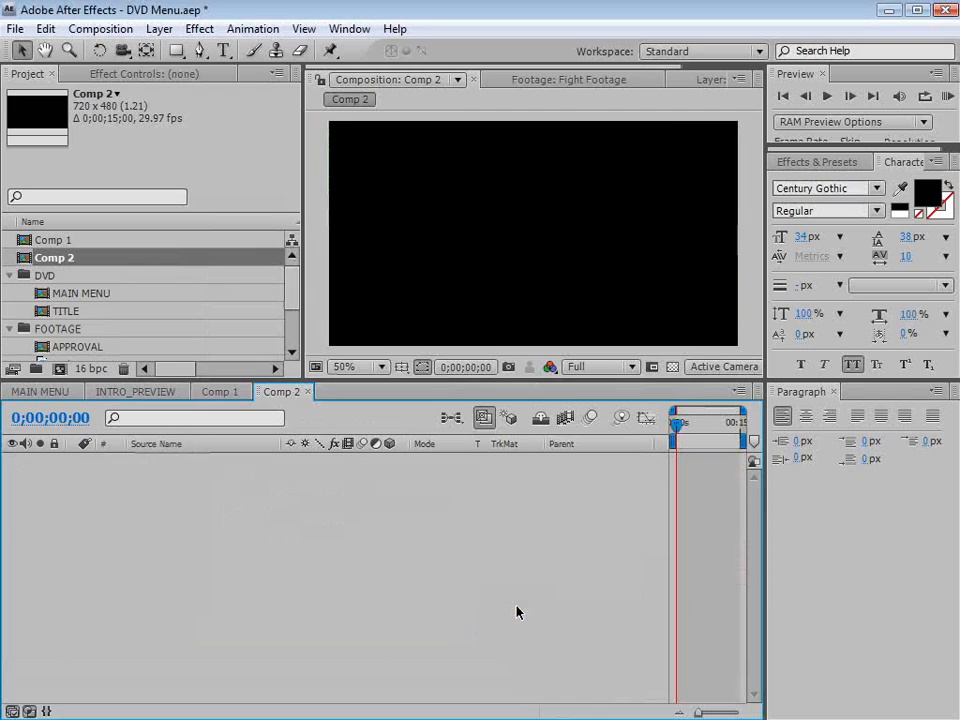
- Hide the Parent column in Comp 2's timeline and add Comp 1 as a layer starting at time zero
right_click(545, 443)
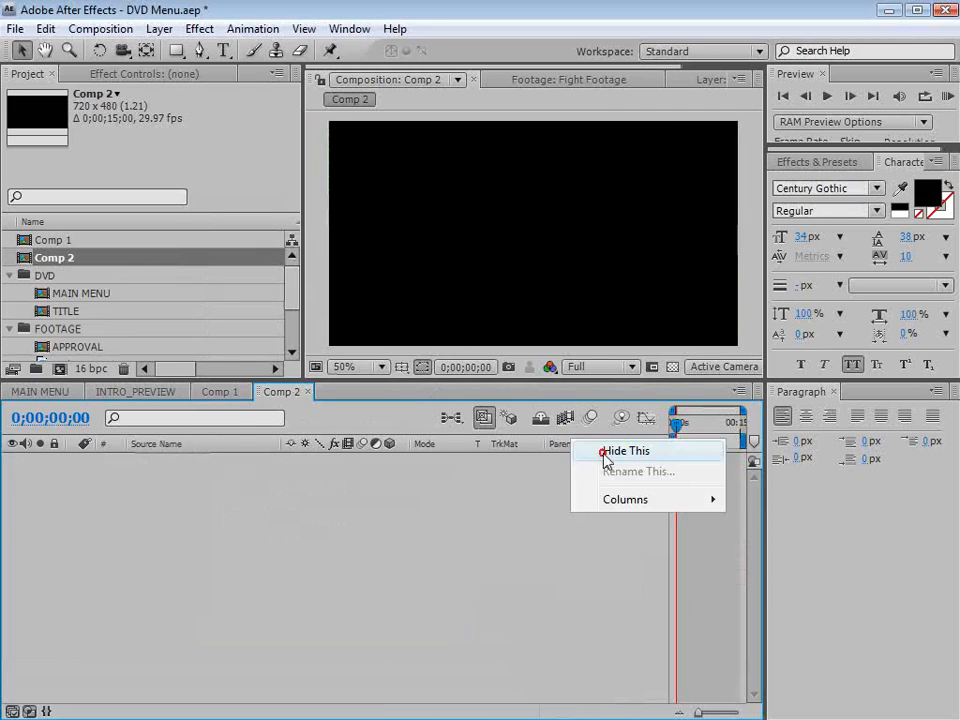
click(600, 450)
click(30, 240)
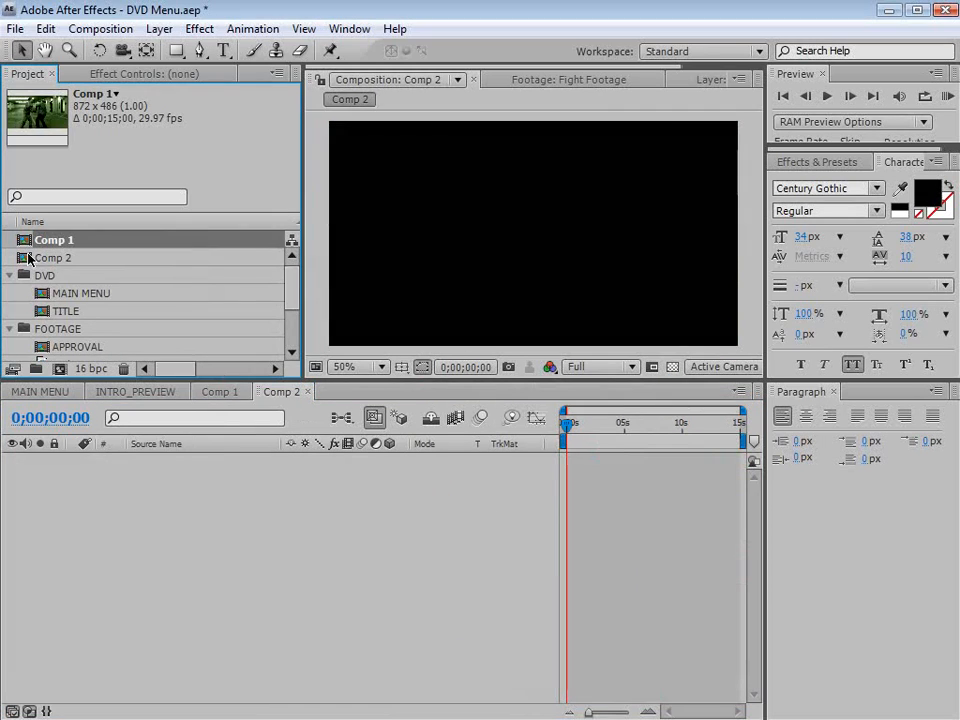
drag(25, 243, 565, 470)
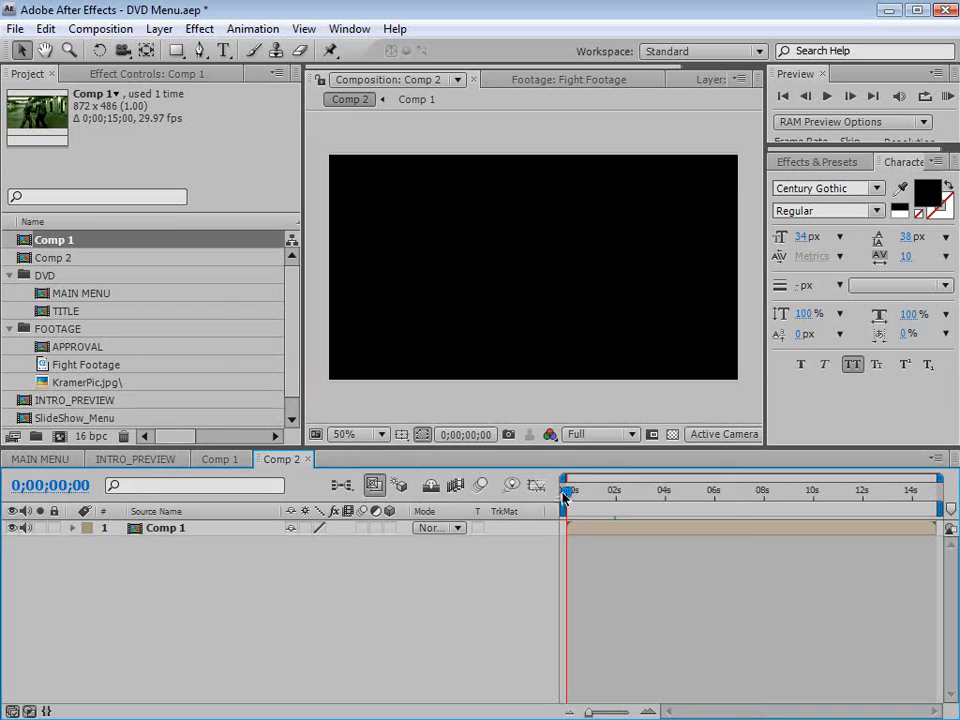
- Examine how the nested Comp 1 fits the edges of the Comp 2 frame at 0;00;02;15
drag(565, 497, 631, 492)
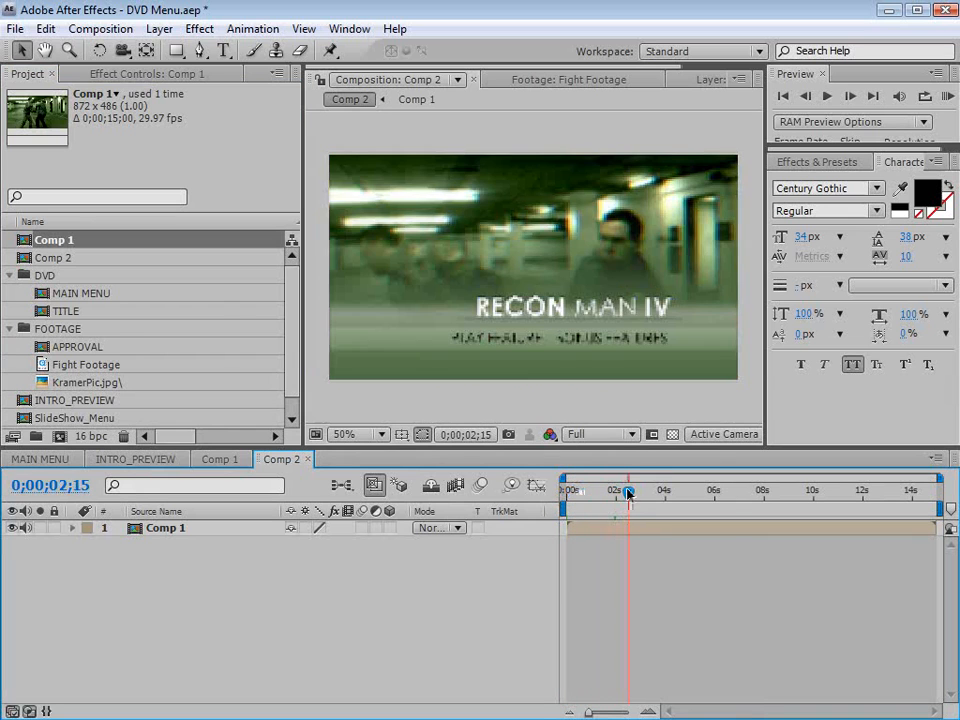
scroll(553, 354, up, 1)
key(space)
drag(448, 397, 476, 279)
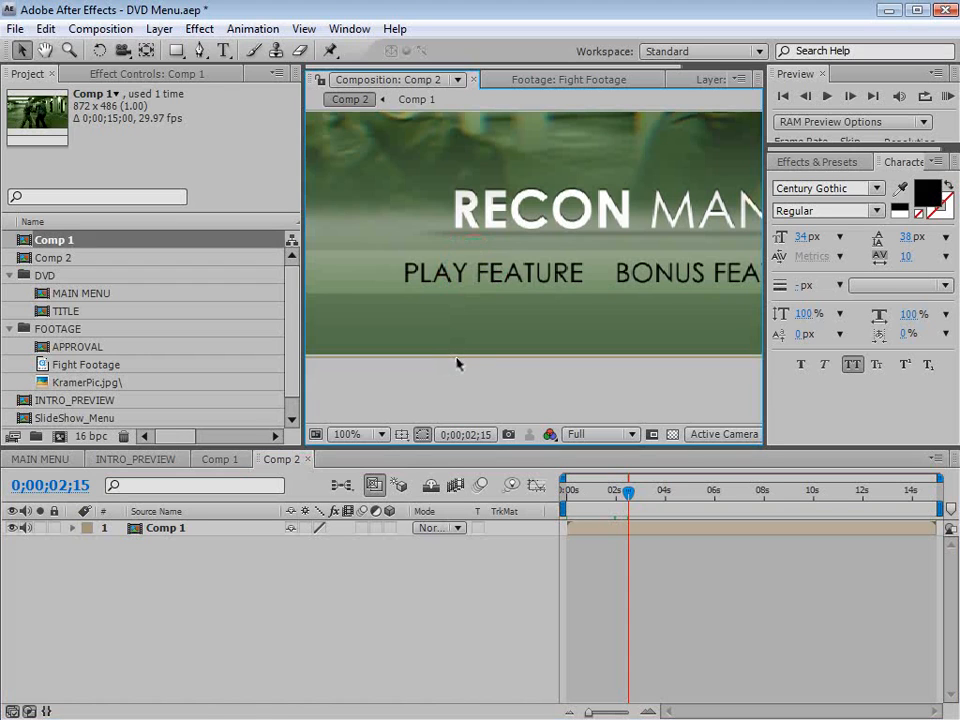
scroll(458, 363, down, 1)
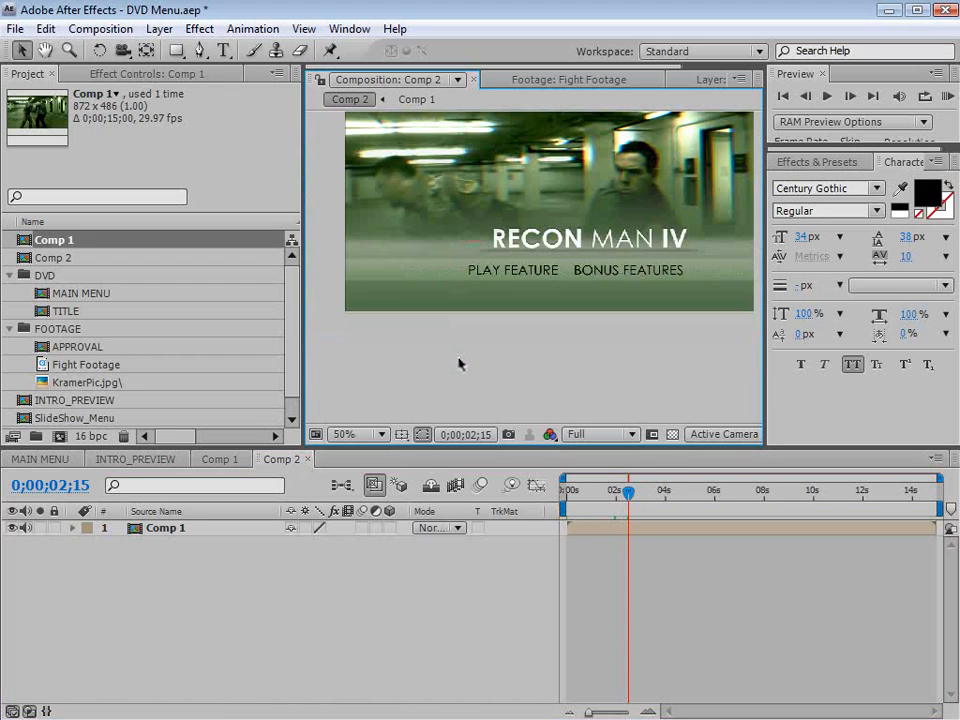
scroll(458, 363, up, 1)
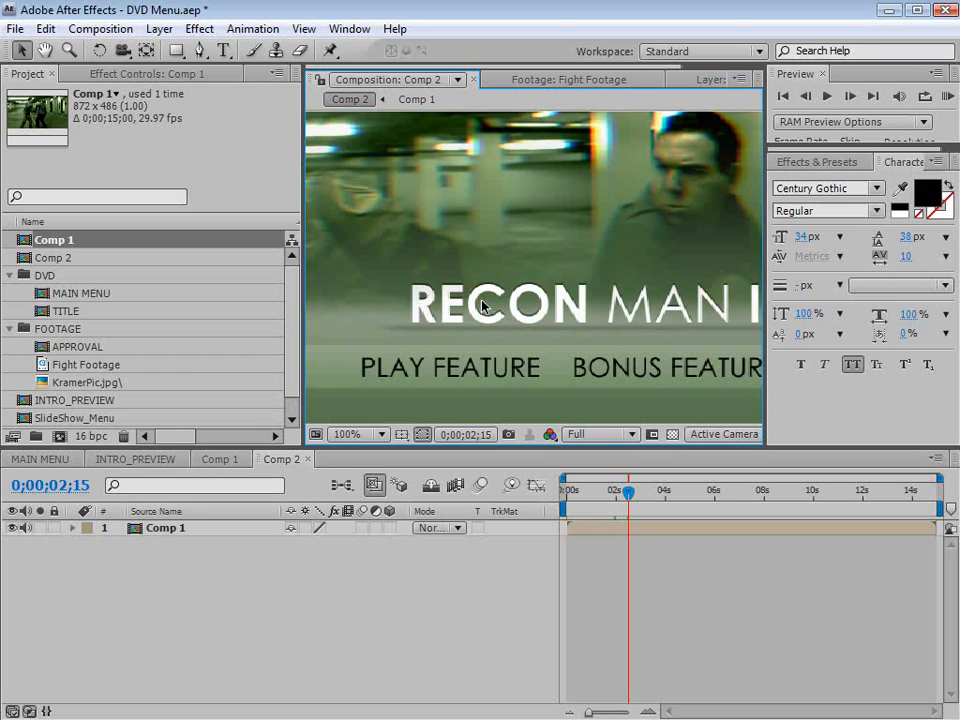
- Compare the enlarged Comp 2 view with pixel aspect ratio correction on and off, and leave the correction off
key(grave)
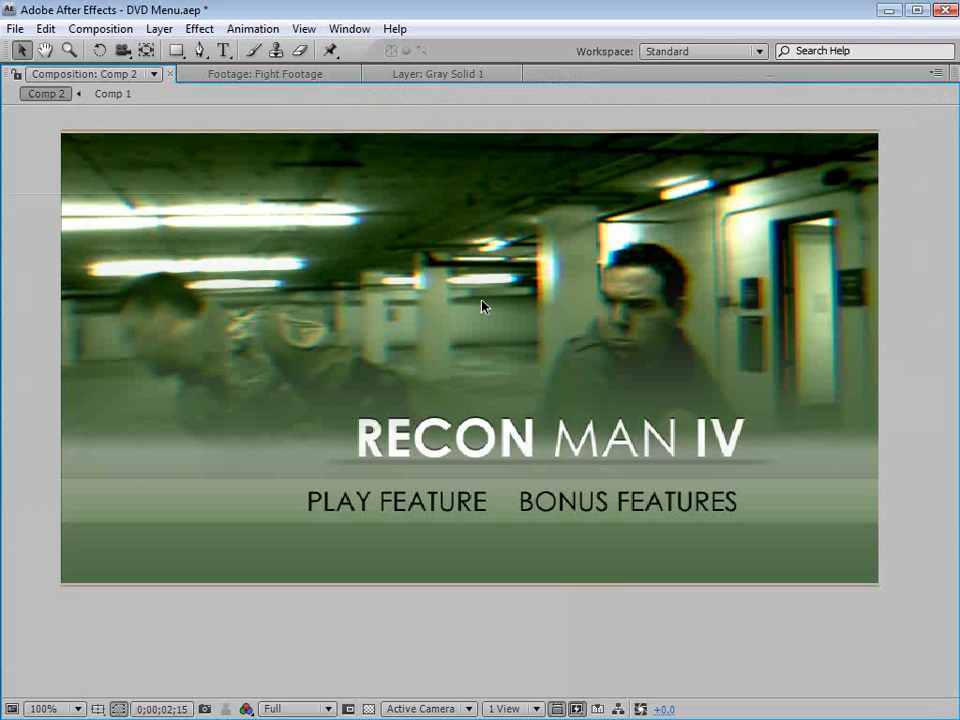
click(557, 709)
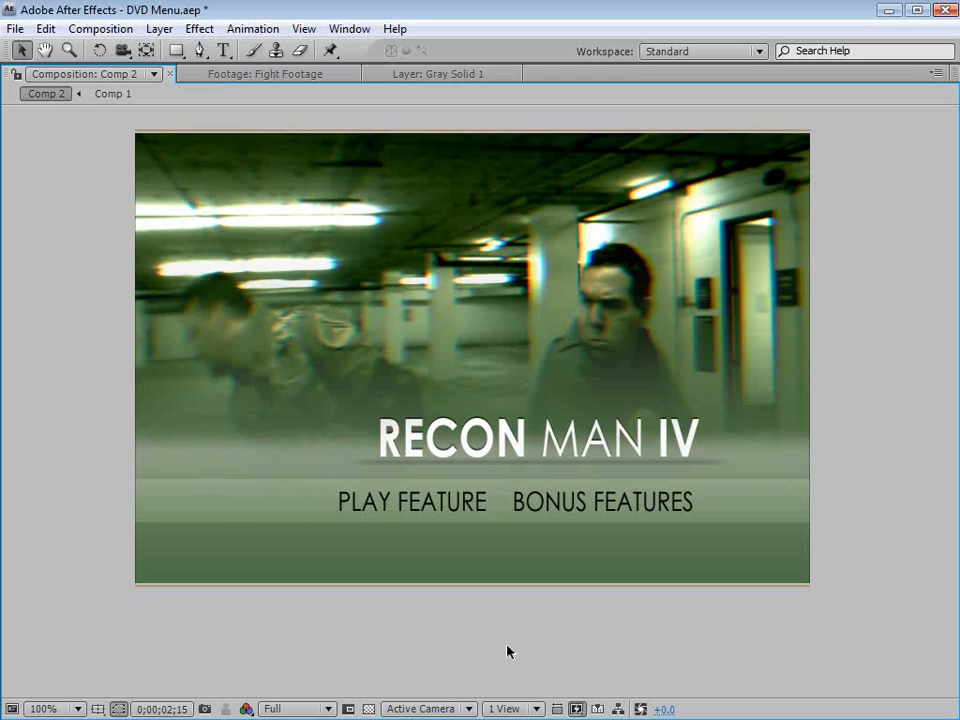
click(557, 708)
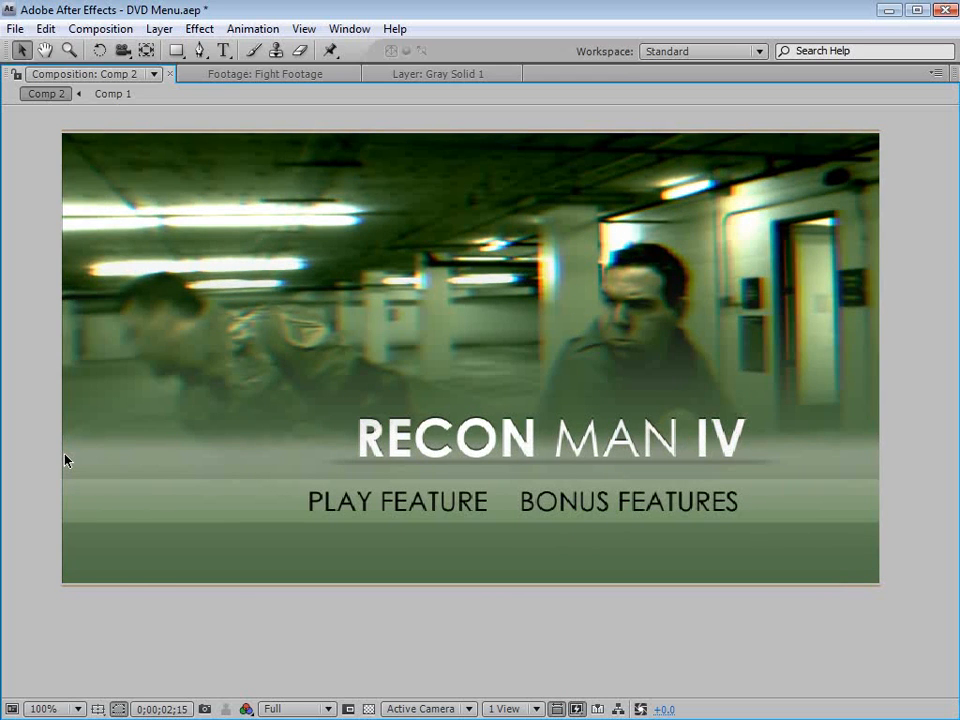
click(557, 708)
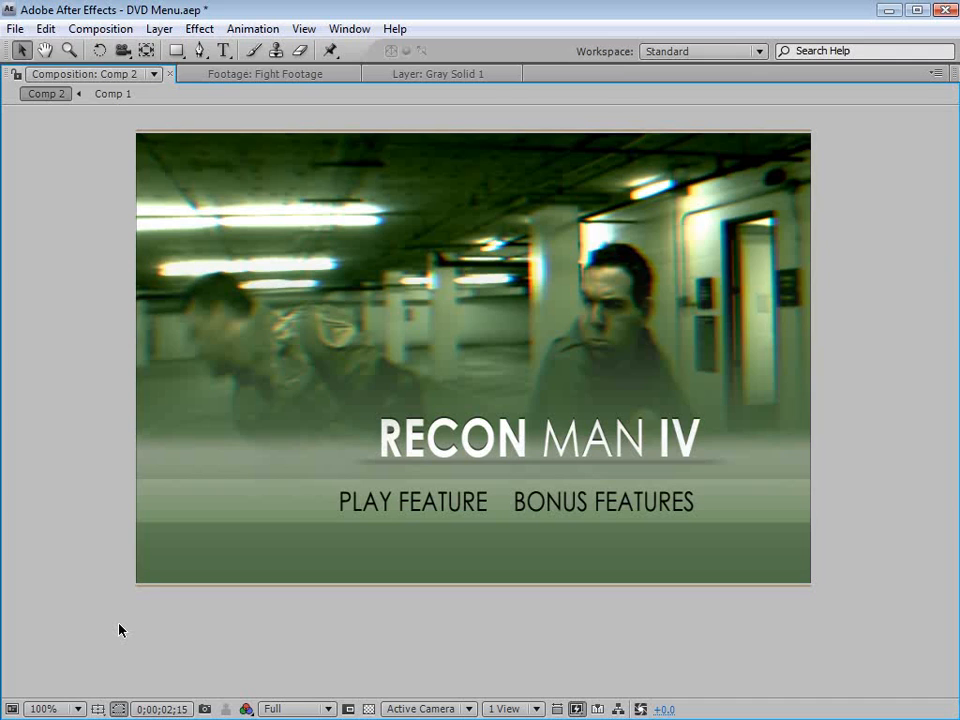
key(comma)
key(grave)
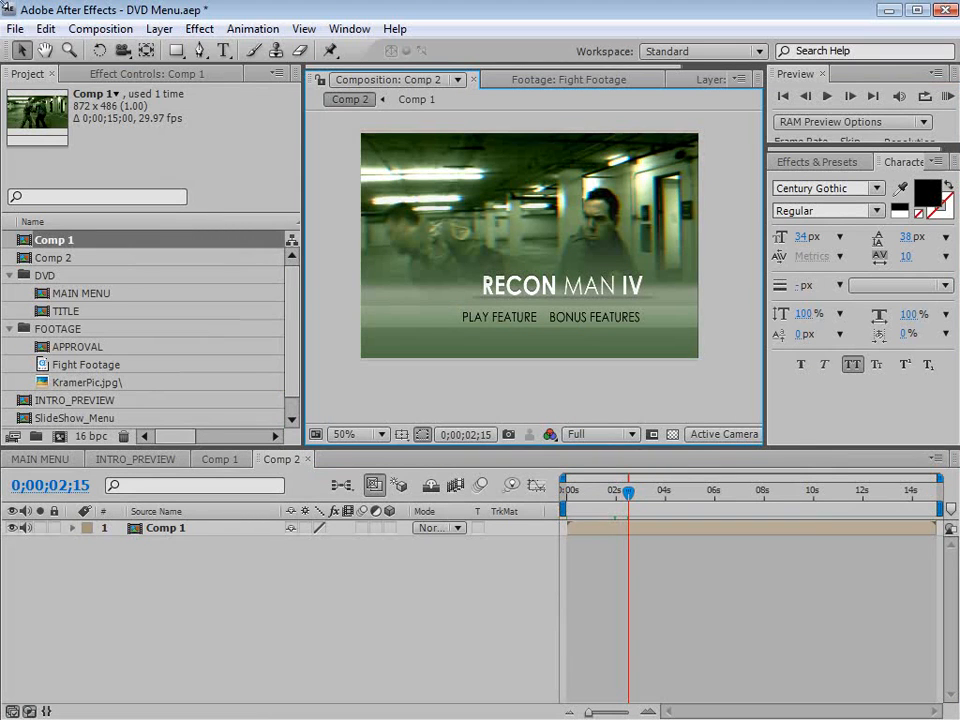
- Change Comp 2's composition preset to NTSC DV
click(96, 29)
click(150, 77)
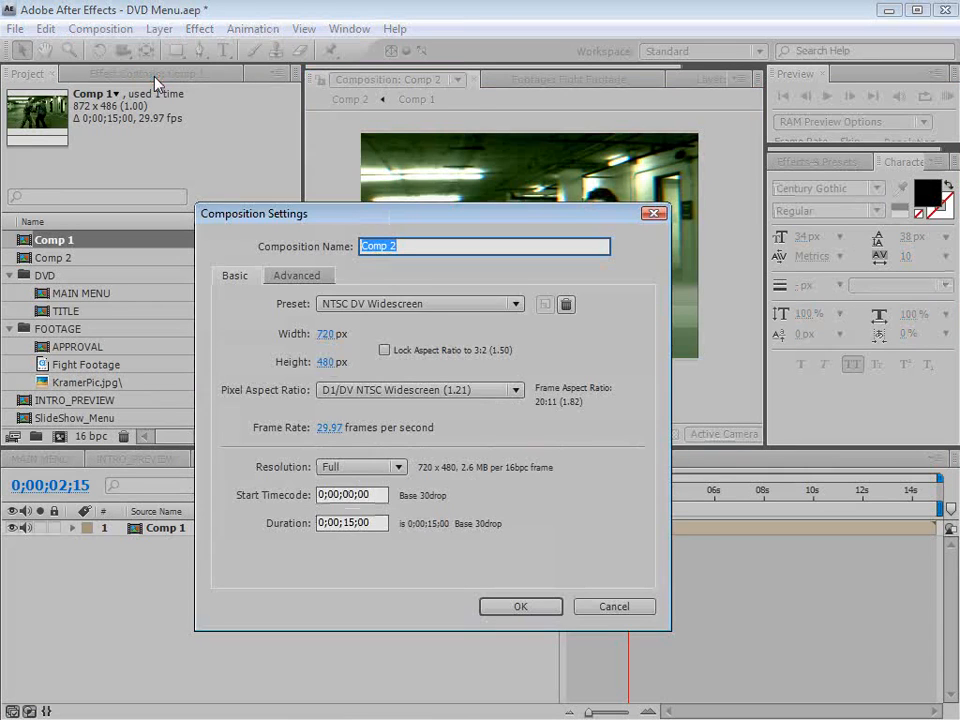
click(392, 306)
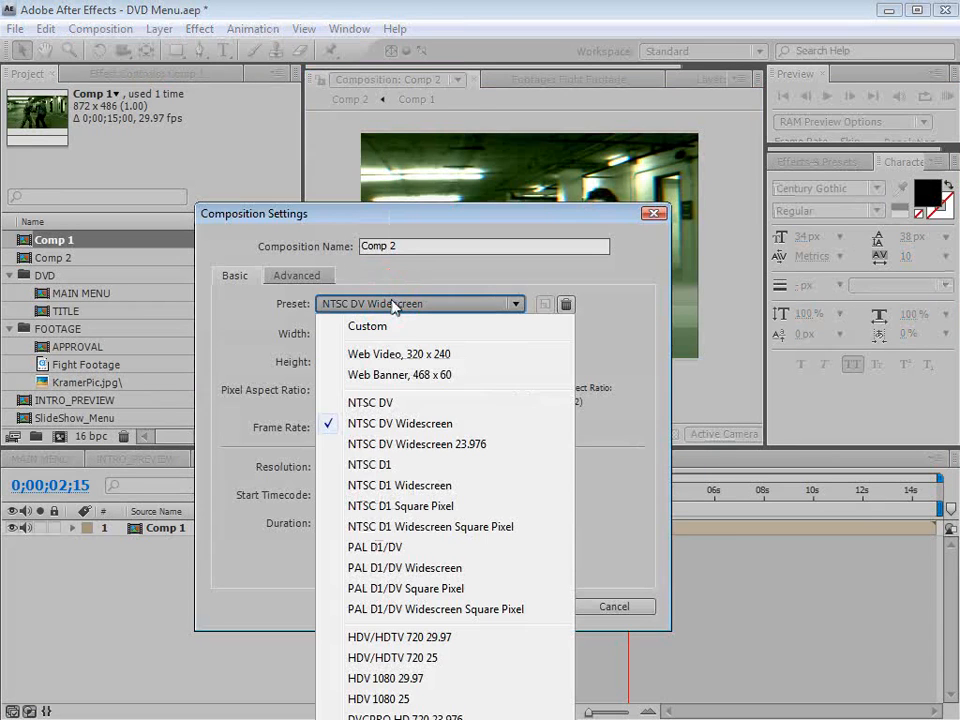
click(358, 402)
drag(549, 213, 306, 274)
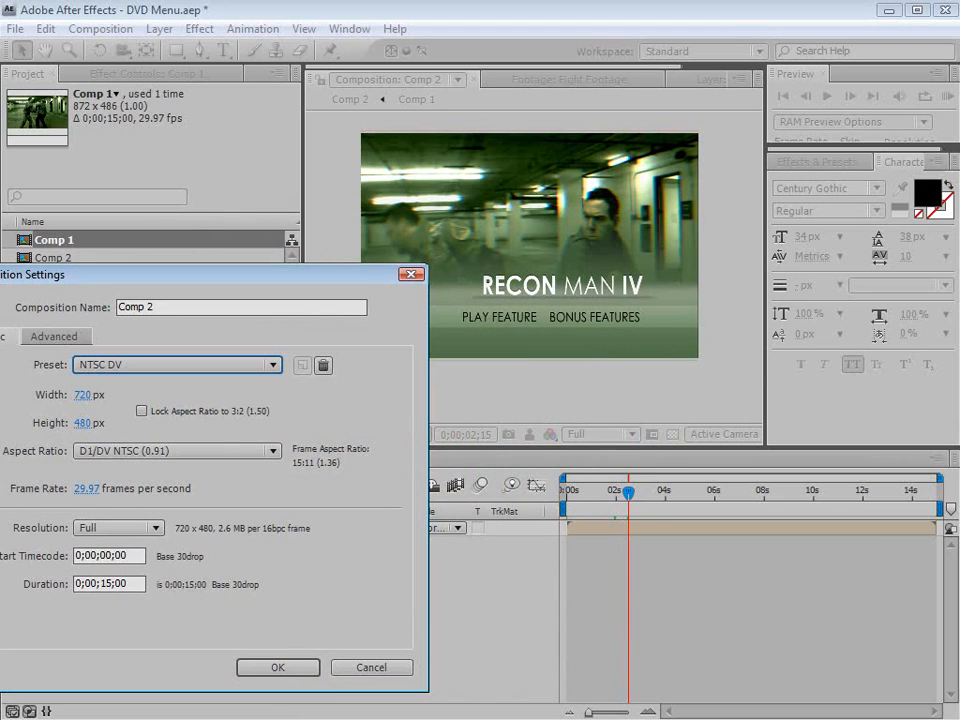
click(278, 668)
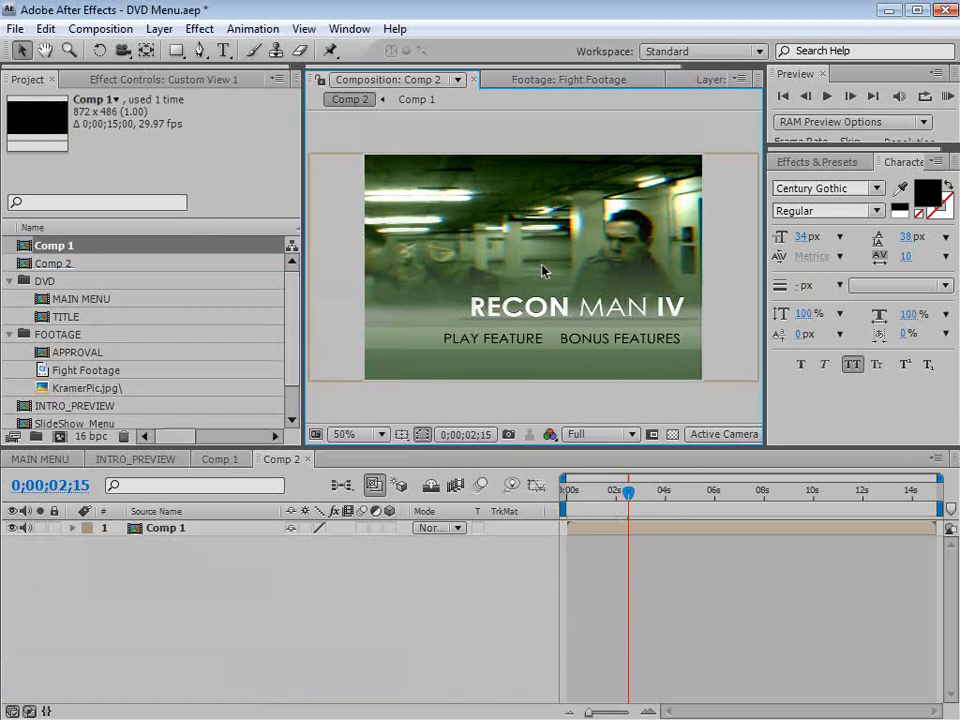
- Try shifting the Comp 1 layer sideways at 100% view so the menu text sits within the title-safe guides
key(grave)
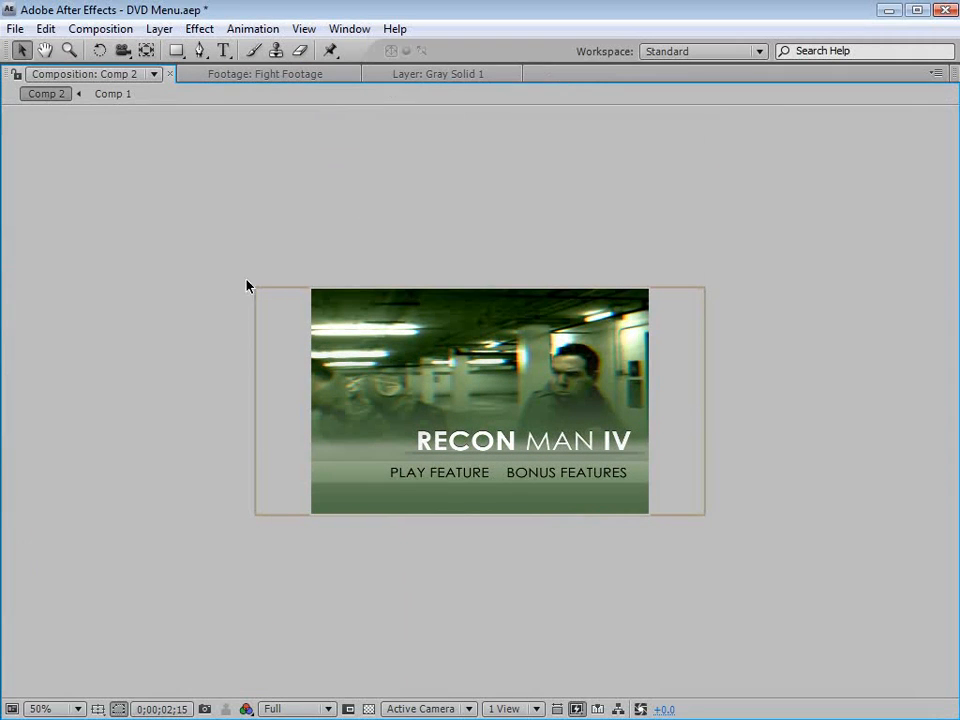
click(572, 450)
key(period)
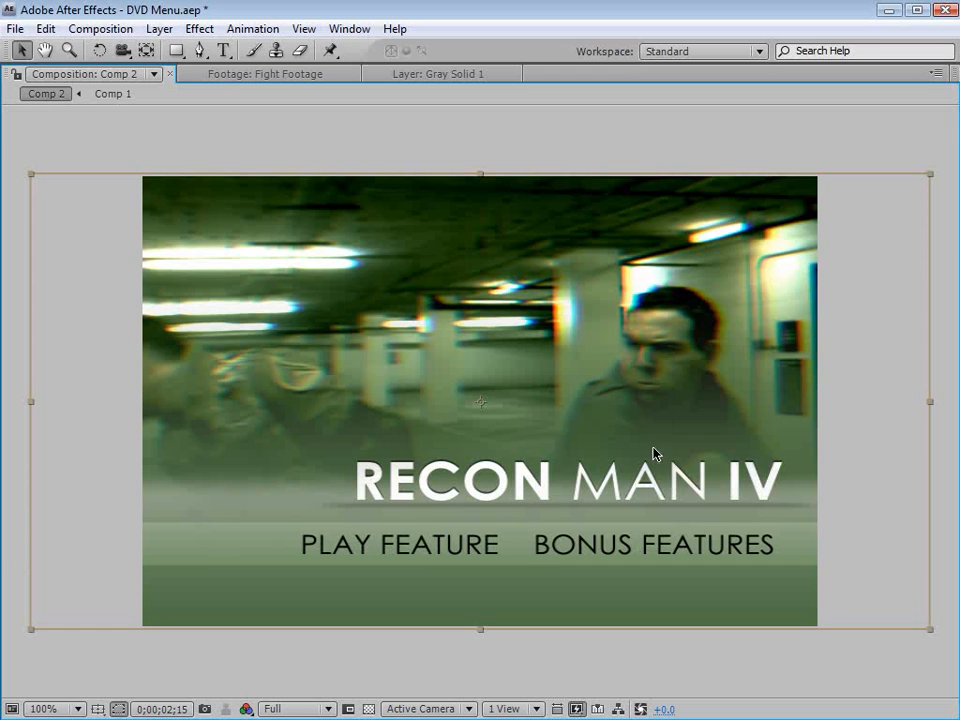
key(apostrophe)
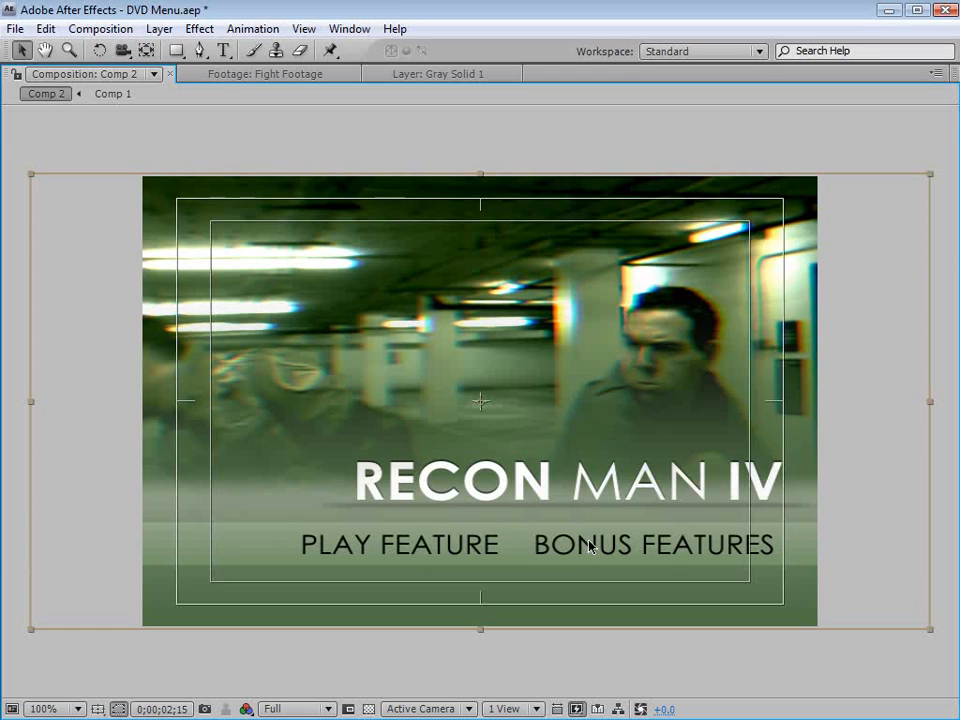
drag(647, 561, 615, 568)
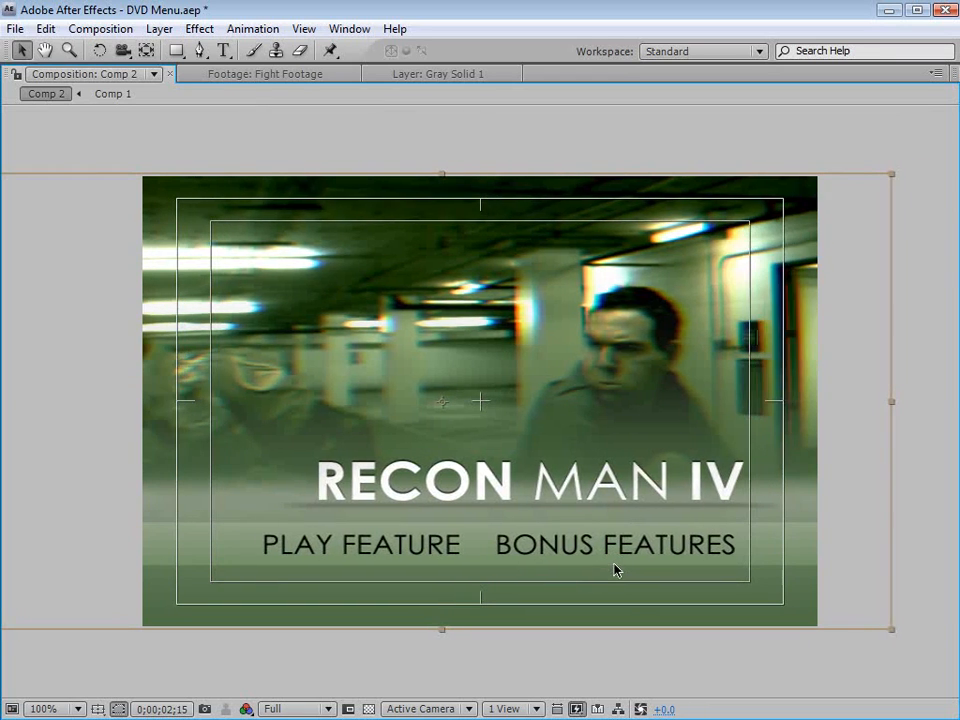
key(apostrophe)
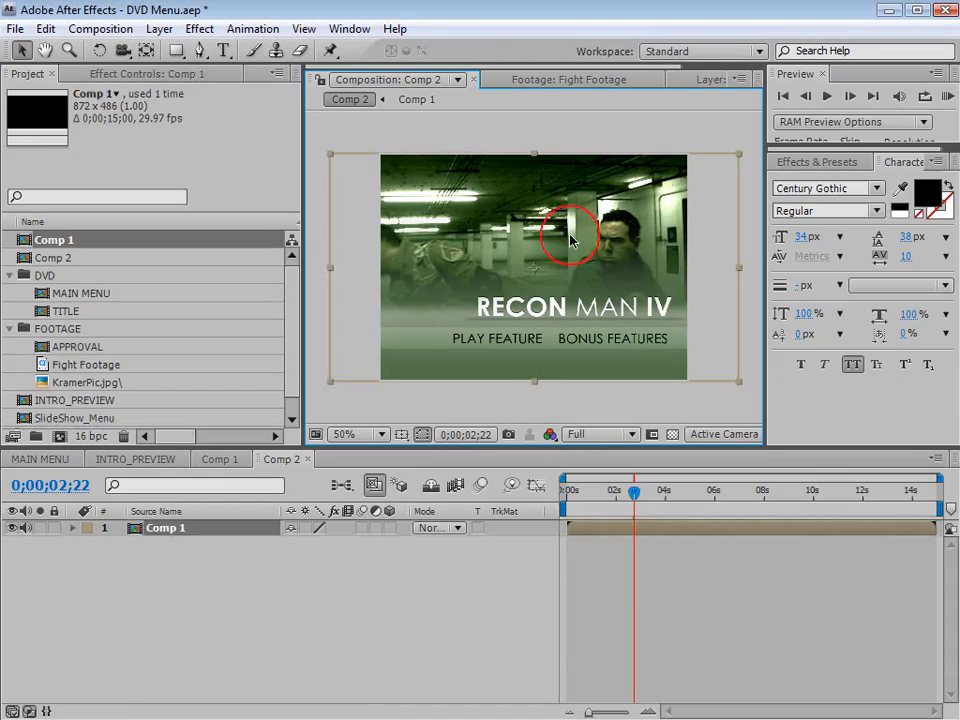
- Scale the Comp 1 layer down proportionally to the frame width, letterboxed in the enlarged Comp 2 view
key(grave)
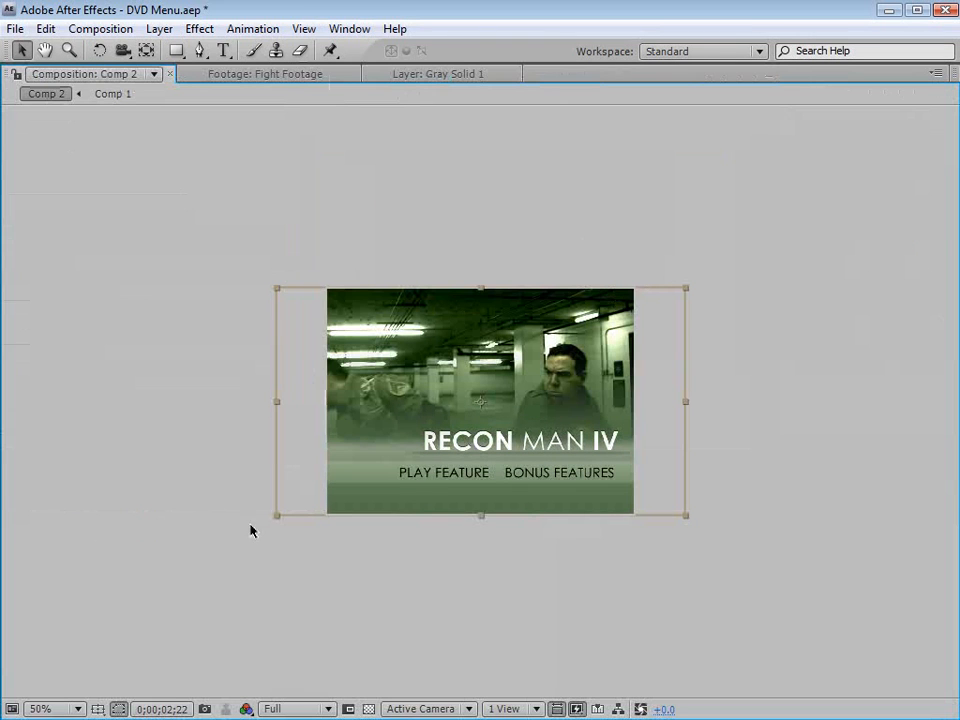
key(slash)
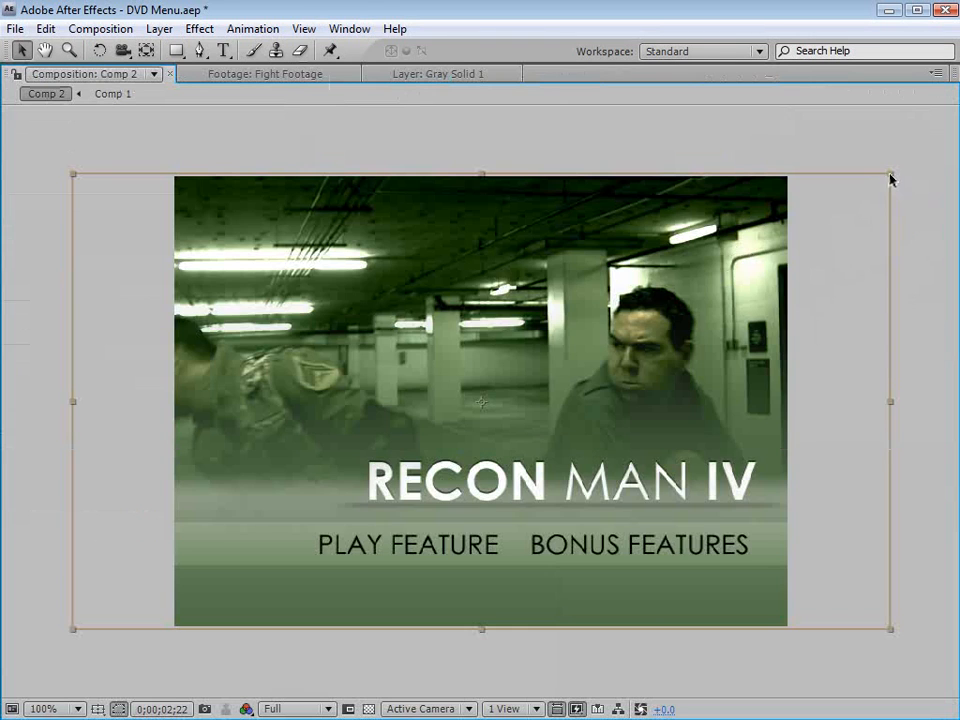
drag(889, 176, 806, 236)
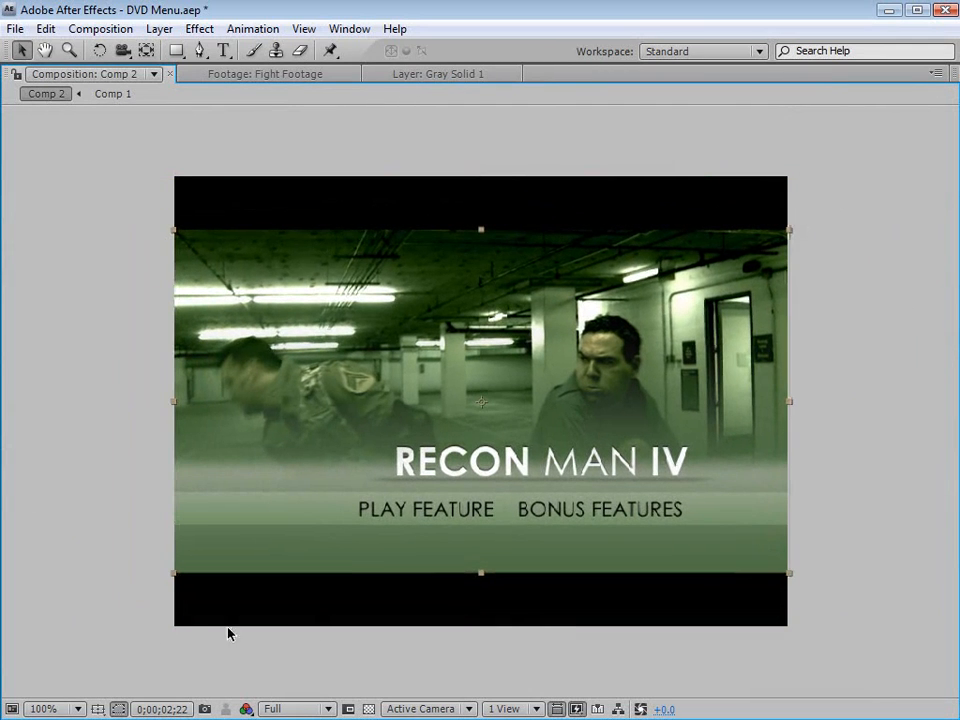
click(868, 581)
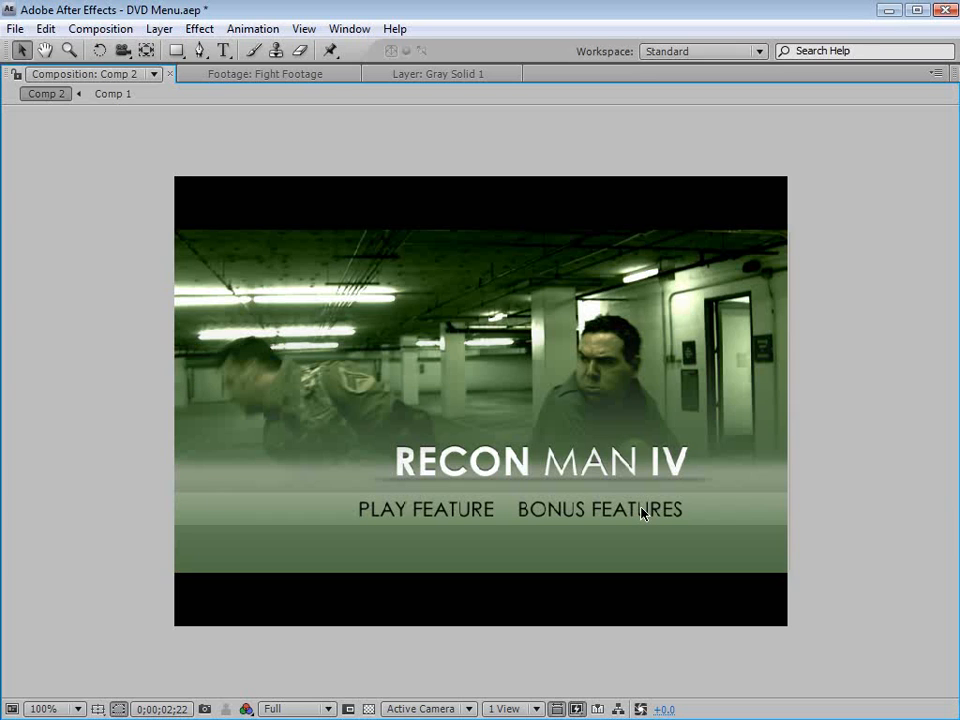
- Change Comp 2's composition preset to NTSC DV Widescreen
click(100, 28)
click(107, 79)
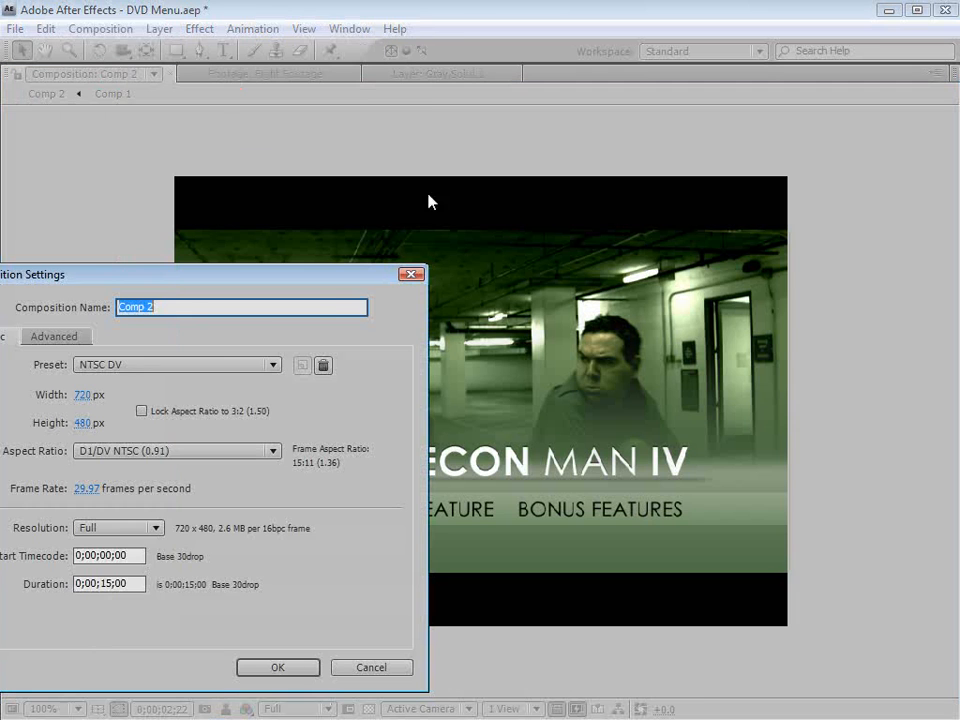
click(140, 366)
click(184, 491)
click(278, 667)
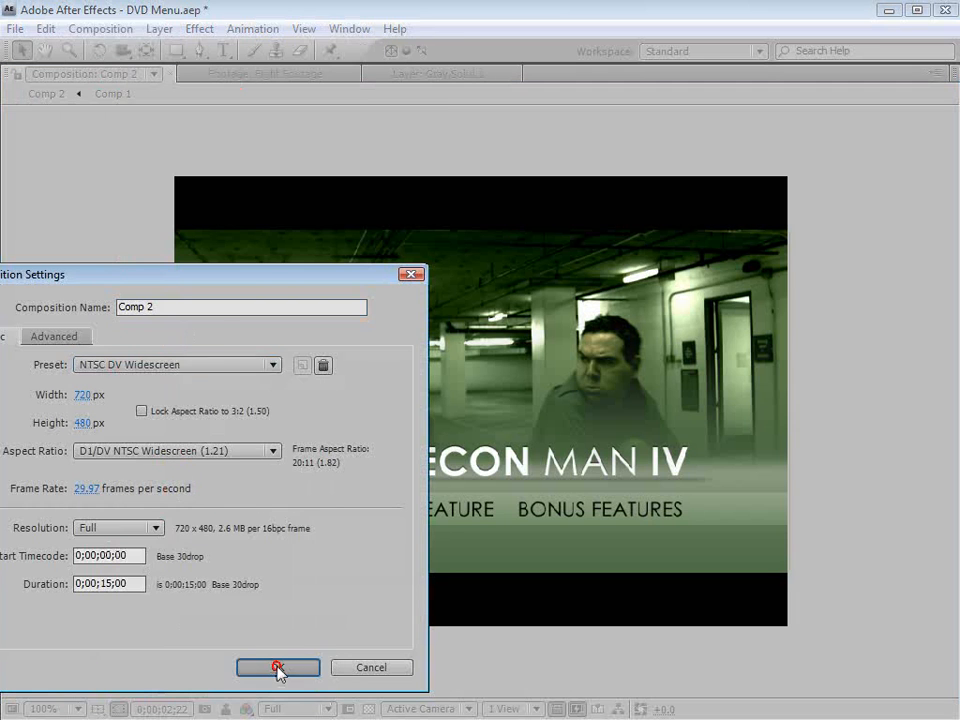
- Fit the Comp 1 layer to the full widescreen frame of Comp 2
click(311, 369)
right_click(314, 366)
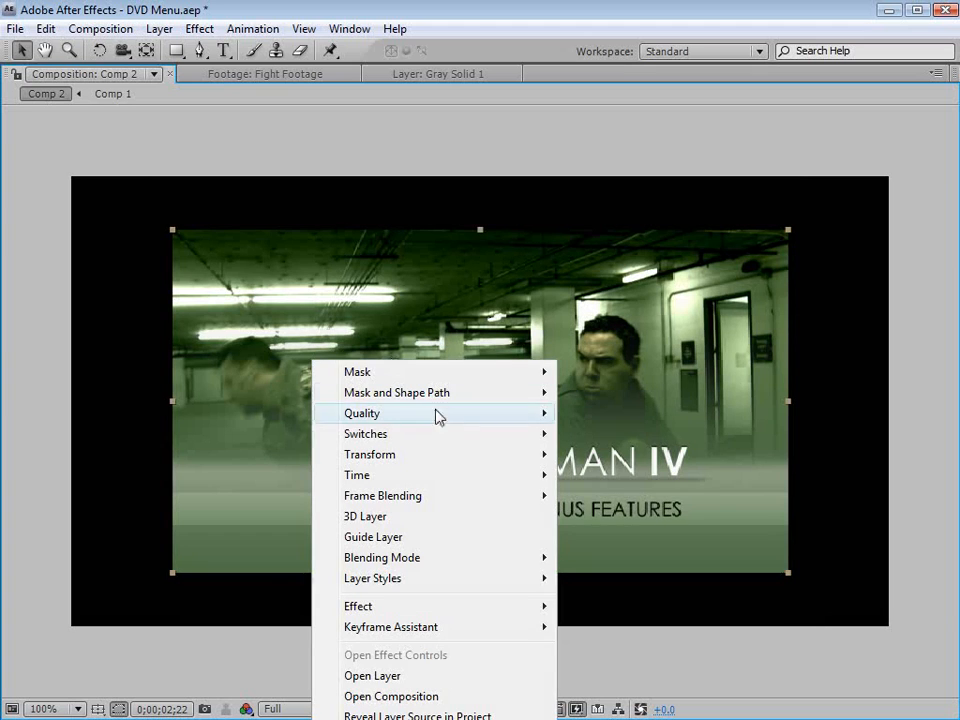
mouse_move(424, 454)
click(593, 455)
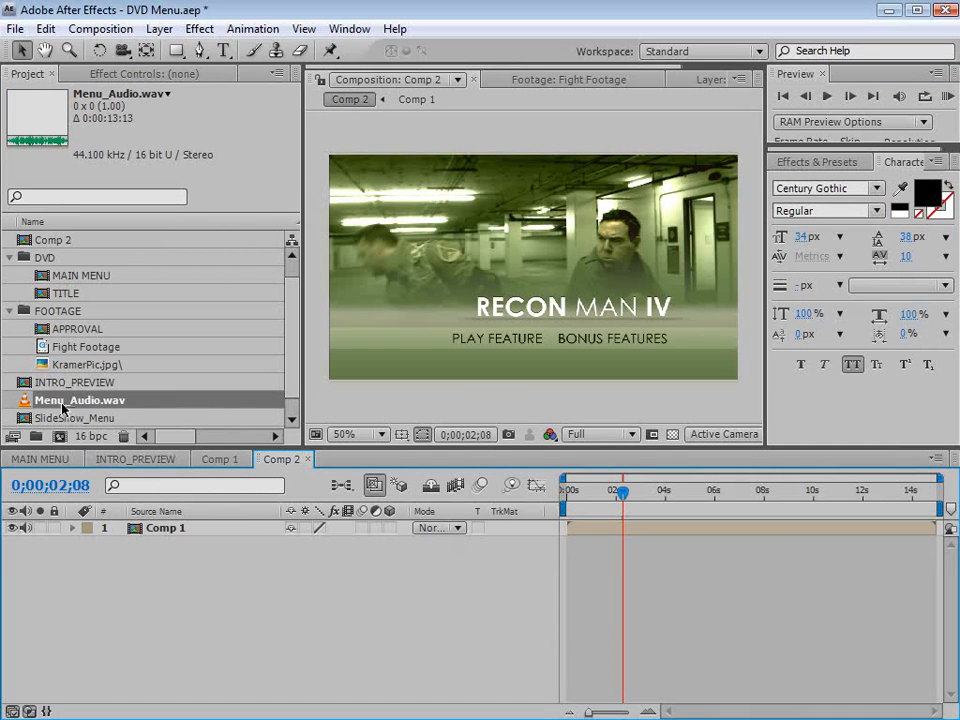
- Add Menu_Audio.wav beneath Comp 1 in Comp 2's timeline and give the audio layer a red label
drag(50, 402, 92, 548)
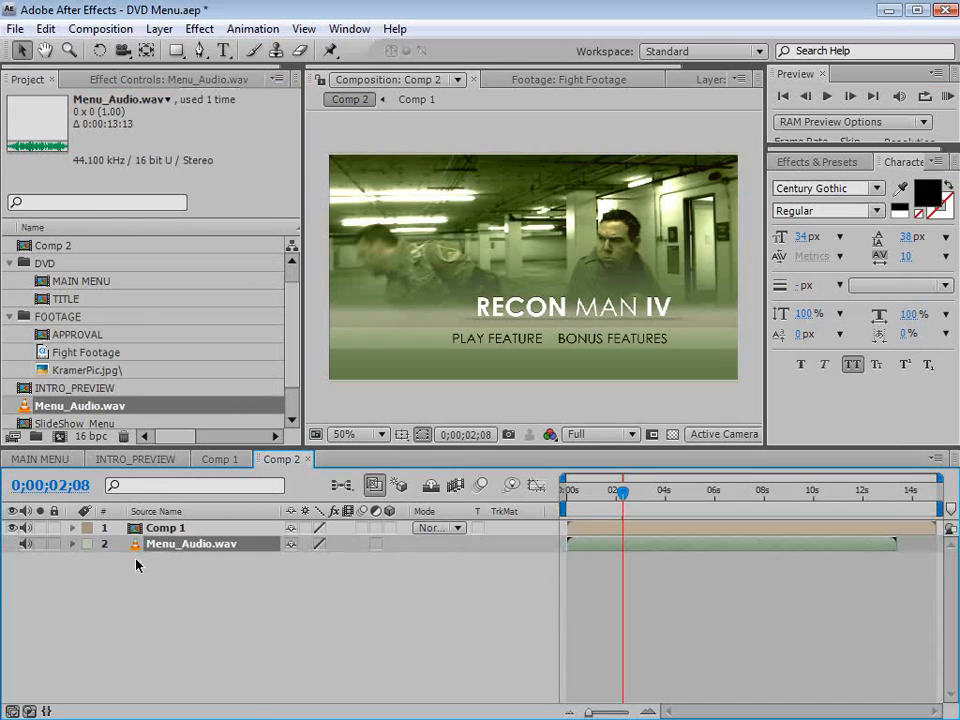
click(88, 545)
click(96, 619)
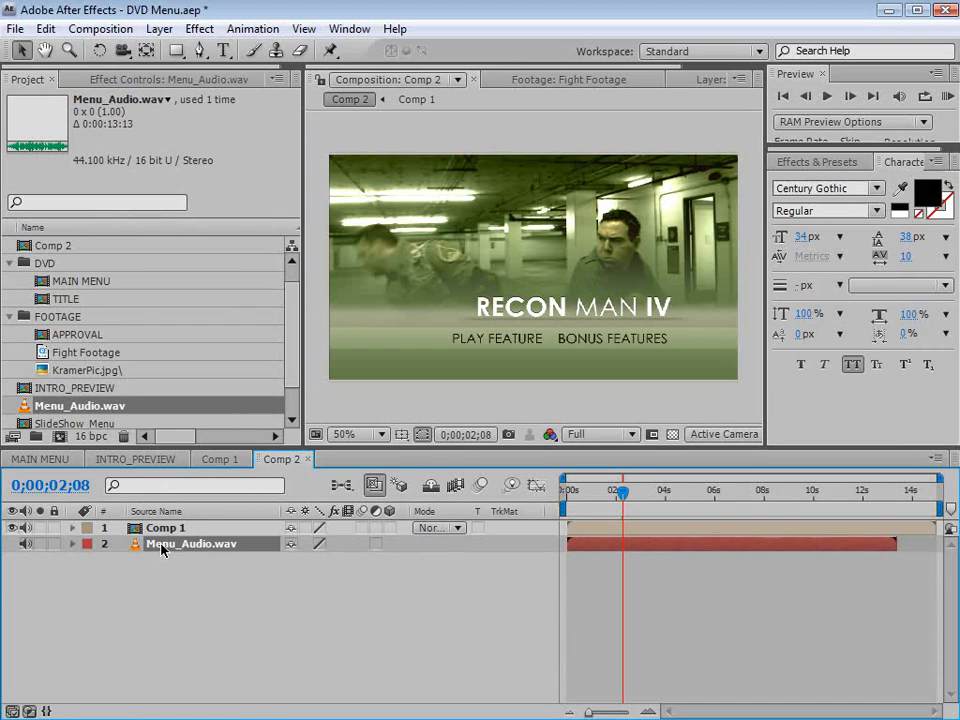
- Reveal the audio waveform of the Menu_Audio.wav layer, enlarged over its first four seconds
key(l)
key(l)
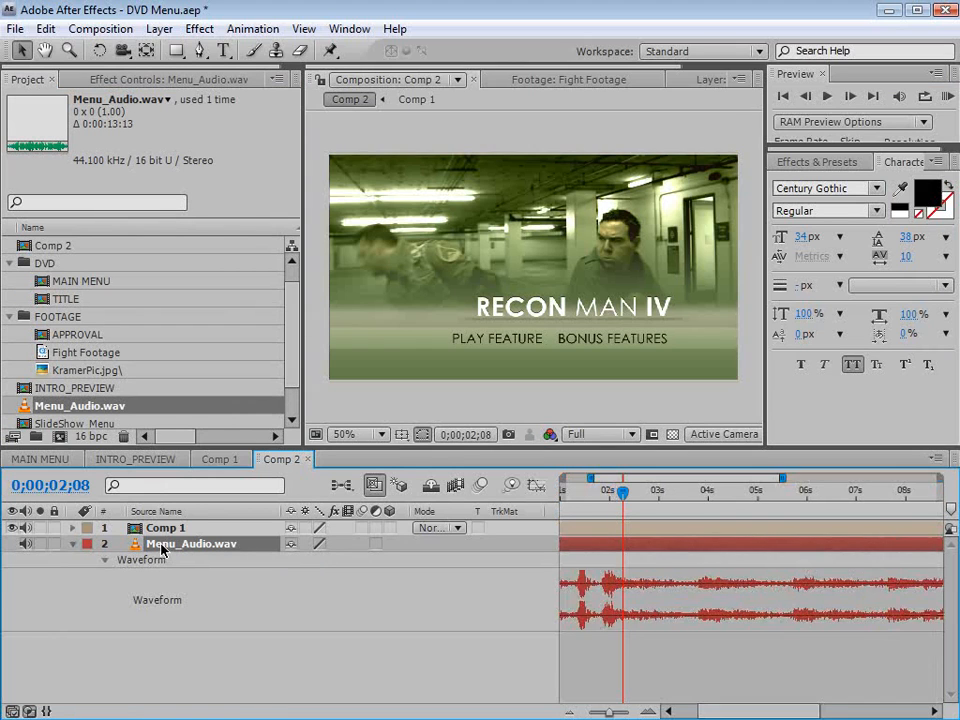
key(equal)
key(equal)
drag(747, 706, 717, 706)
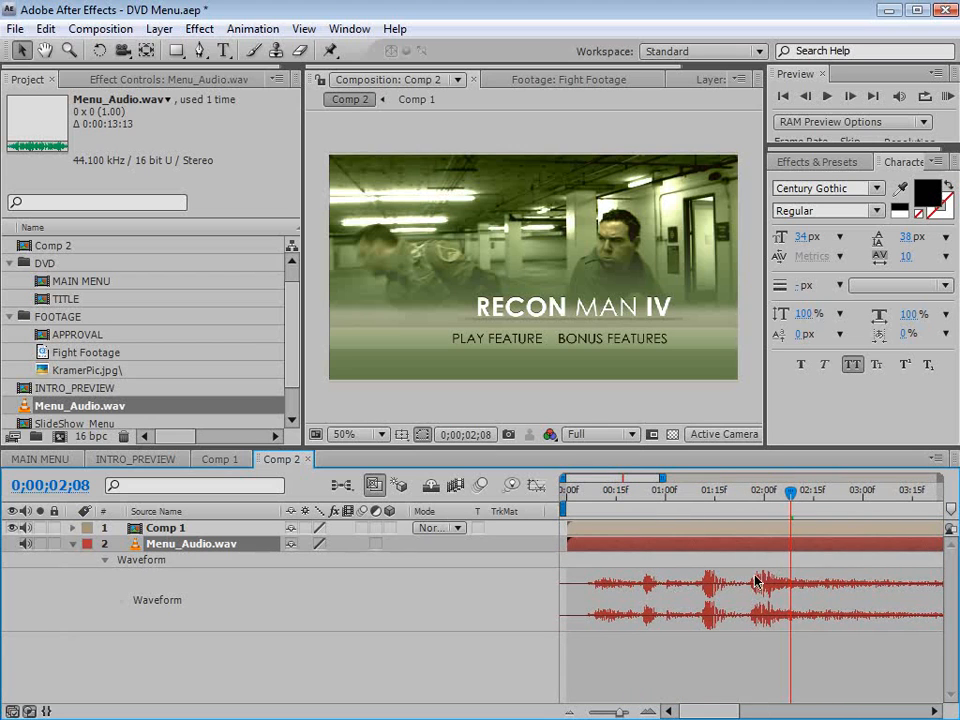
- Examine how the picture's twitches line up with the audio peak around two seconds and with the end of the sound
click(751, 491)
drag(751, 491, 788, 491)
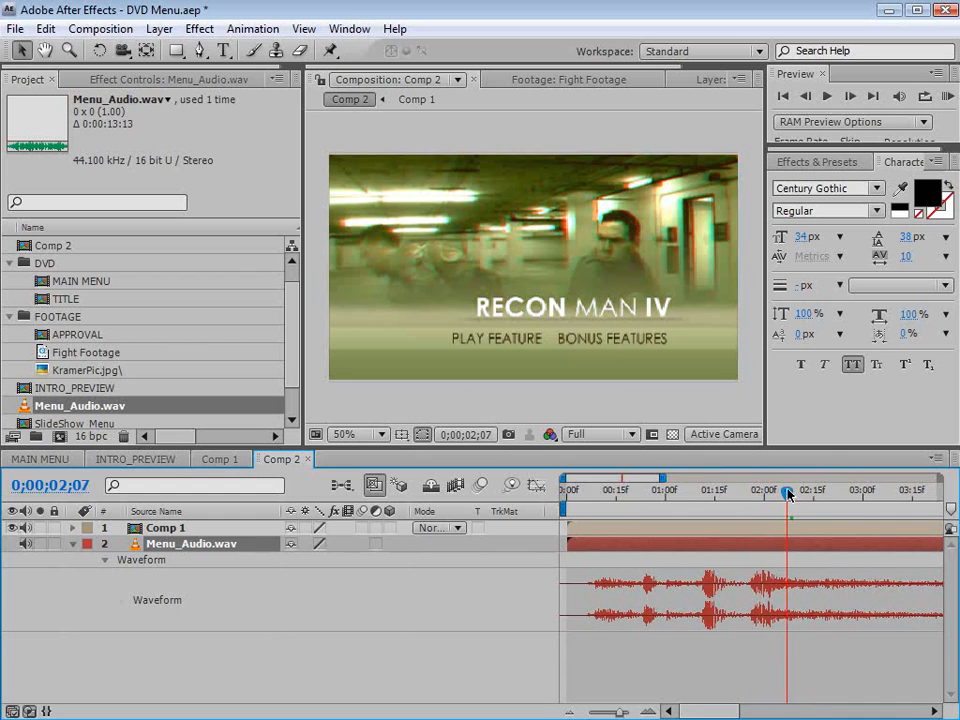
key(minus)
key(minus)
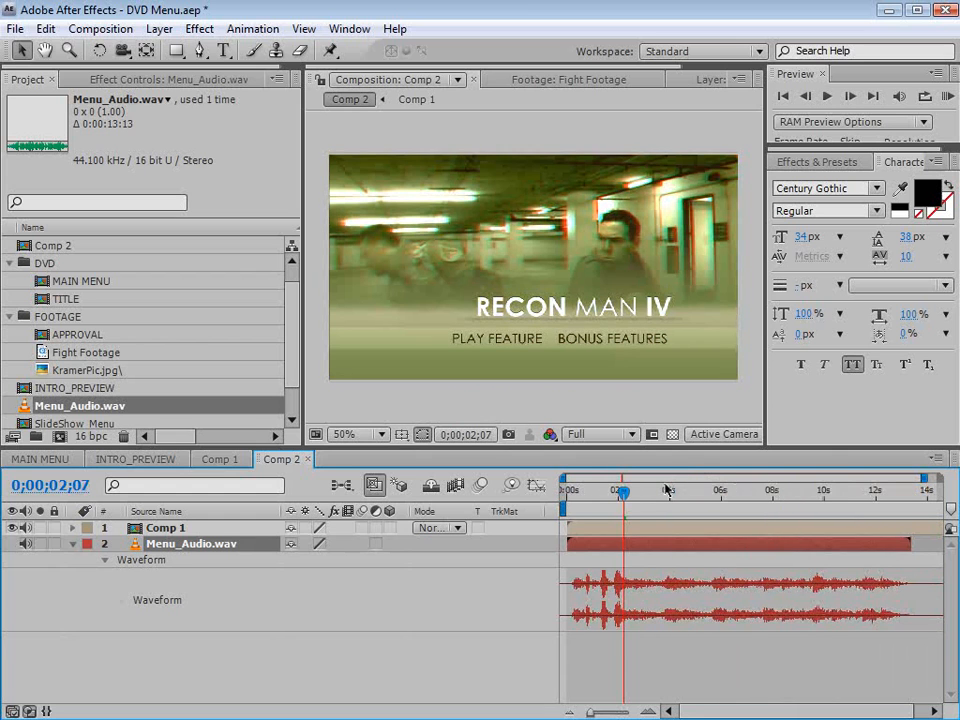
drag(664, 493, 911, 519)
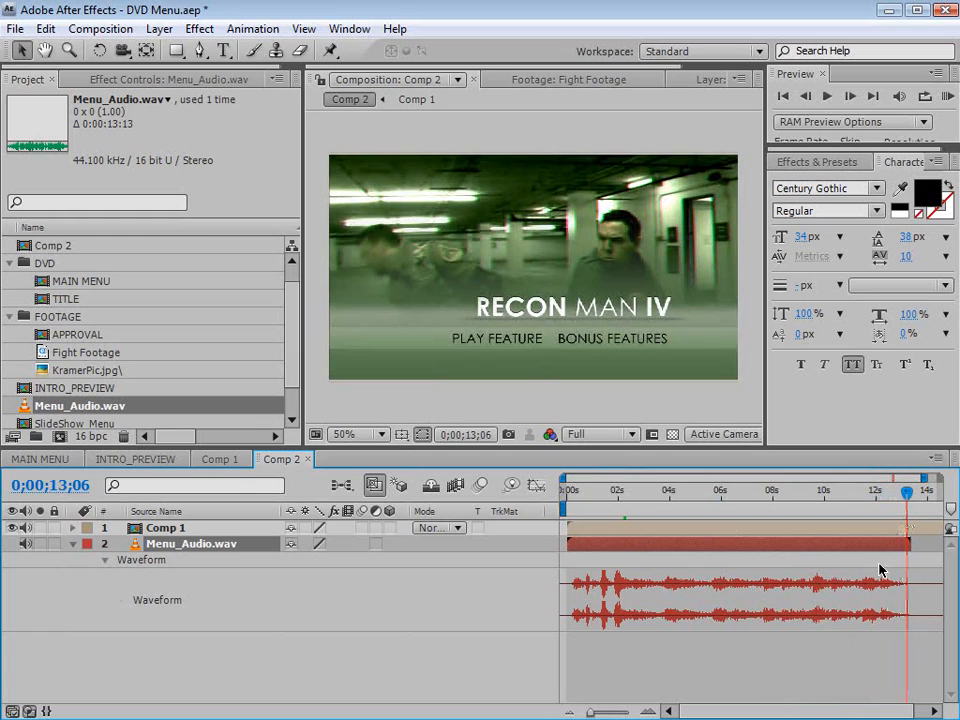
drag(614, 490, 616, 491)
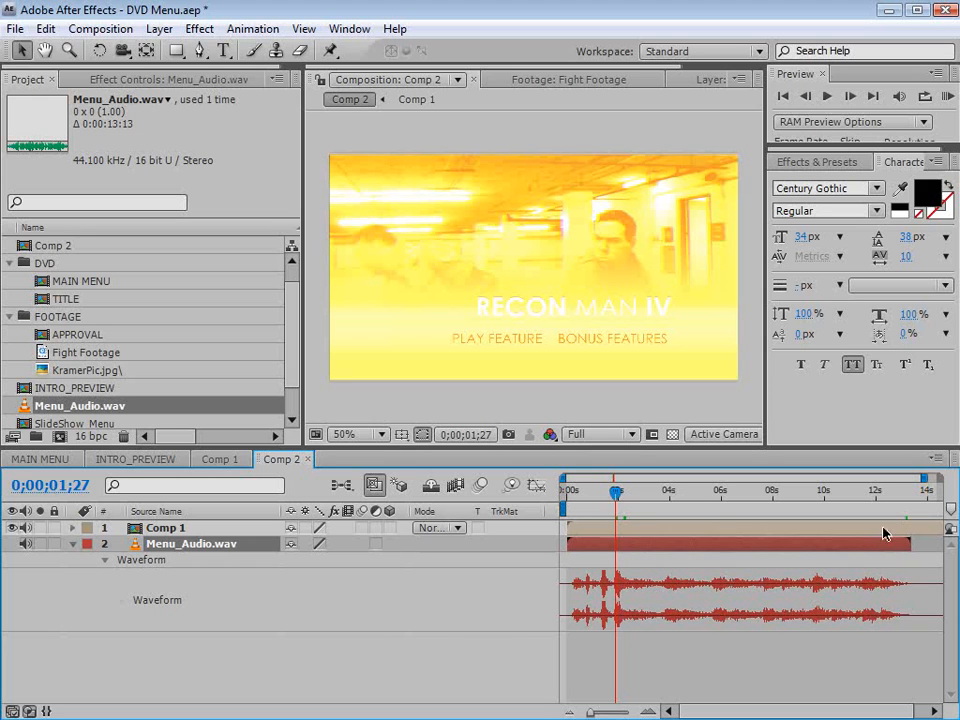
- End Comp 2's work area at the audio layer's end, 0;00;13;11, and trim the composition to the work area
drag(927, 500, 912, 496)
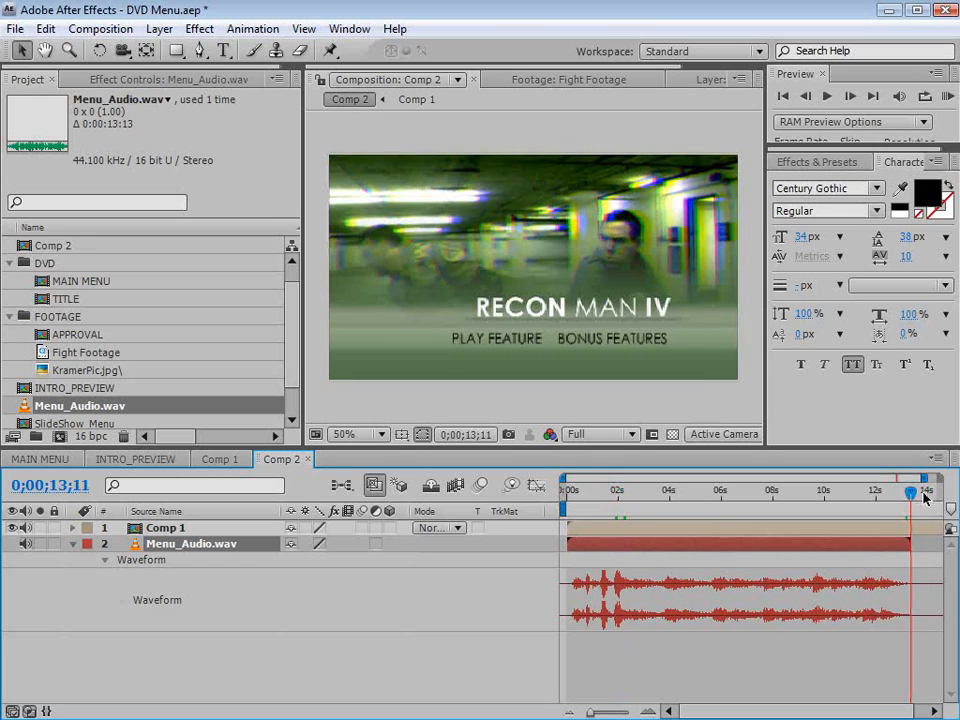
key(minus)
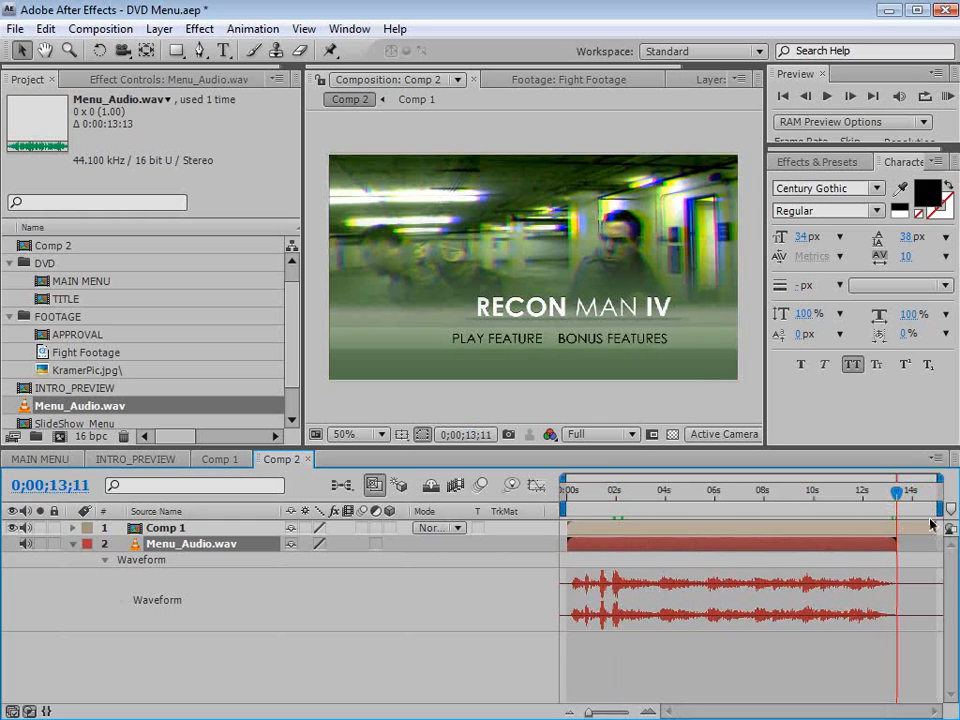
drag(937, 510, 909, 519)
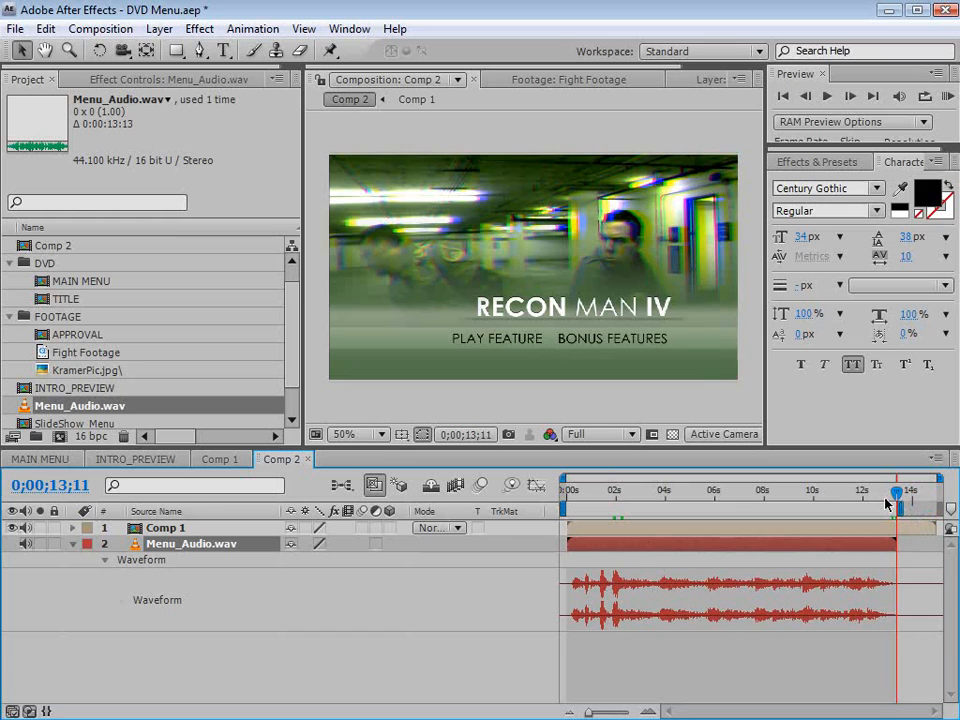
right_click(852, 506)
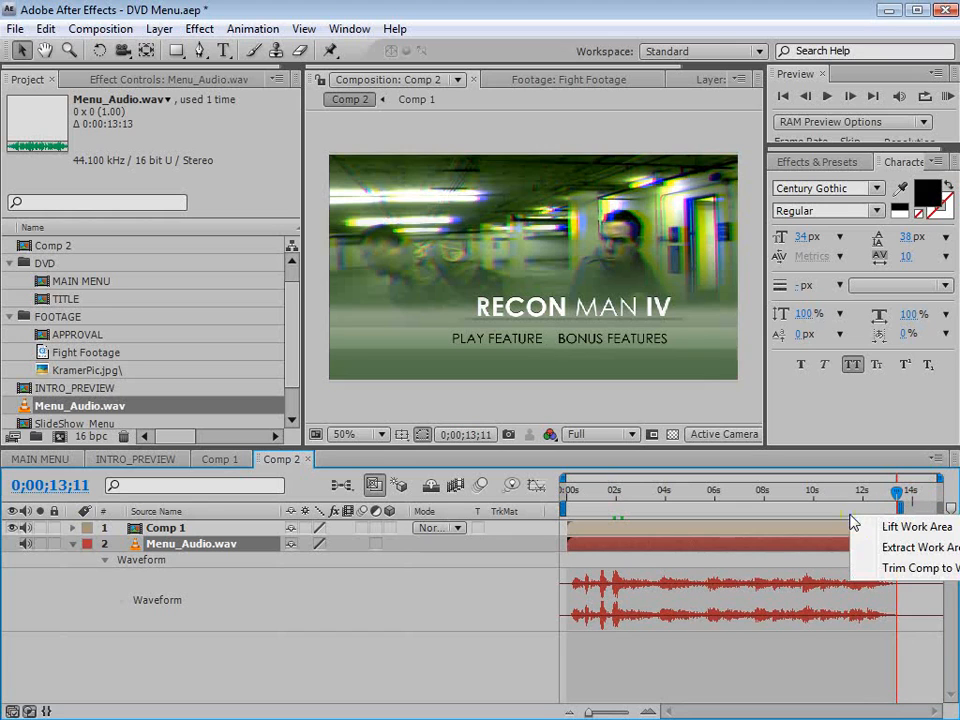
click(883, 569)
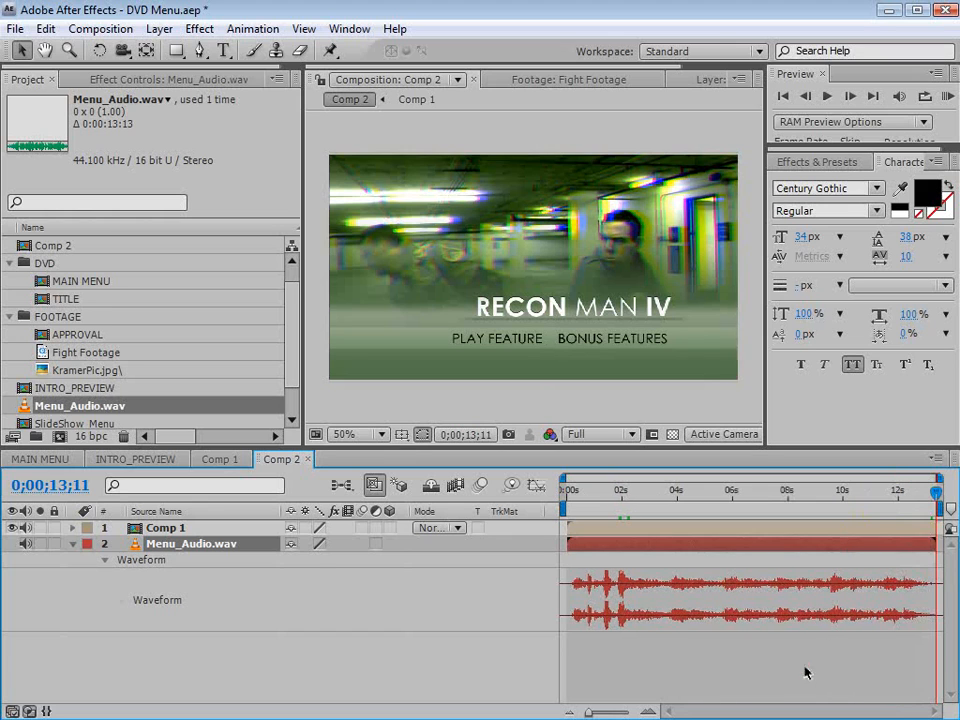
- Add Comp 2 to the render queue and set its output module format to MPEG2-DVD
click(186, 529)
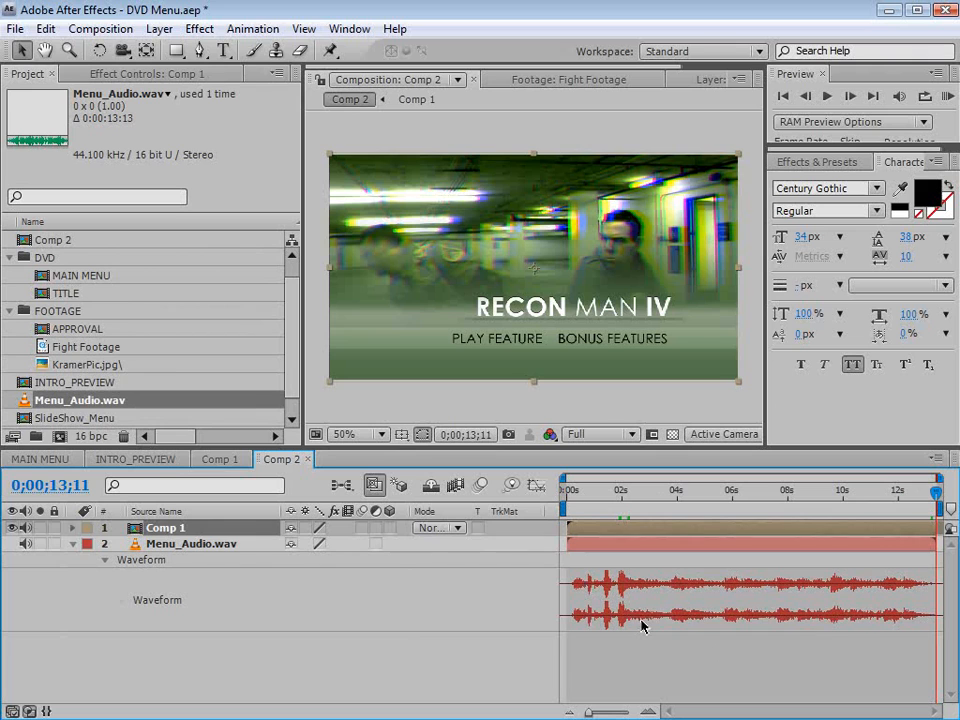
click(98, 30)
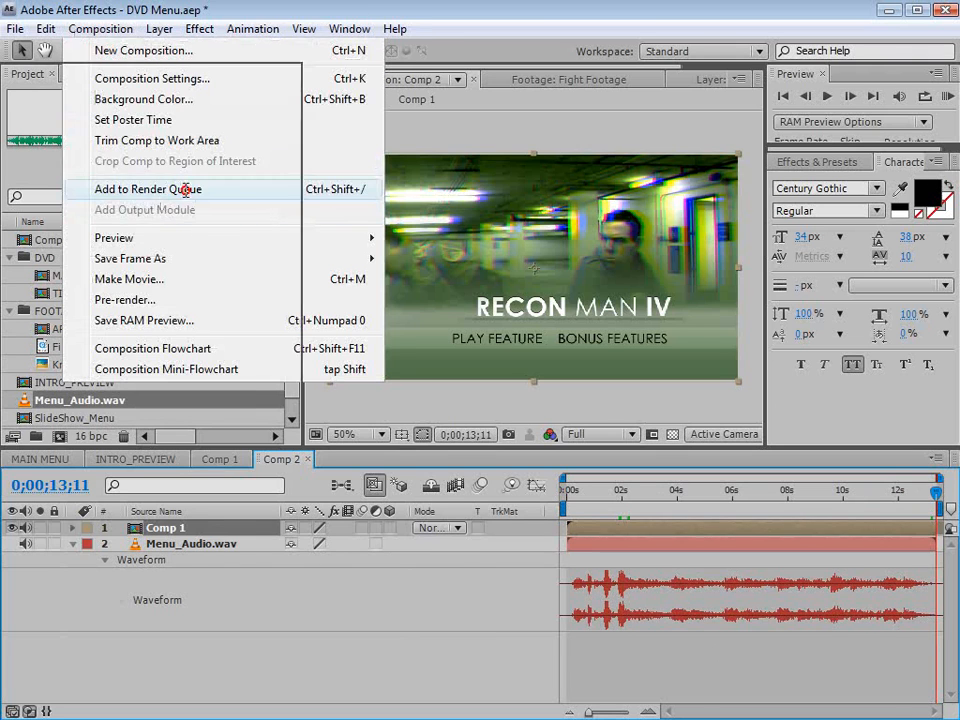
click(249, 189)
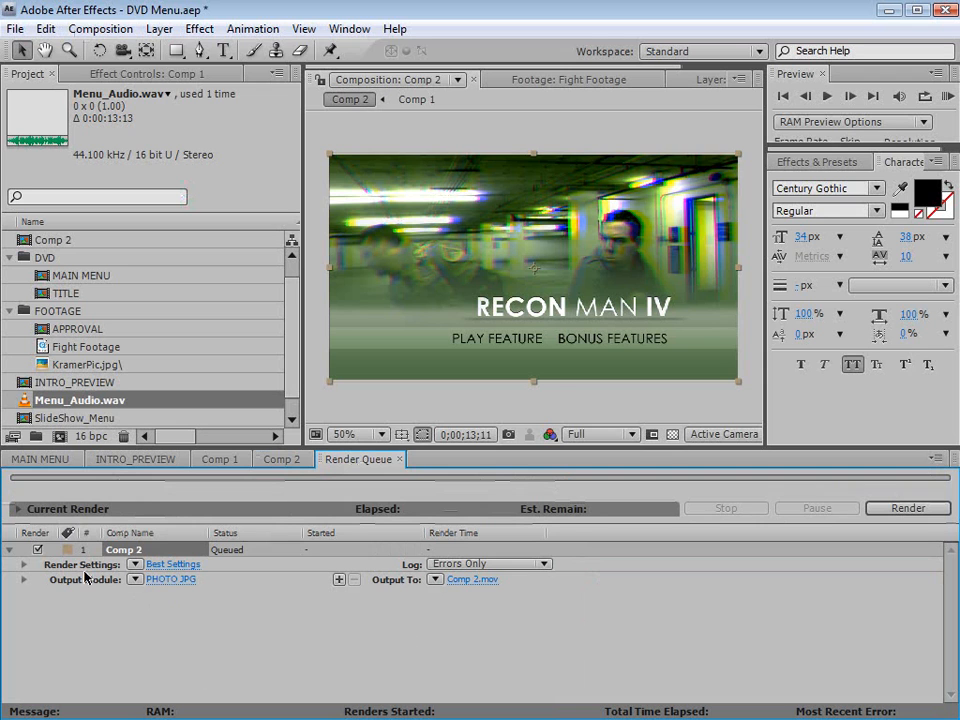
click(169, 580)
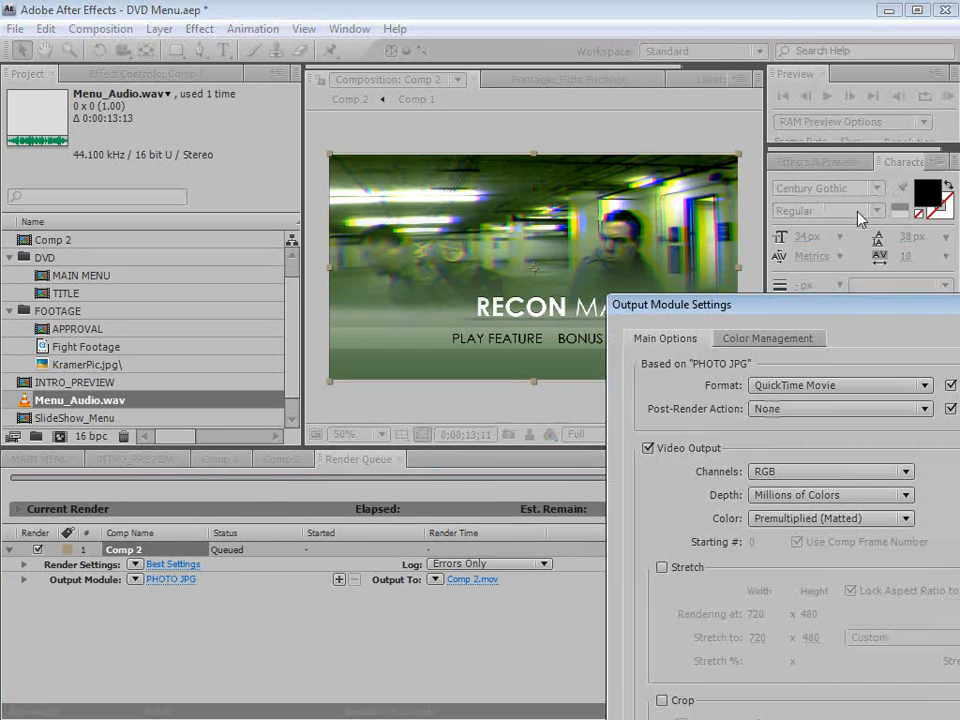
drag(816, 306, 298, 32)
click(293, 112)
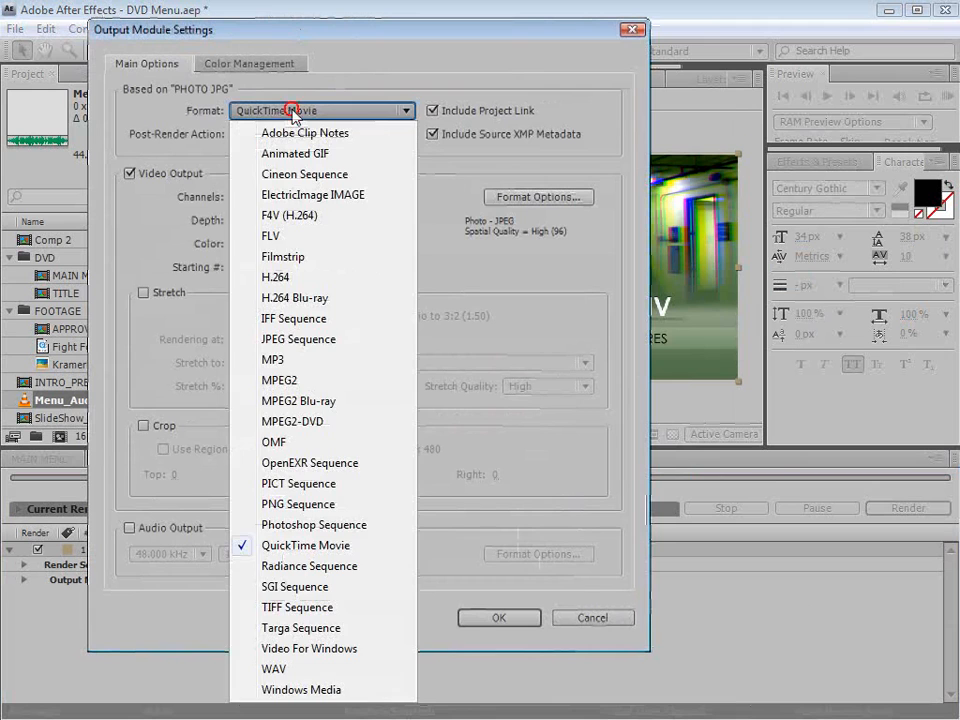
click(333, 422)
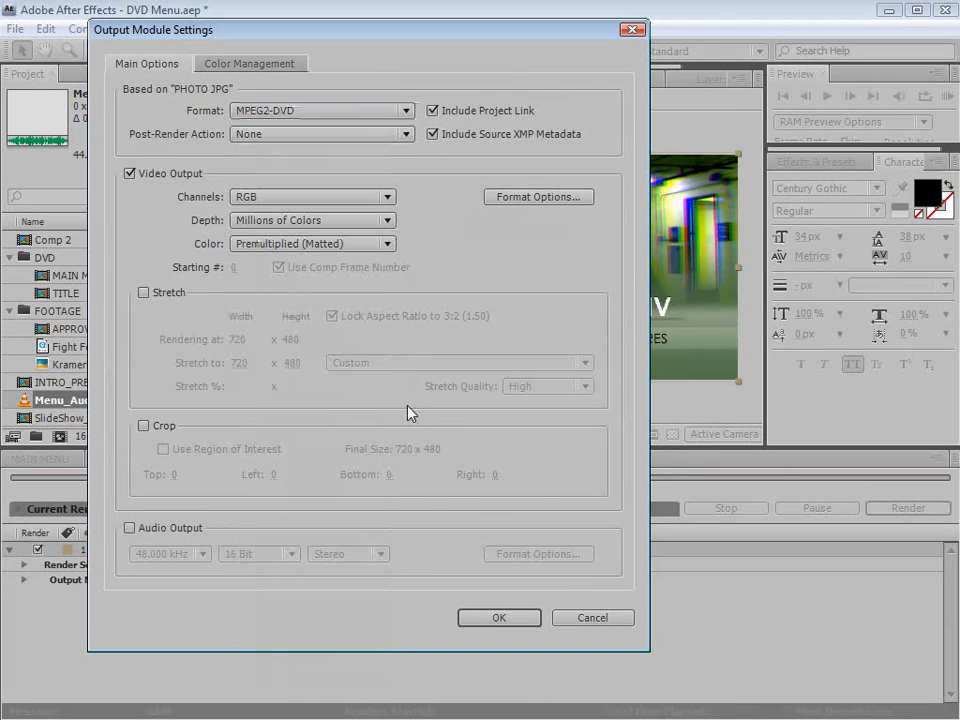
- In the MPEG2-DVD format options, enable audio export and raise the video quality to 5
click(537, 198)
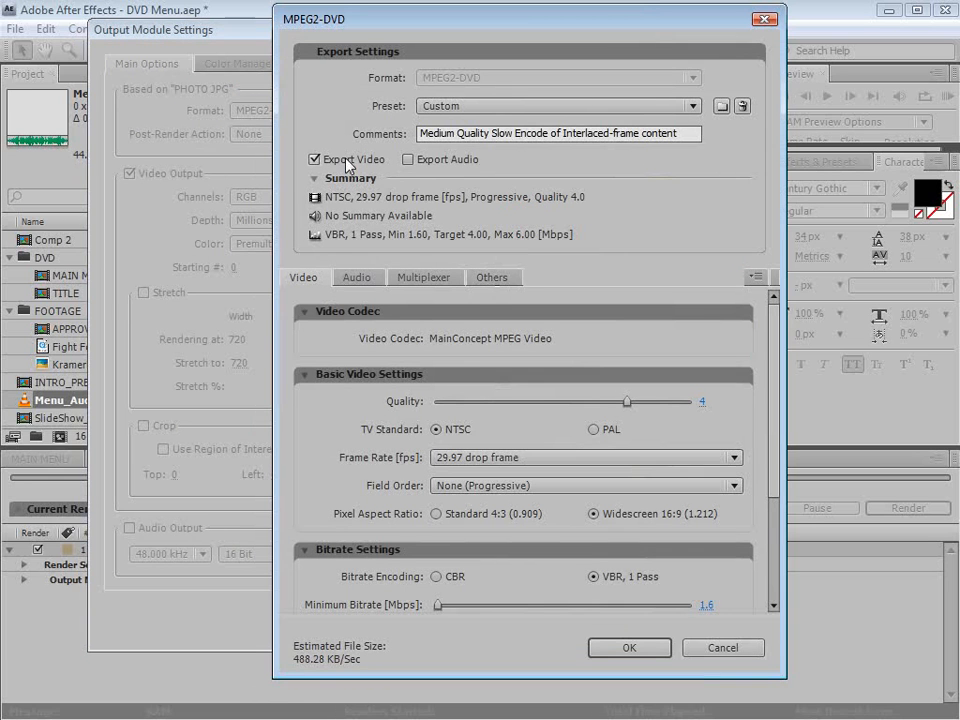
click(428, 161)
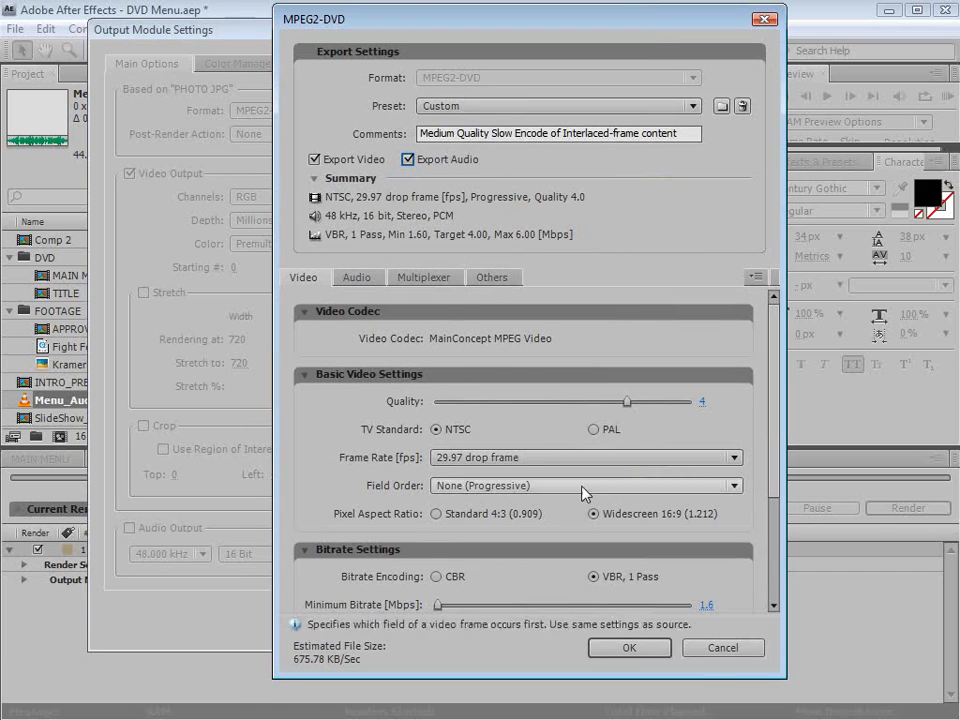
click(495, 104)
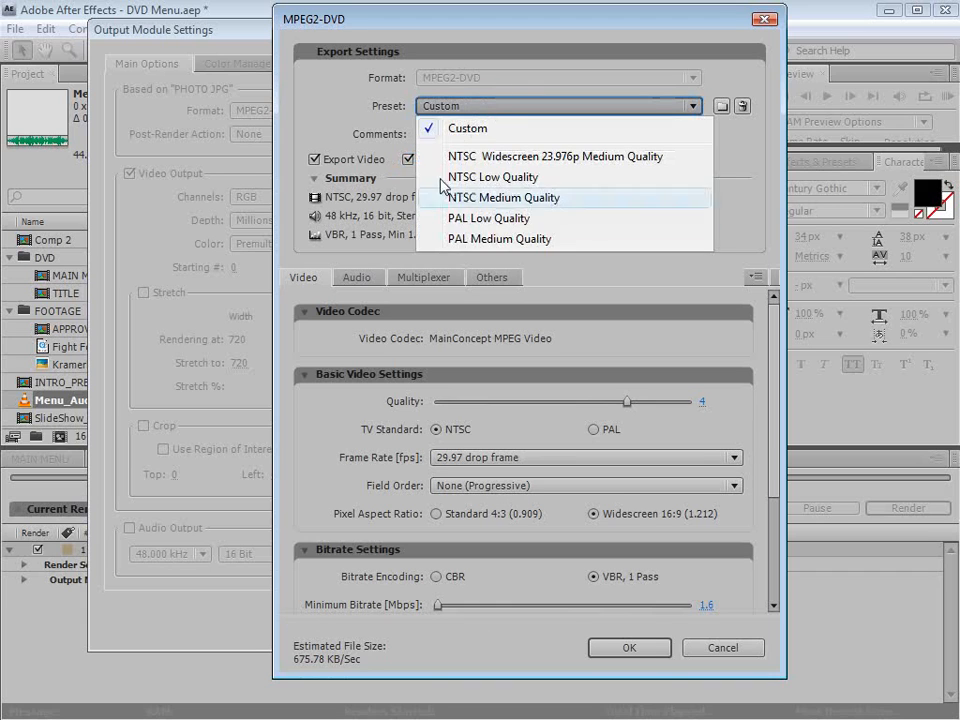
click(345, 401)
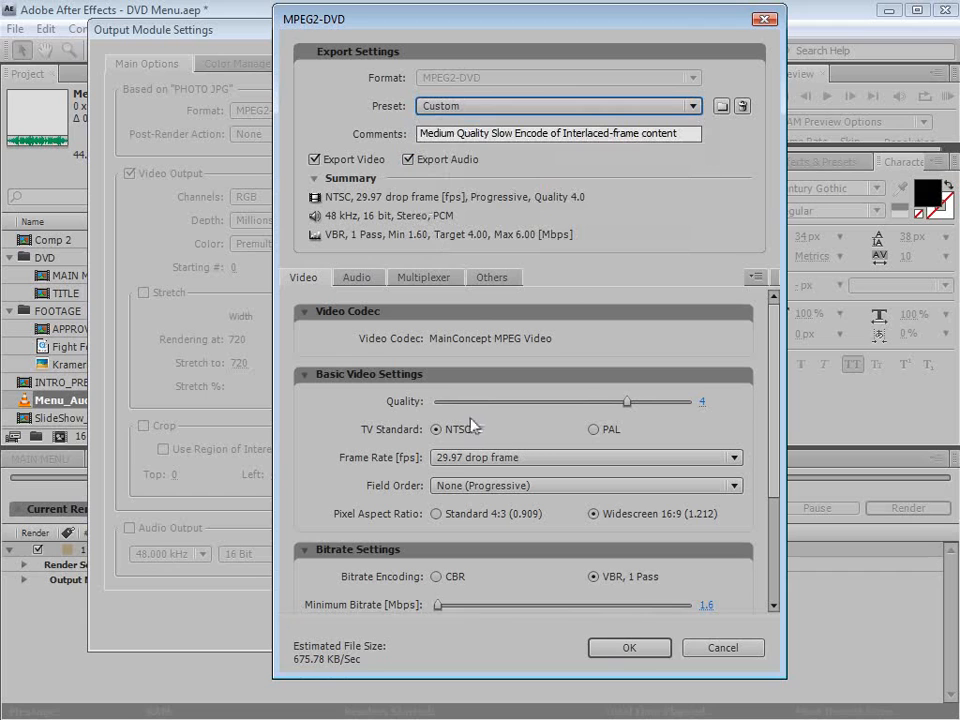
click(628, 400)
drag(629, 400, 716, 401)
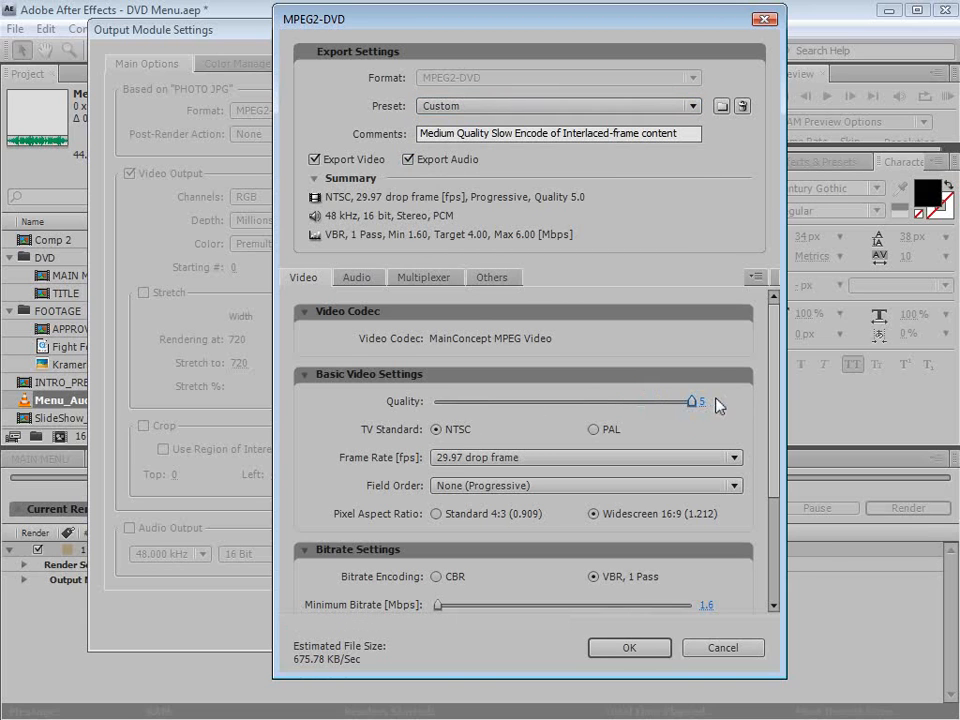
- Keep the frame rate at 29.97 drop frame, the field order at None (Progressive) and the pixel aspect ratio at Widescreen 16:9
click(775, 438)
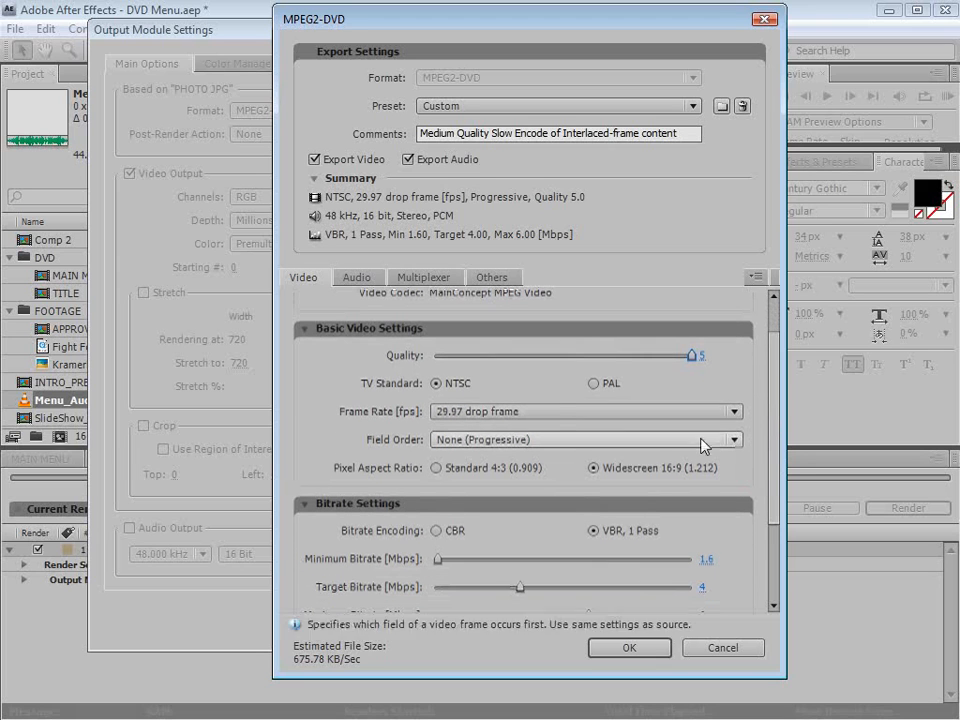
click(466, 411)
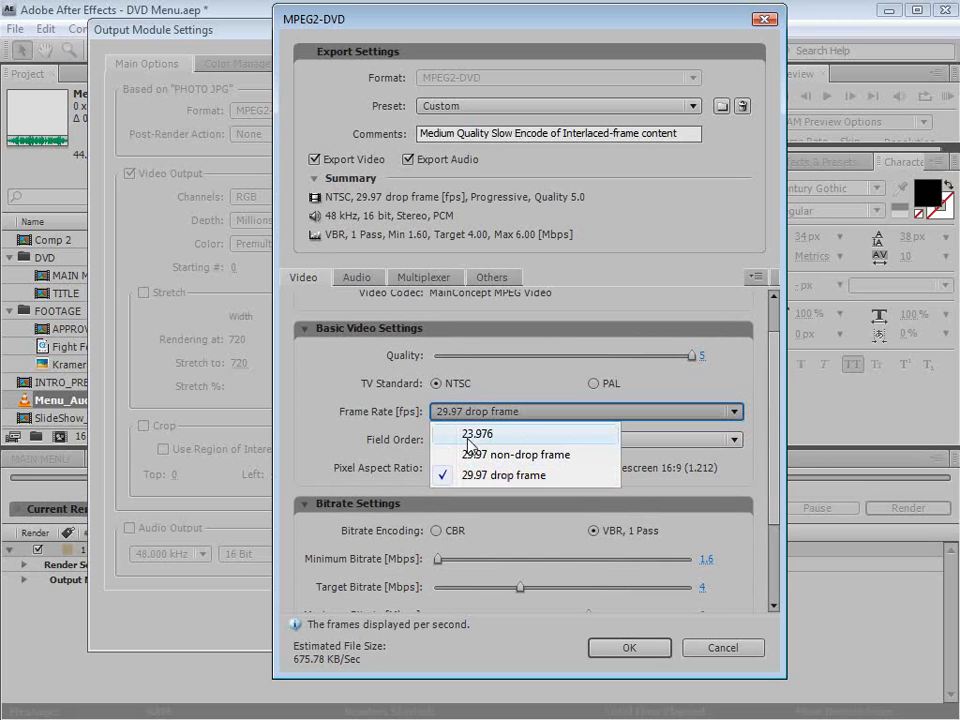
click(376, 419)
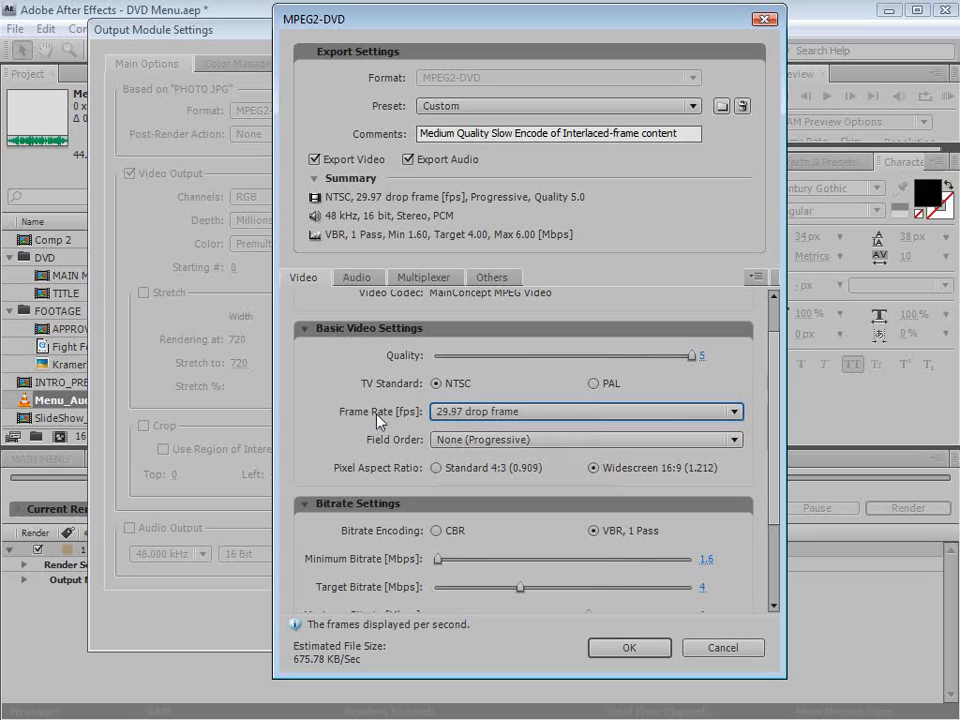
click(493, 440)
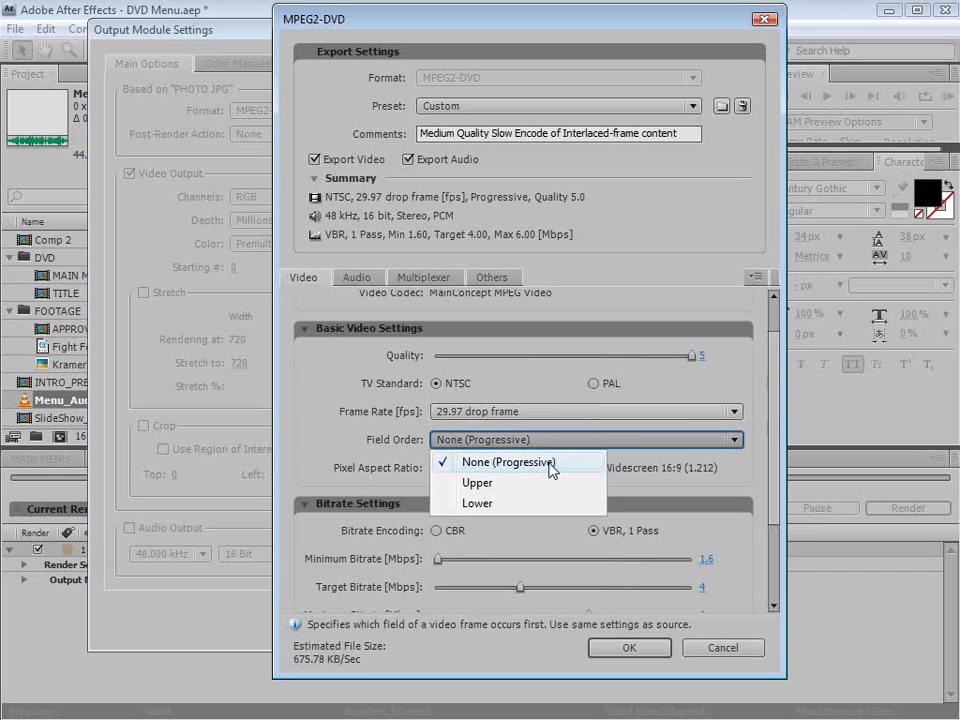
click(479, 440)
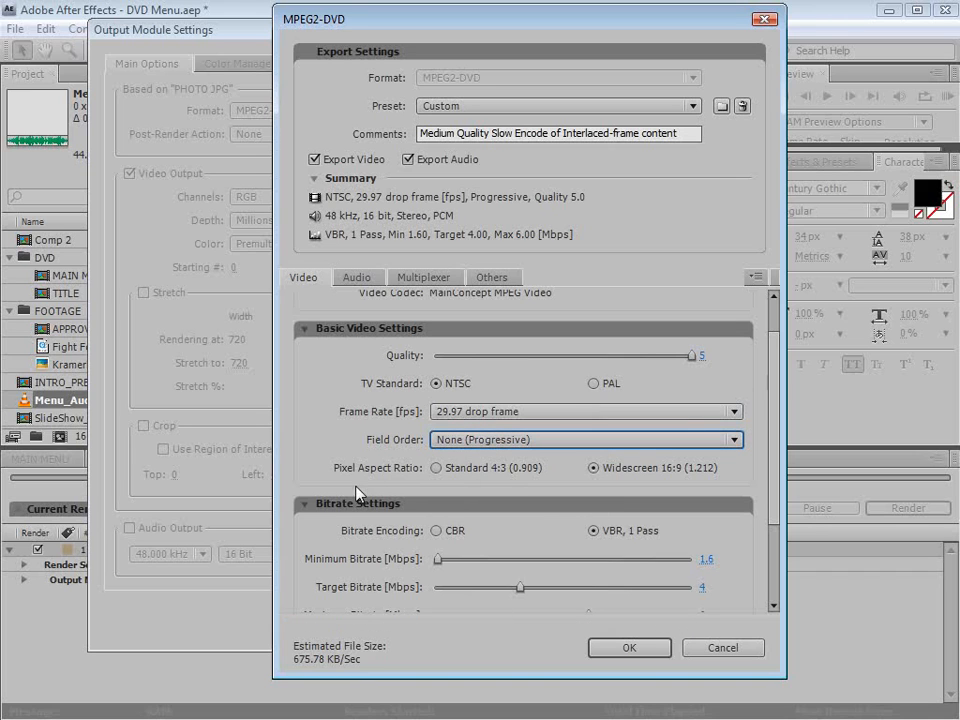
click(593, 467)
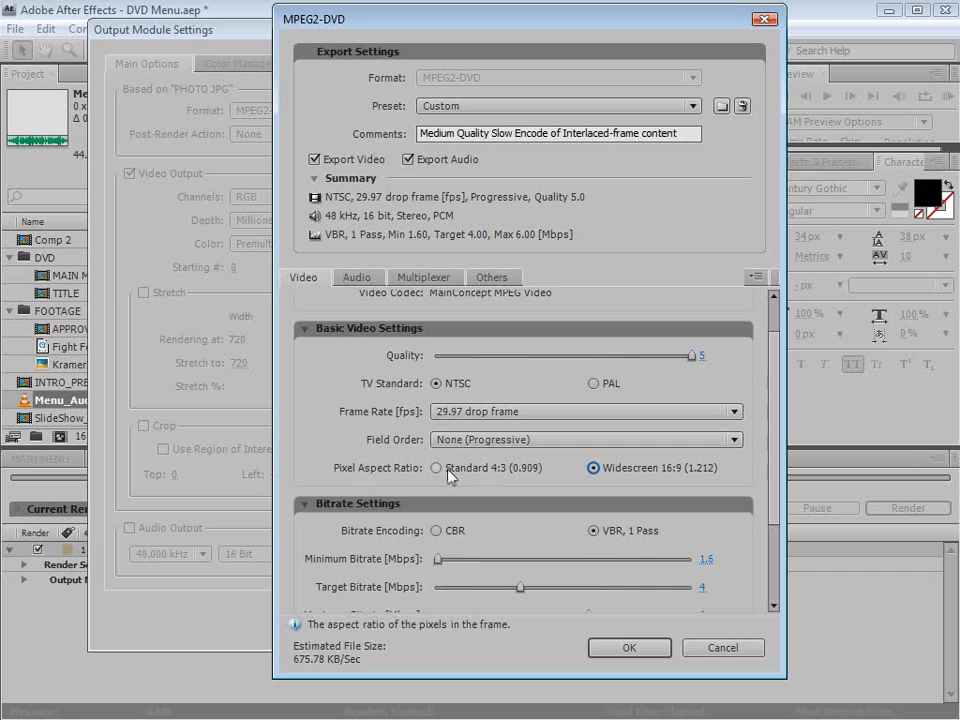
- Choose CBR bitrate encoding and PCM audio format, and accept the format options and output module settings
scroll(624, 521, down, 3)
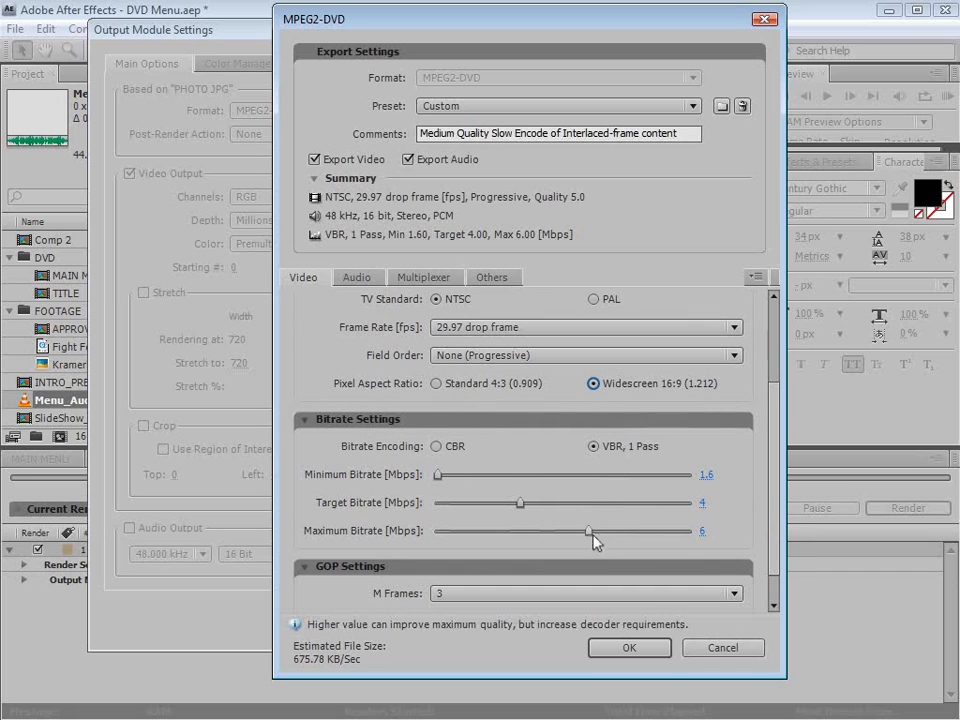
click(437, 446)
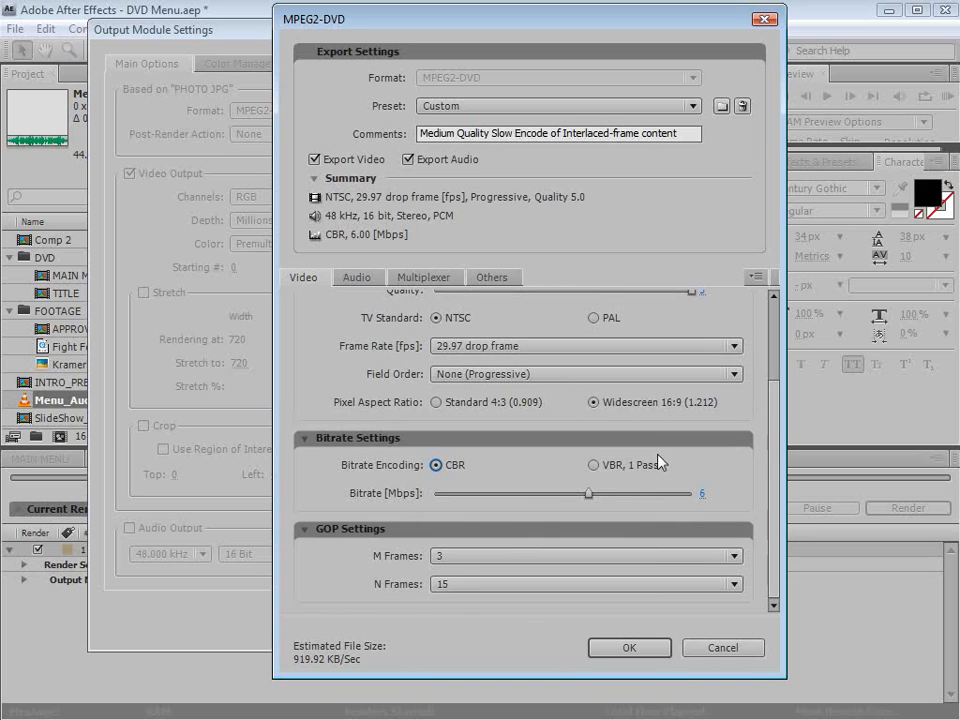
click(357, 277)
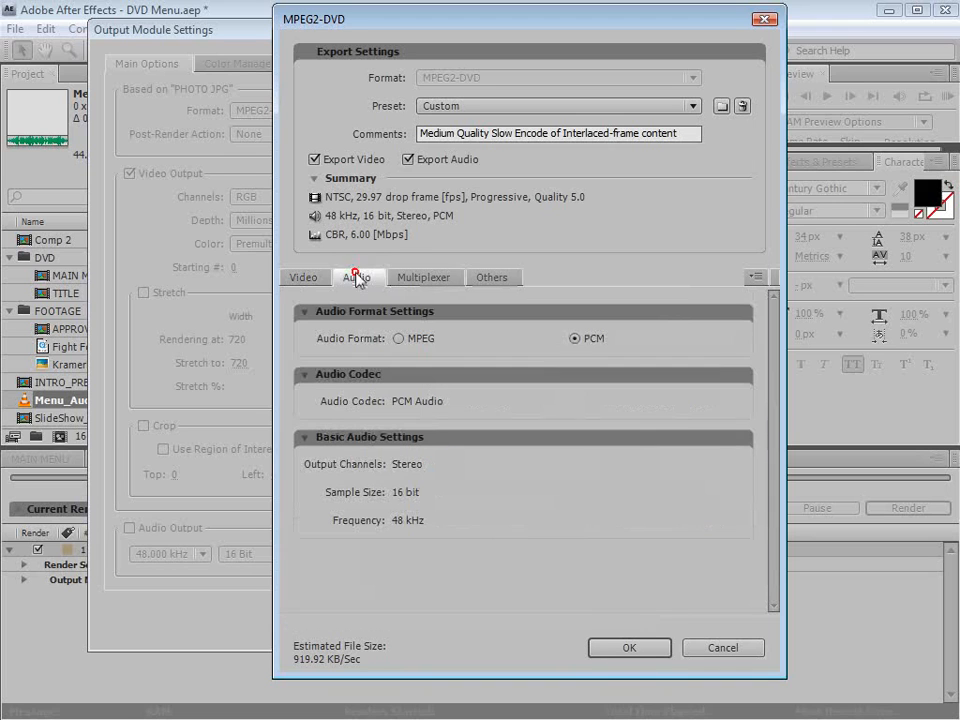
click(575, 339)
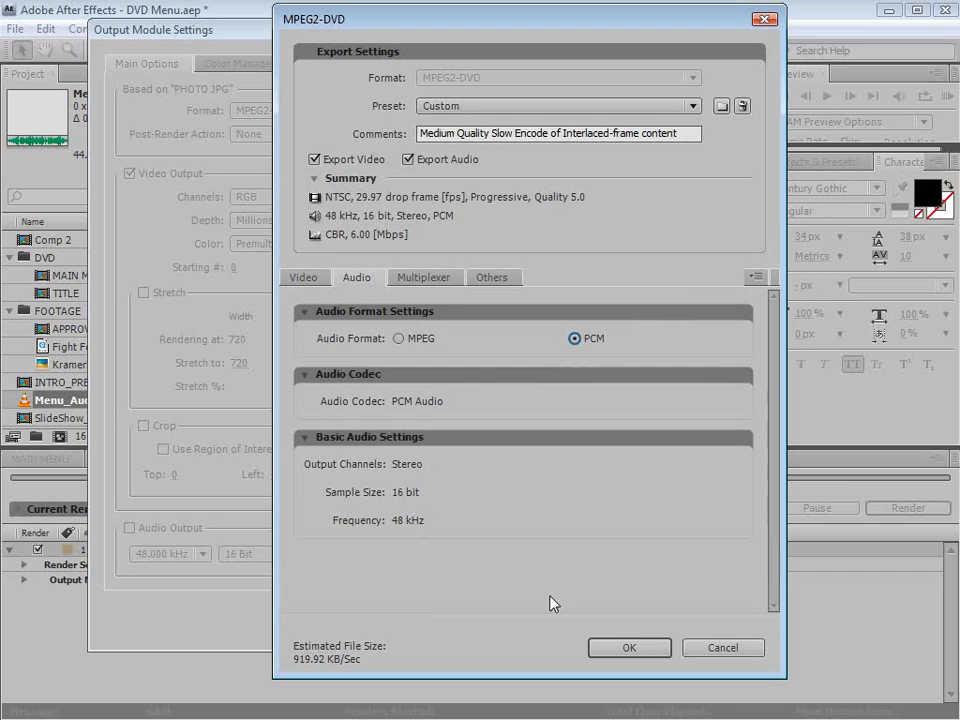
click(628, 650)
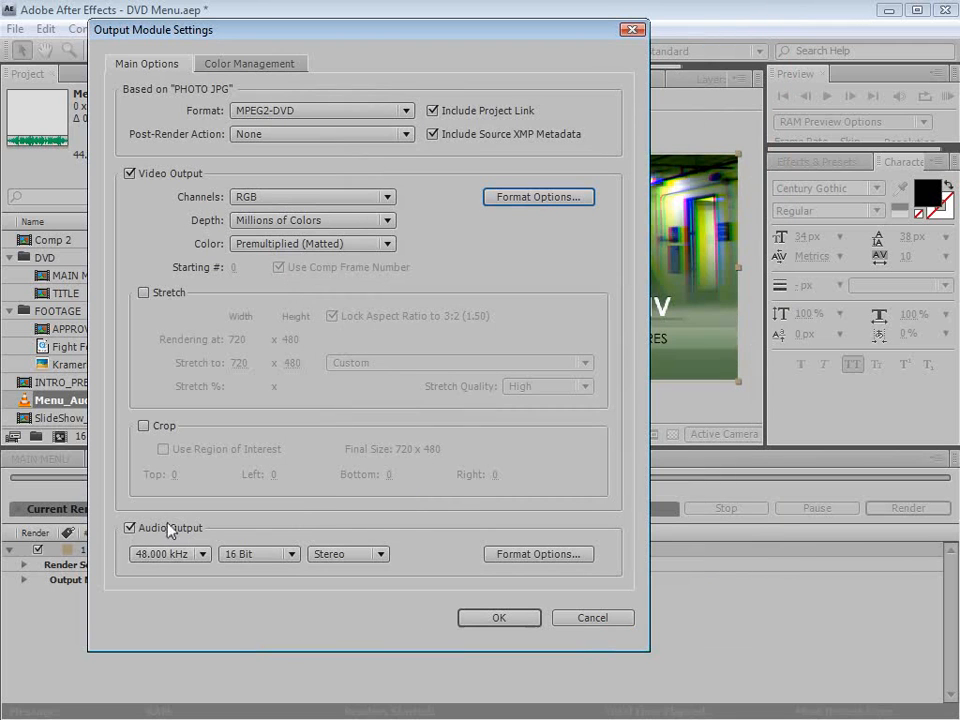
click(500, 618)
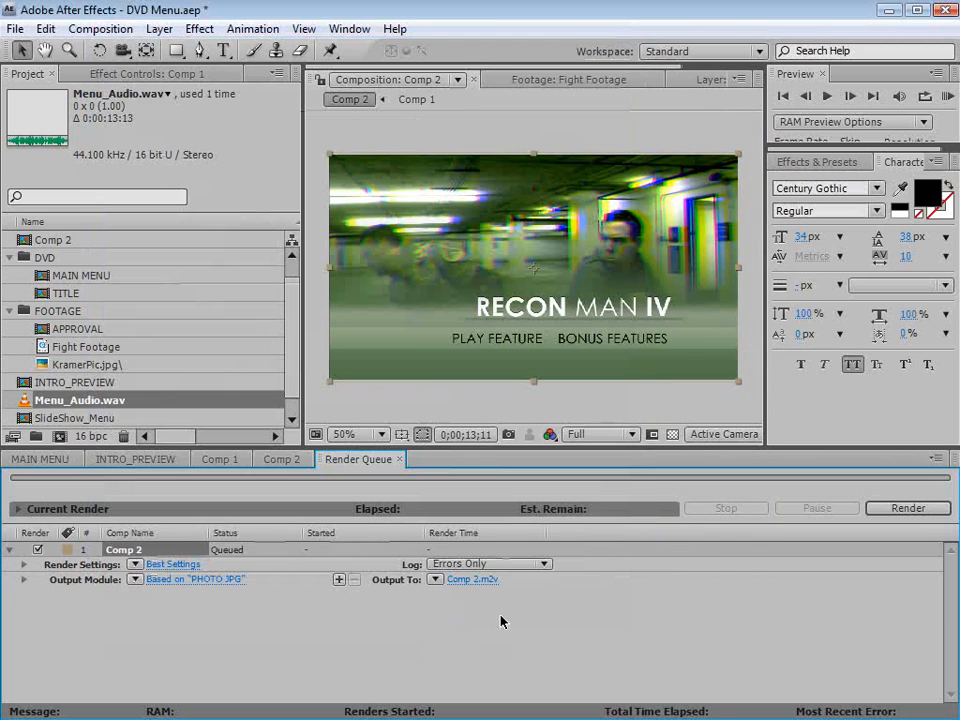
- Name Comp 2's output file Main Menu in the DVD FILES folder and render the queue
click(459, 584)
double_click(264, 541)
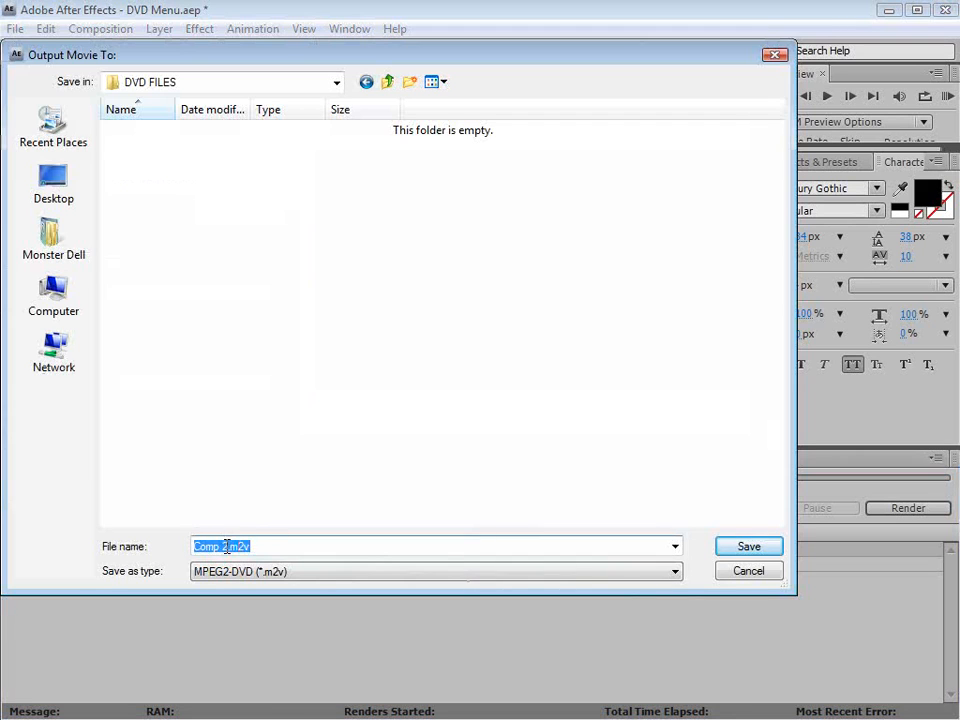
click(226, 546)
double_click(226, 546)
text(M)
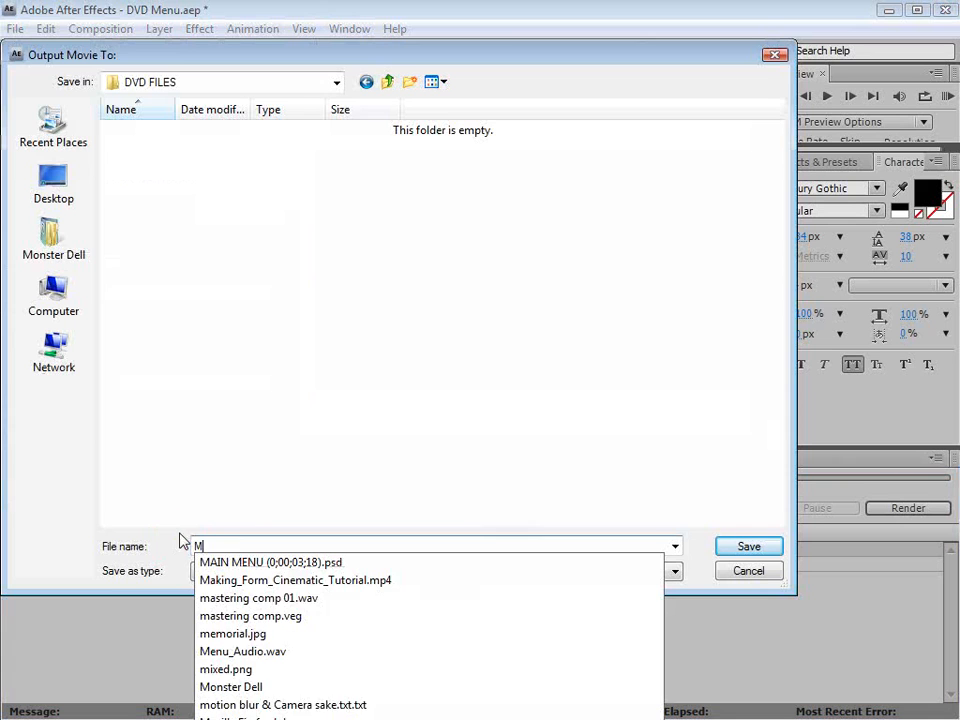
text(ain Menu)
click(270, 542)
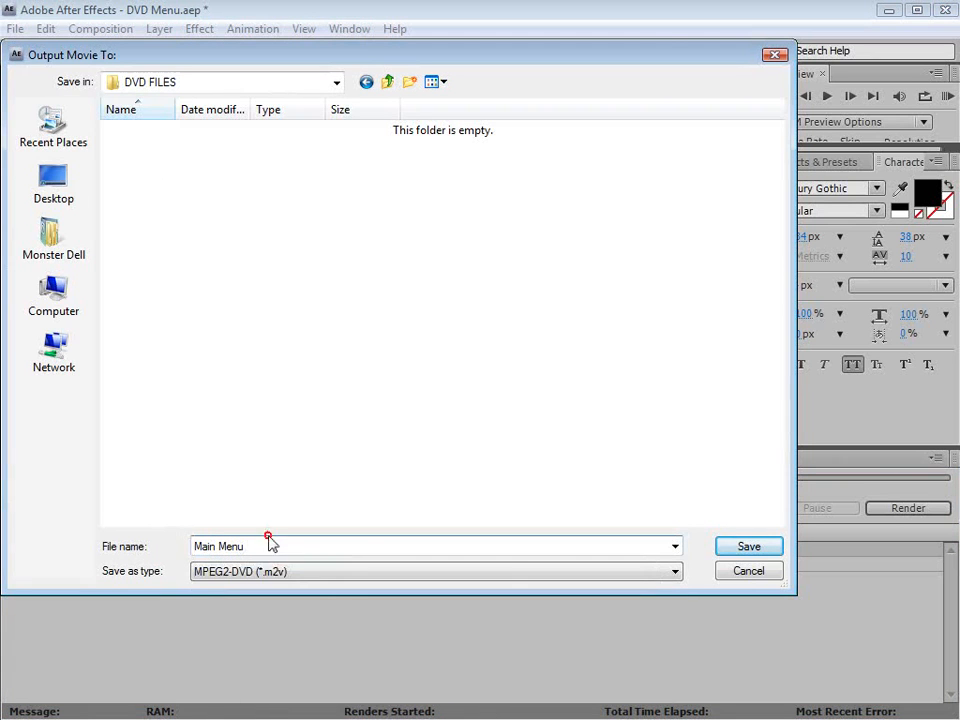
click(750, 546)
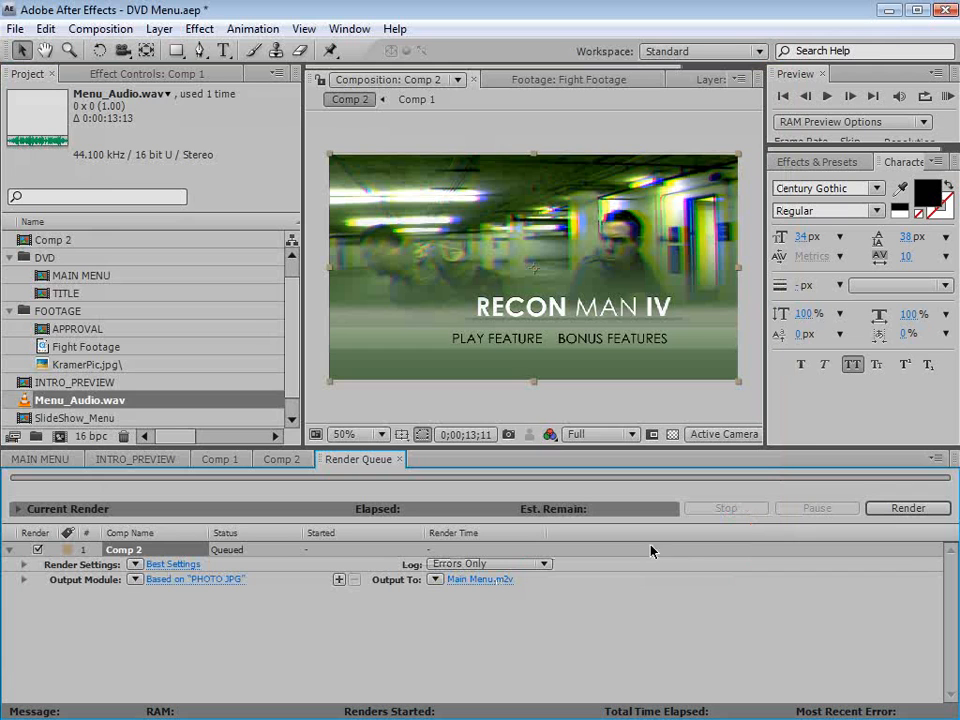
click(884, 510)
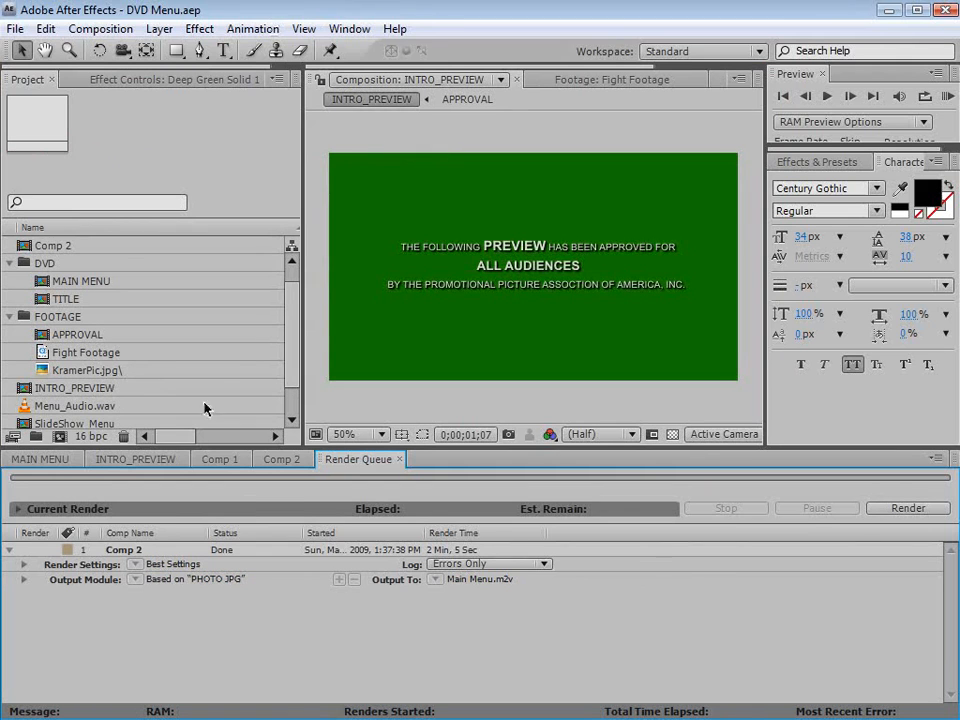
- In the INTRO_PREVIEW composition, go to 0;00;00;27 and turn on the Ramp effect of Deep Green Solid 1
click(148, 459)
drag(684, 490, 793, 523)
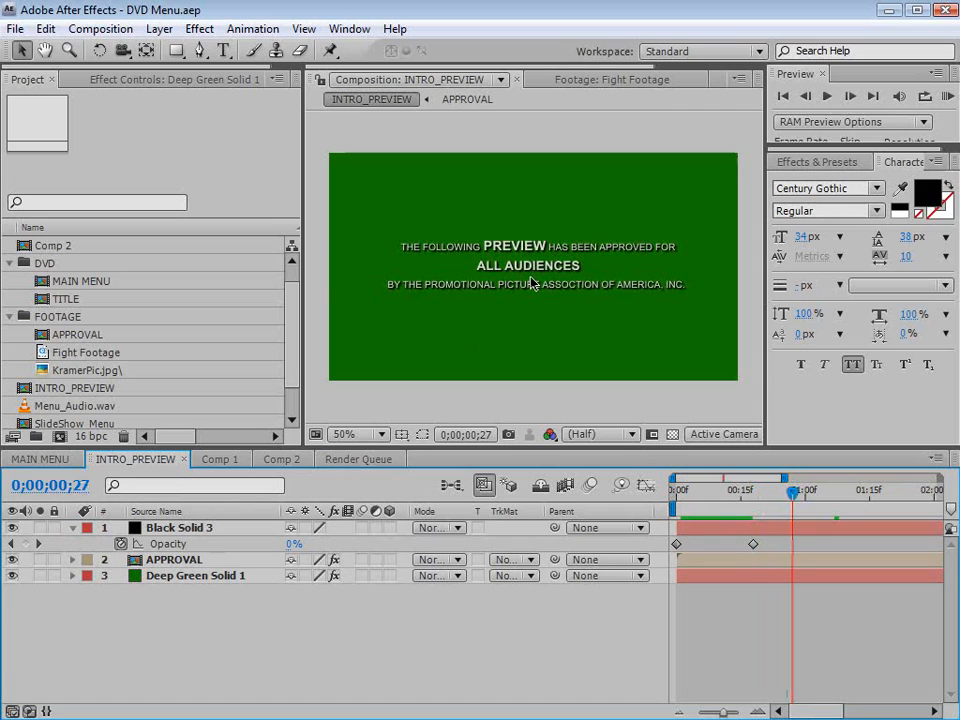
scroll(531, 282, up, 1)
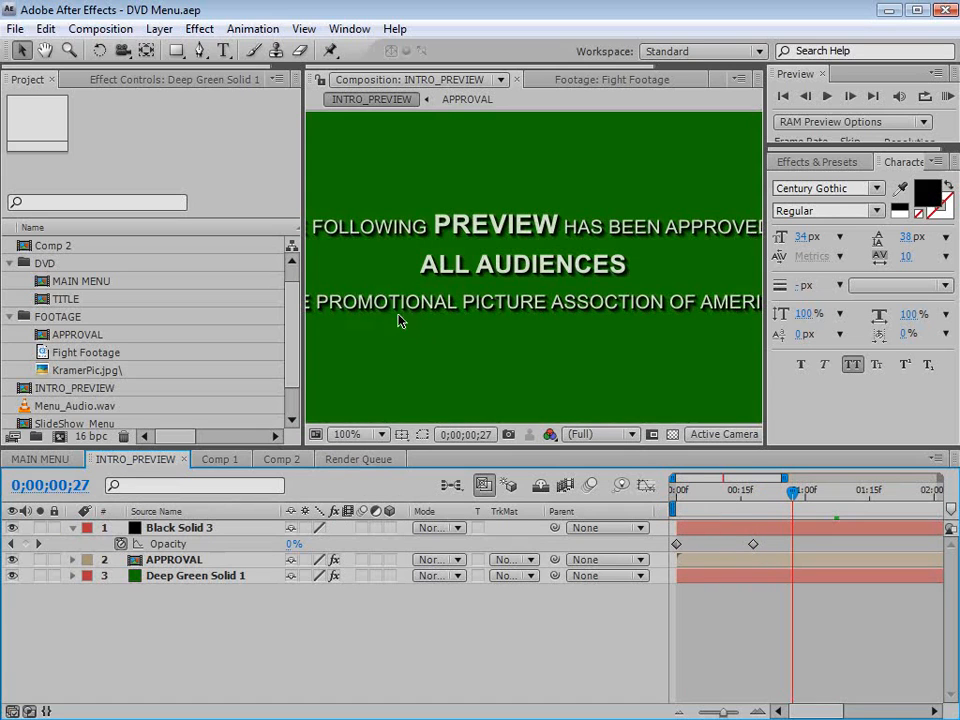
scroll(598, 343, down, 1)
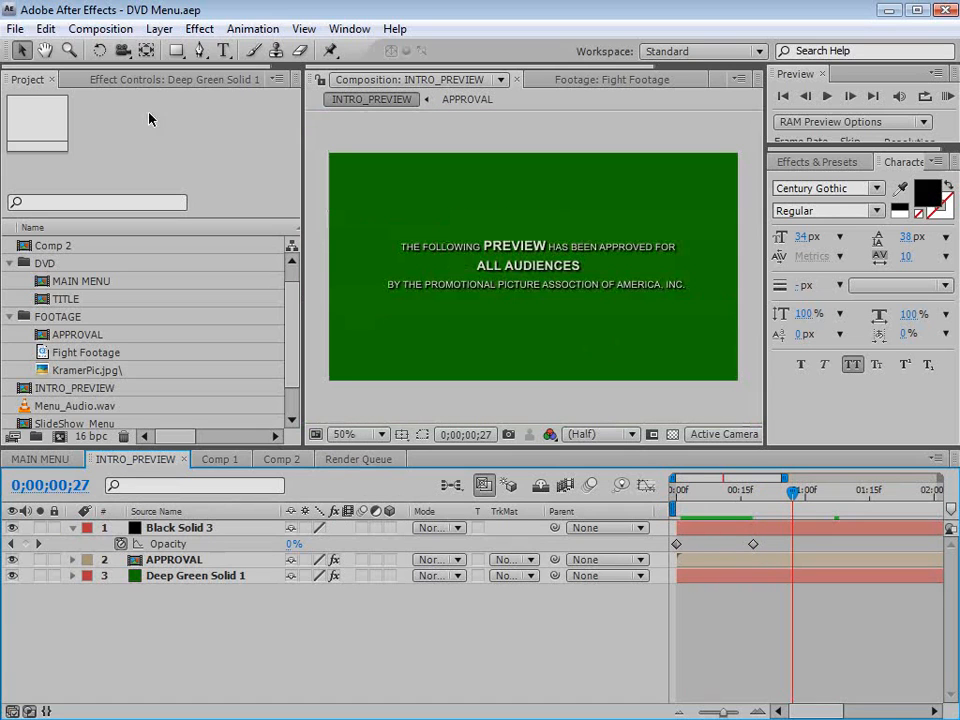
click(141, 80)
click(24, 115)
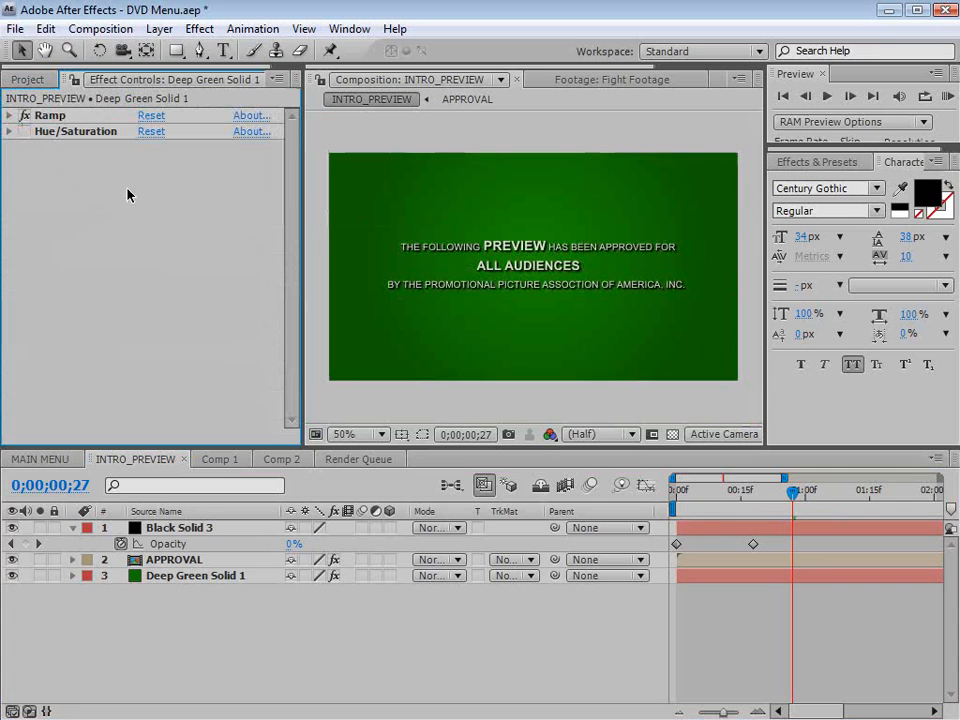
- Examine the INTRO_PREVIEW title card and its ramp background in an enlarged composition view
scroll(632, 332, up, 1)
key(grave)
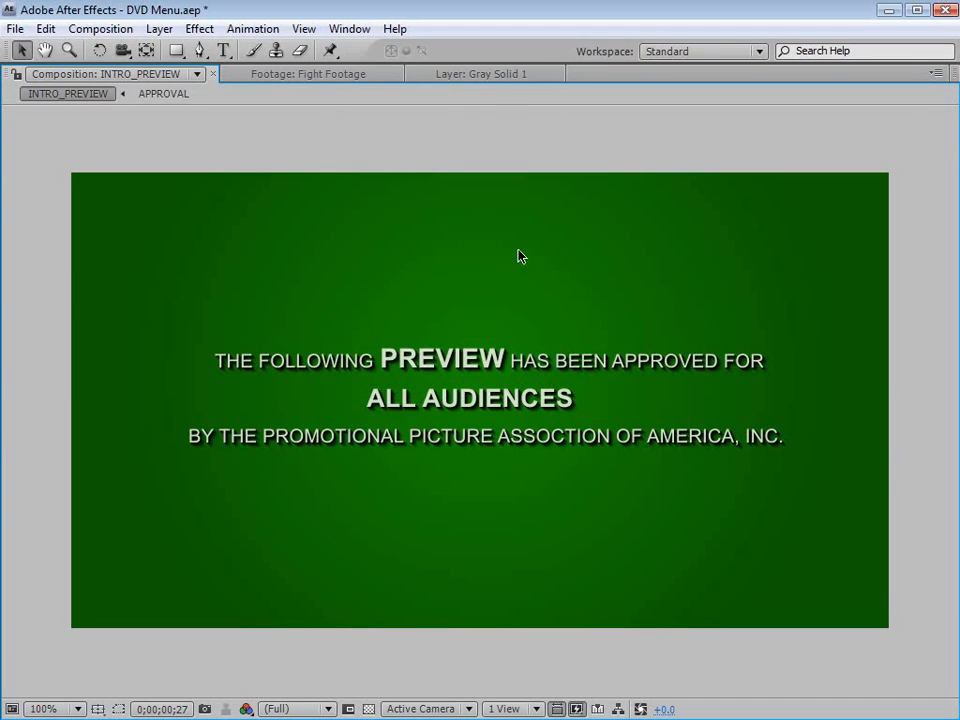
scroll(510, 275, down, 1)
key(grave)
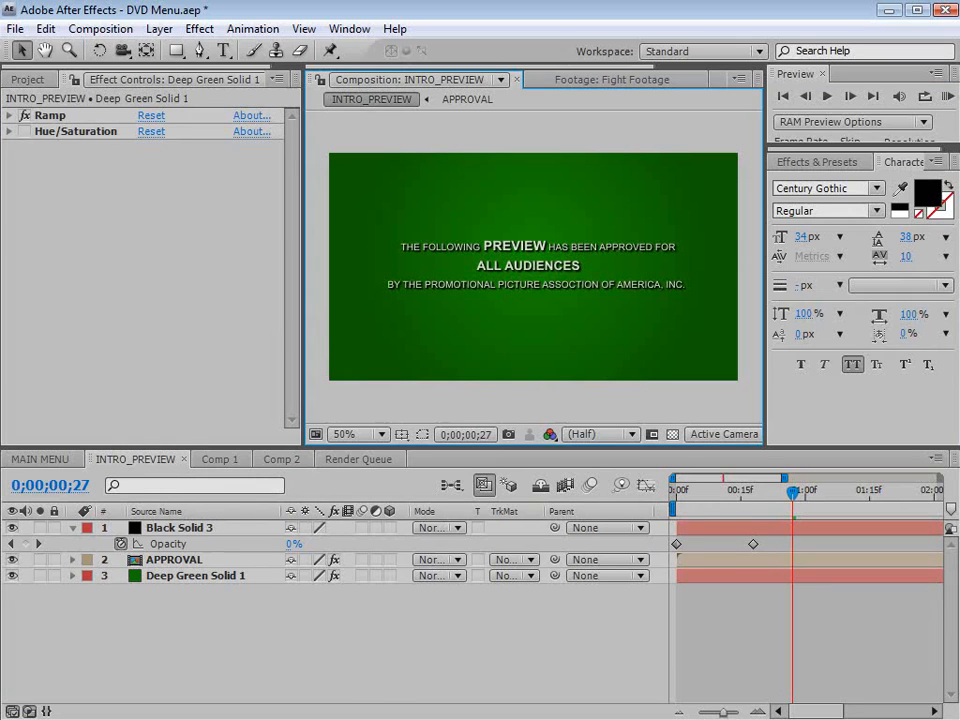
click(100, 28)
click(130, 189)
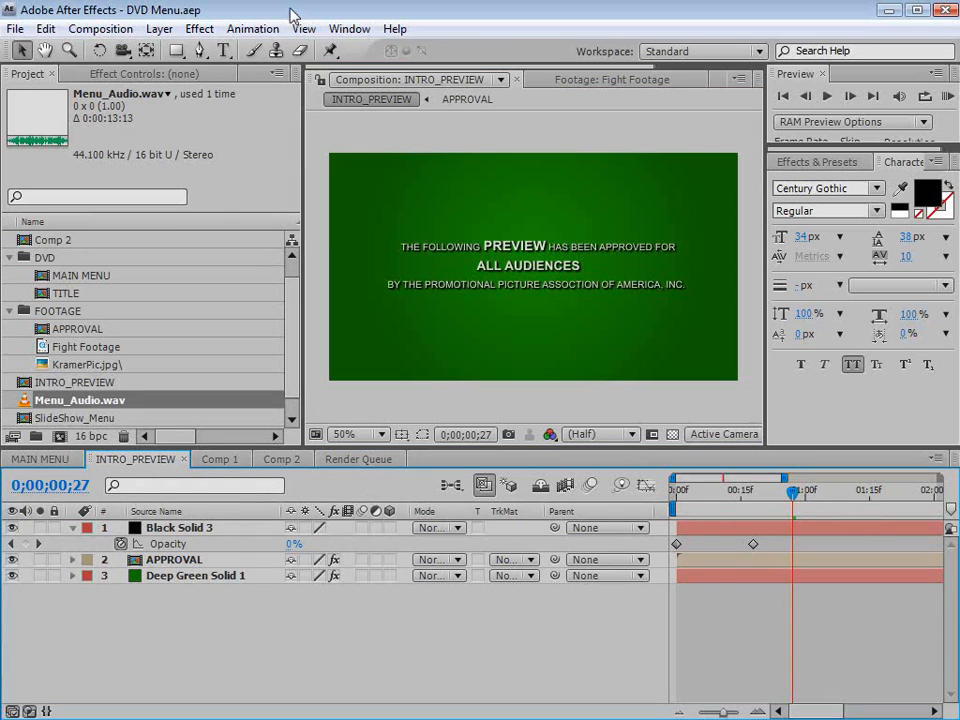
- Open the SlideShow_Menu composition and examine its layout in an enlarged view
click(22, 418)
double_click(22, 418)
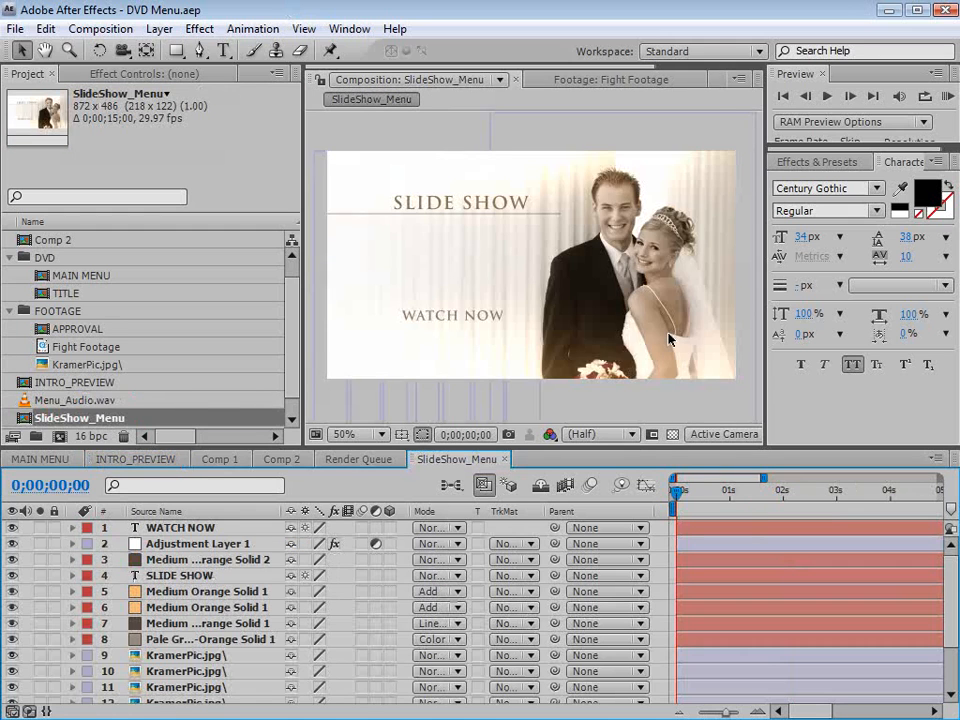
key(grave)
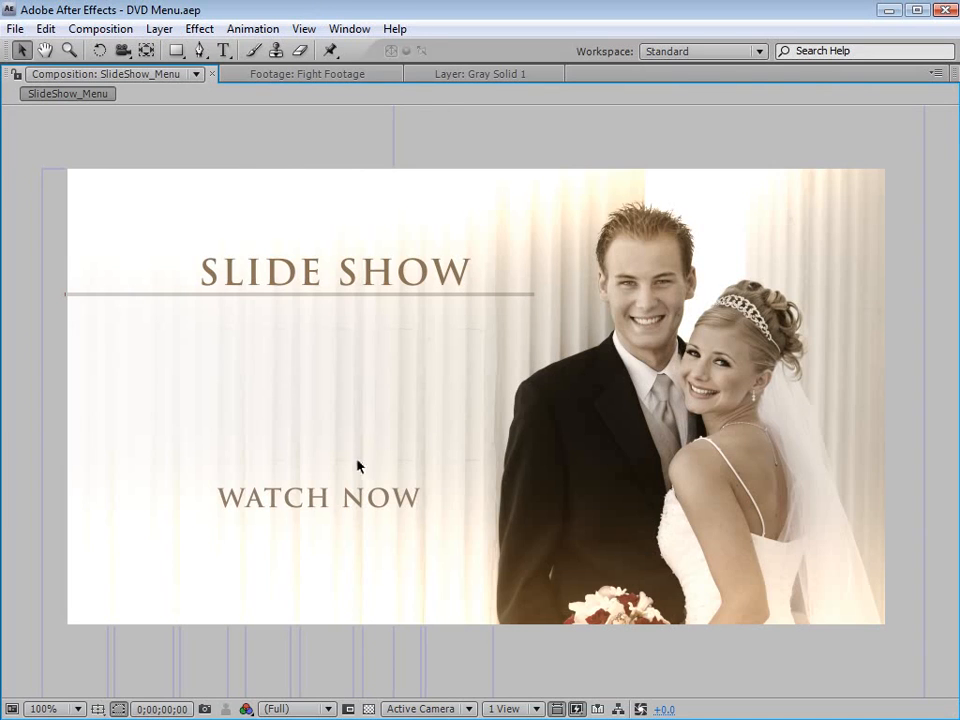
- Find the Elegant Slideshows tutorial on Video Copilot's All Tutorials page in Firefox, and return to the SlideShow_Menu composition in After Effects
key(alt+Tab)
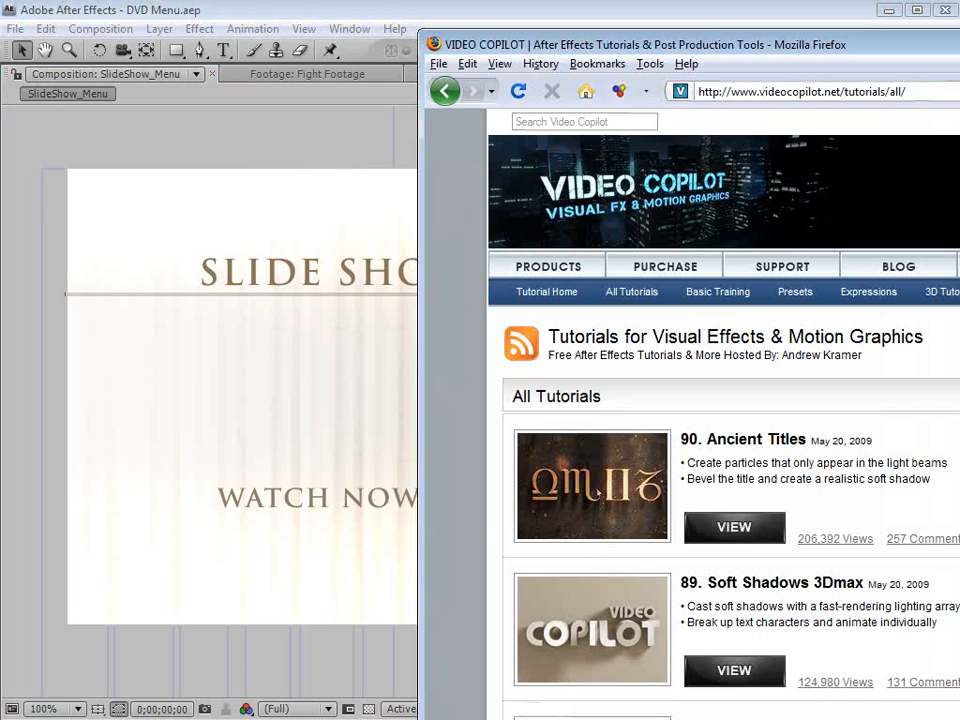
scroll(723, 414, down, 20)
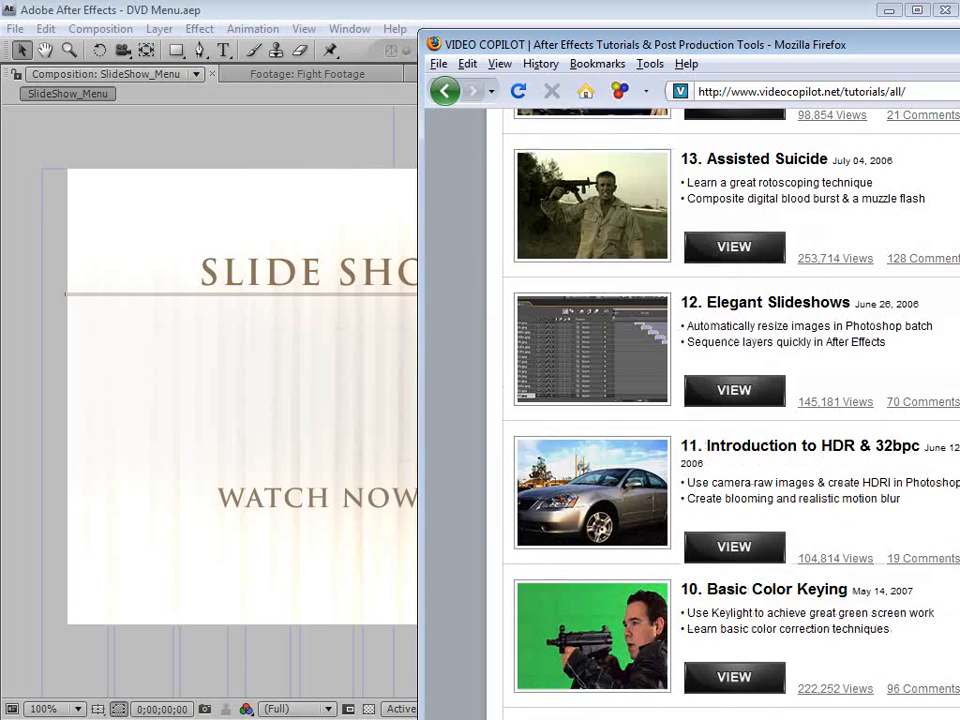
mouse_move(636, 343)
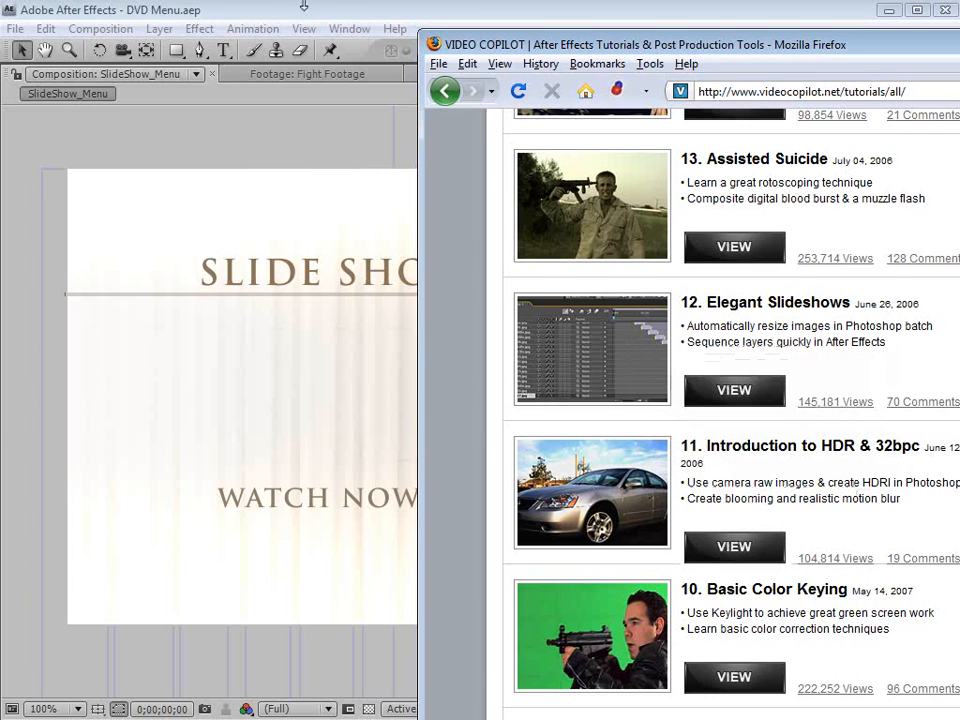
click(340, 182)
key(grave)
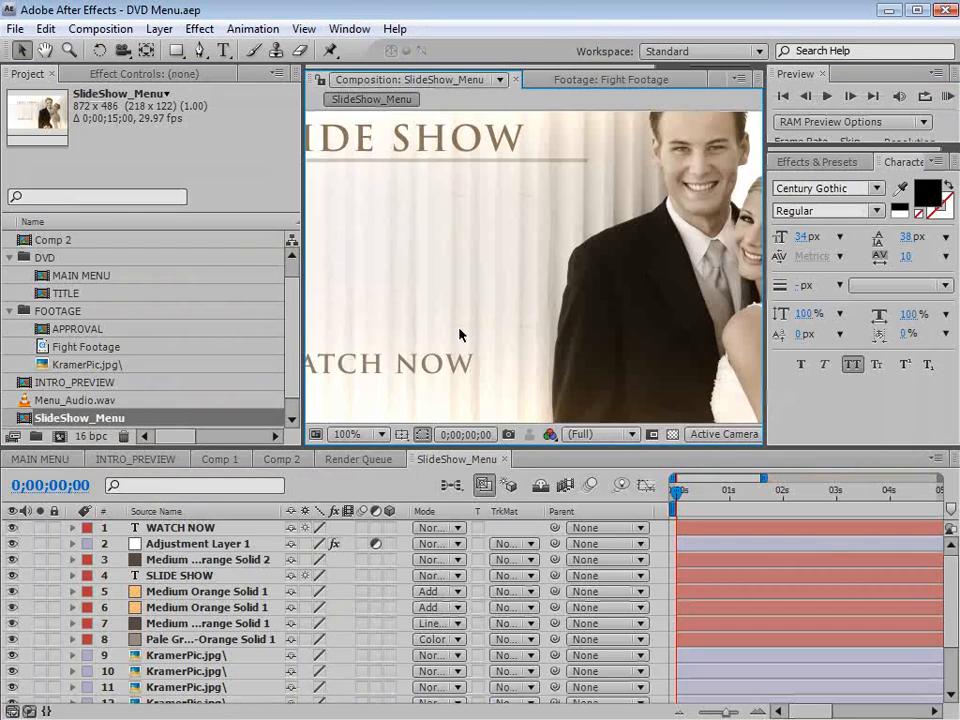
- Duplicate the WATCH NOW text layer in the SlideShow_Menu composition
key(comma)
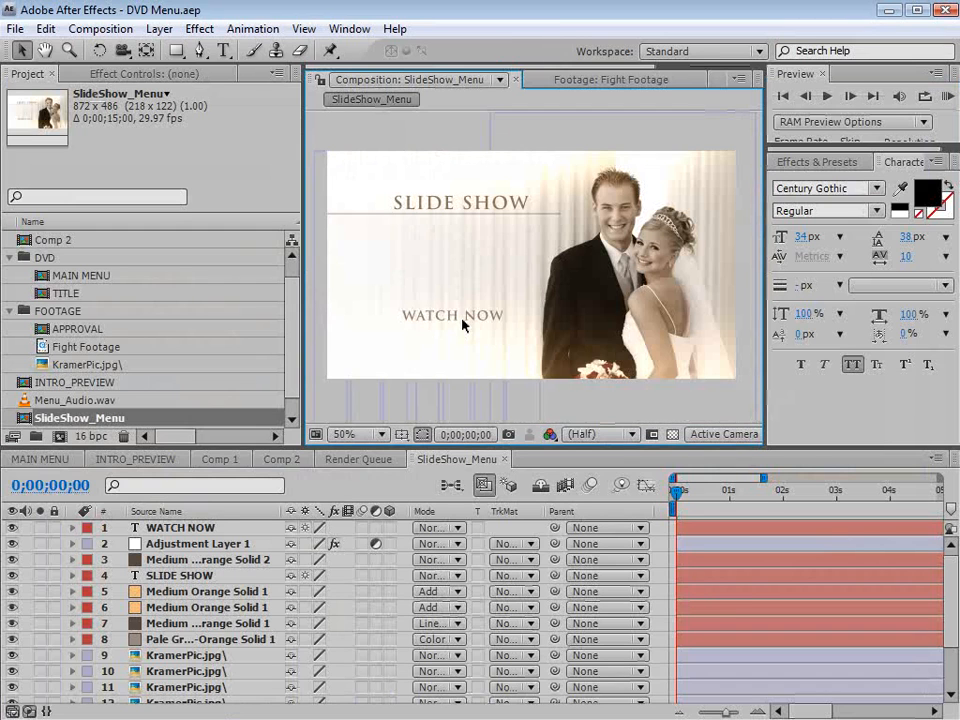
click(165, 528)
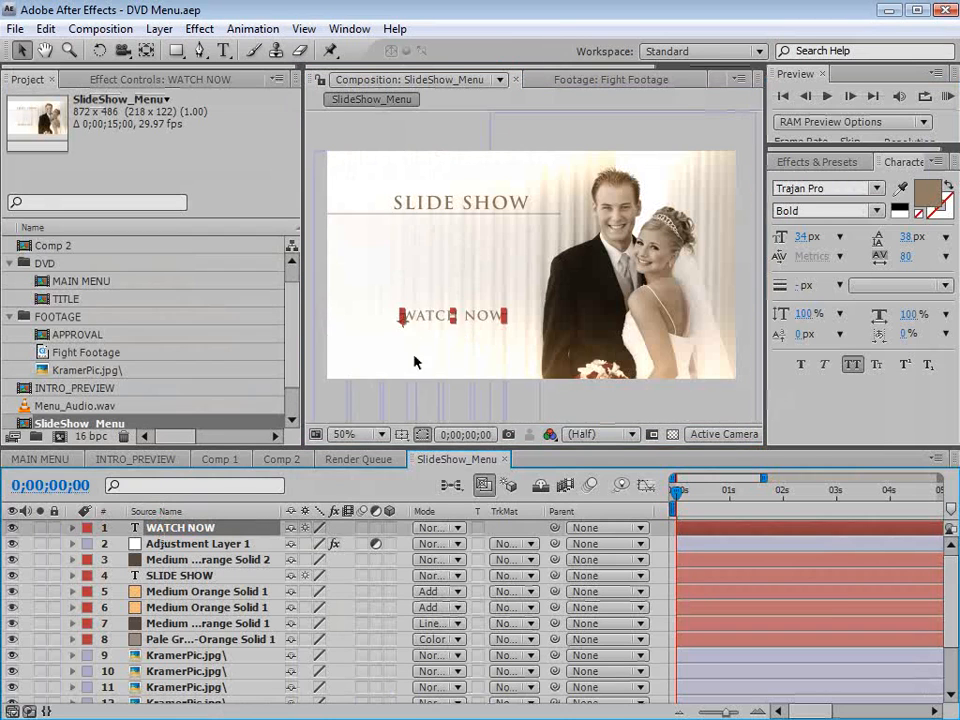
key(period)
key(comma)
key(ctrl+d)
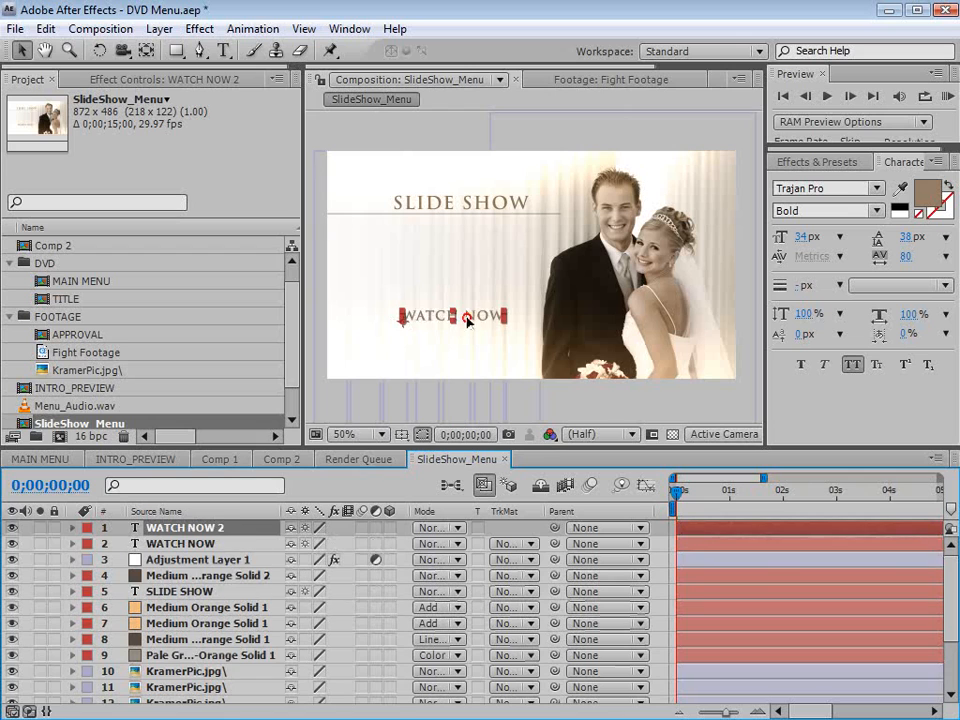
- Place the copied text directly beneath WATCH NOW, change its wording to WATCH LATER, and enlarge the composition view
drag(467, 321, 521, 336)
double_click(468, 332)
click(478, 330)
text(LATER)
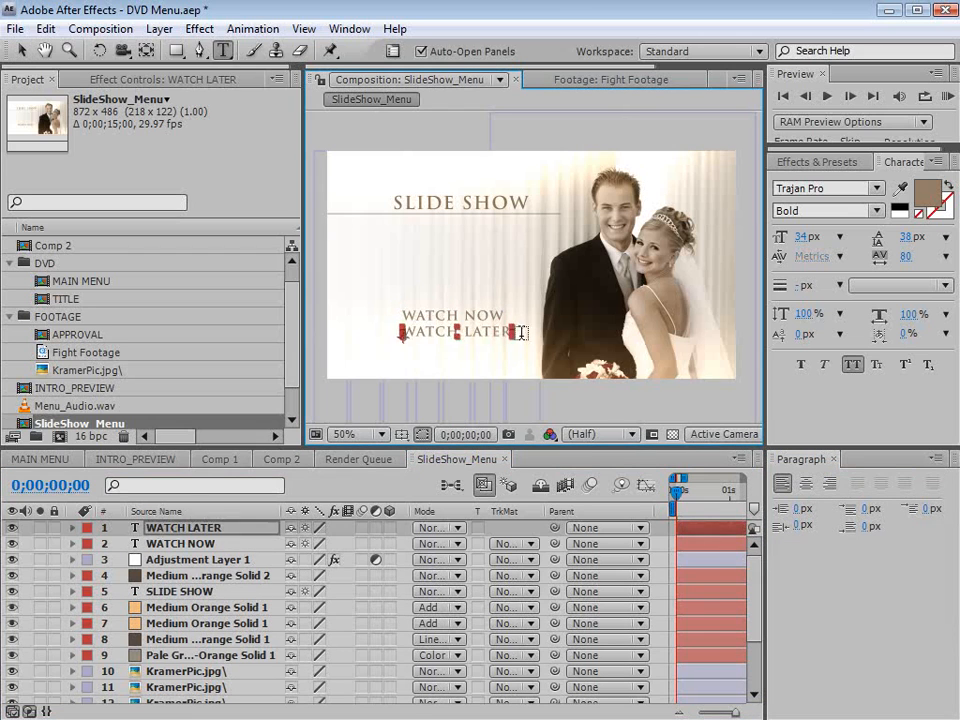
key(Escape)
key(v)
key(grave)
key(period)
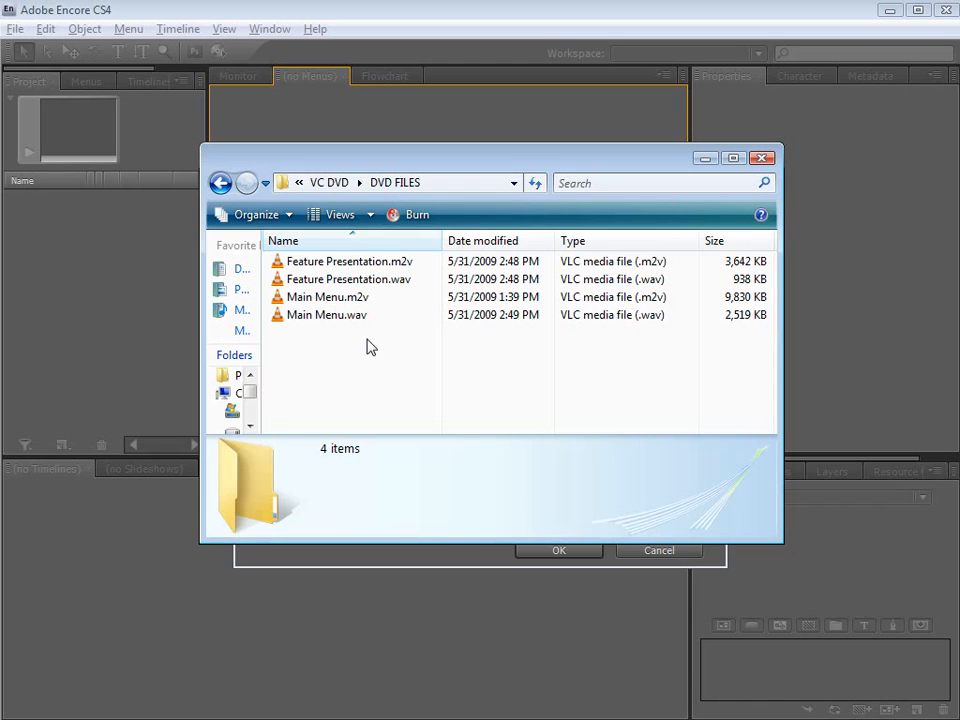
- Switch to the DVD FILES folder and examine the Main Menu and Feature Presentation .m2v and .wav files
click(345, 298)
click(332, 316)
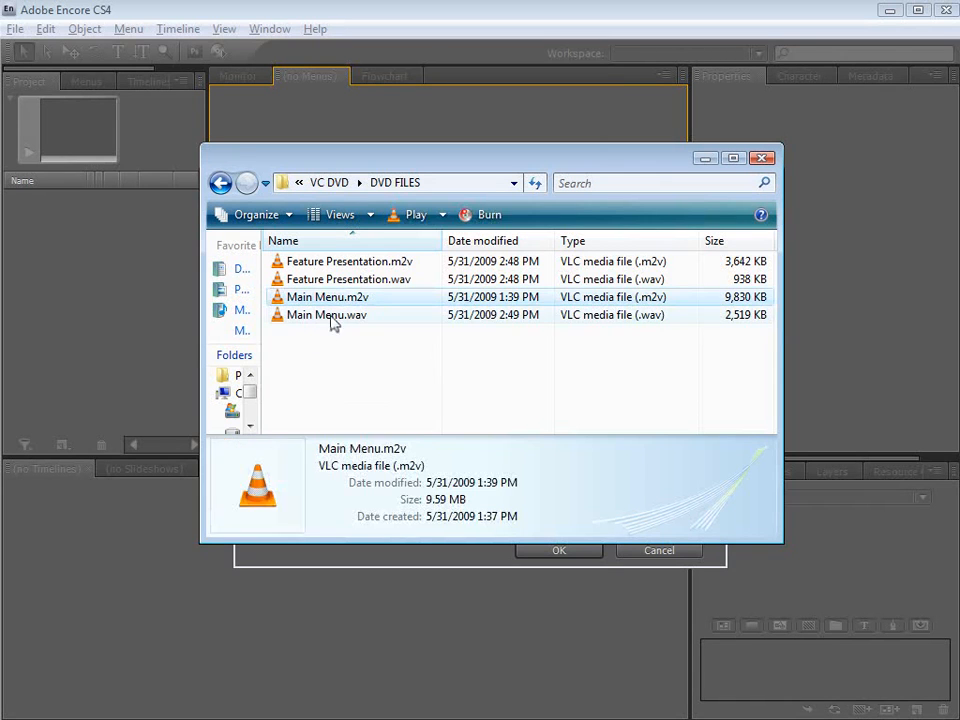
click(321, 340)
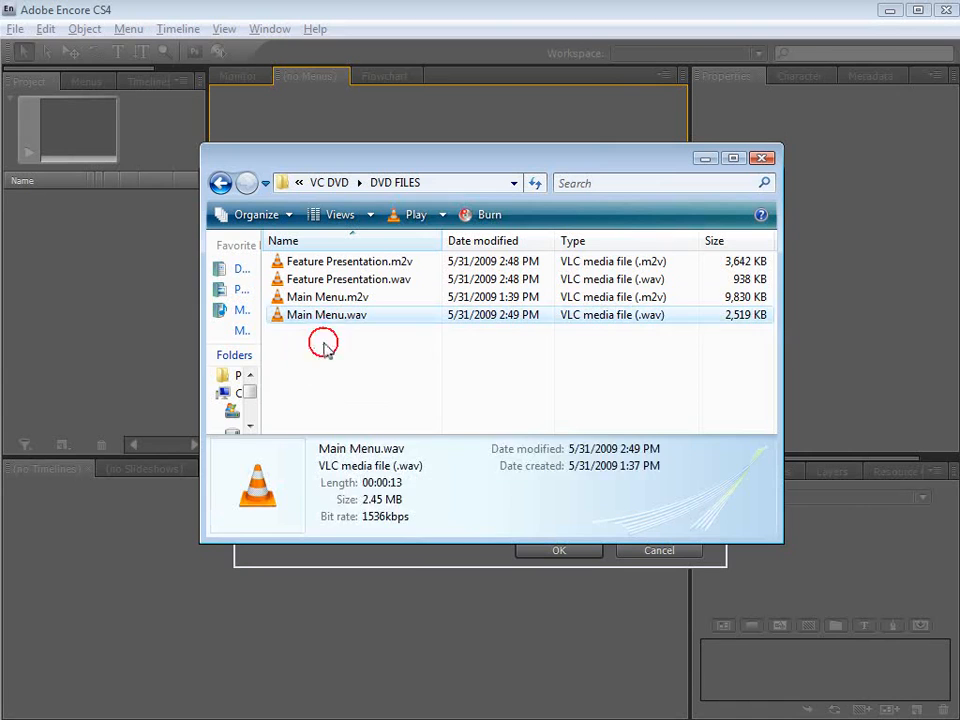
click(362, 264)
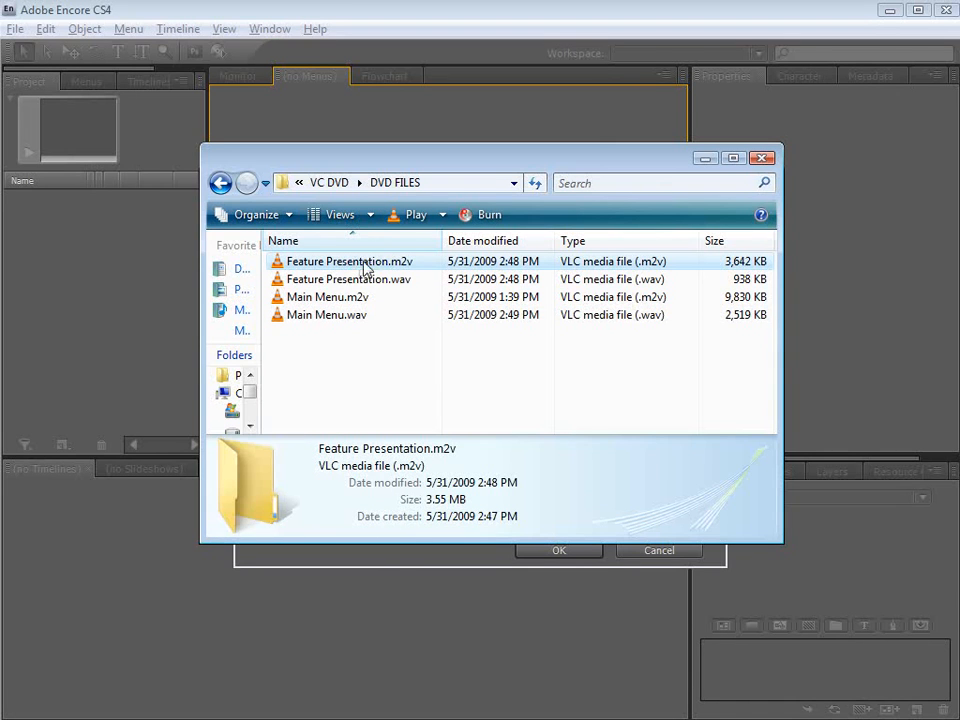
click(308, 279)
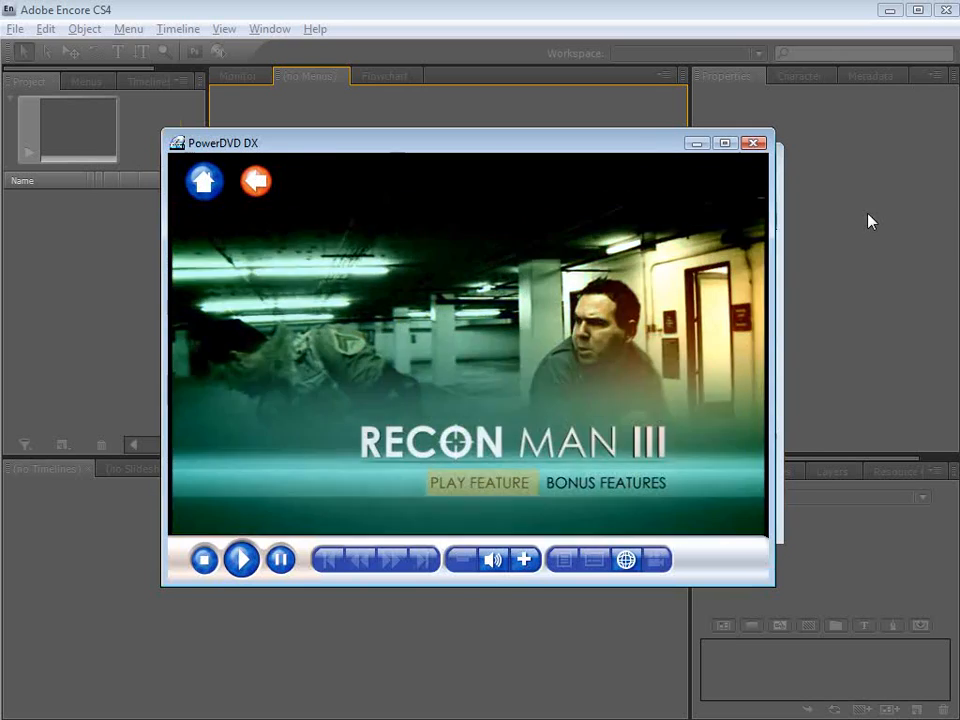
- Test the finished DVD menu in PowerDVD by starting Play Feature, and close the player
mouse_move(733, 272)
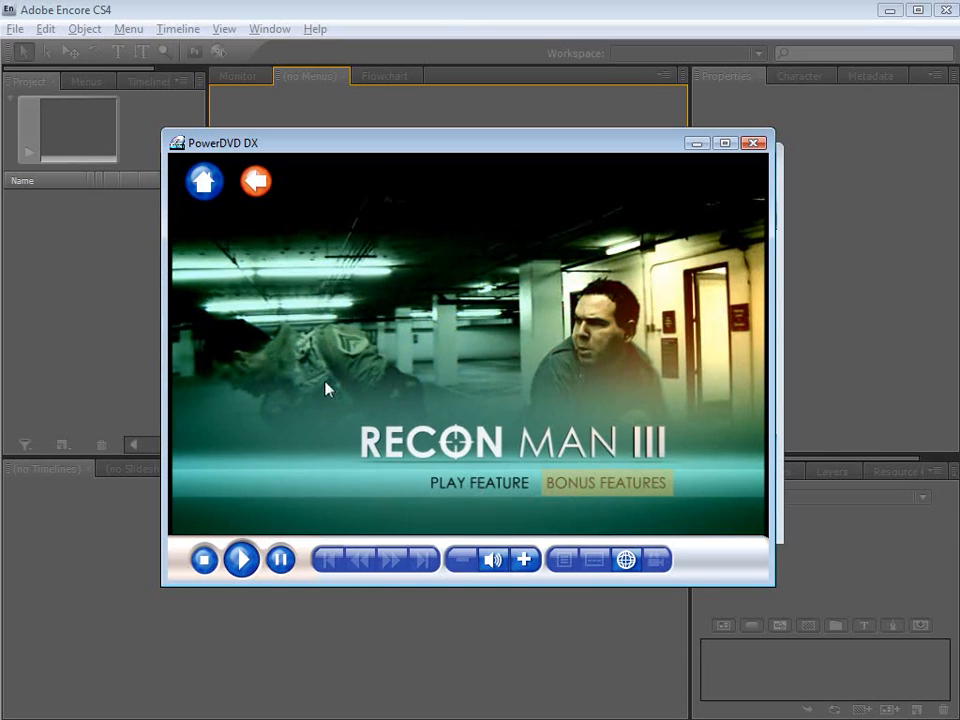
click(476, 484)
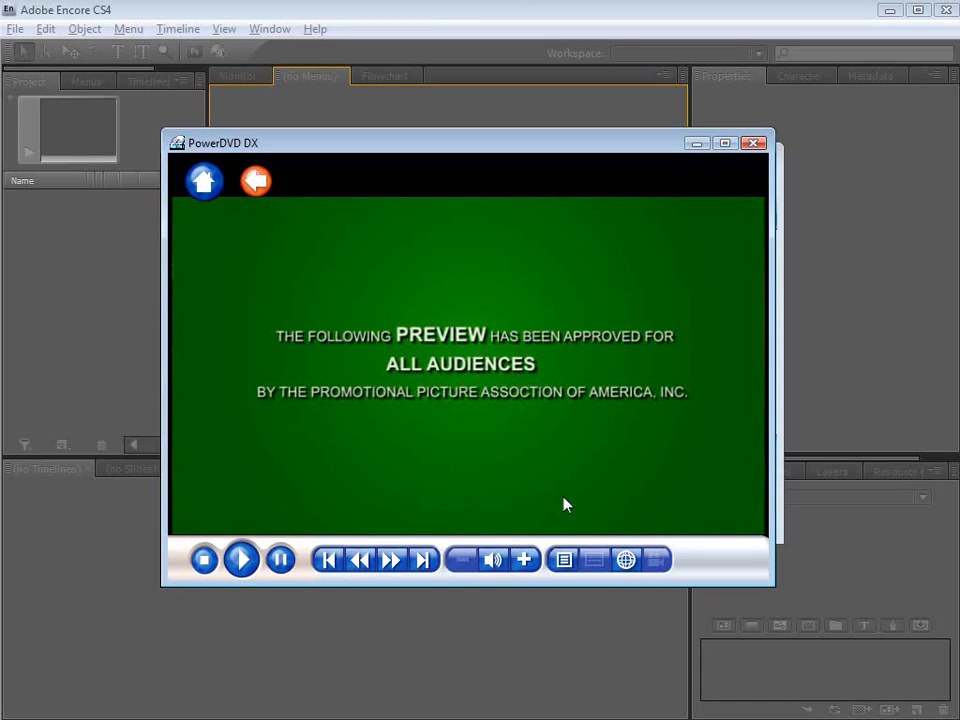
click(755, 144)
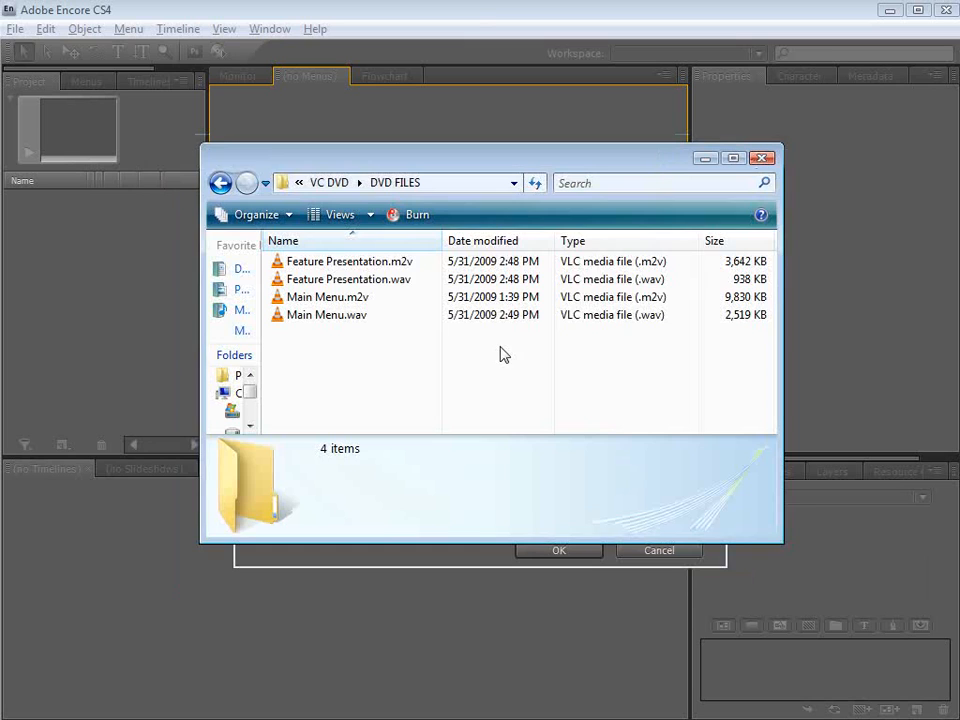
- Create a new Adobe Encore project named Recon Man with DVD authoring mode and the NTSC standard
click(476, 11)
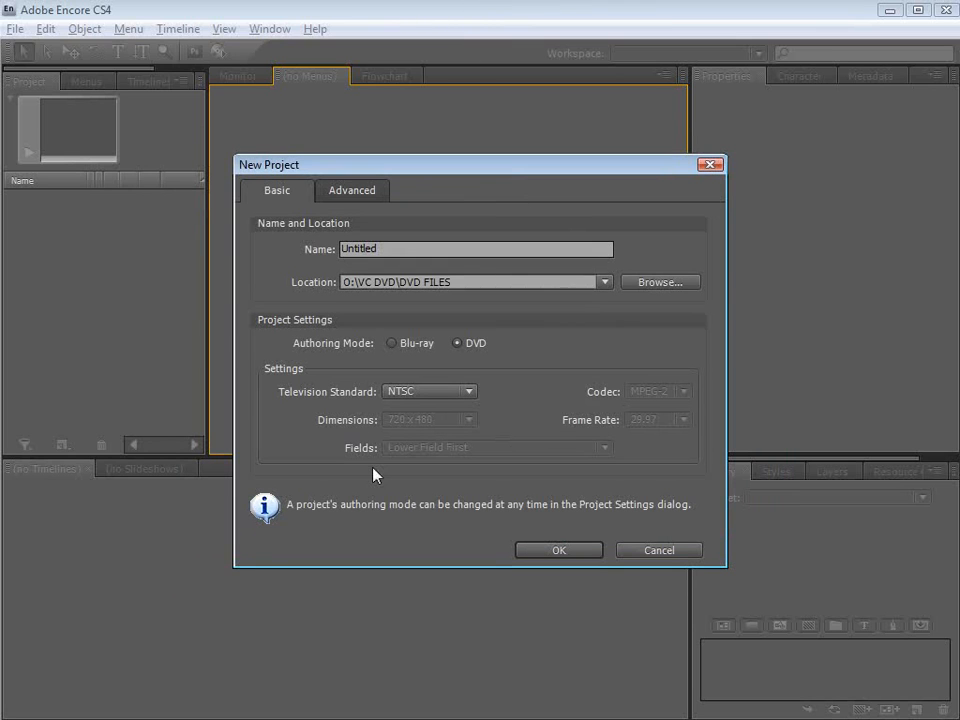
drag(380, 249, 257, 253)
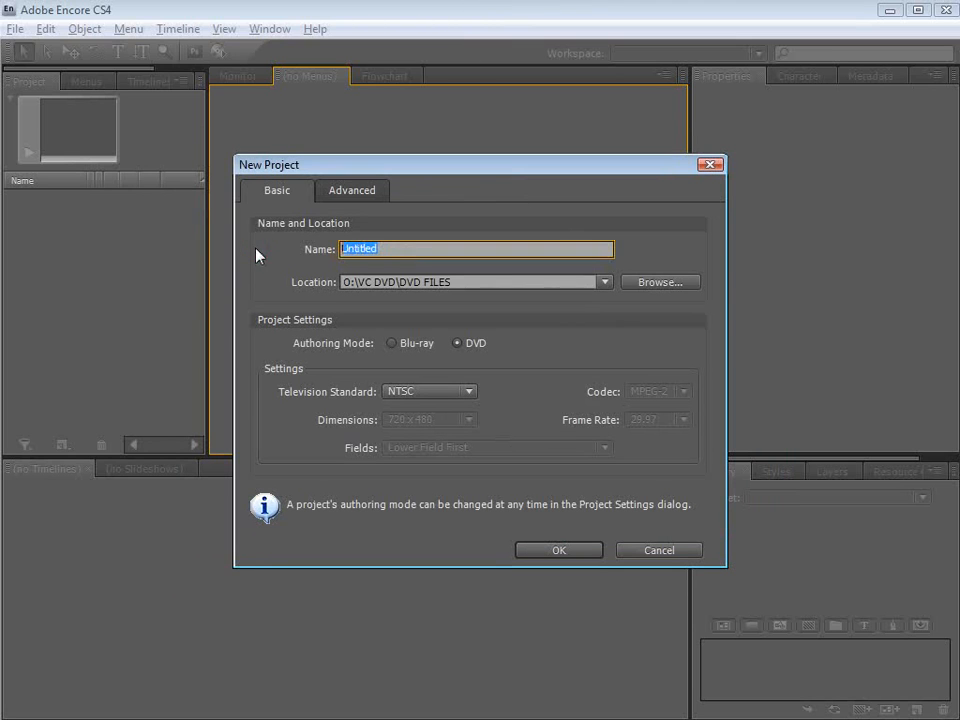
text(Recon Man)
click(456, 343)
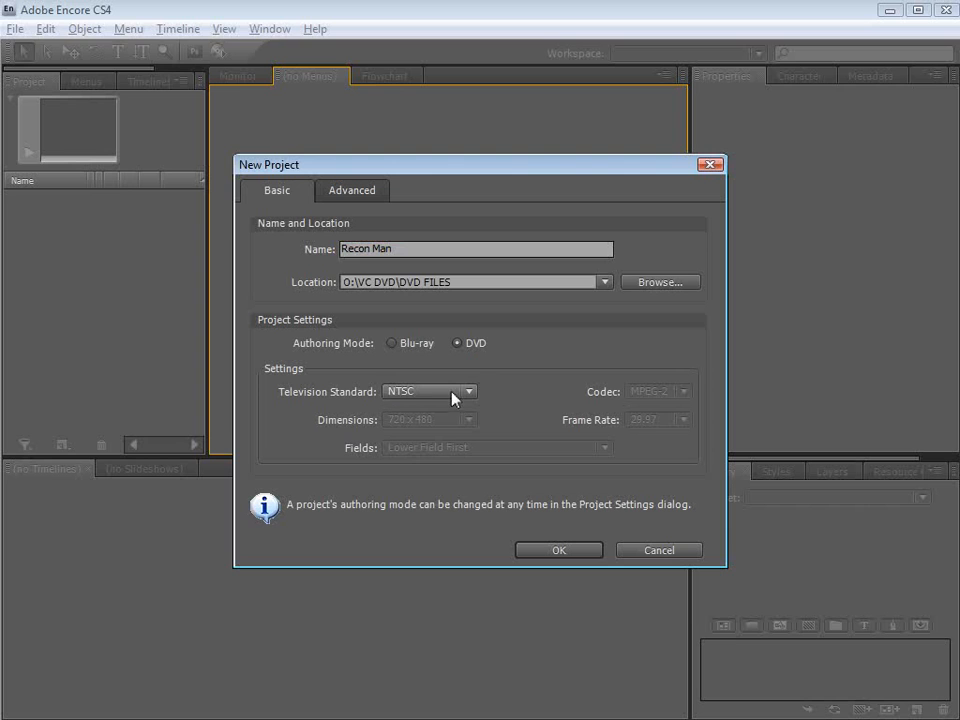
click(558, 551)
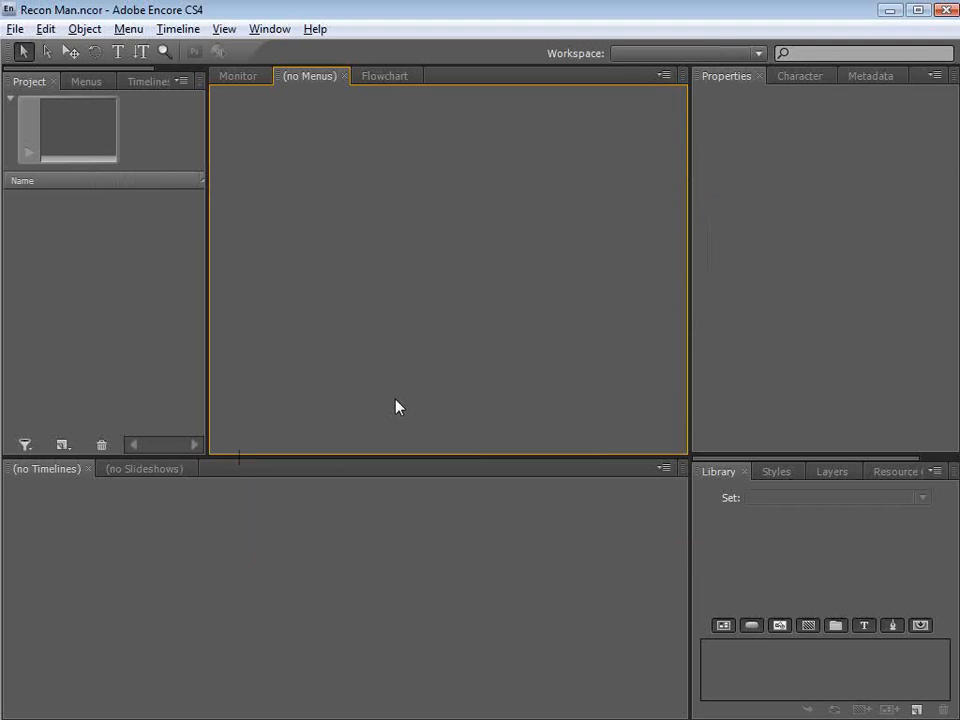
- Import the Feature Presentation and Main Menu .m2v and .wav files from the DVD FILES folder into the Encore project
key(alt+Tab)
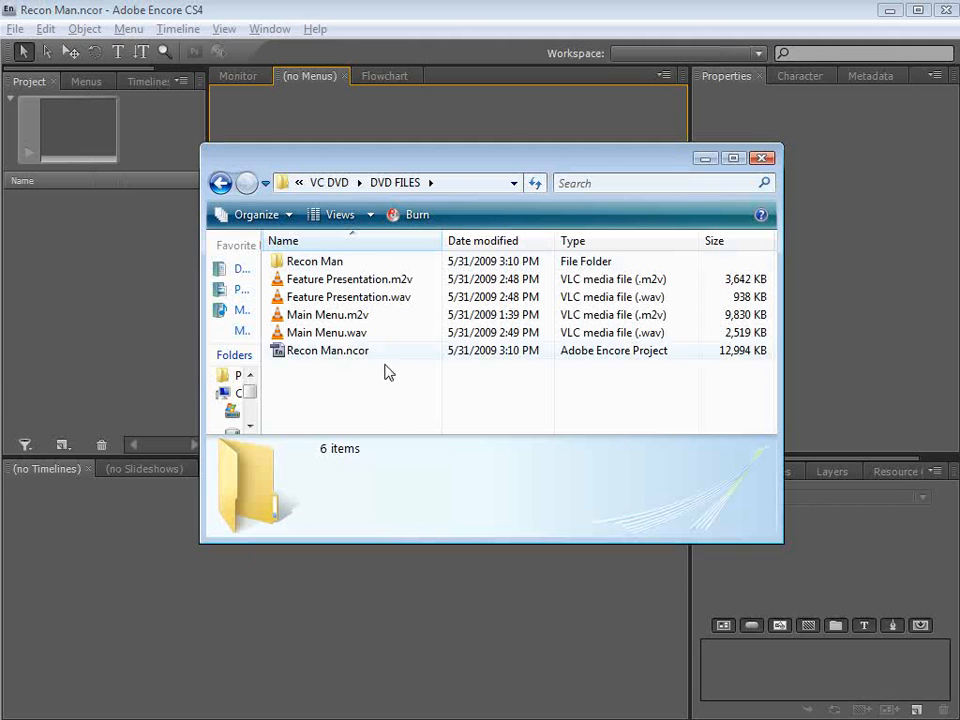
click(348, 287)
shift+click(290, 332)
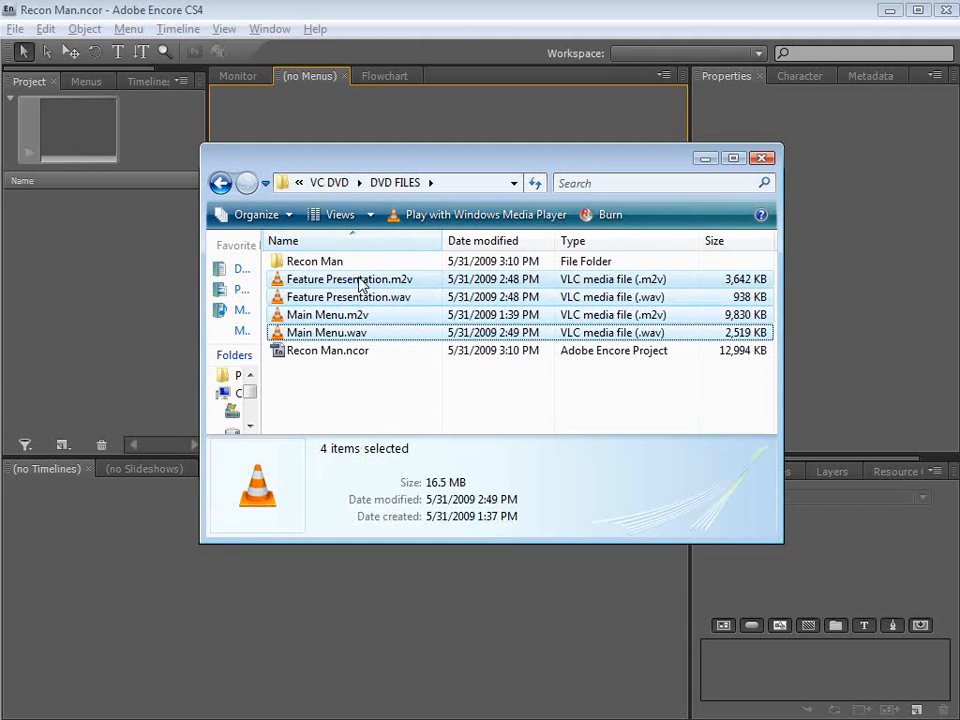
drag(360, 284, 123, 246)
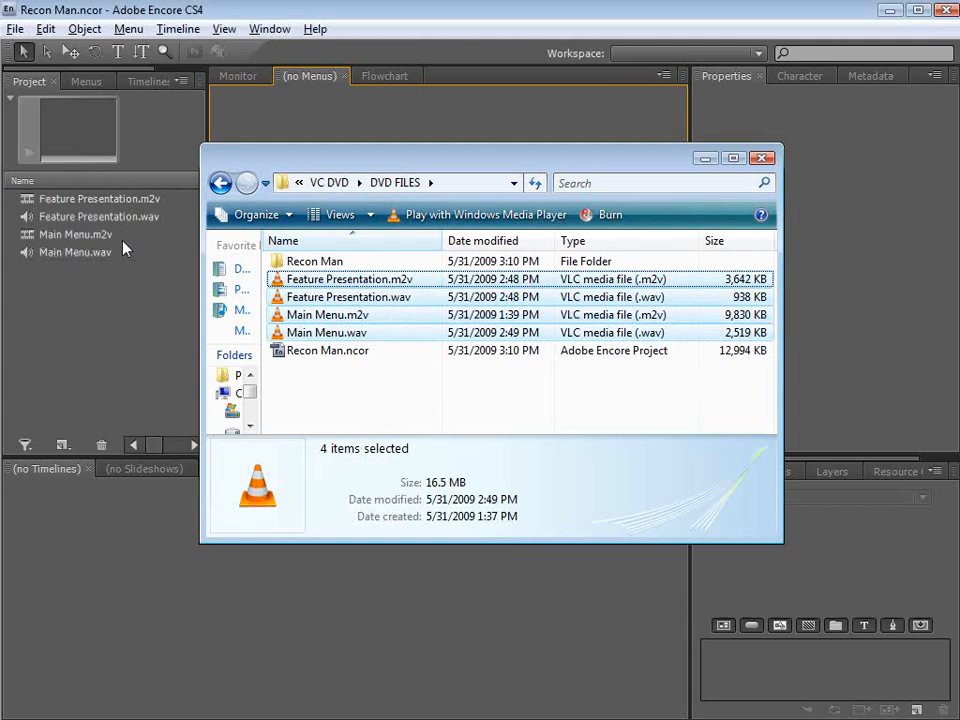
click(130, 300)
click(100, 199)
click(105, 217)
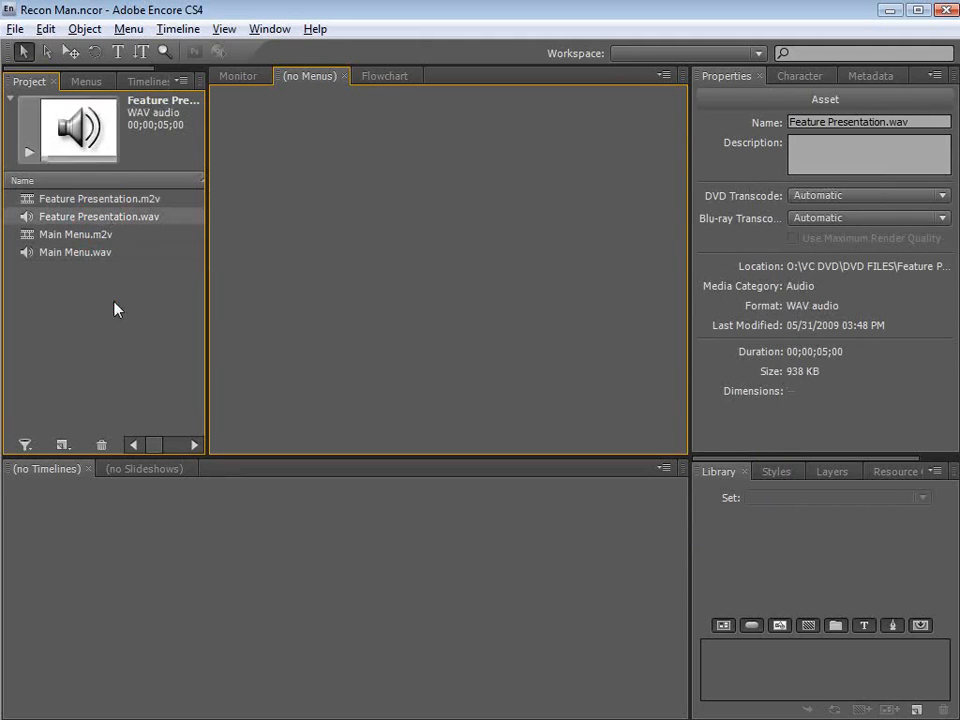
click(113, 305)
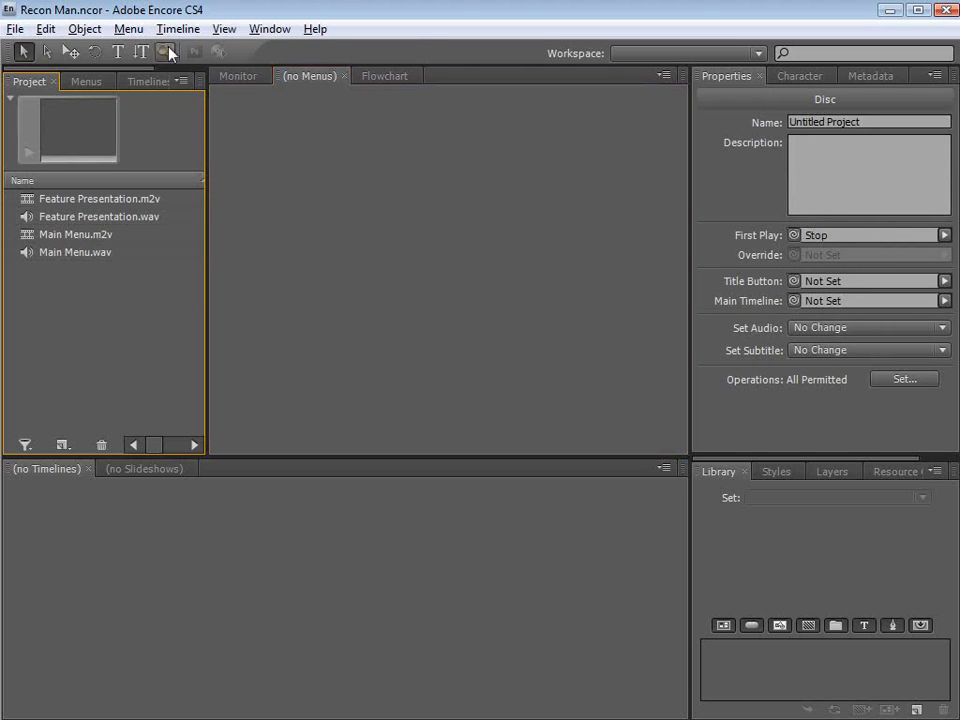
- Add a new blank menu to the project, view it at 50%, and set its aspect ratio to 16:9
click(128, 30)
click(188, 52)
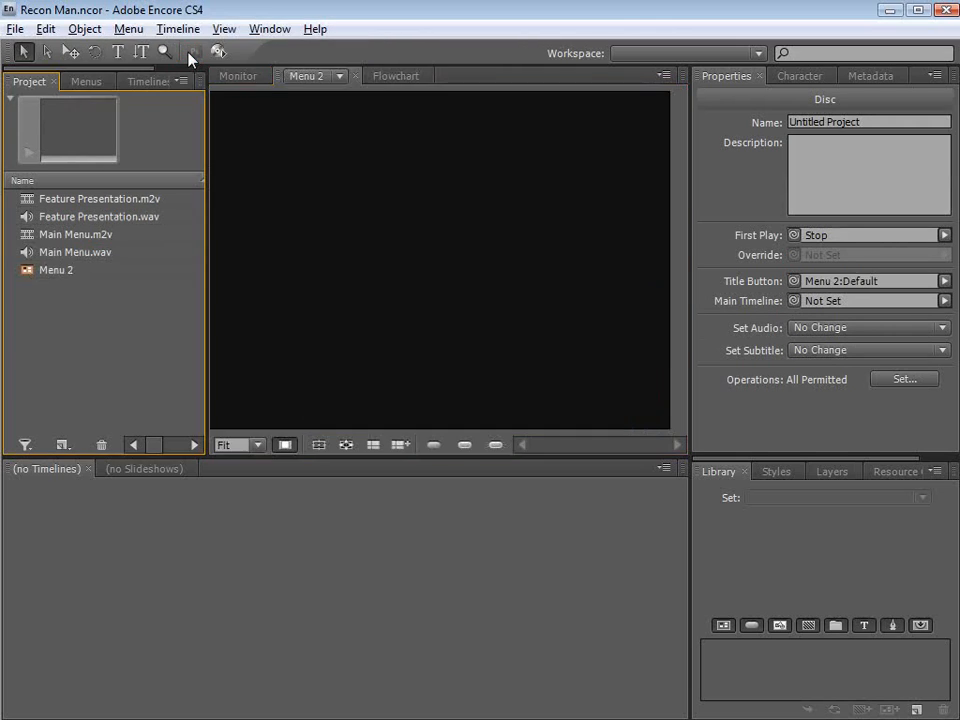
click(256, 446)
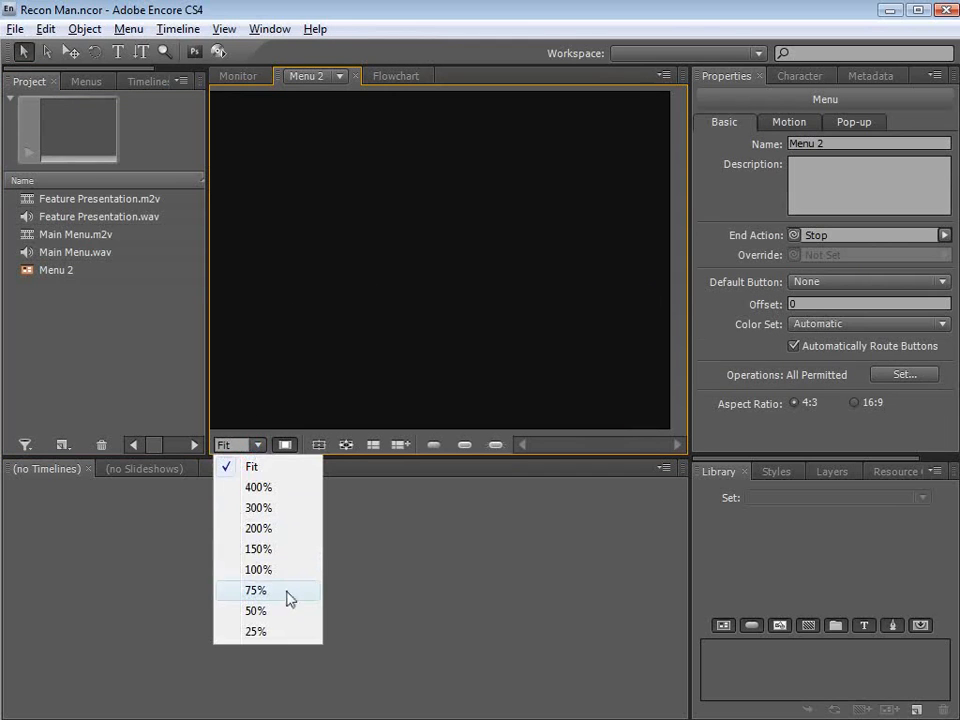
click(256, 611)
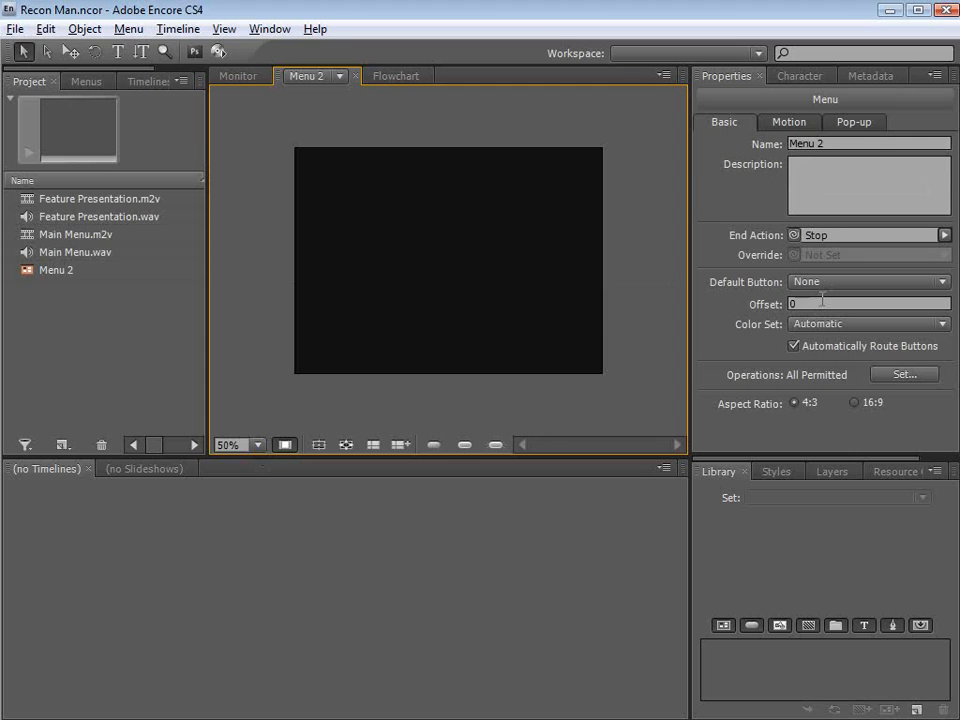
click(854, 403)
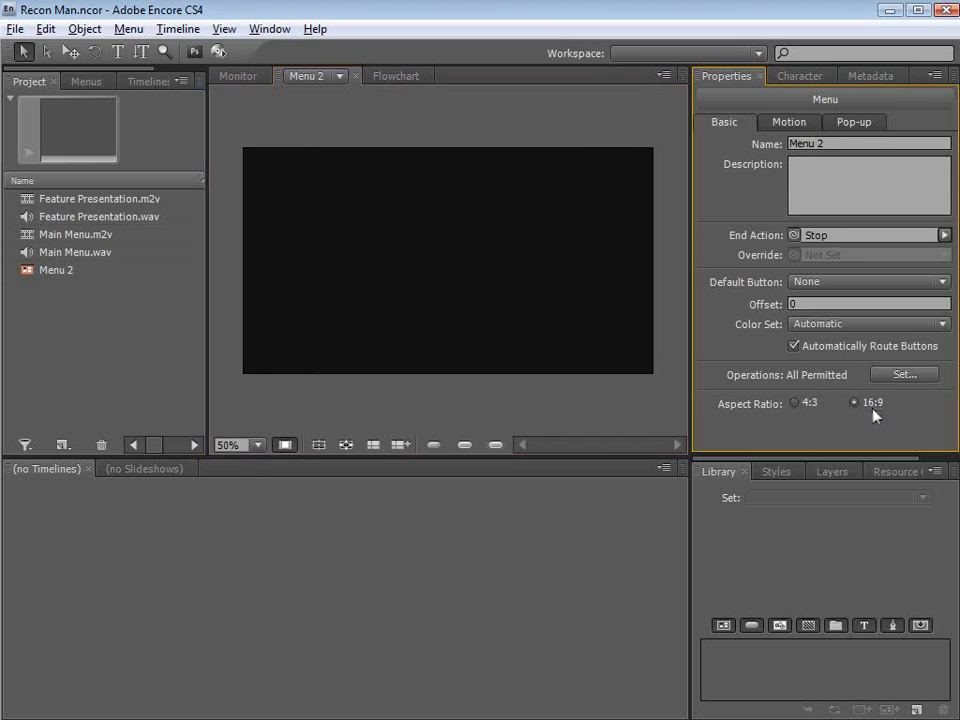
- Link Main Menu.m2v as the menu's motion video and Main Menu.wav as its audio
click(790, 122)
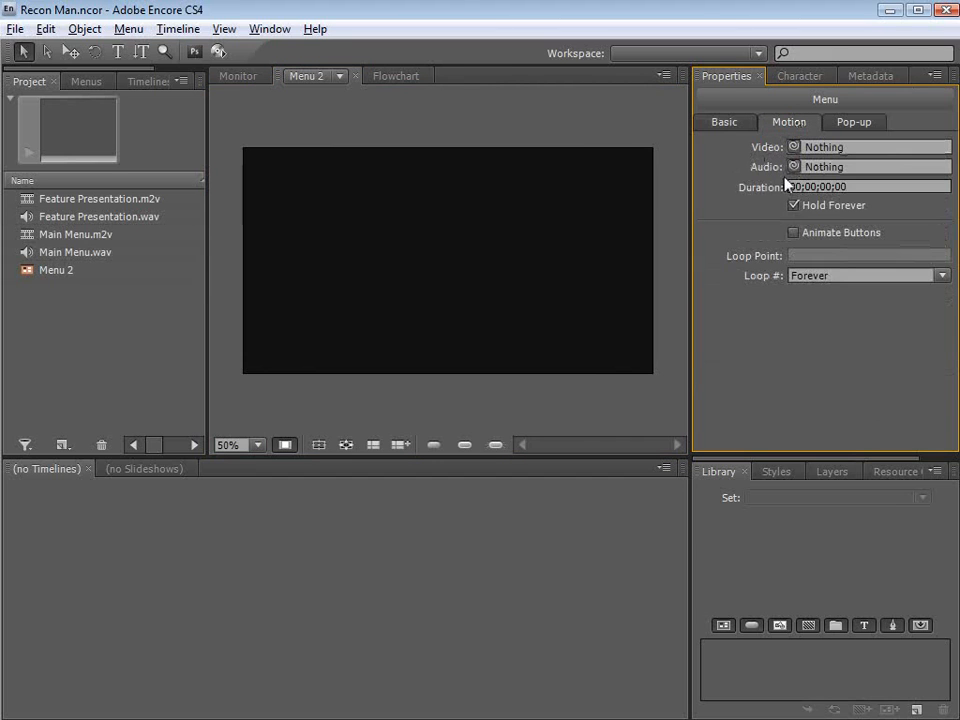
mouse_move(794, 147)
mouse_down()
mouse_move(164, 330)
mouse_move(66, 229)
mouse_move(73, 238)
mouse_up()
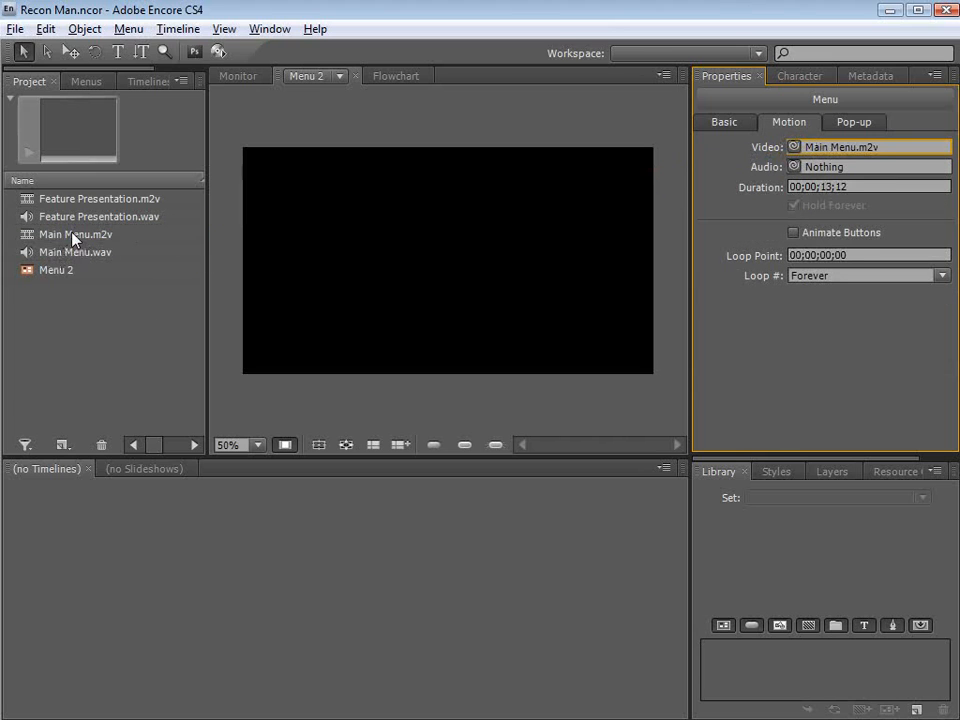
drag(794, 167, 101, 252)
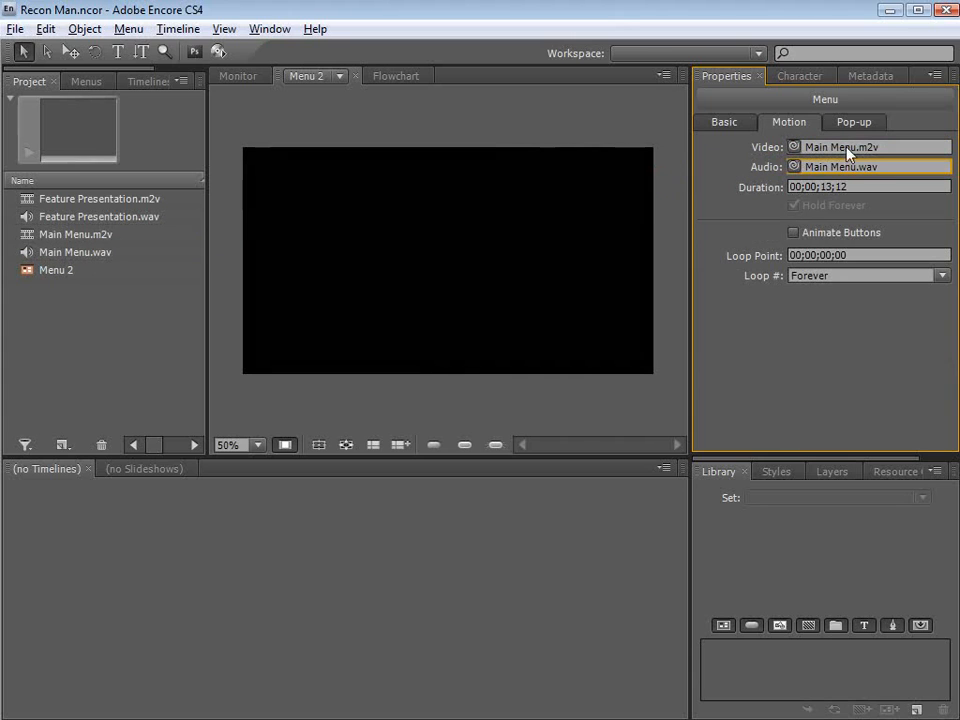
- Switch to After Effects and step through Comp 1 around the orange flash to find the menu's loop point
click(456, 360)
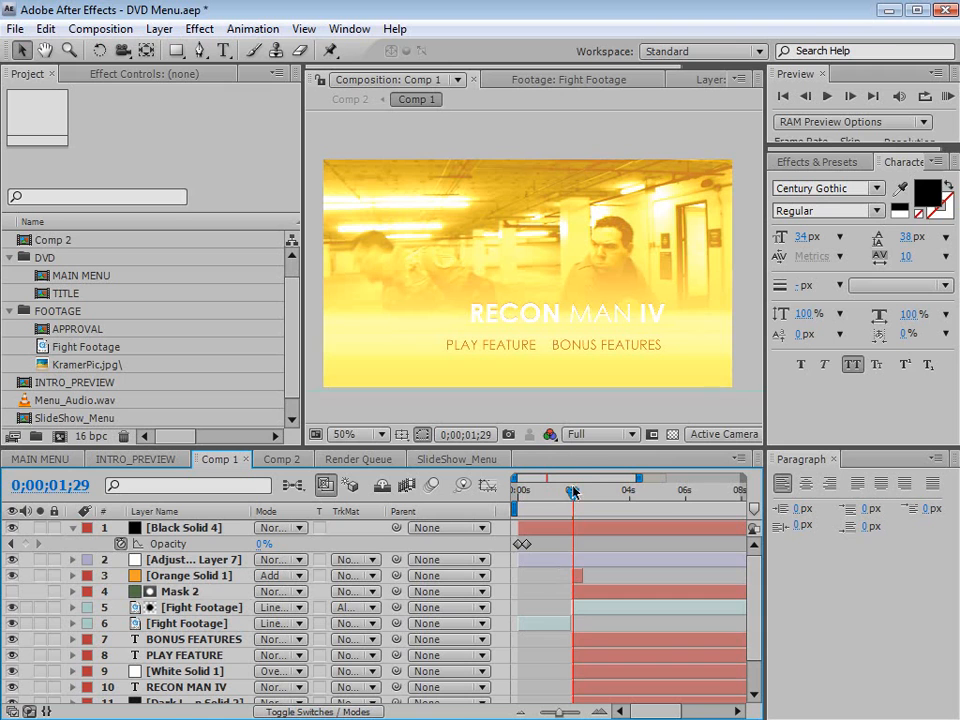
click(573, 492)
mouse_move(573, 492)
mouse_down()
mouse_move(585, 495)
mouse_move(571, 506)
mouse_up()
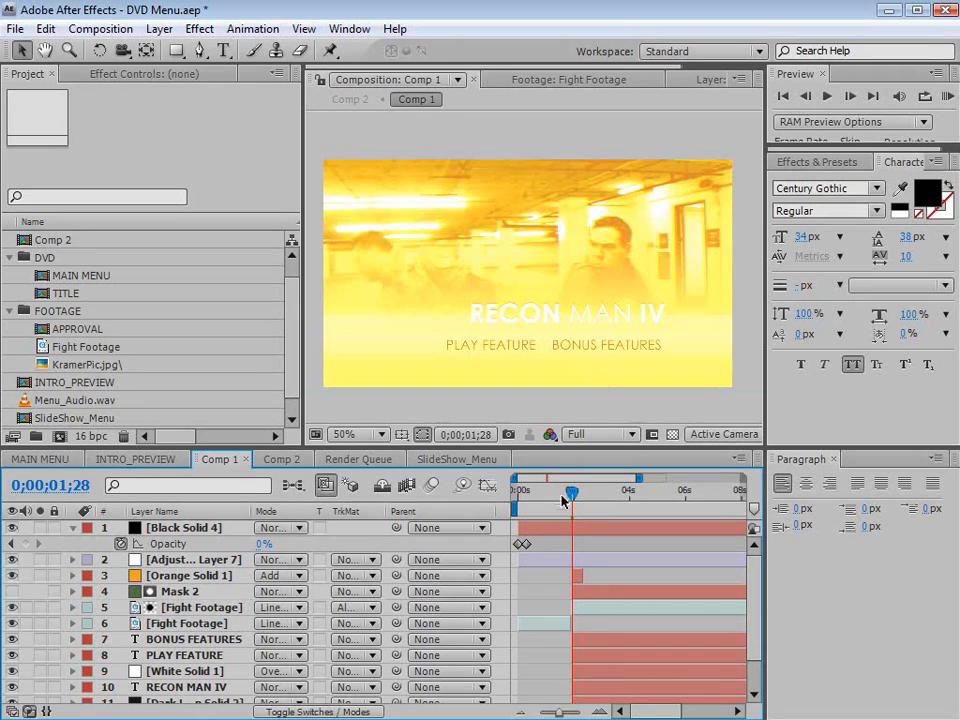
key(Page_Down)
key(Page_Down)
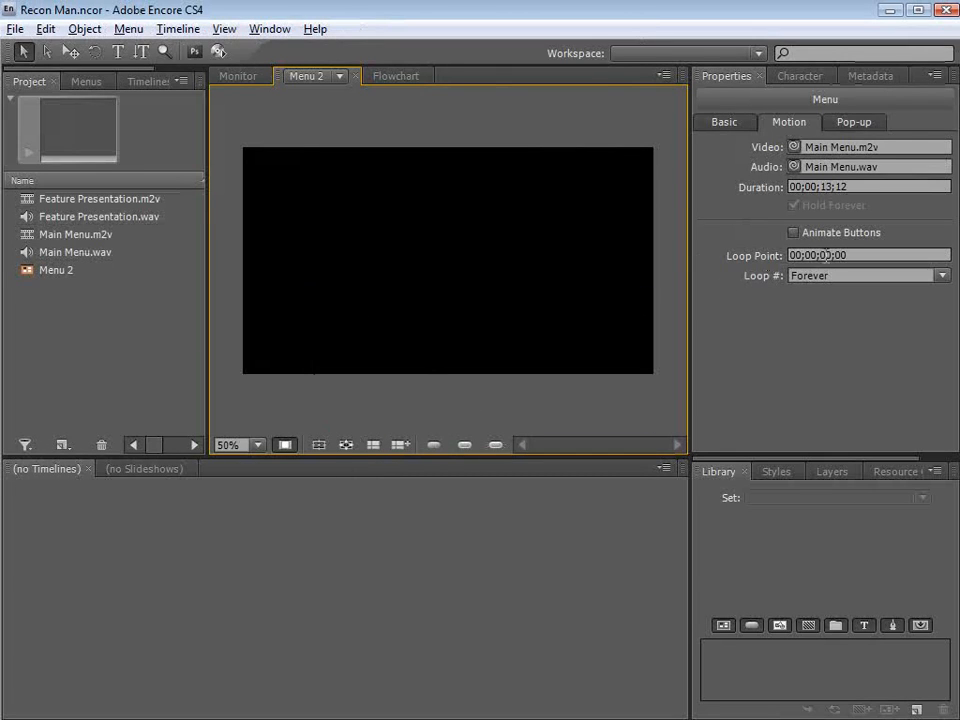
- In Encore, set the menu's loop point to 00;00;02;00 and return to its basic properties
drag(833, 255, 945, 210)
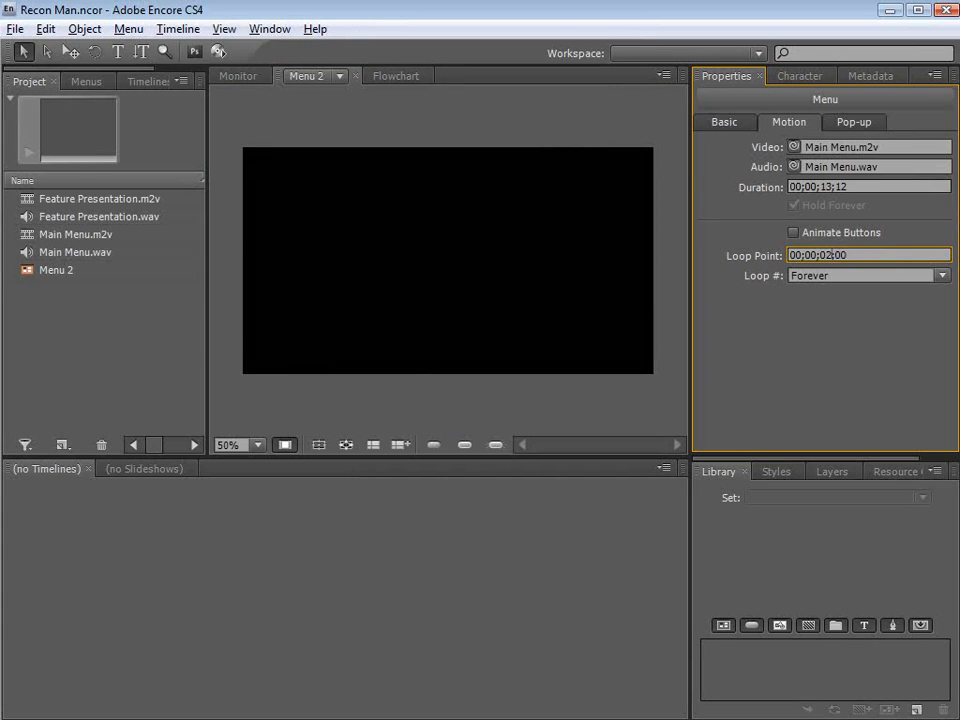
click(862, 252)
click(772, 340)
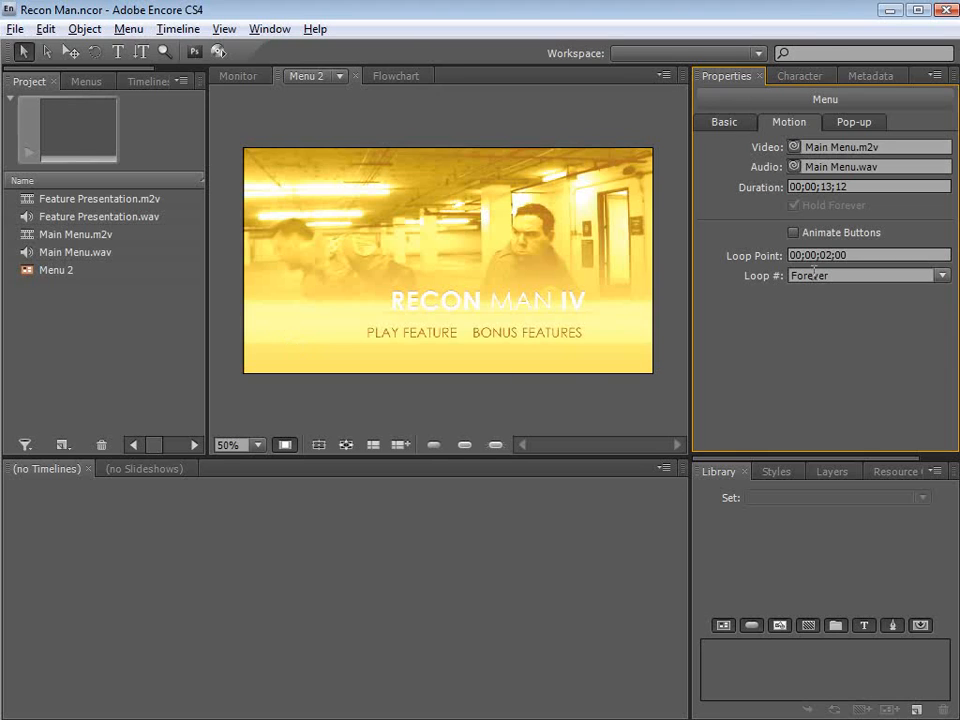
click(737, 122)
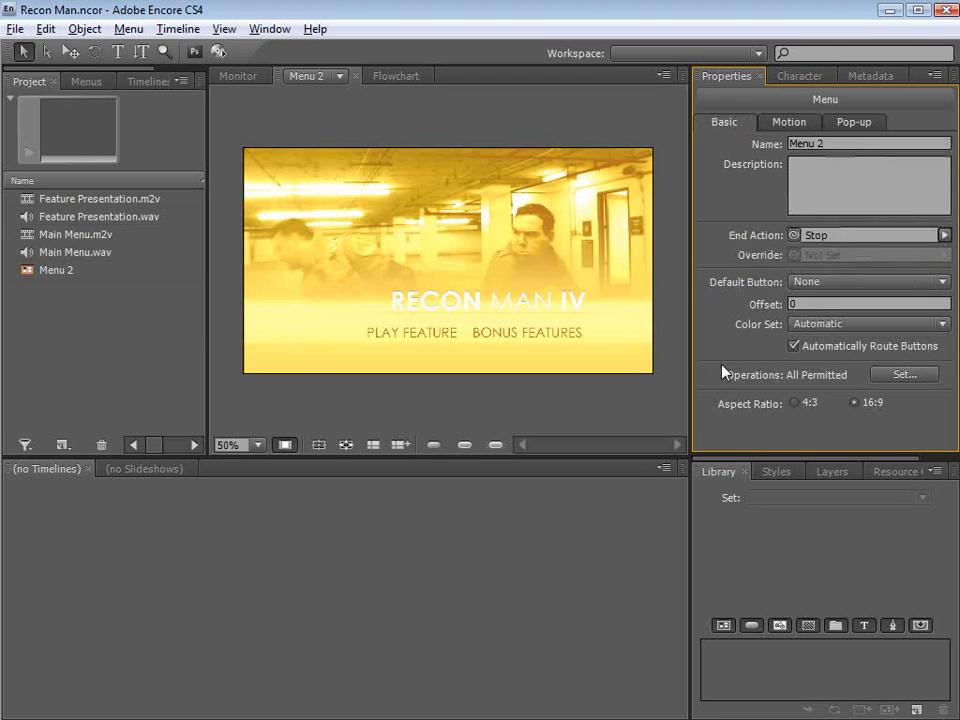
click(500, 418)
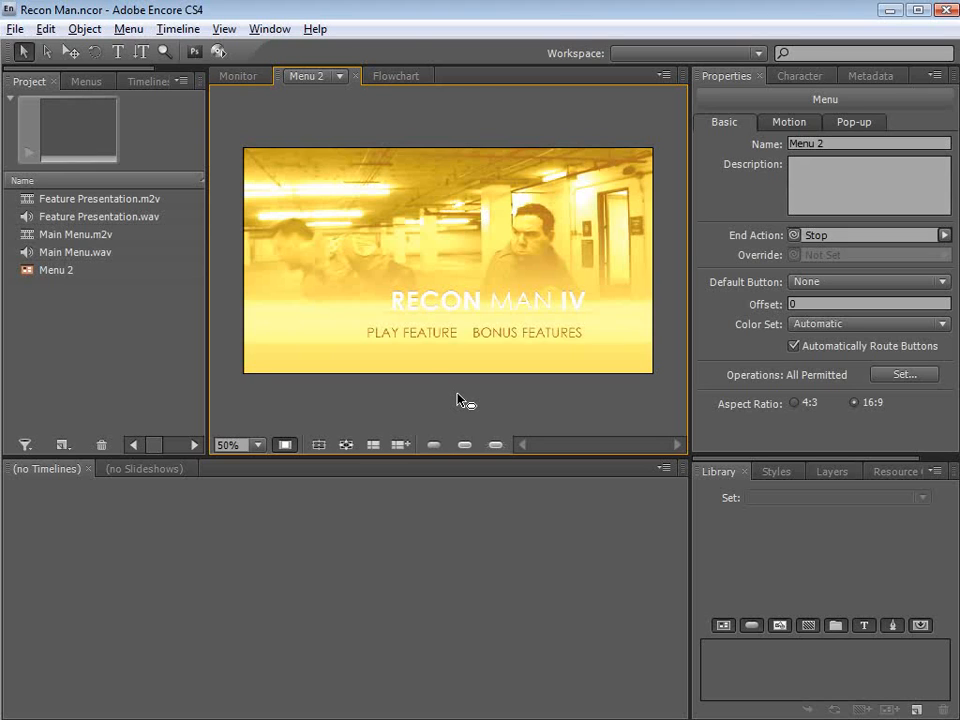
- Open the menu in Photoshop for editing and dismiss the pixel aspect ratio notice
right_click(274, 173)
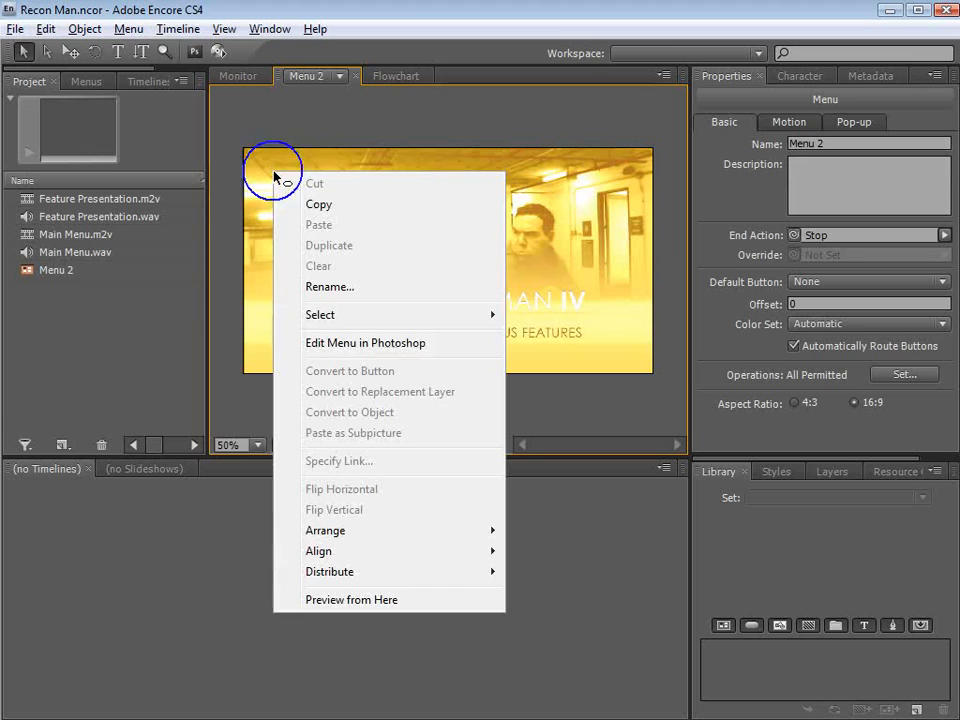
click(399, 344)
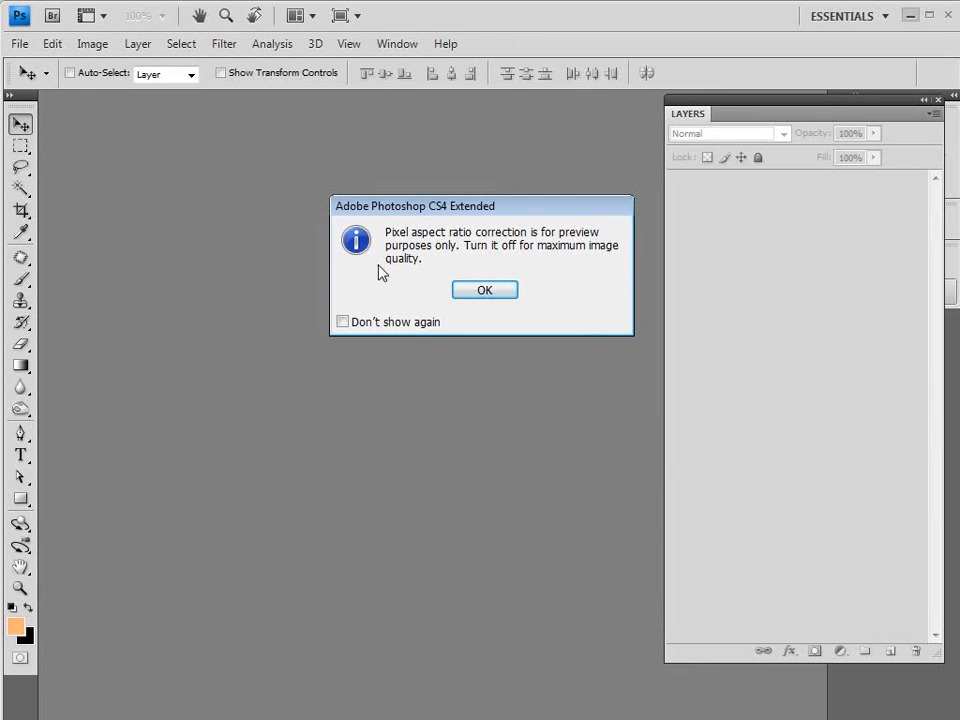
click(481, 291)
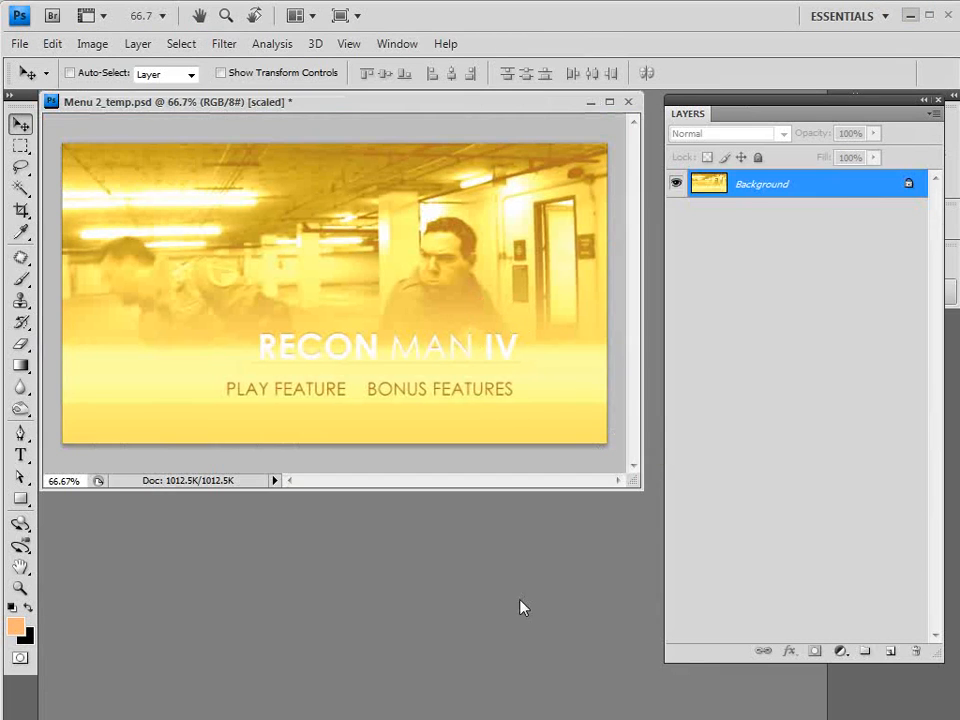
- Create a layer group above the background and name it "(+) Button"
click(865, 651)
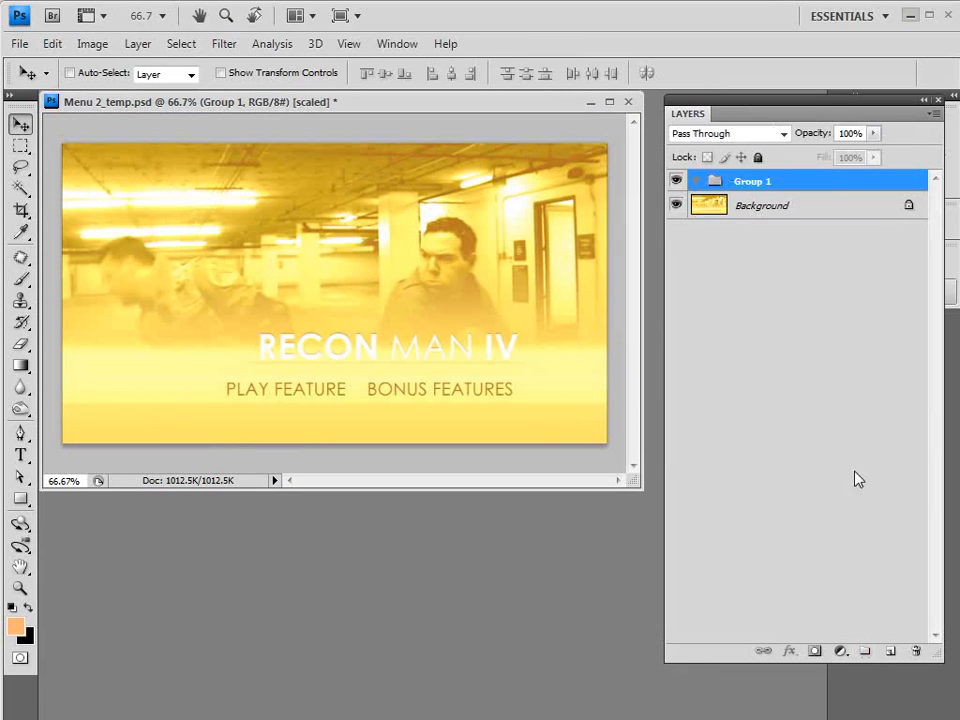
double_click(752, 185)
text((+)
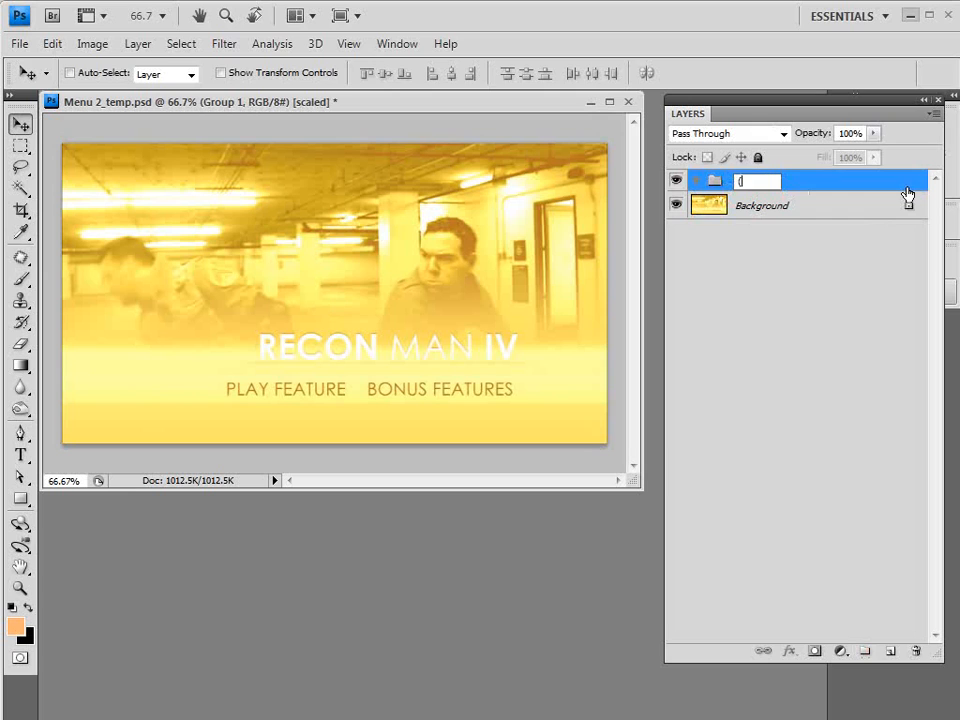
text() Button)
key(Return)
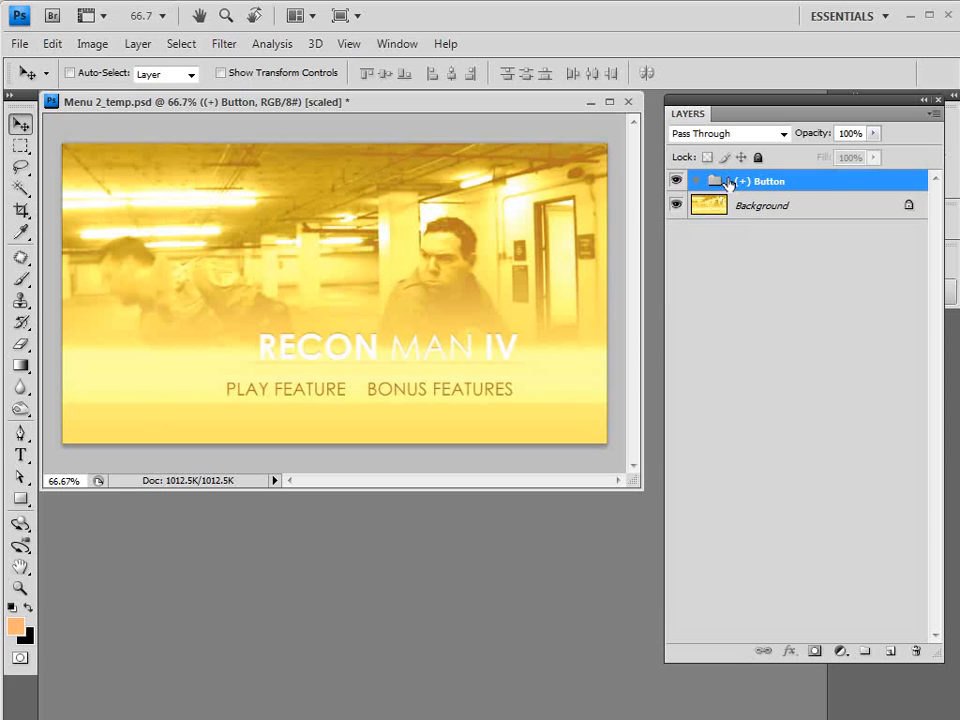
- Draw a rectangle shape covering the PLAY FEATURE text inside the "(+) Button" group
click(20, 499)
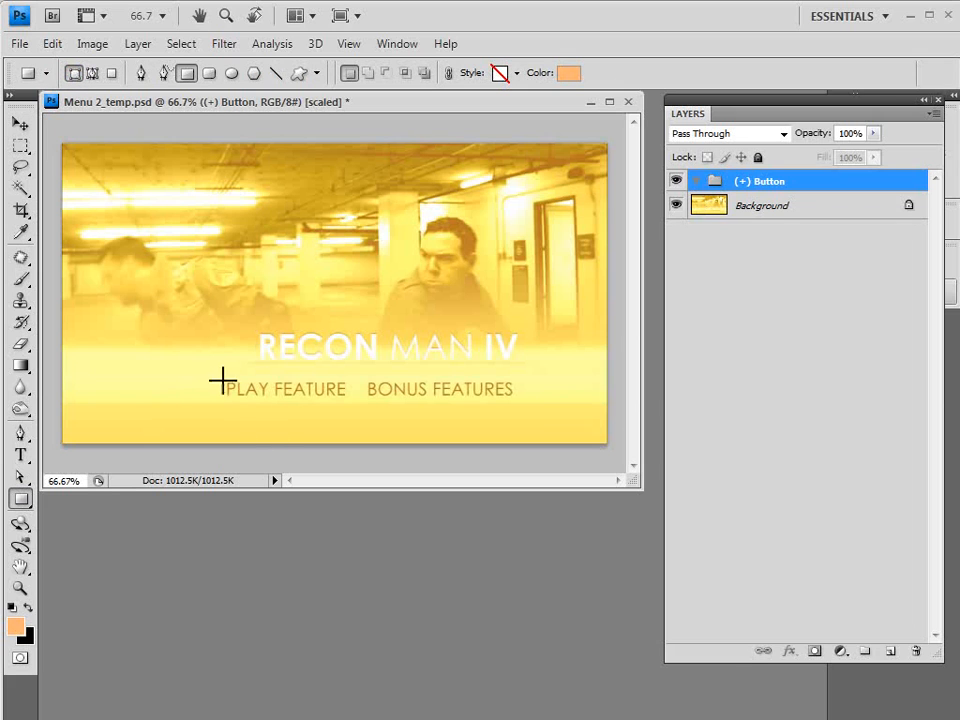
drag(218, 375, 356, 402)
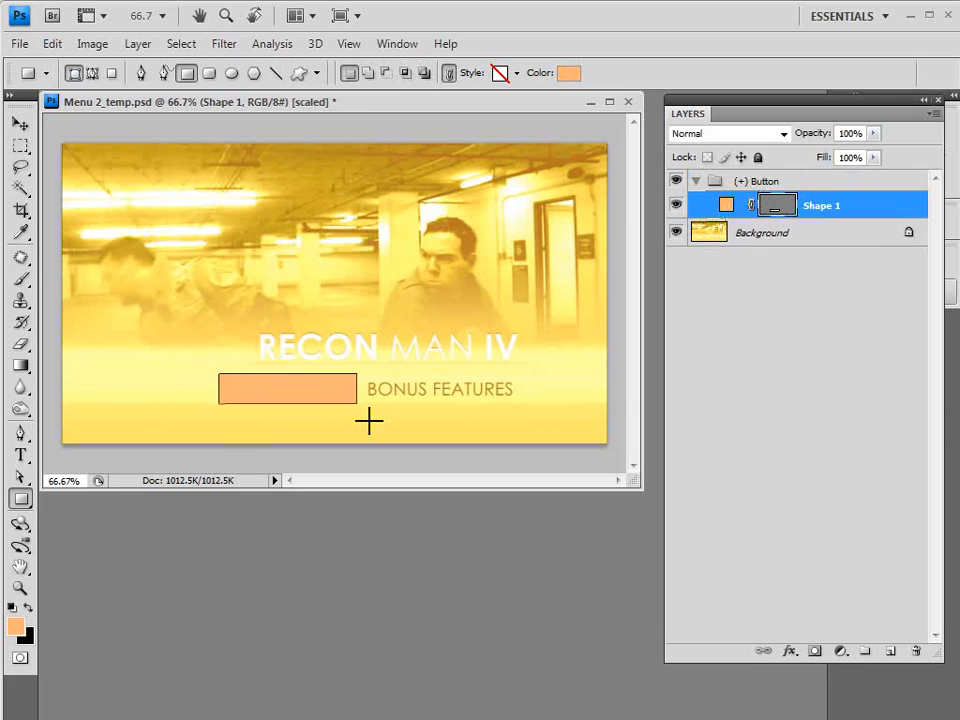
key(v)
click(770, 181)
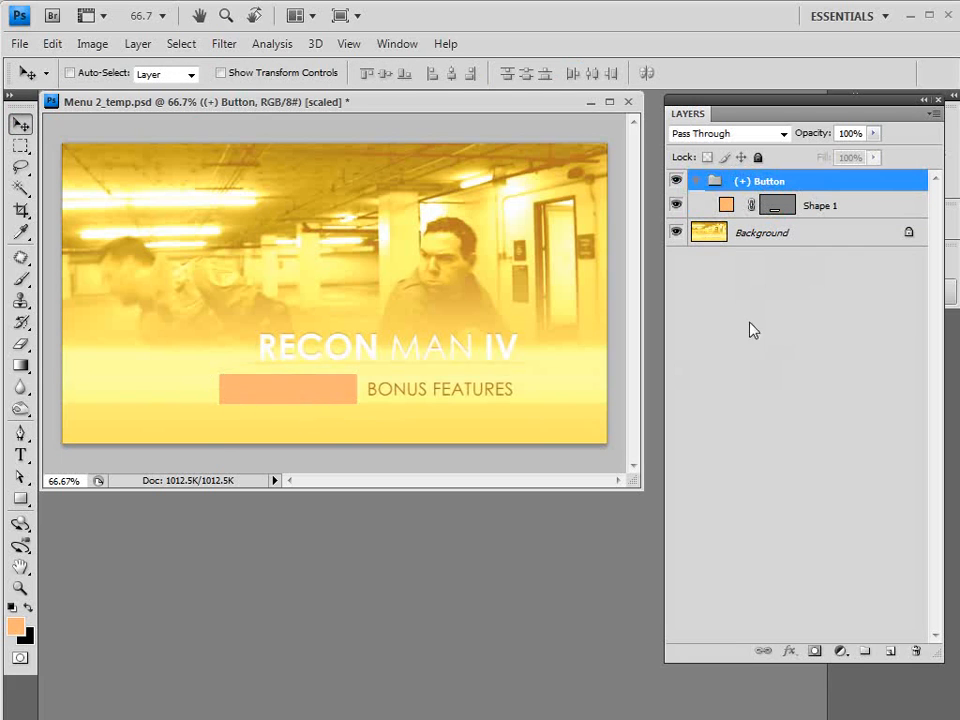
- Set the rectangle layer's opacity to 50% and its fill colour to orange-red #ea5325
click(821, 206)
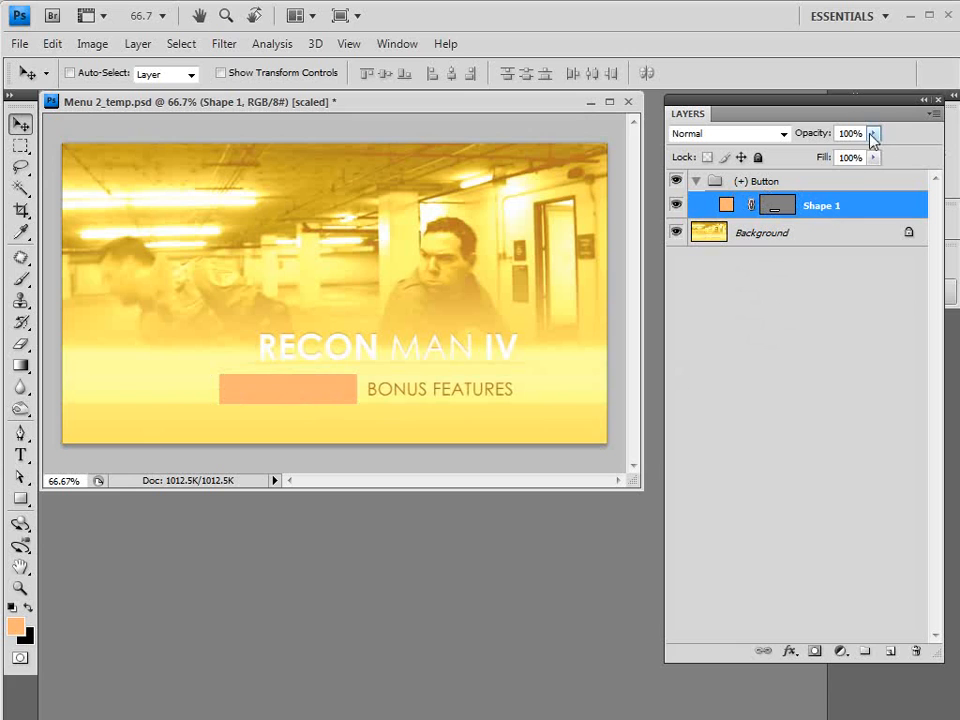
click(873, 133)
drag(850, 152, 827, 154)
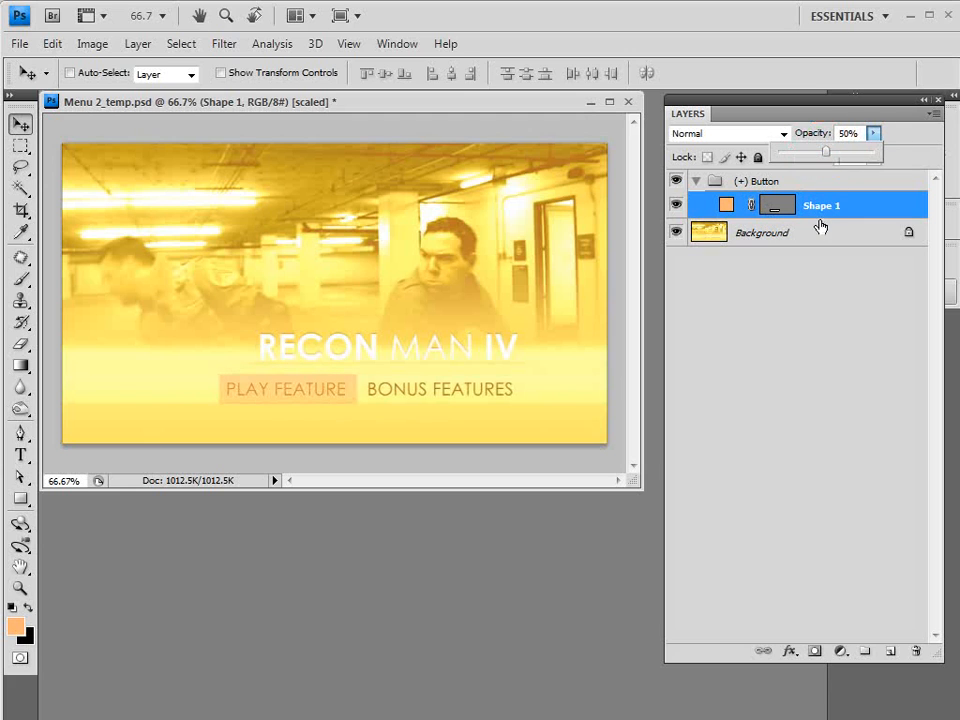
click(783, 266)
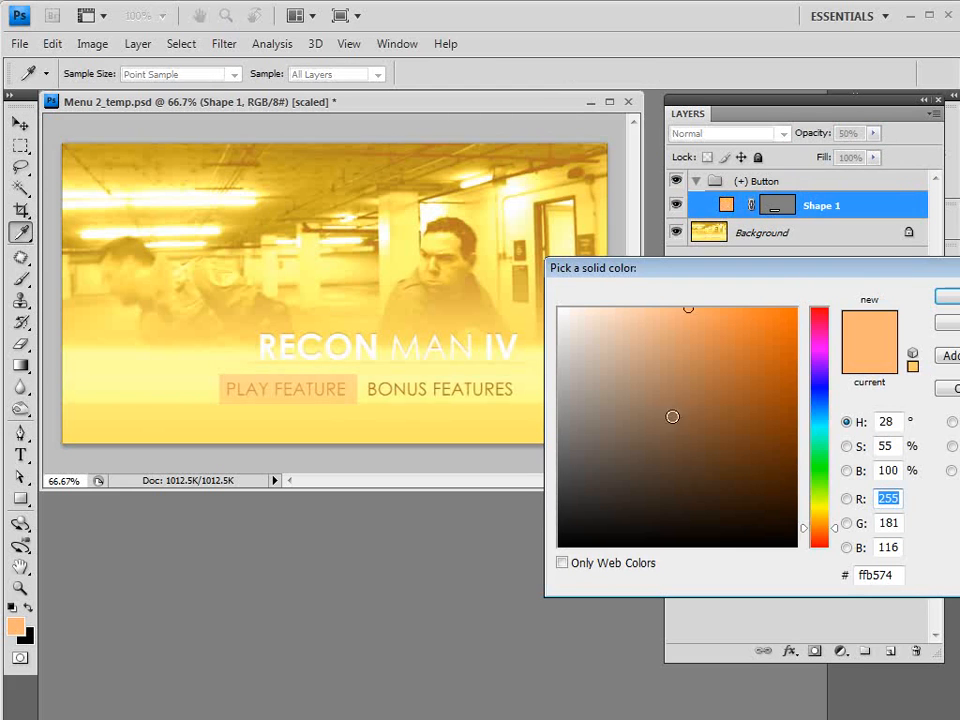
click(820, 537)
drag(789, 319, 759, 326)
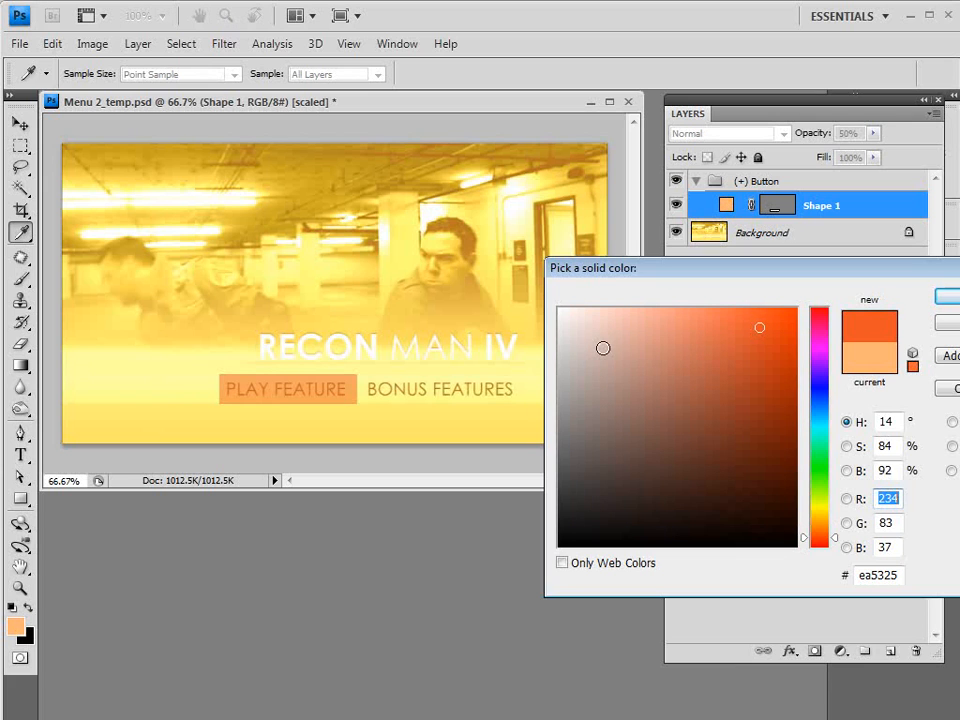
click(945, 297)
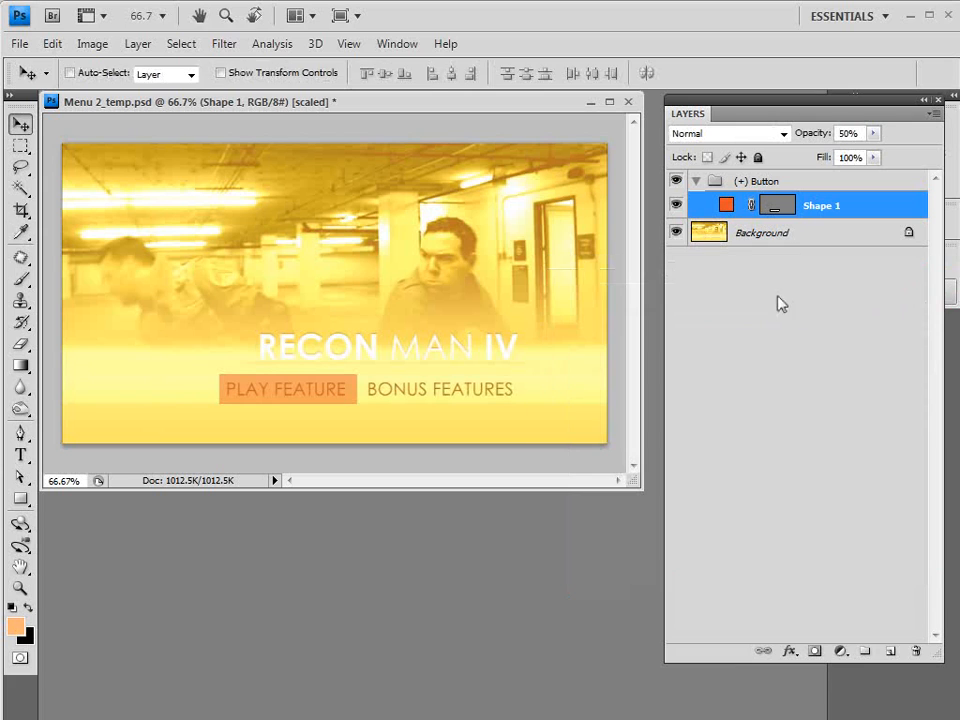
- Rename the rectangle shape layer to "(=1)"
double_click(817, 207)
key(BackSpace)
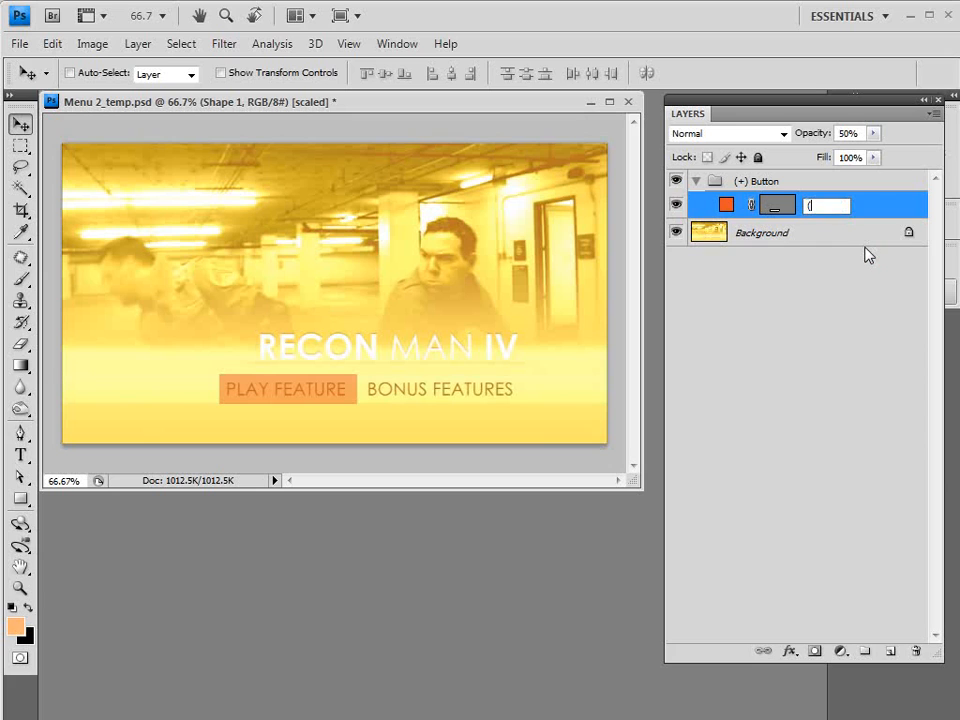
text((=1))
click(800, 273)
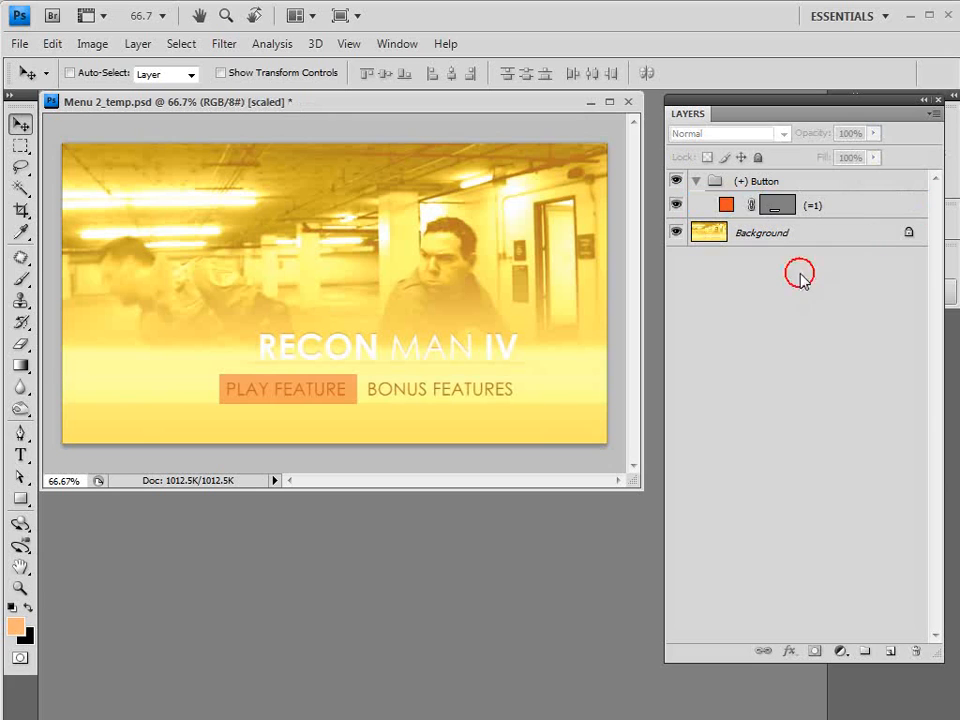
- Hide the "(=1)" layer and save the menu file so Encore receives the button
click(675, 206)
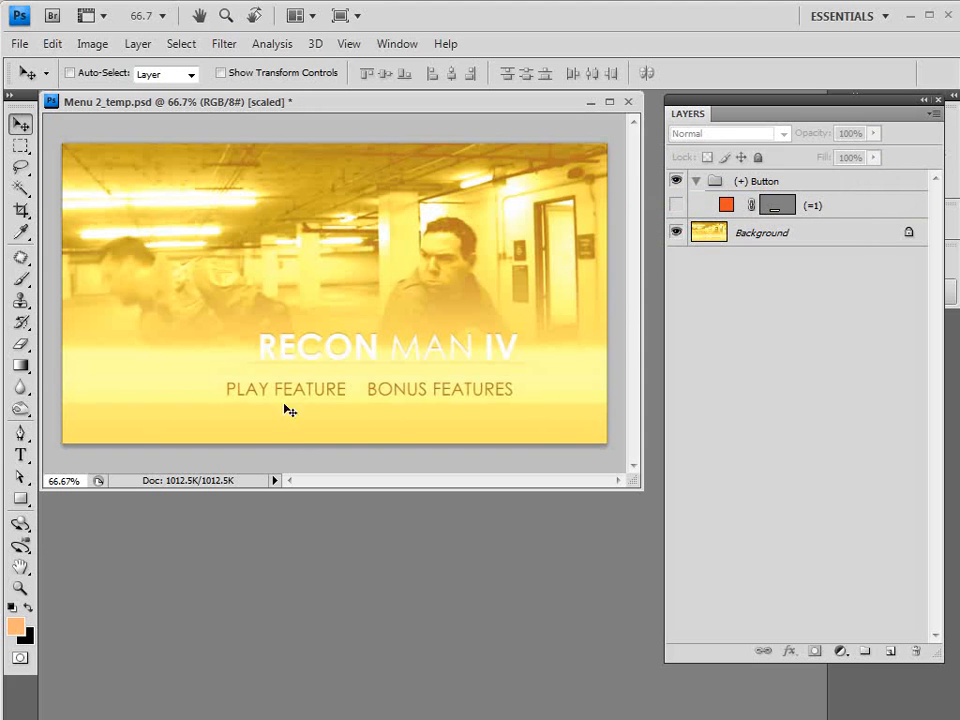
click(19, 40)
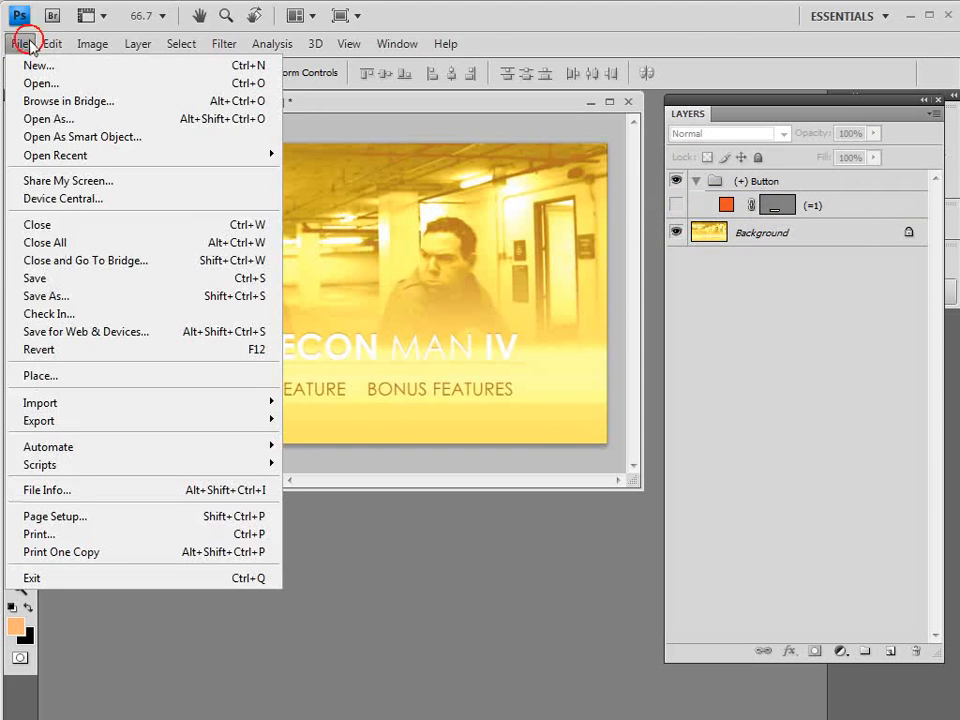
click(52, 279)
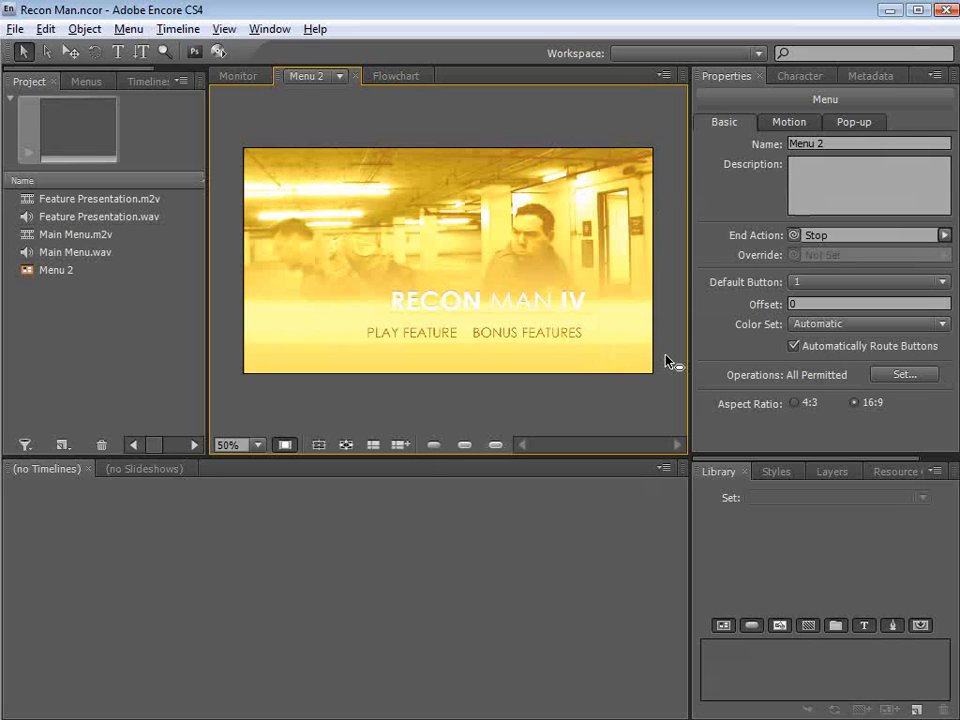
- In Encore, inspect the menu's layers and show the selected-state highlight of the button
click(831, 471)
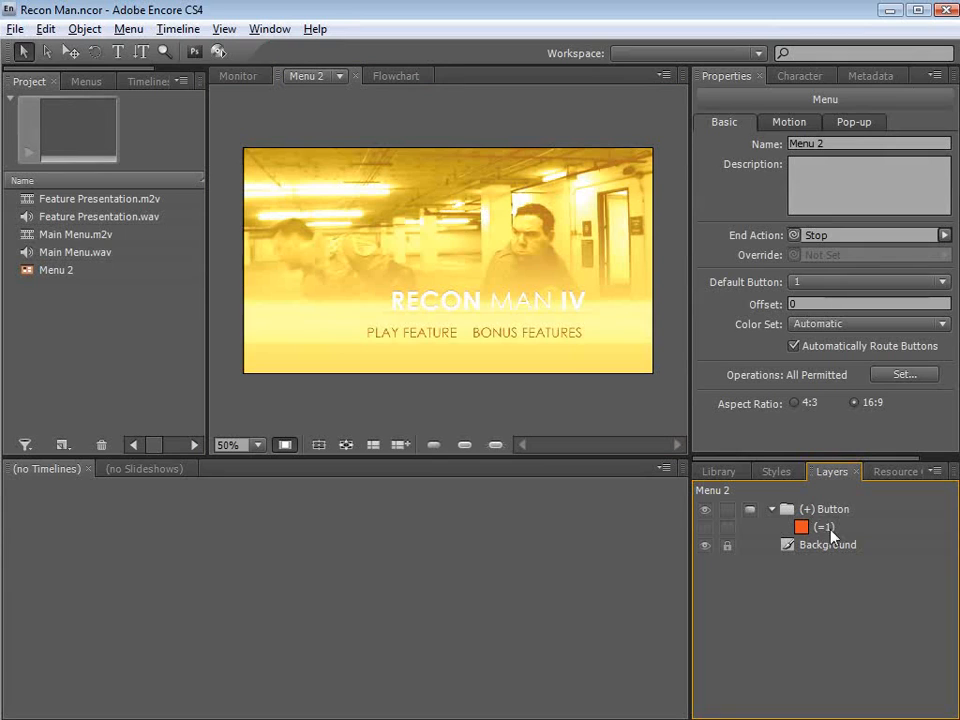
click(433, 407)
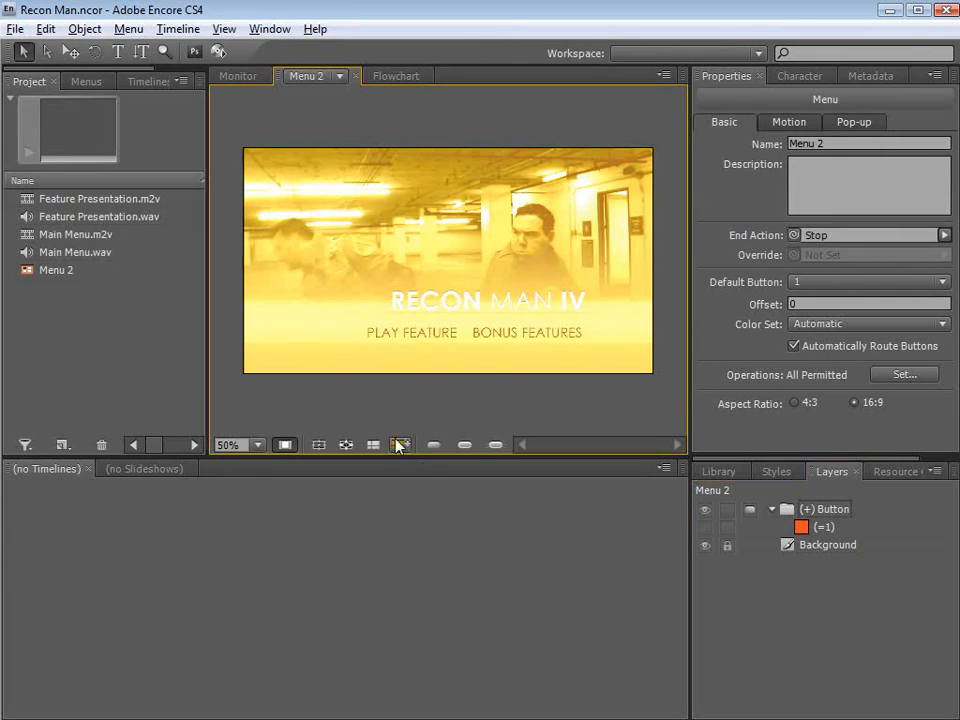
click(463, 445)
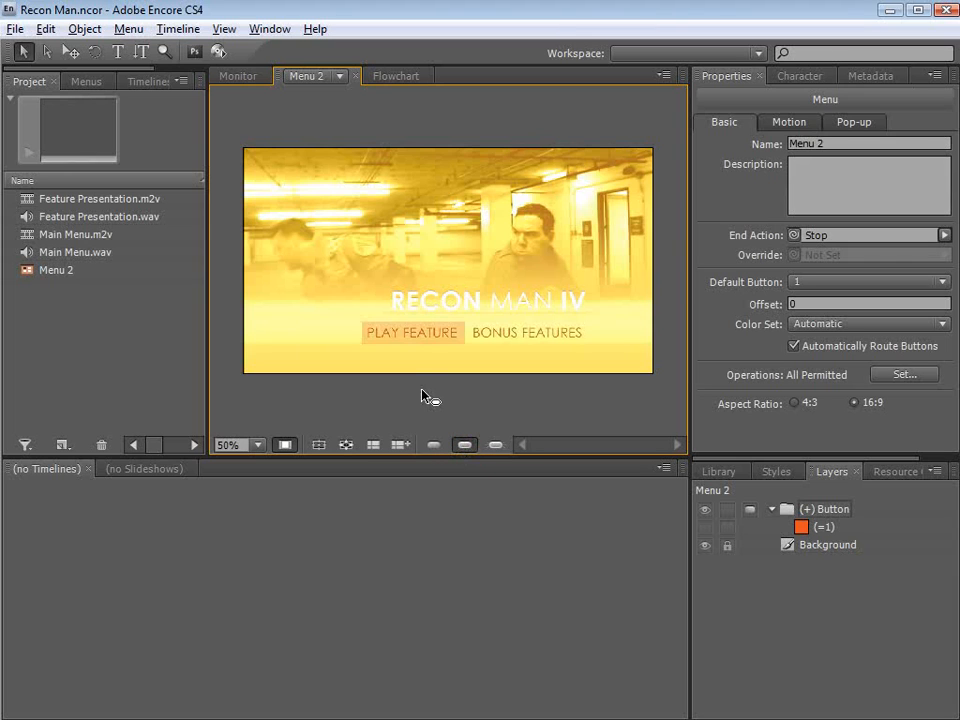
- Enlarge the PLAY FEATURE button into a near-square and move it over the man above the title
click(409, 335)
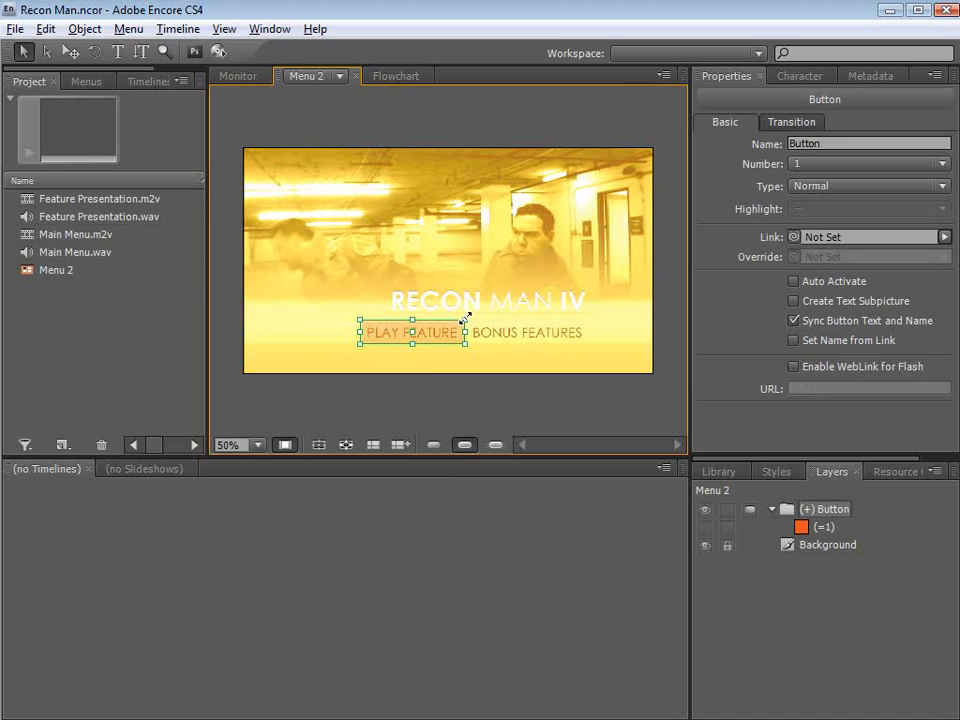
drag(466, 318, 485, 239)
drag(456, 288, 549, 250)
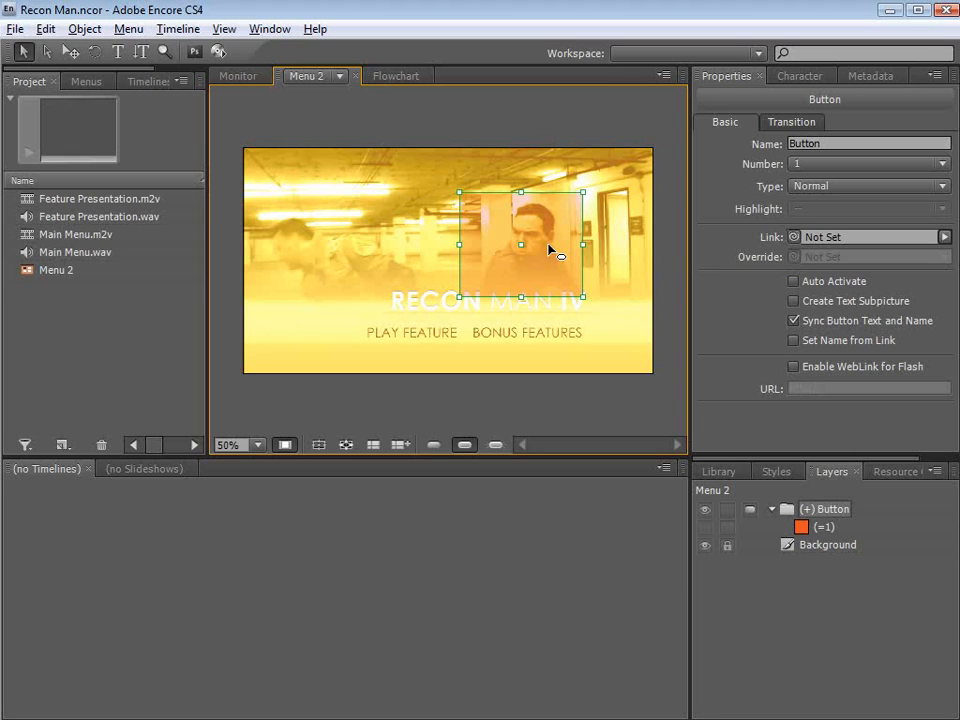
- Add the button to the library as "Golden Button" and place a copy of it on the menu beside the title
click(716, 472)
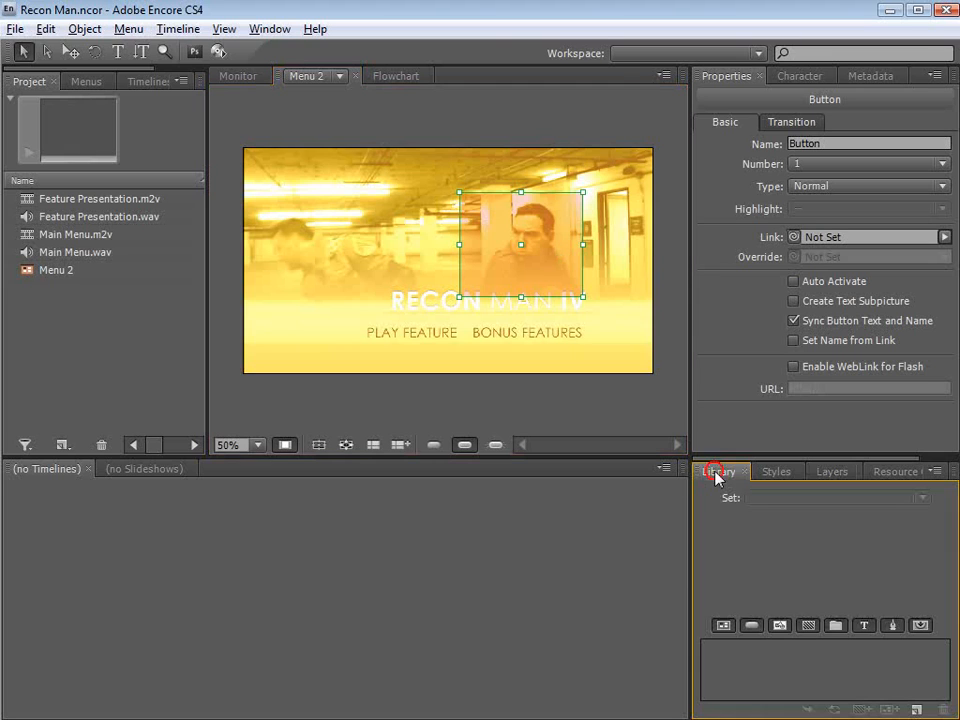
click(484, 226)
drag(484, 226, 718, 660)
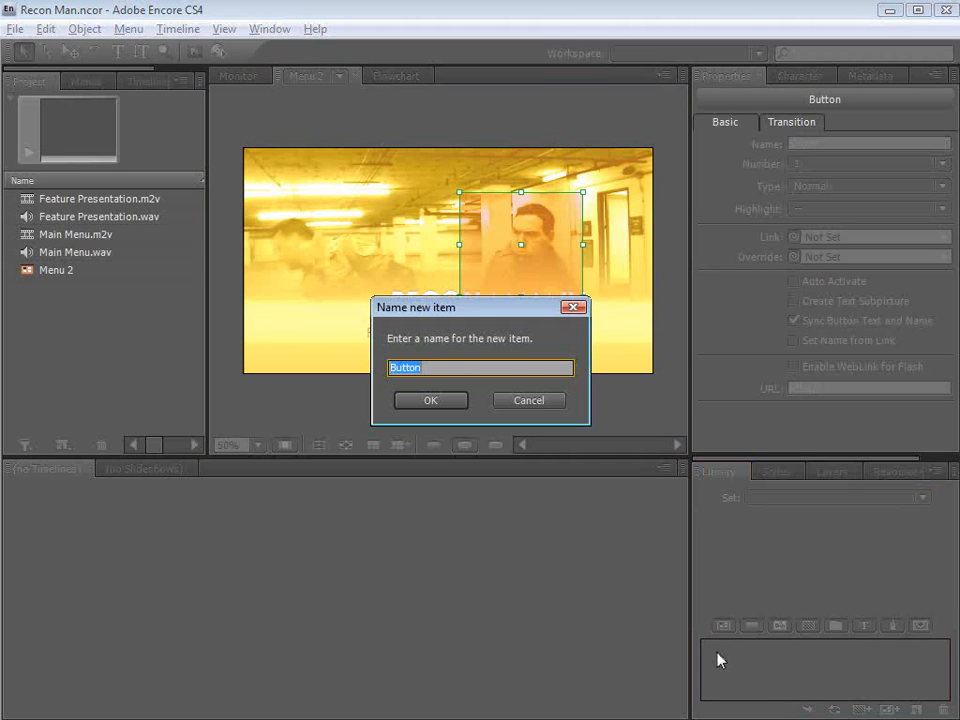
text(Golden Button)
click(438, 405)
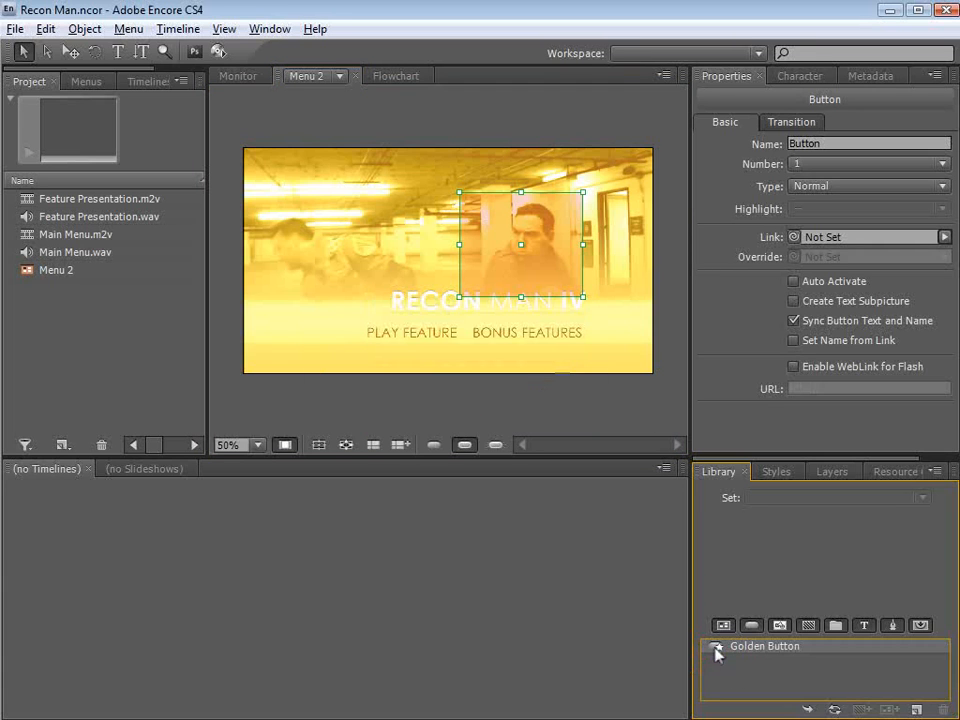
drag(719, 651, 354, 326)
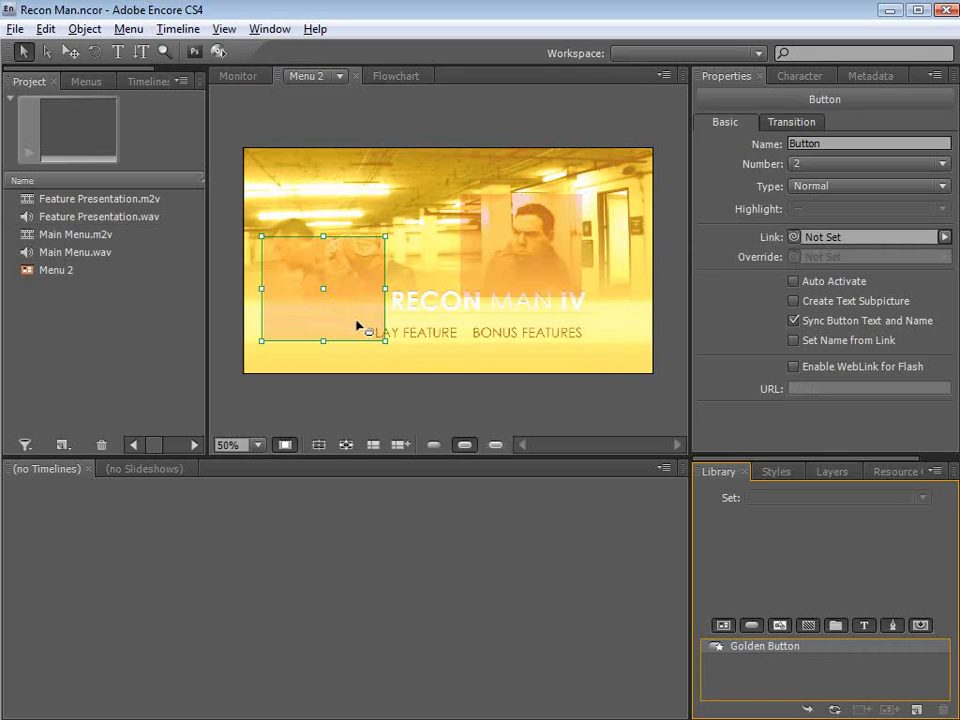
- Reopen the menu in Photoshop with its updated disk copy, recolour the new button's "(=1)" layer to blue #2561ea, and save
right_click(460, 352)
click(461, 518)
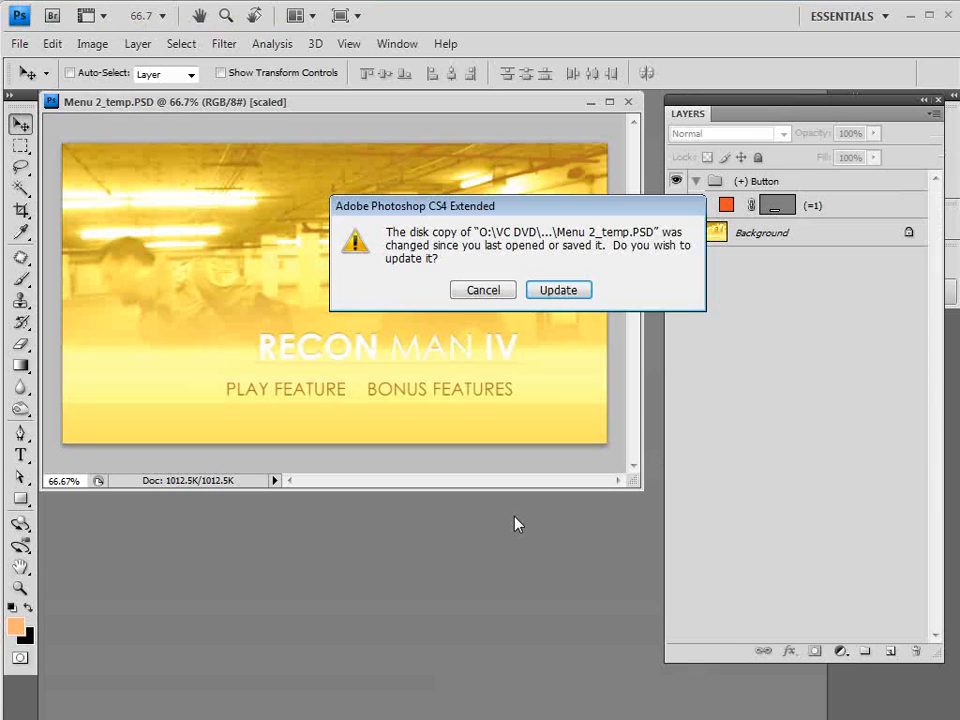
click(552, 289)
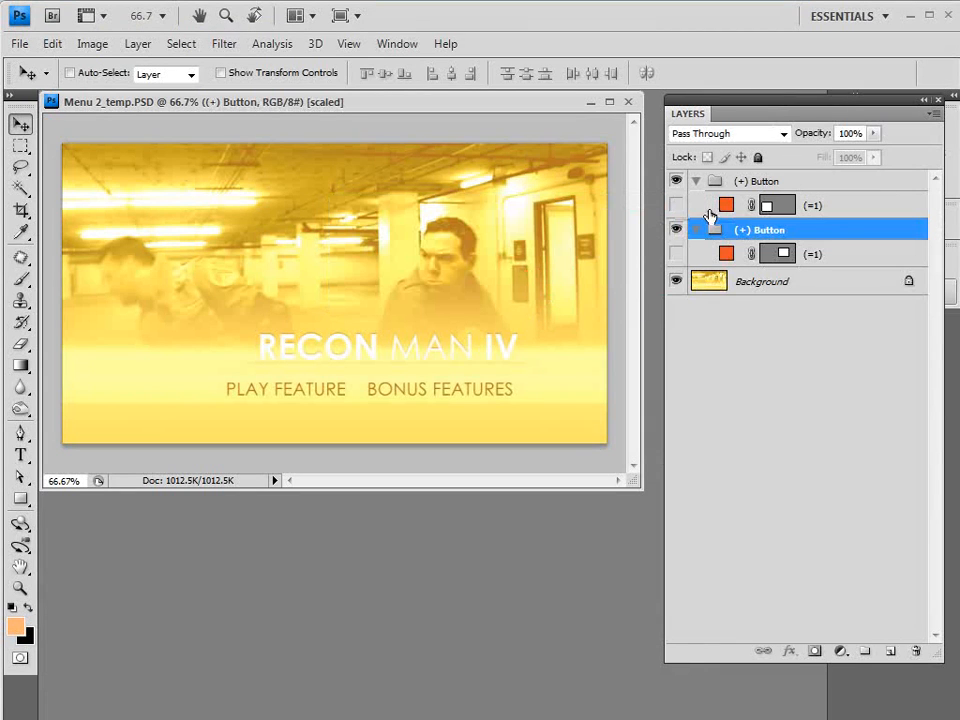
double_click(726, 206)
click(818, 399)
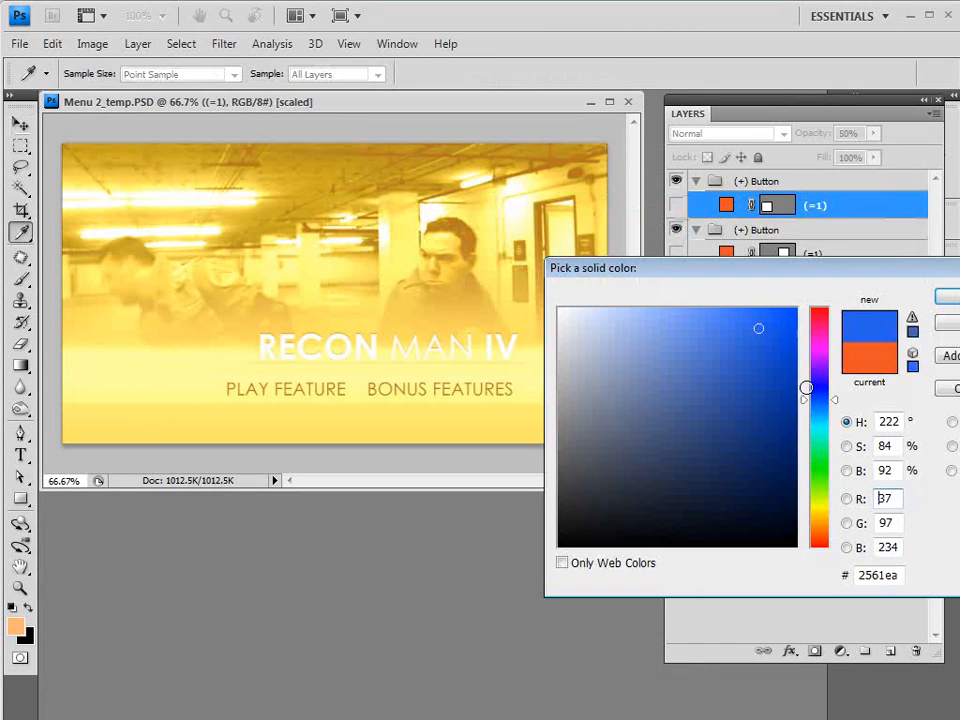
key(Return)
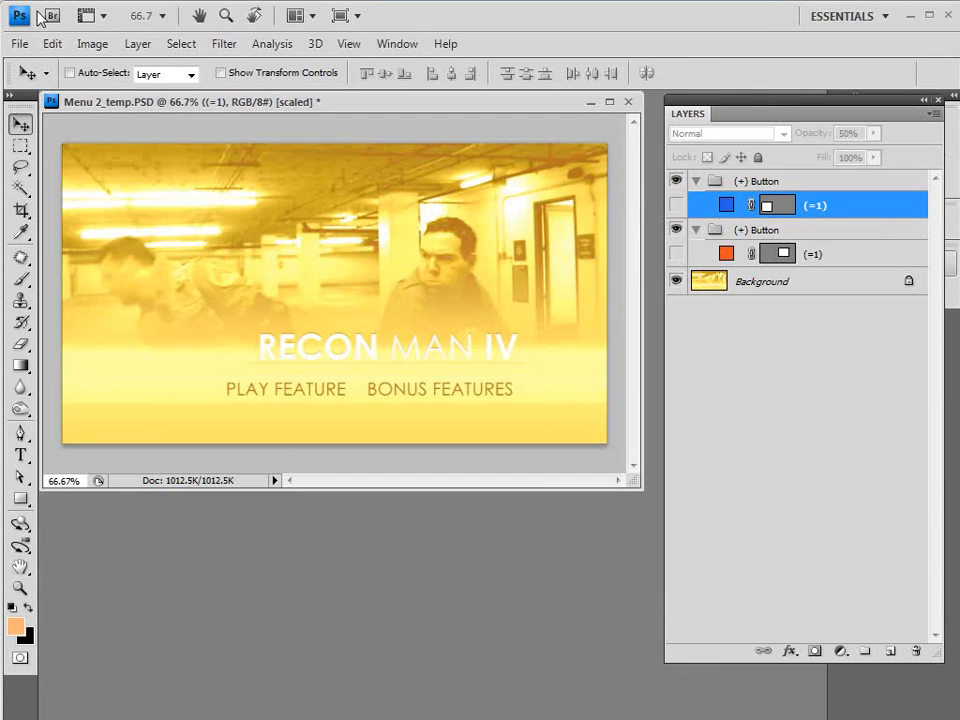
click(18, 44)
click(36, 278)
- Return to Encore and select each of the two buttons to compare their highlight colours
key(alt+Tab)
click(304, 308)
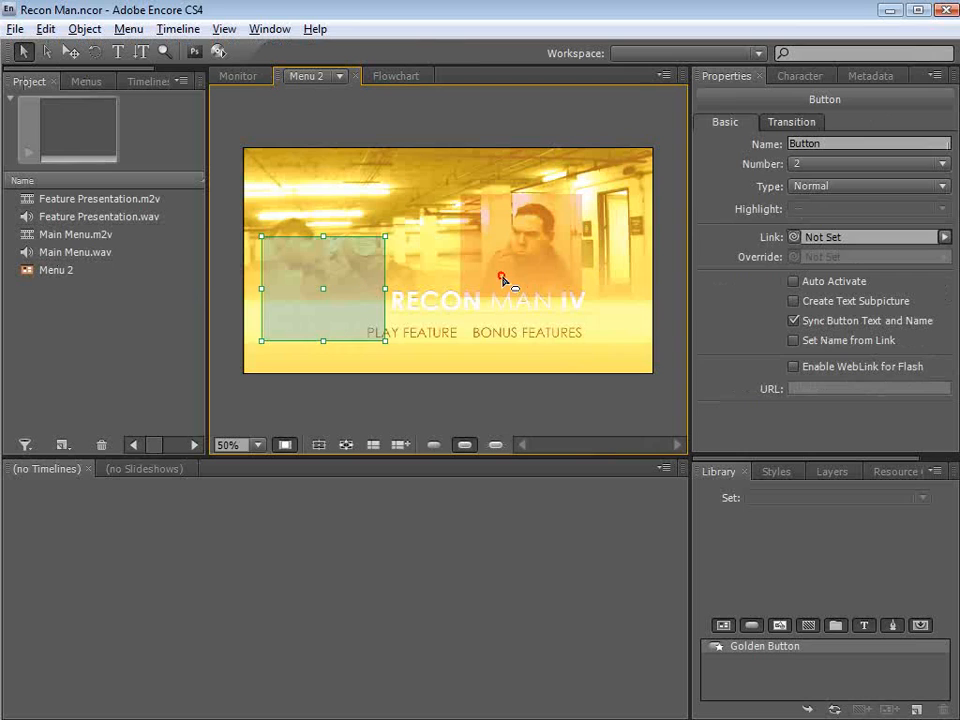
click(501, 278)
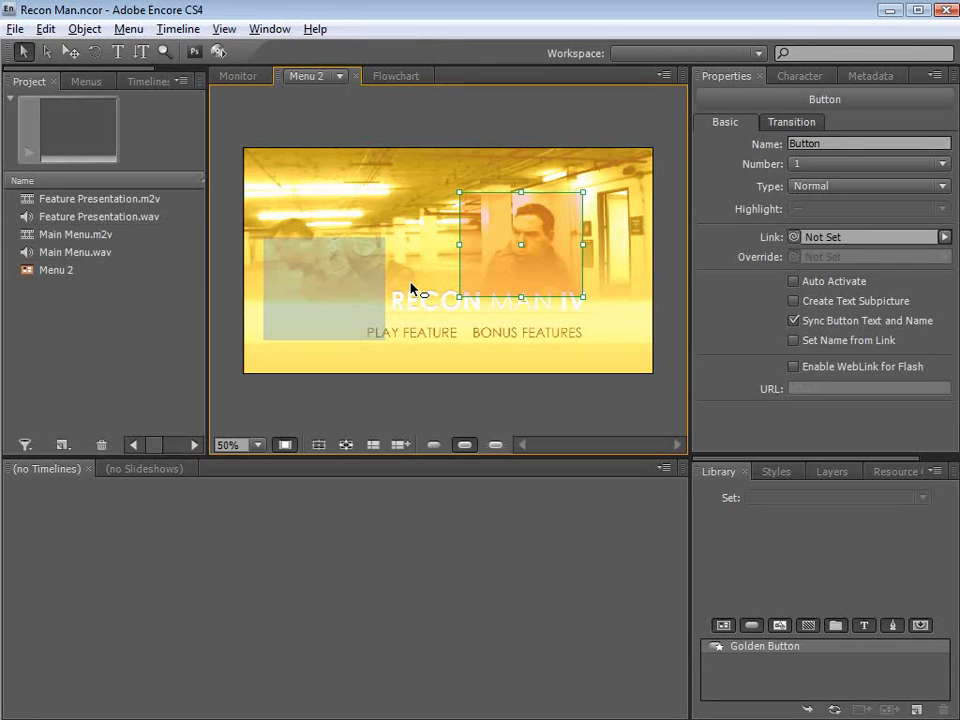
click(343, 332)
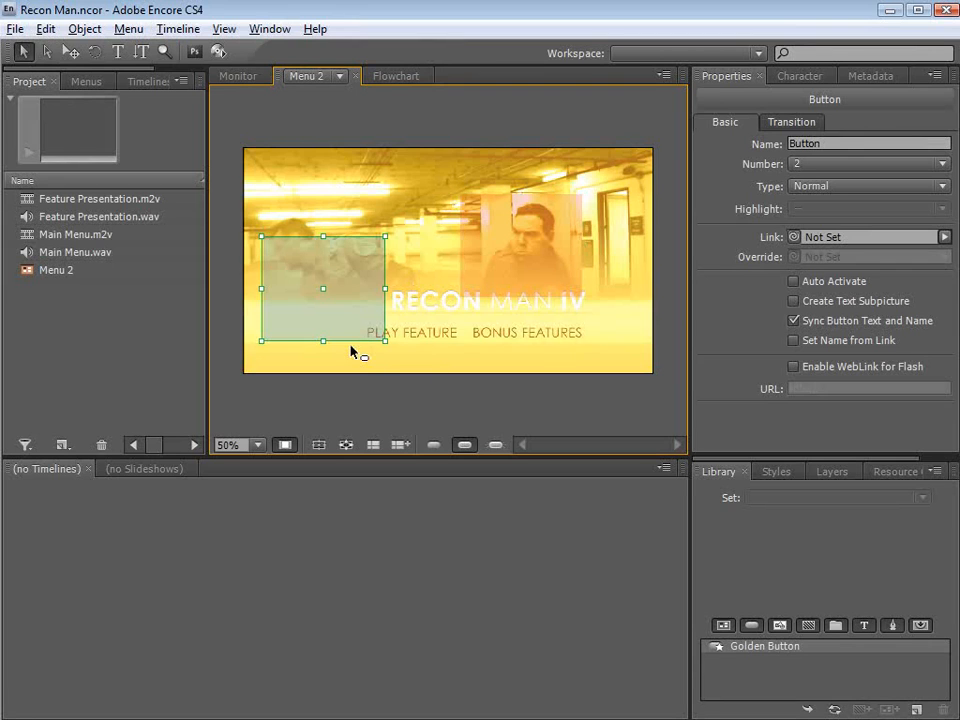
- Remove the button beside the title, then move and shrink the remaining button to fit over the PLAY FEATURE text
click(354, 349)
click(499, 259)
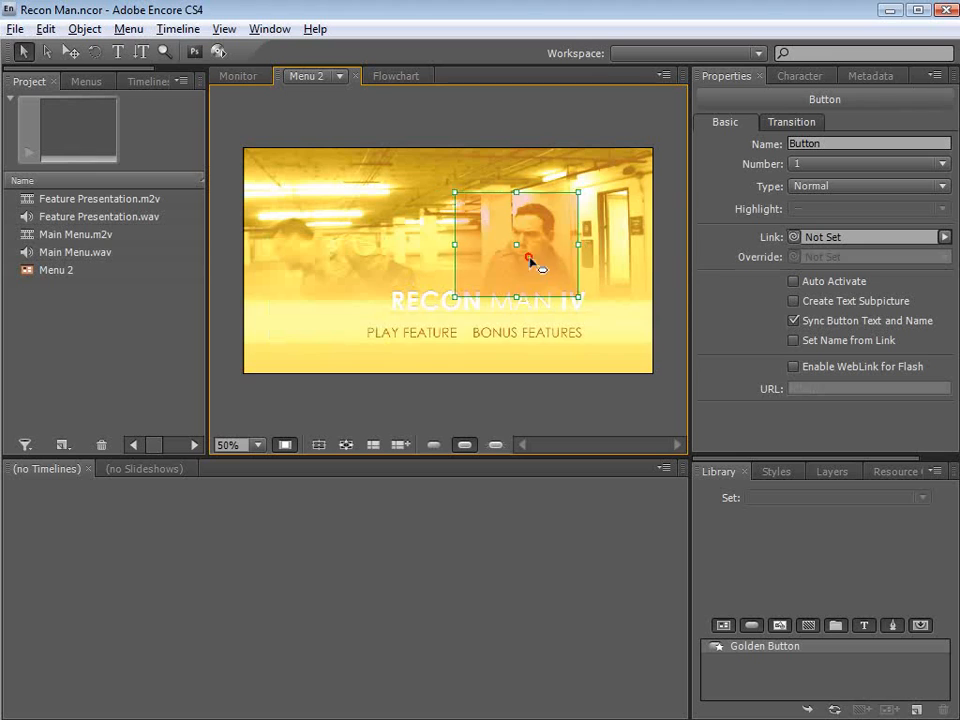
drag(536, 266, 450, 305)
drag(486, 237, 461, 323)
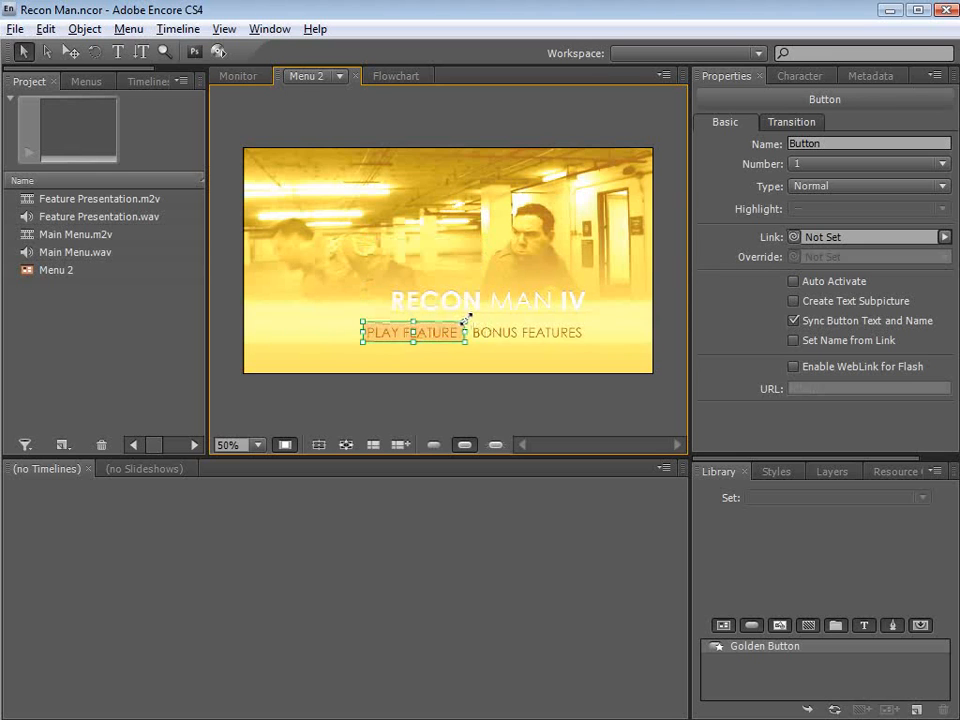
click(480, 300)
- Duplicate the PLAY FEATURE highlight button over BONUS FEATURES and widen the copy to cover that text
click(392, 328)
click(378, 334)
drag(392, 339, 491, 336)
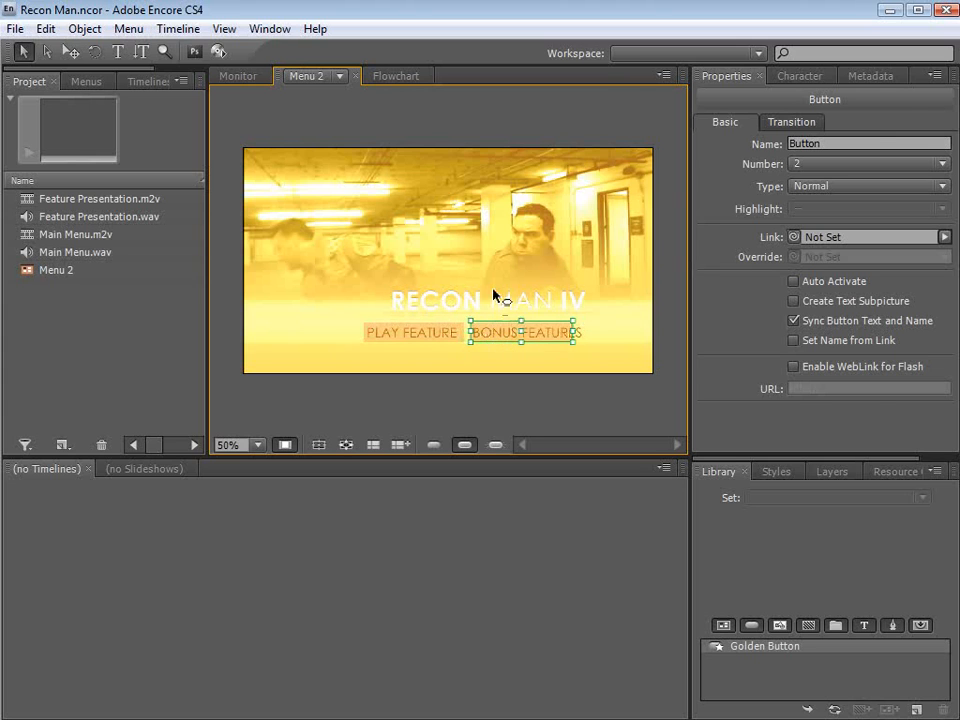
click(492, 288)
click(487, 326)
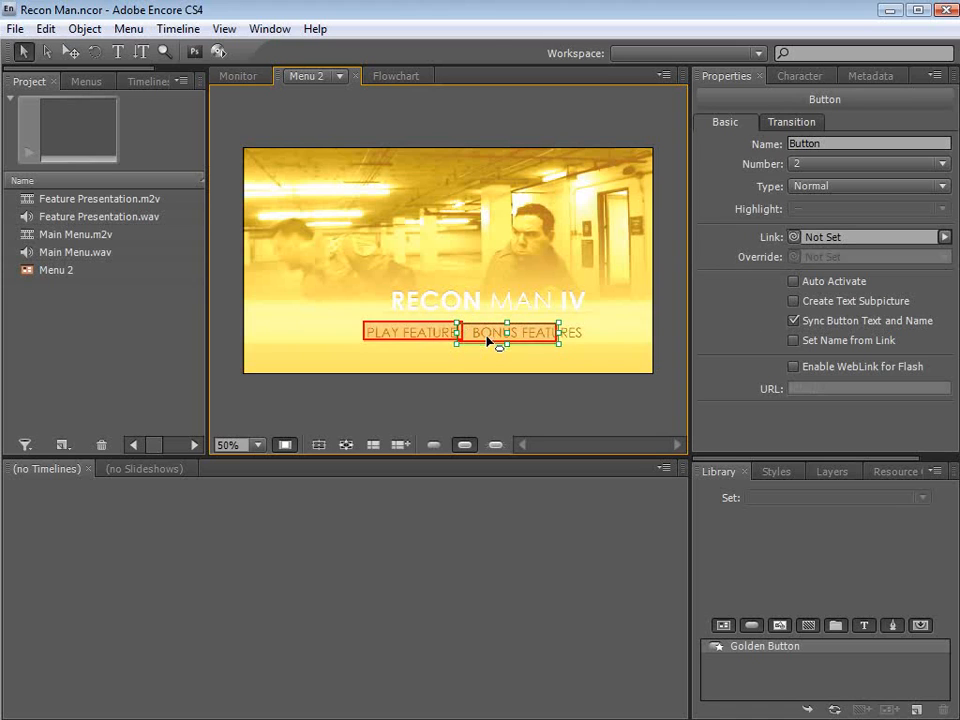
drag(480, 338, 492, 341)
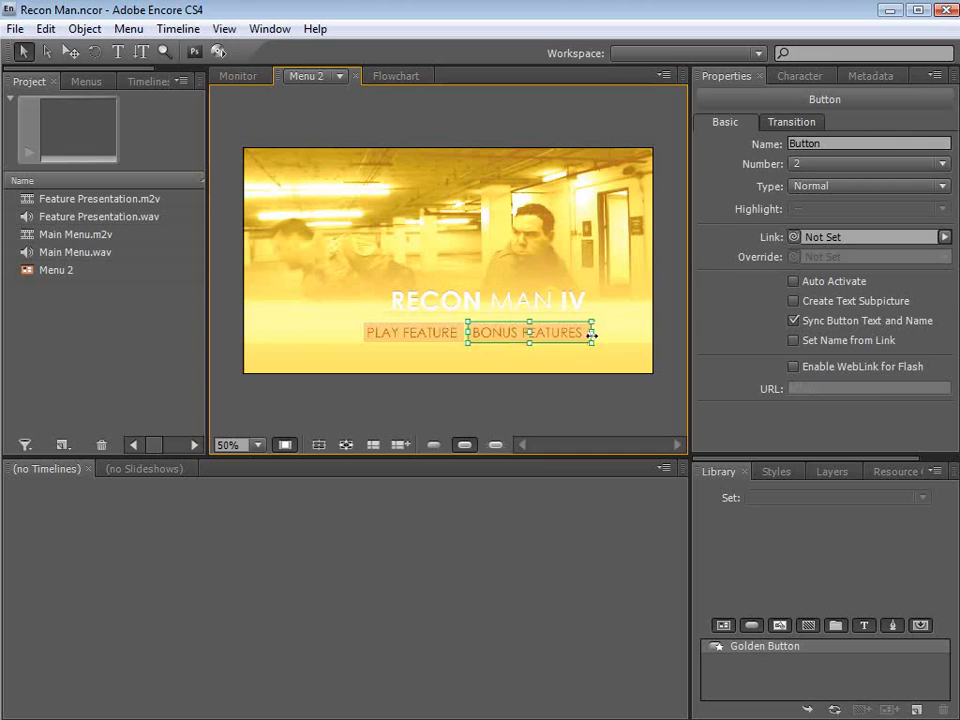
- Deselect the menu buttons and toggle the selected-state highlight display off and on to check both highlights
click(555, 298)
click(529, 336)
click(497, 305)
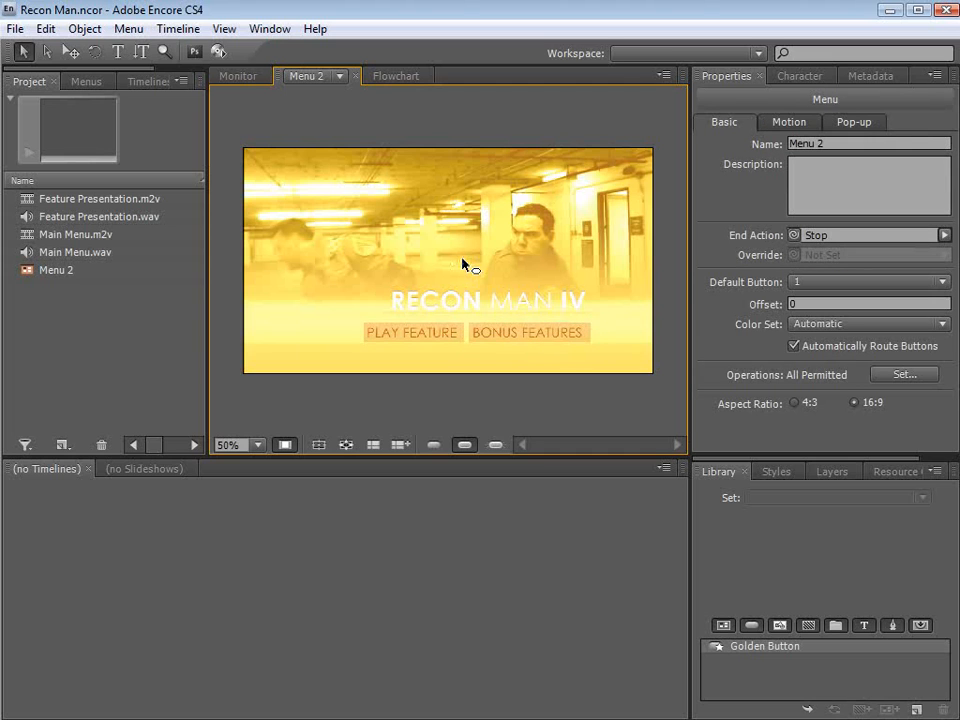
click(465, 446)
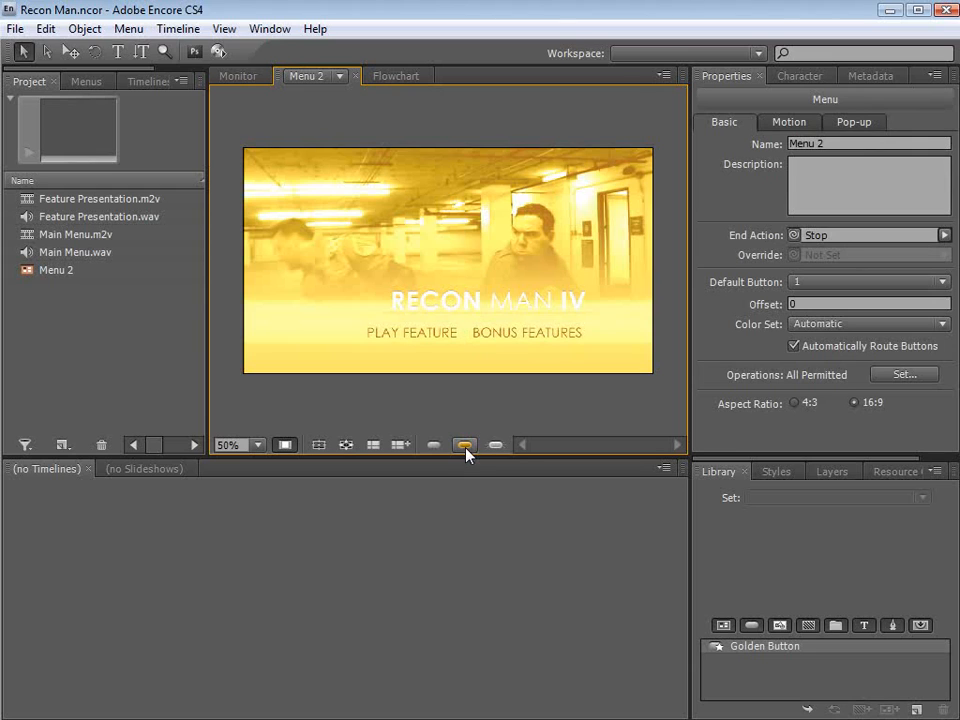
click(466, 446)
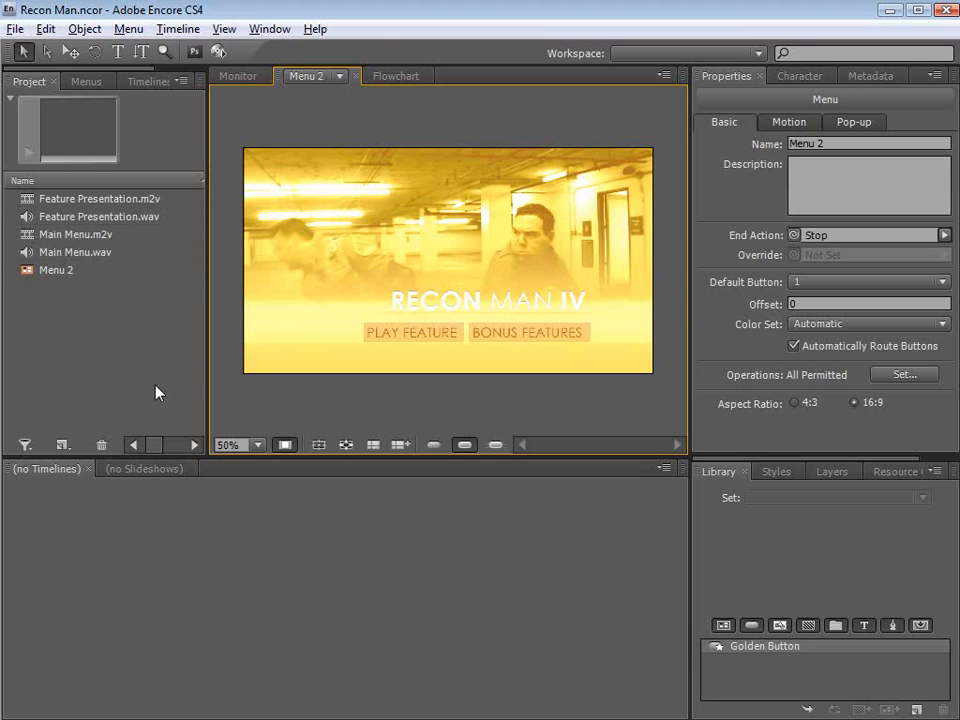
- Create a new timeline from Feature Presentation.m2v and Feature Presentation.wav
click(91, 201)
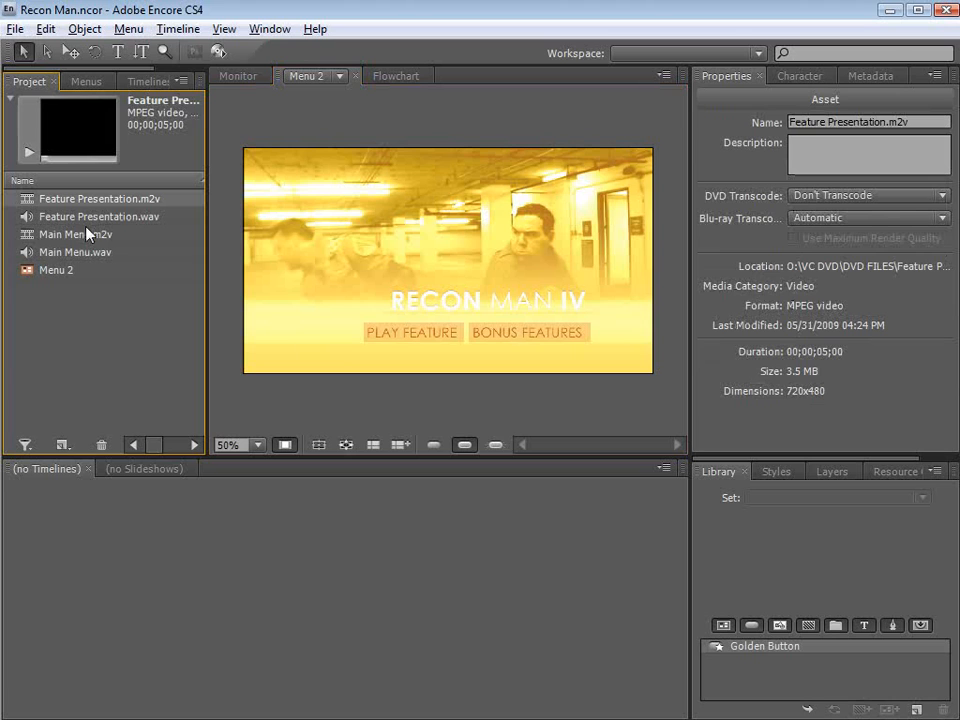
shift+click(81, 217)
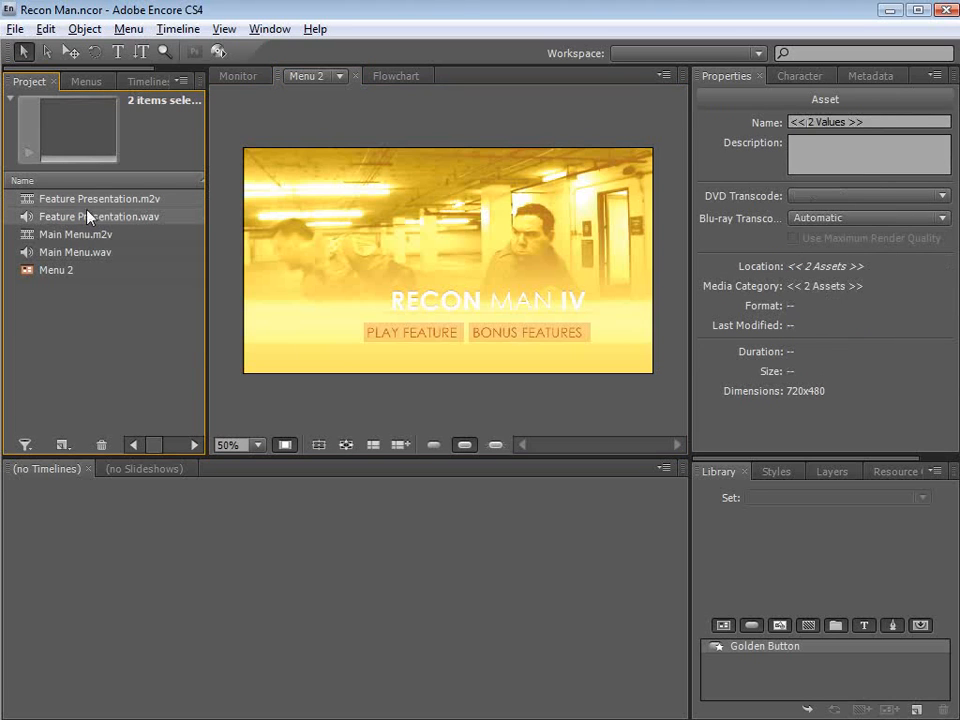
click(179, 30)
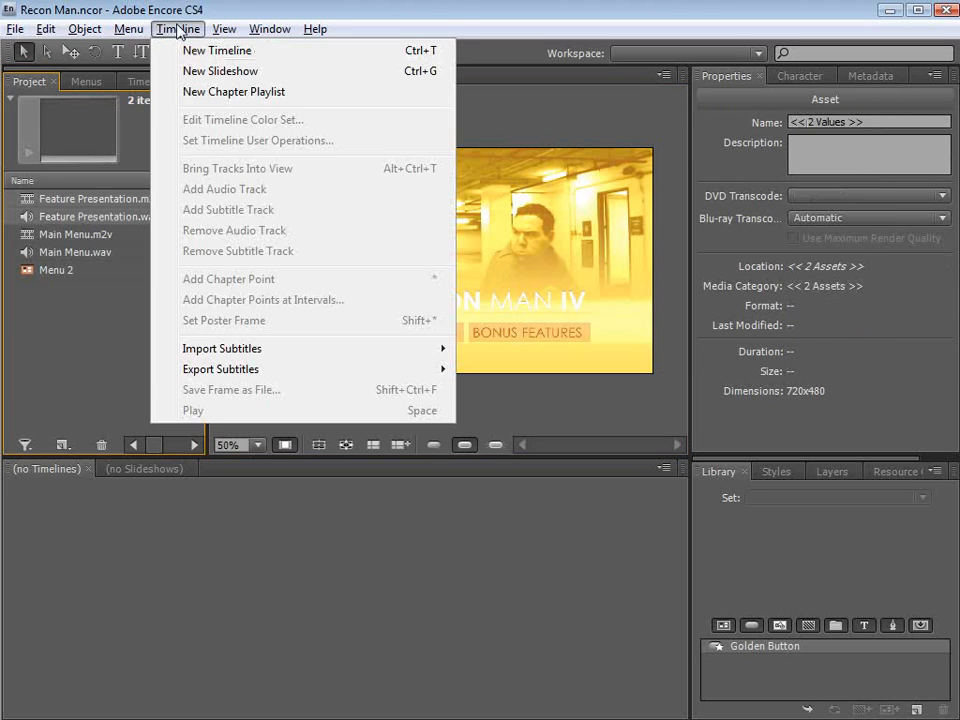
click(307, 52)
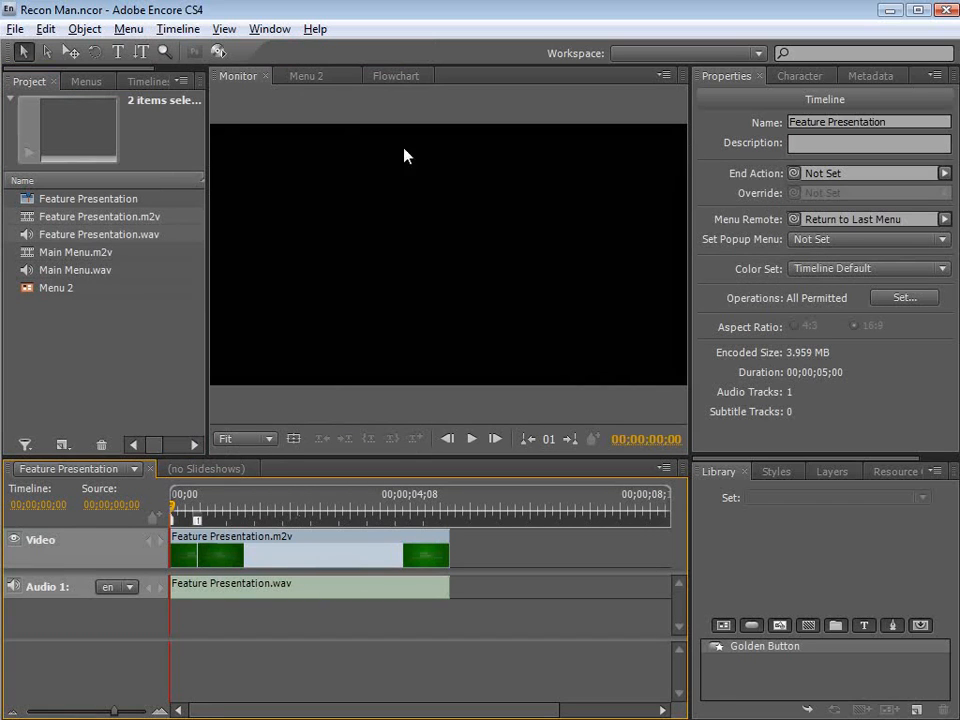
- Scrub and briefly play the Feature Presentation timeline to preview its video
drag(259, 514, 315, 511)
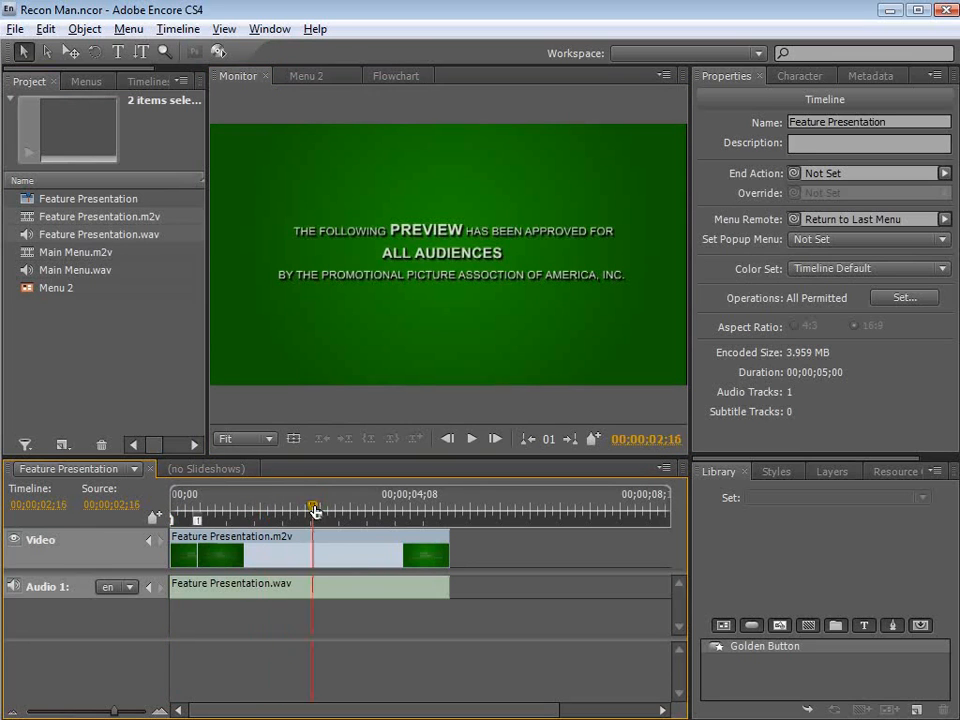
click(472, 438)
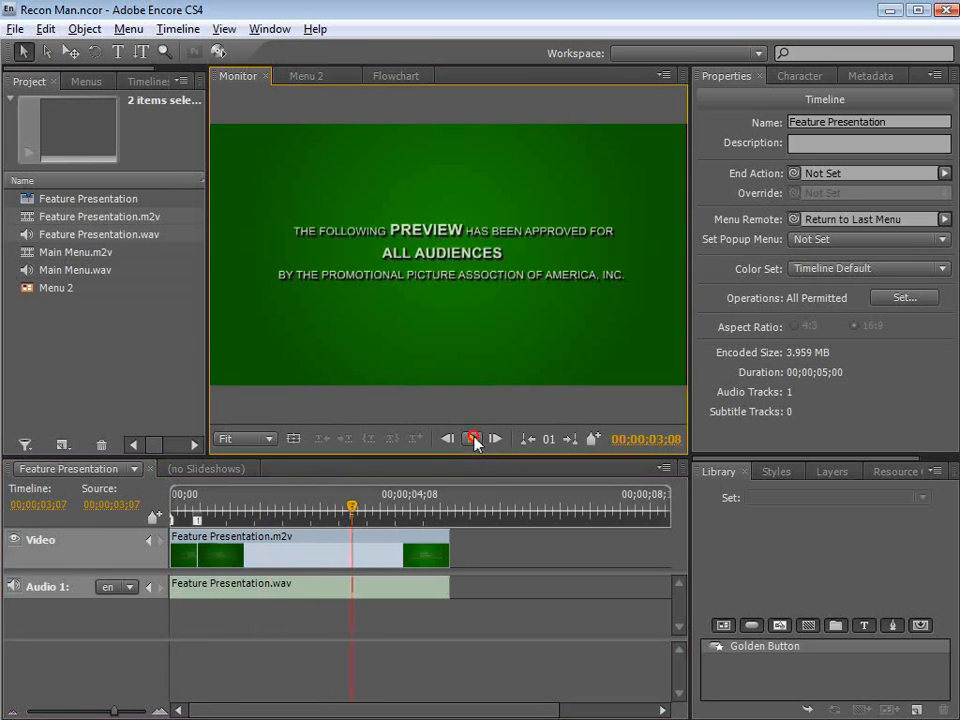
click(279, 514)
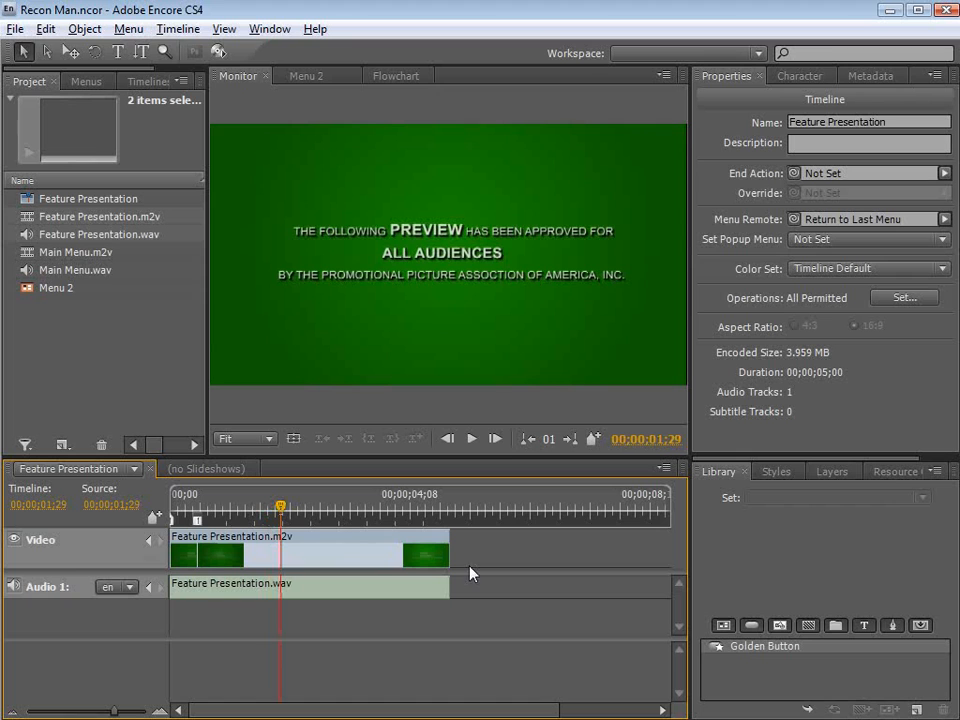
- Add two chapter points to the Feature Presentation timeline with the playhead at 00;00;02;11 and 00;00;03;25
drag(281, 511, 303, 511)
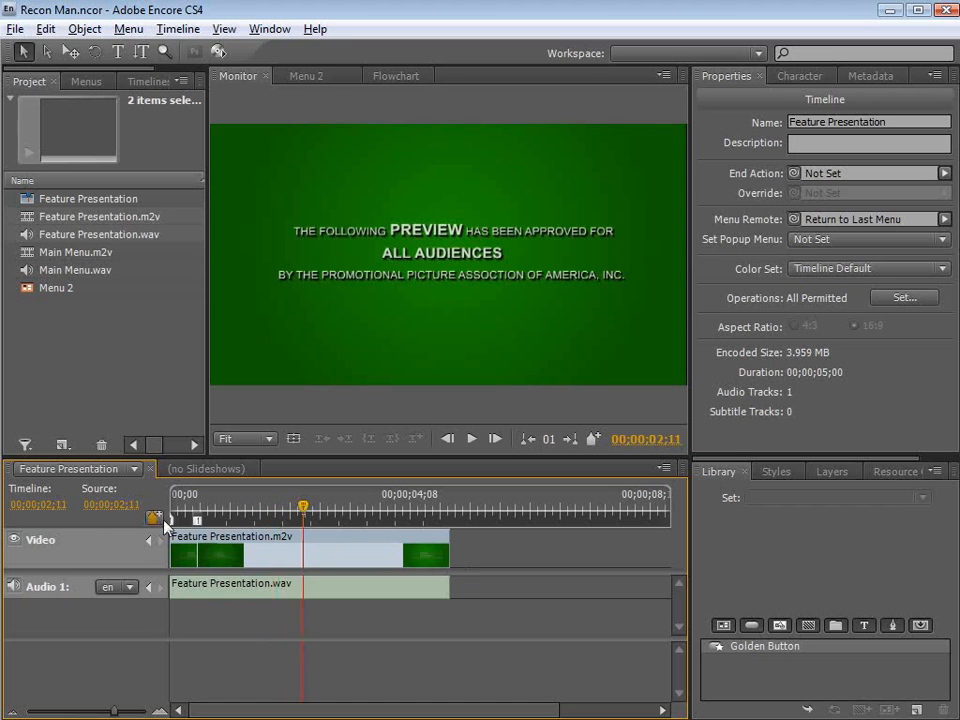
click(155, 518)
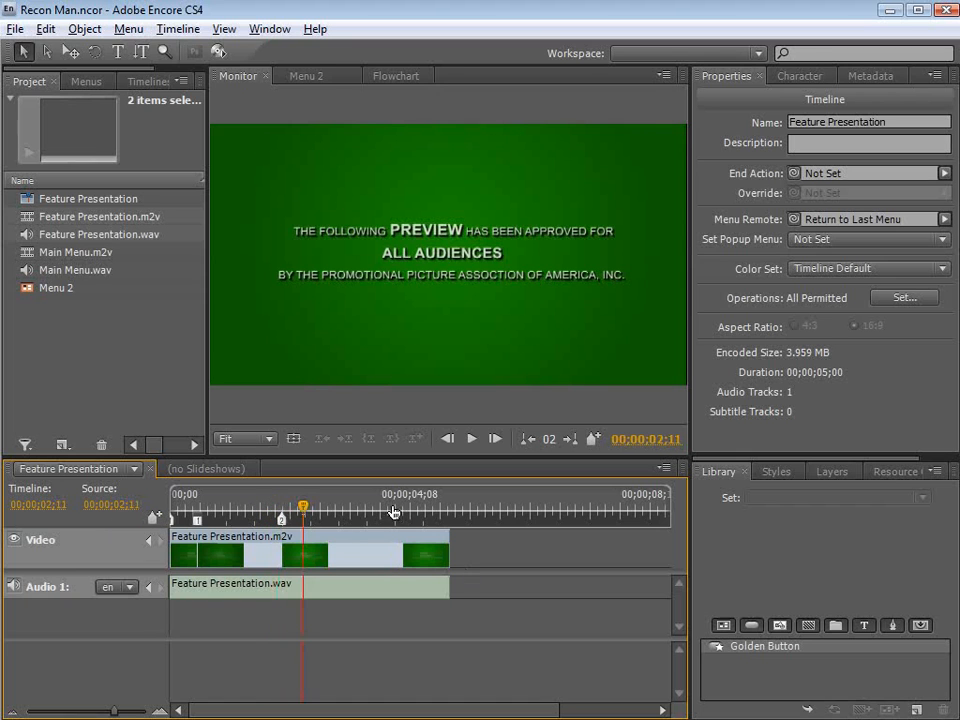
click(386, 513)
click(155, 518)
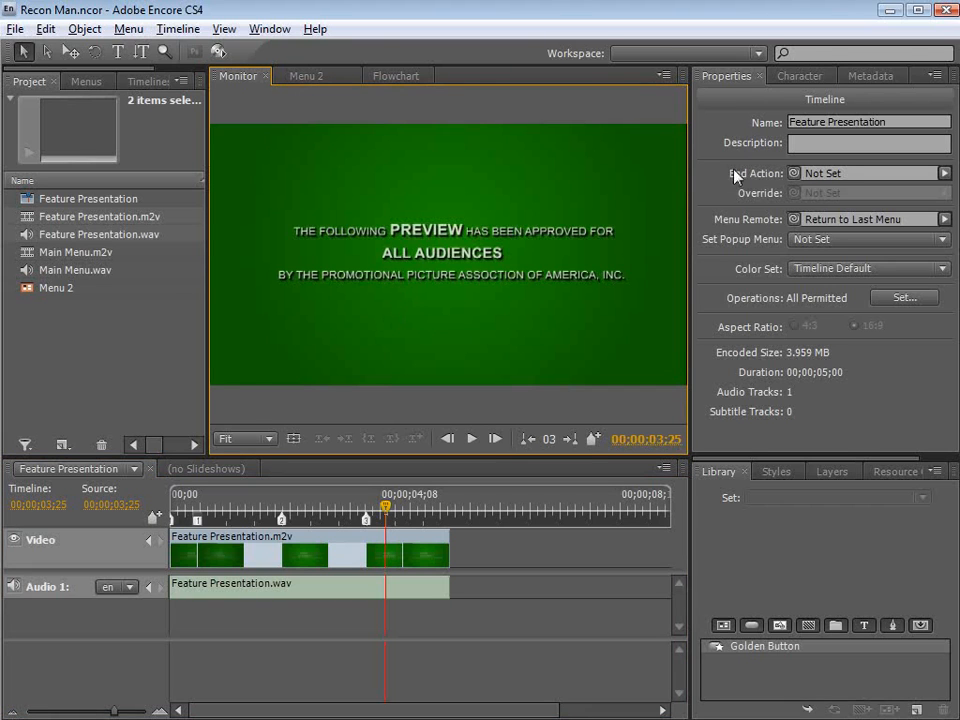
- Set the Feature Presentation timeline's End Action to Menu 2 and scrub near the end of the clip
click(927, 177)
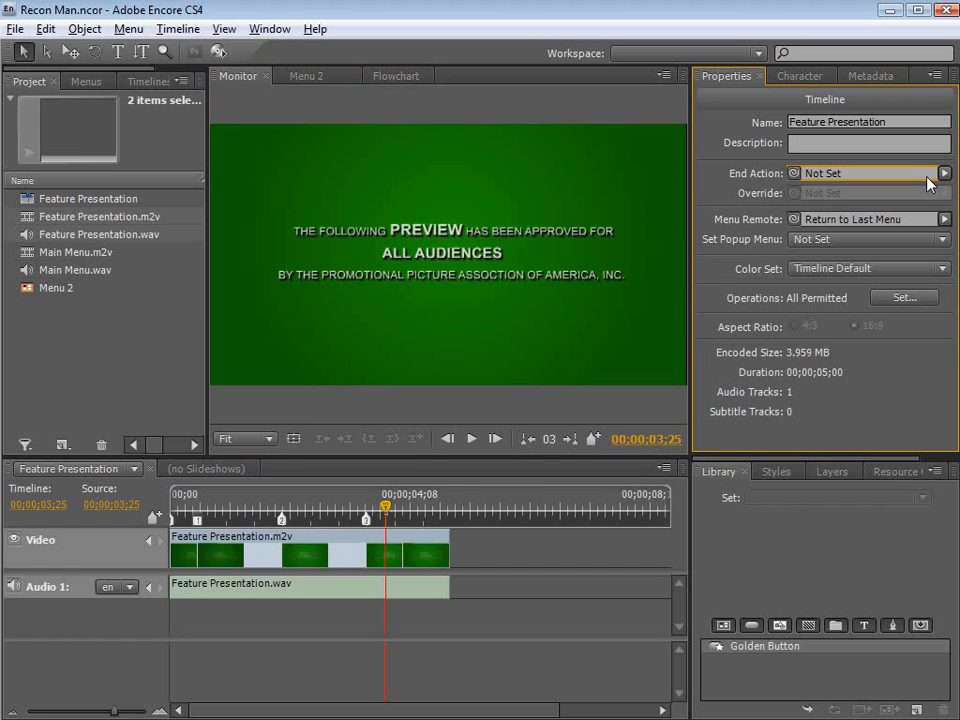
drag(795, 174, 42, 293)
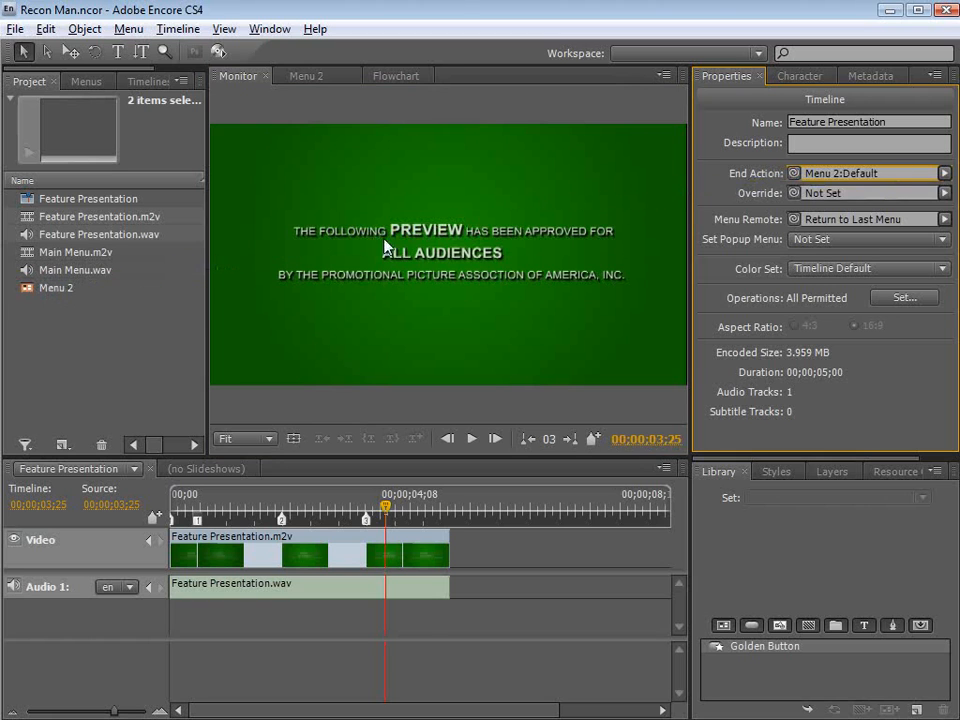
drag(413, 516, 429, 512)
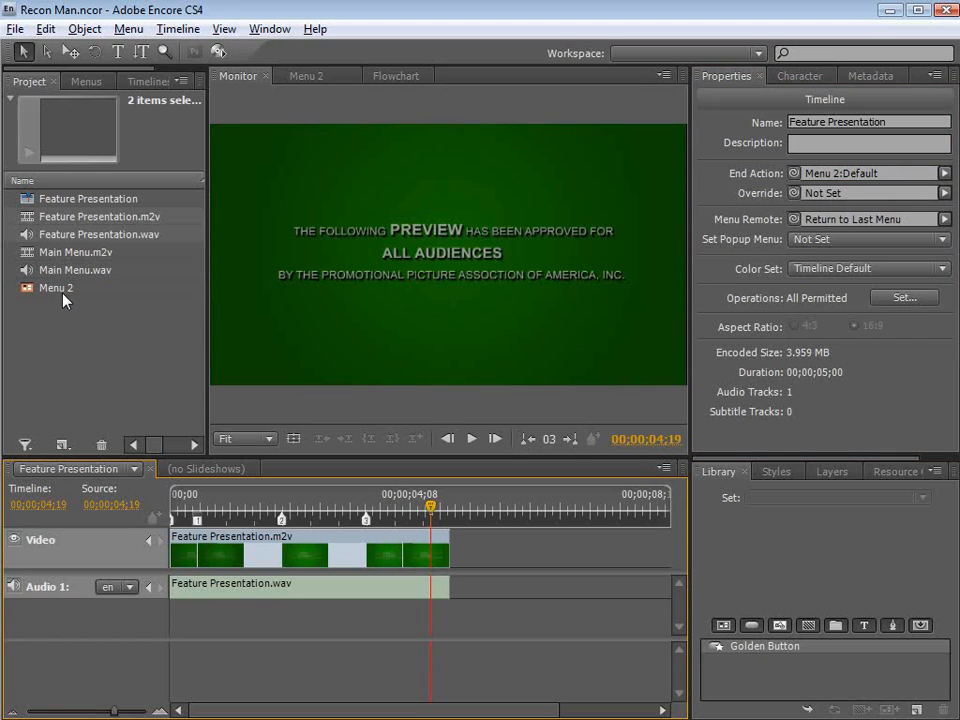
click(80, 345)
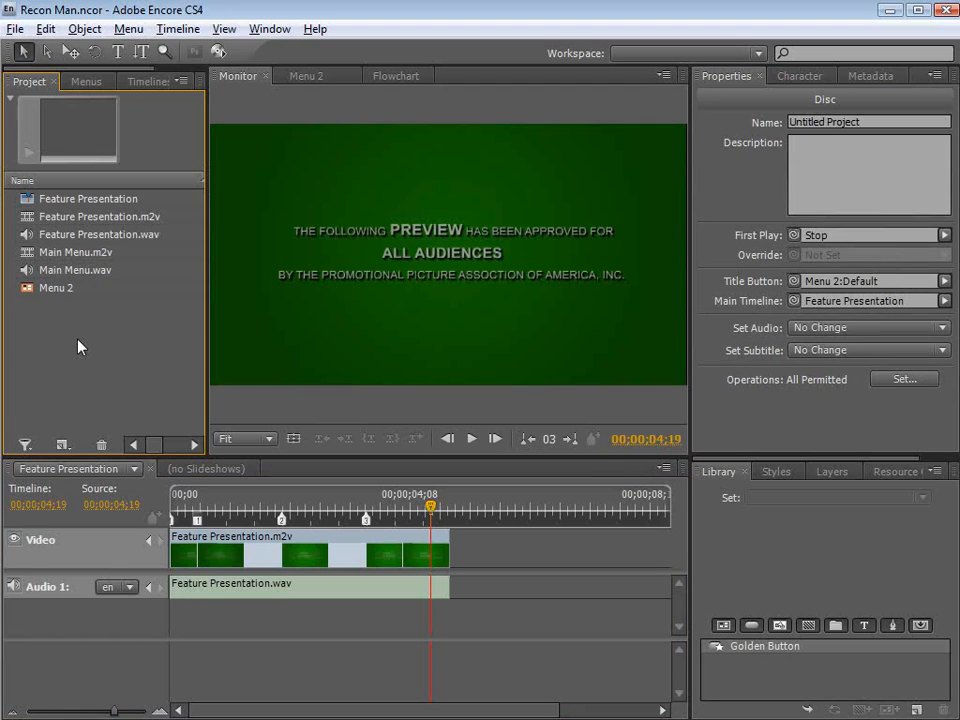
- Return to Menu 2 and link the PLAY FEATURE button to the Feature Presentation timeline
click(306, 75)
click(400, 332)
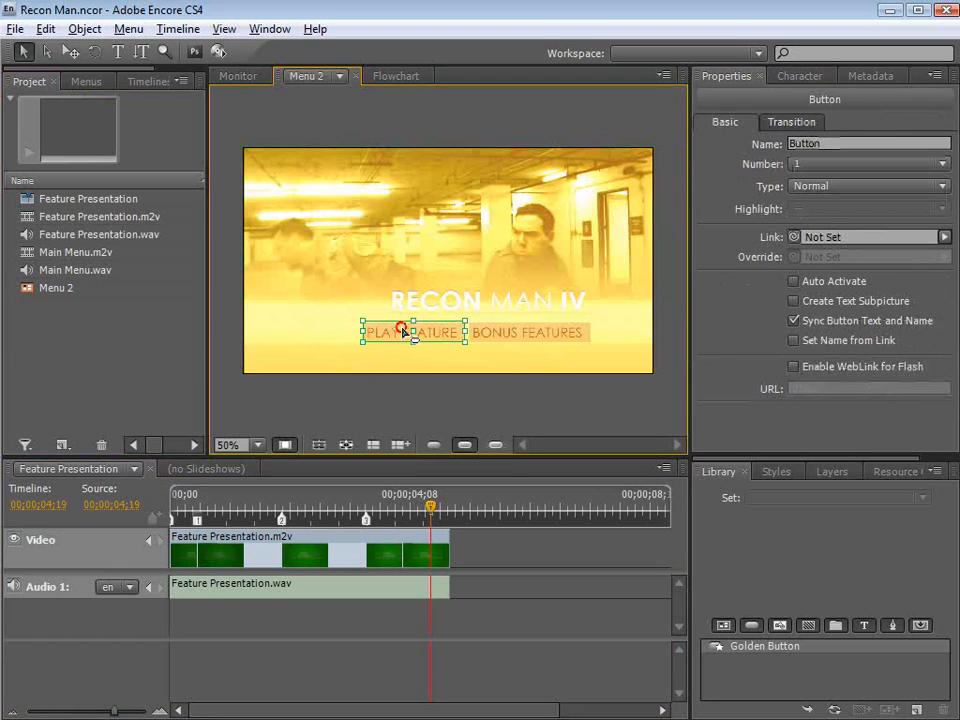
click(535, 336)
click(426, 334)
click(407, 399)
click(420, 334)
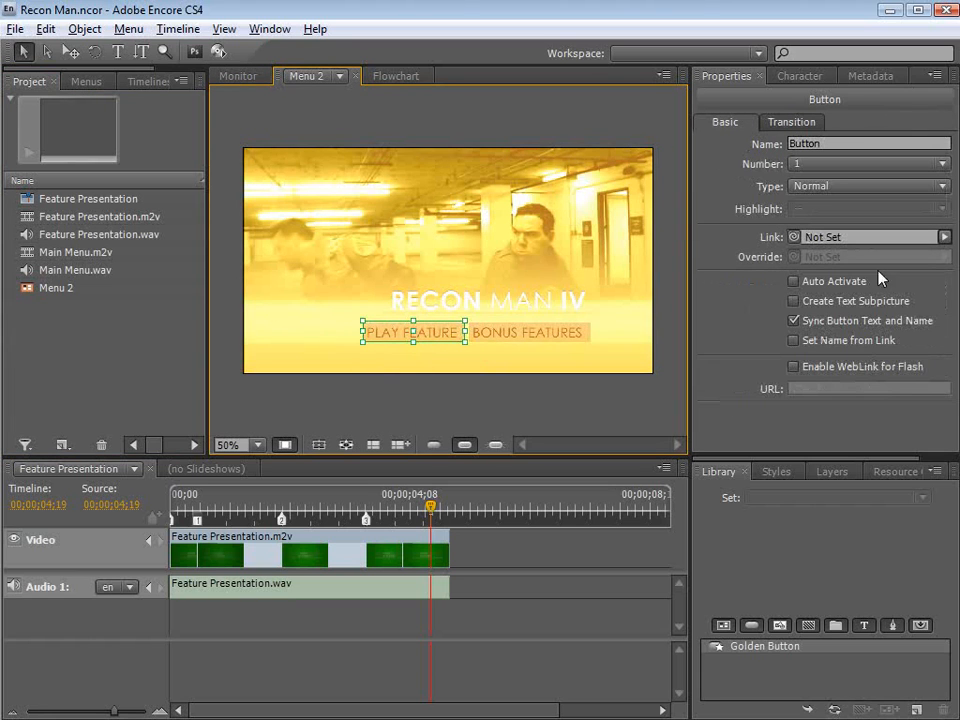
drag(794, 237, 99, 207)
click(510, 346)
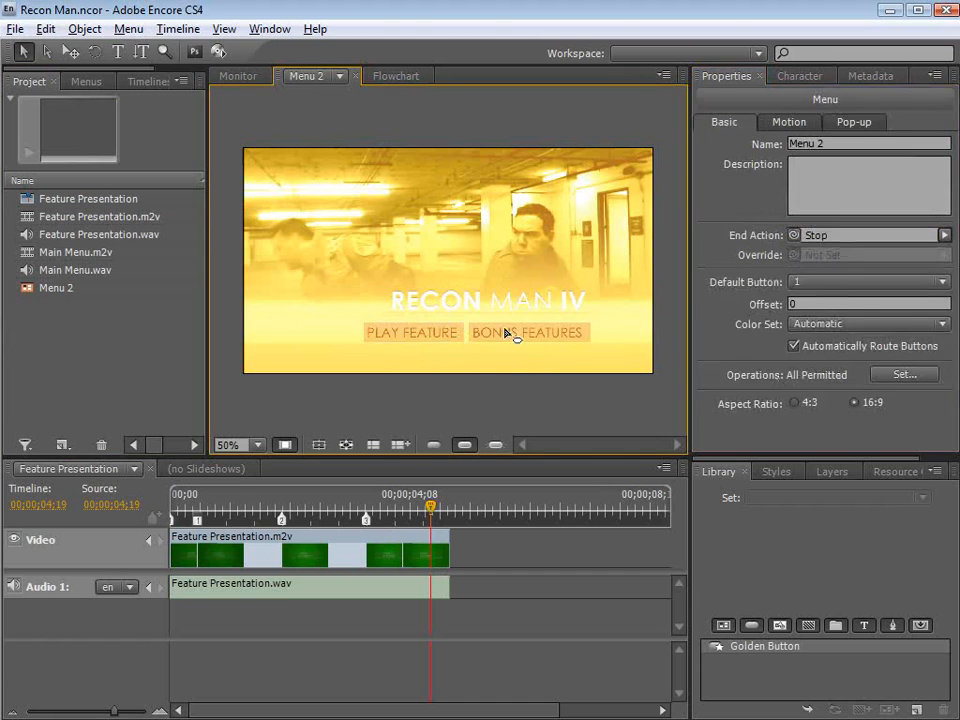
- Link the BONUS FEATURES button to the Feature Presentation timeline and clear the selection
click(507, 333)
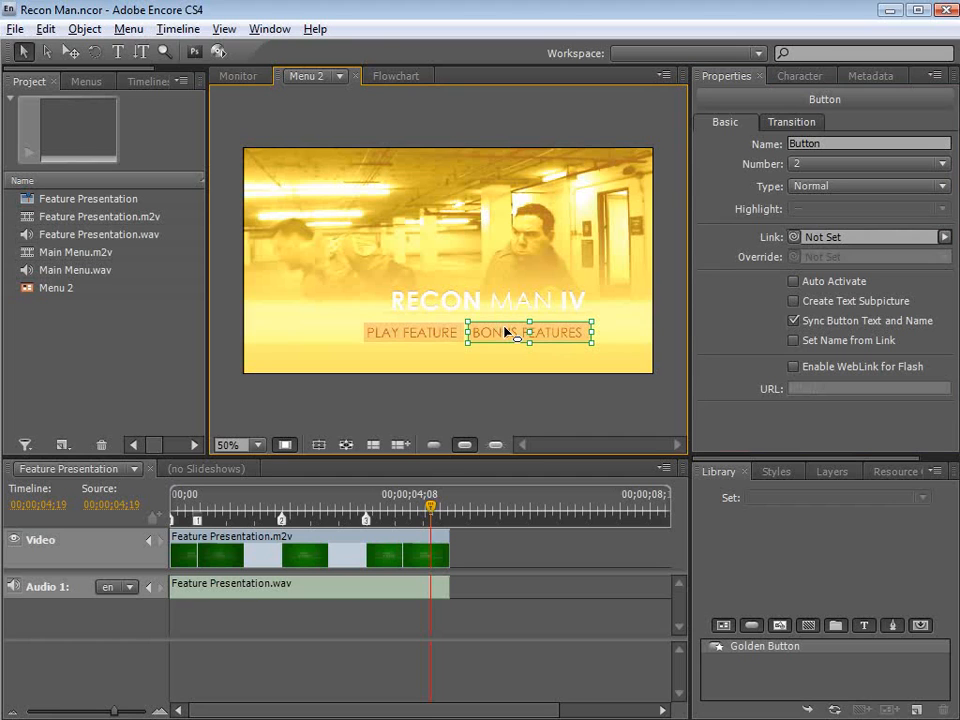
click(700, 331)
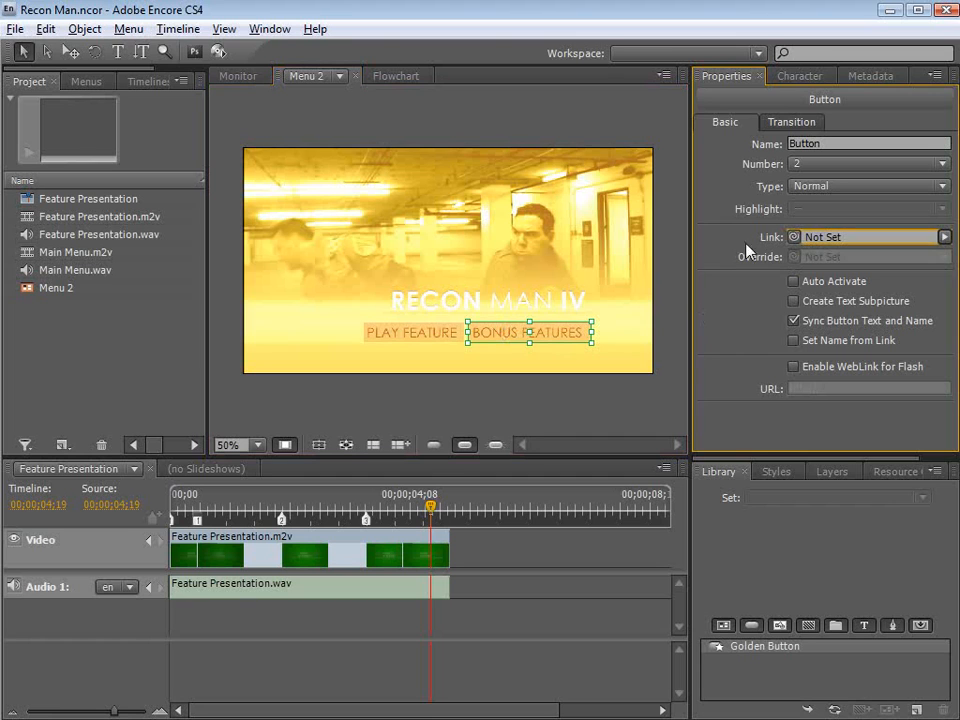
drag(794, 237, 107, 208)
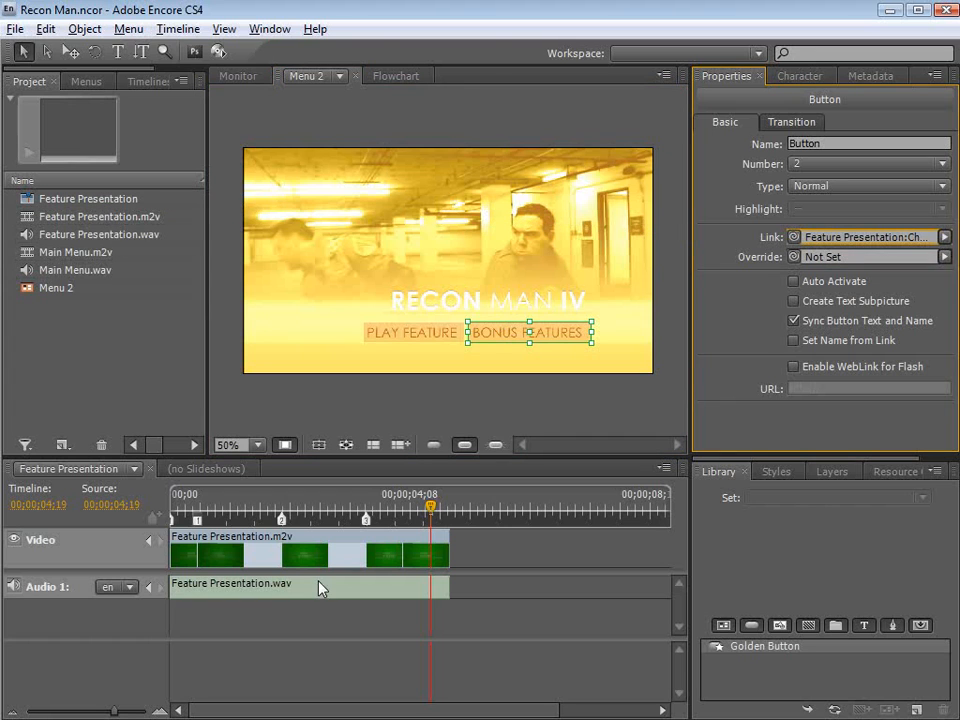
key(ctrl+shift+a)
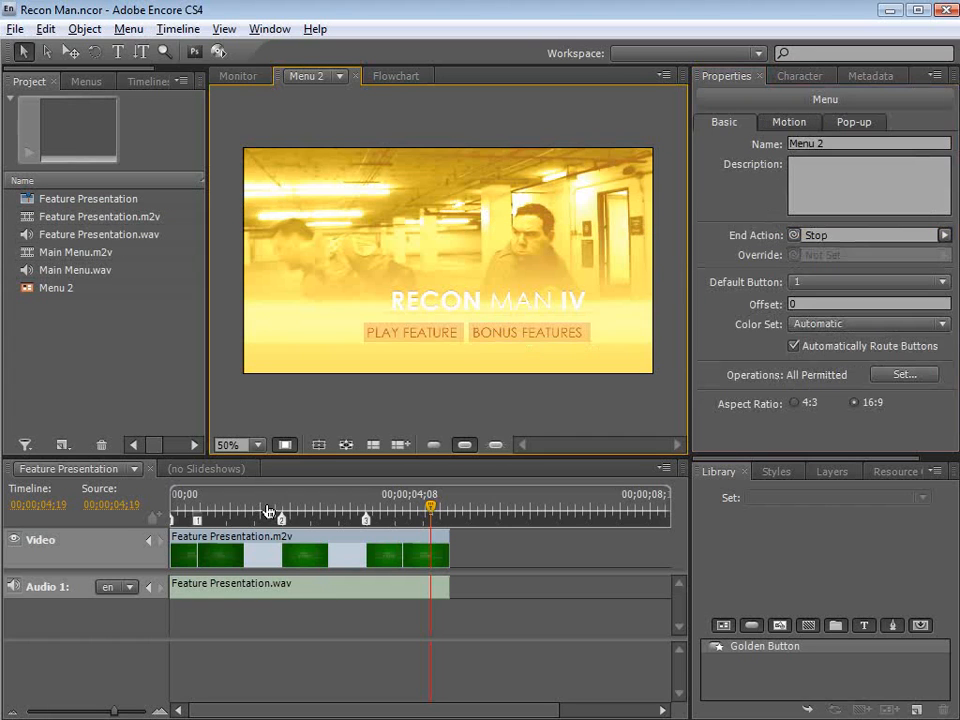
- Set the default TV mode for previews to 16:9 in the Preview preferences and apply the preferences
click(46, 28)
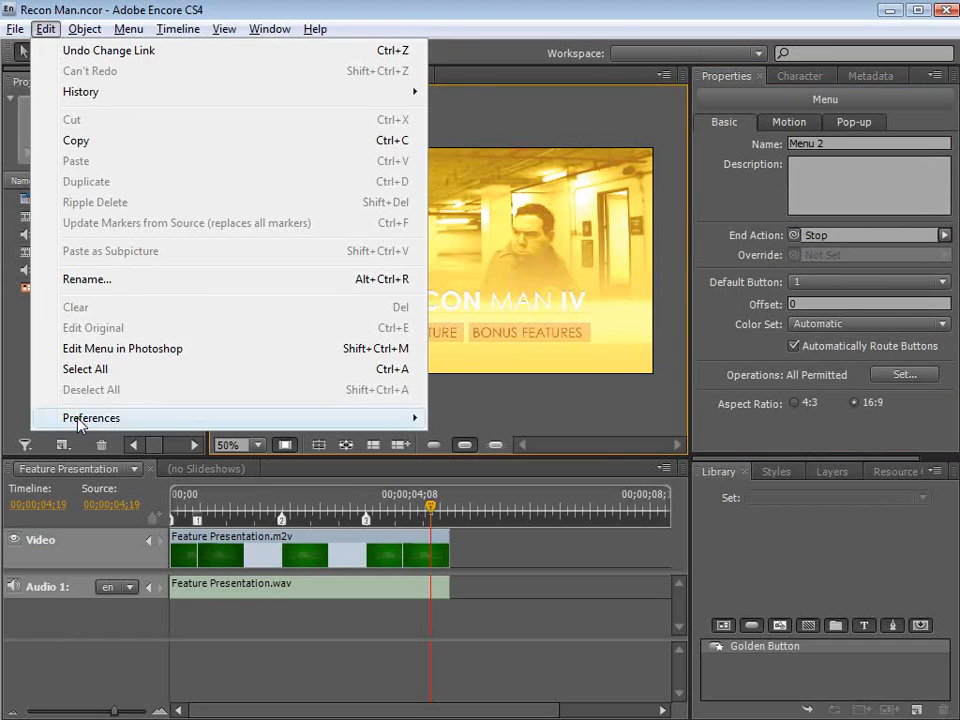
mouse_move(75, 418)
click(594, 420)
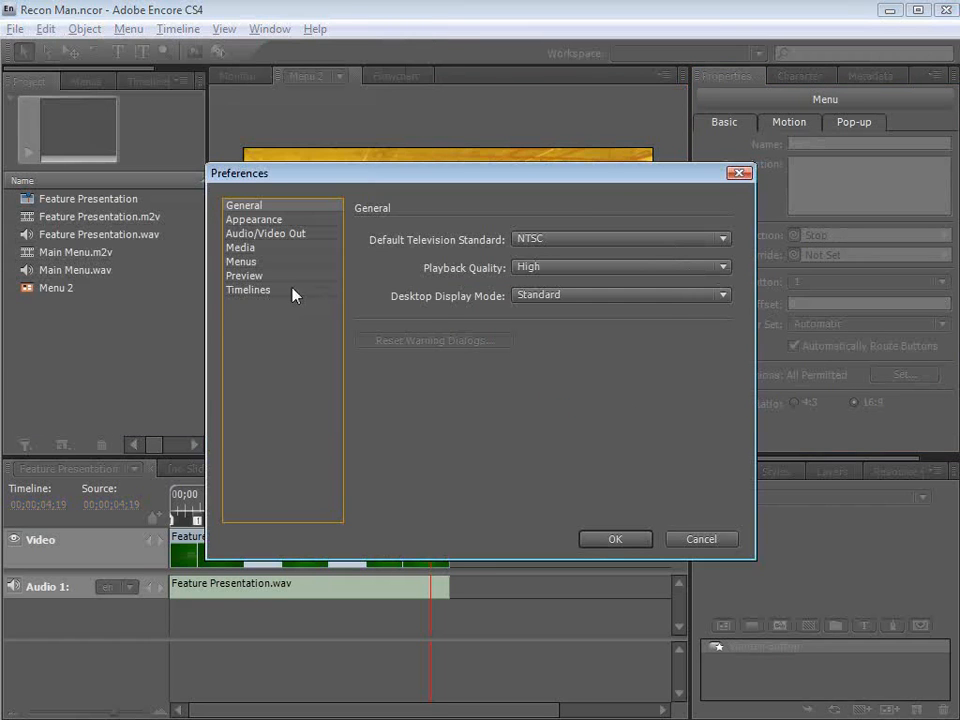
click(246, 276)
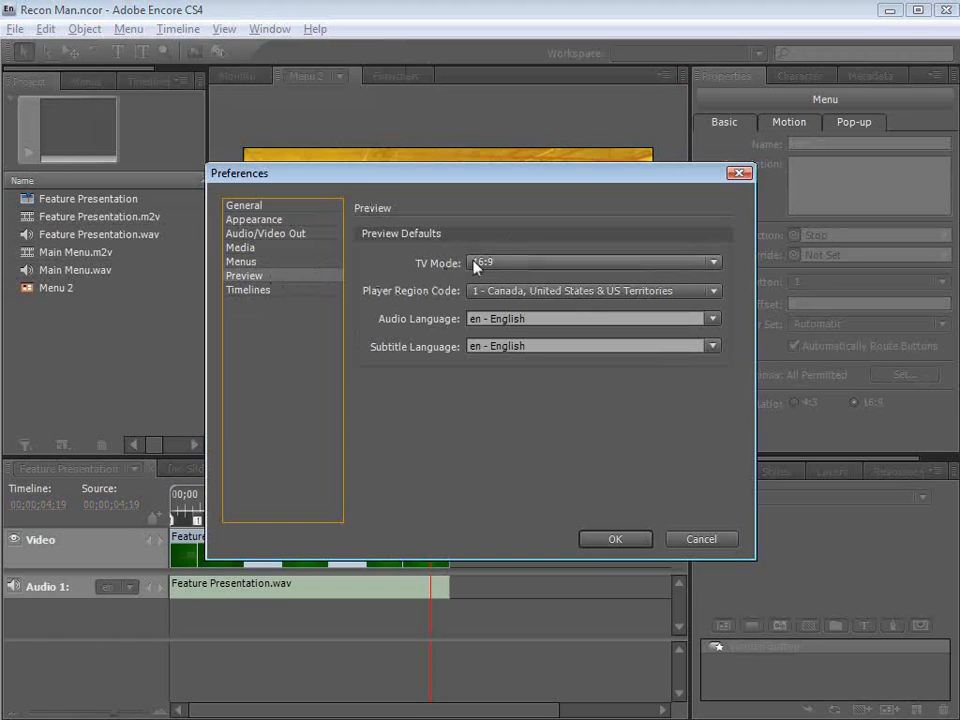
click(503, 265)
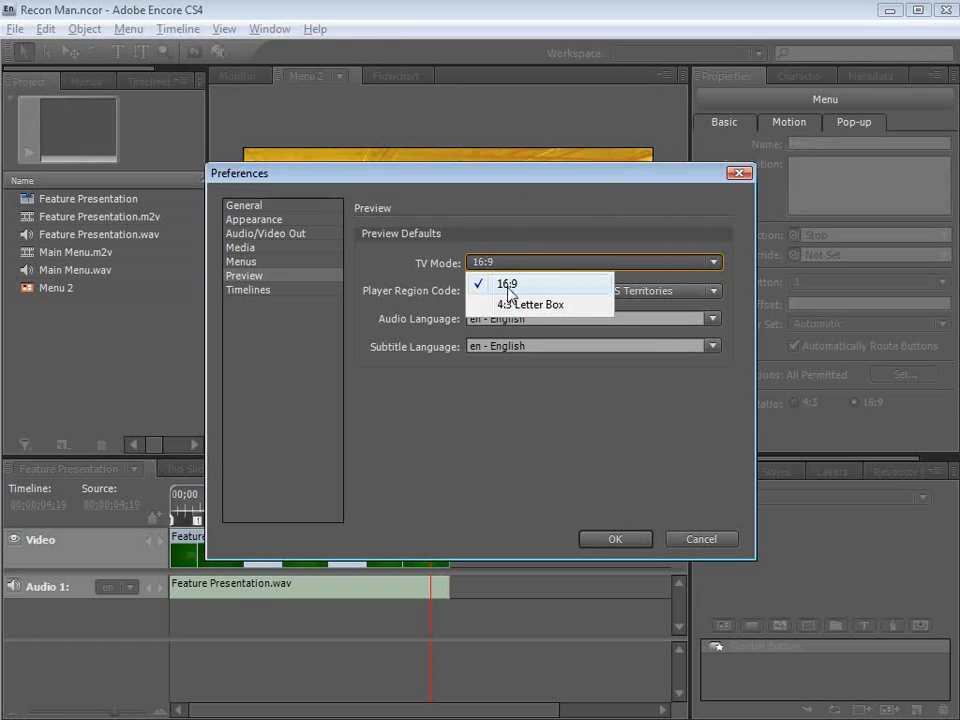
click(520, 287)
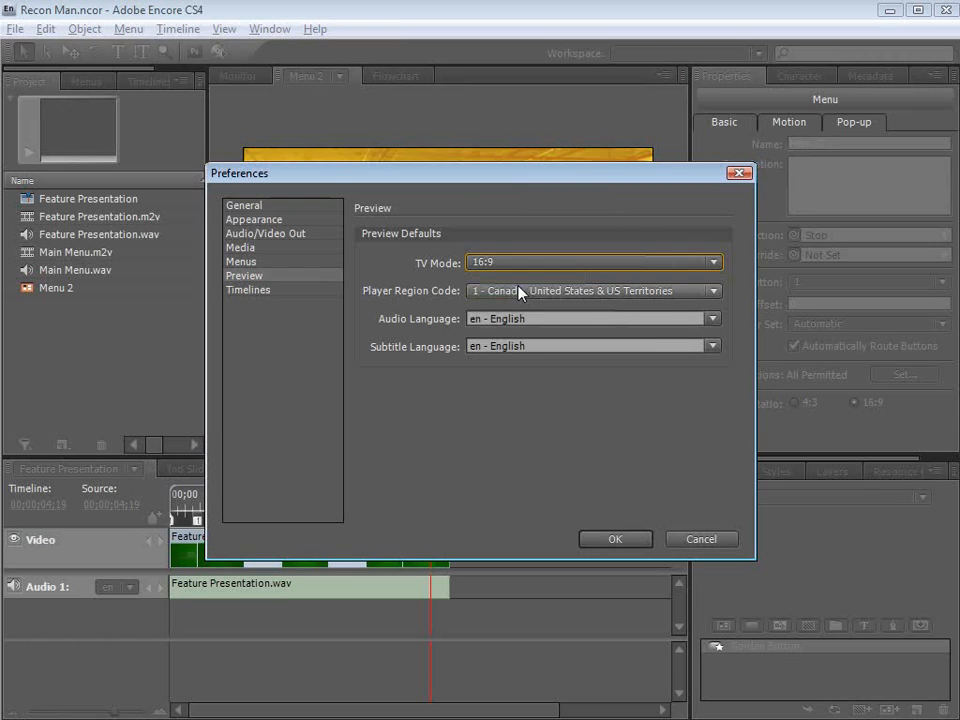
click(501, 264)
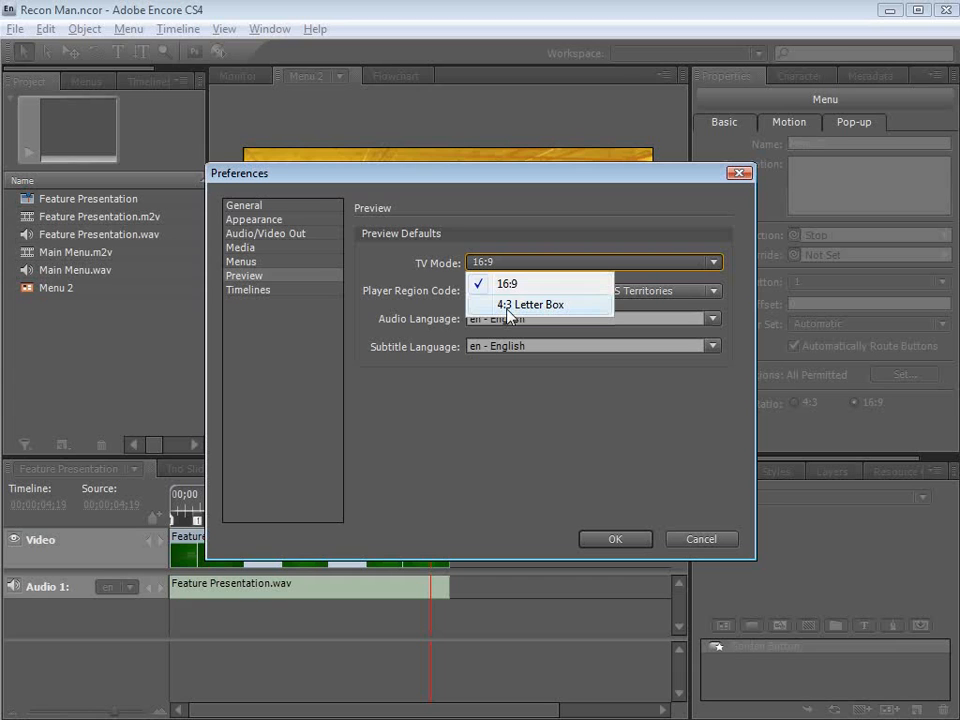
click(510, 284)
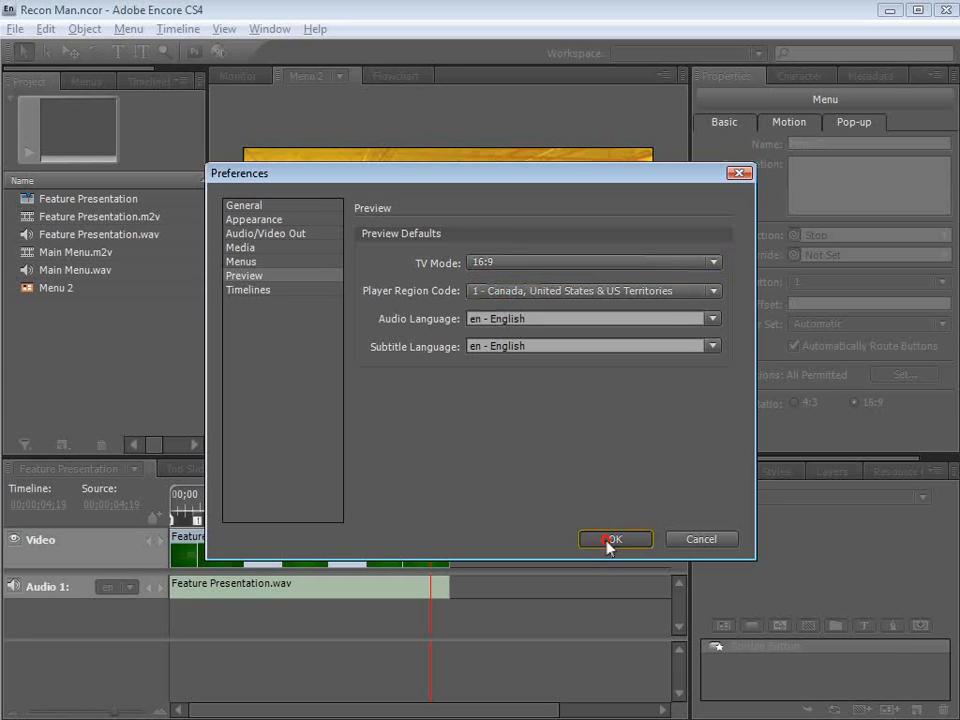
click(608, 543)
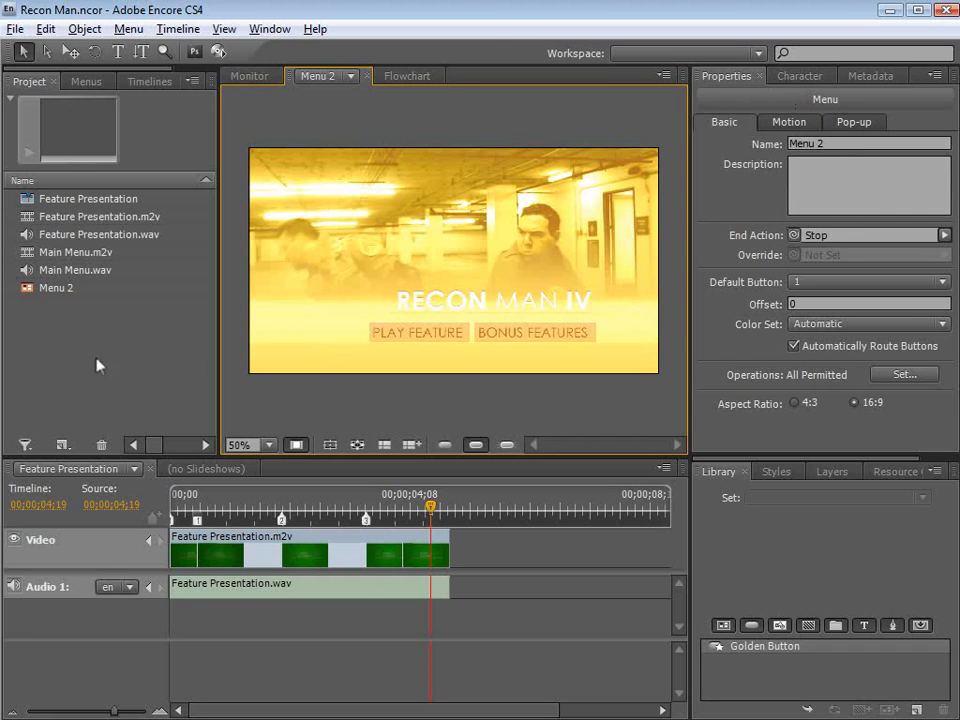
- Show the disc properties with no asset selected and name the disc Recon Man 4
click(130, 397)
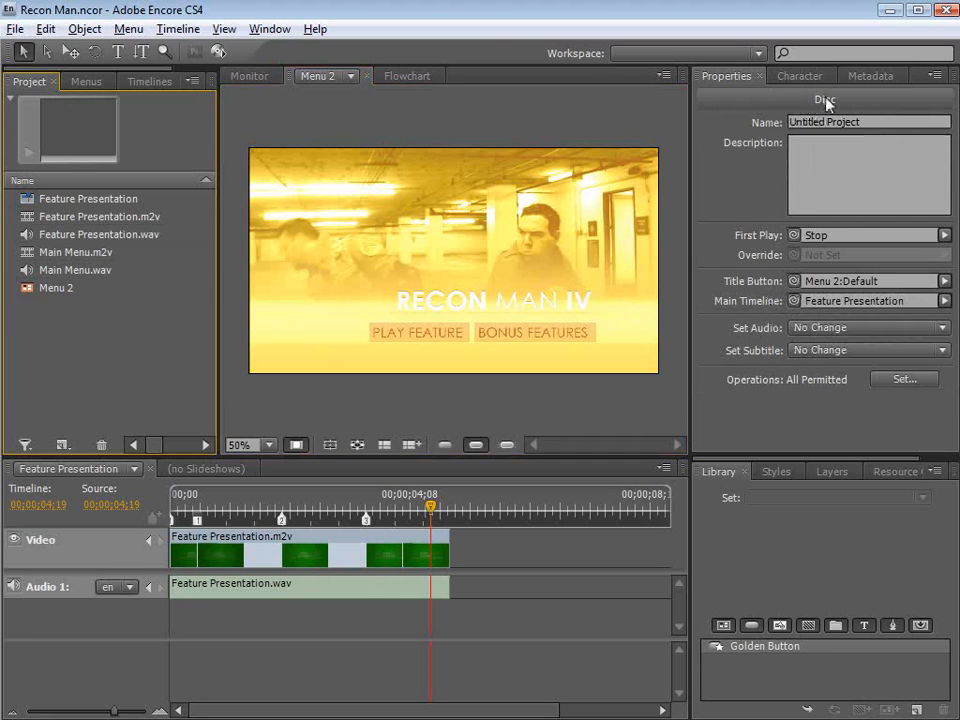
click(272, 393)
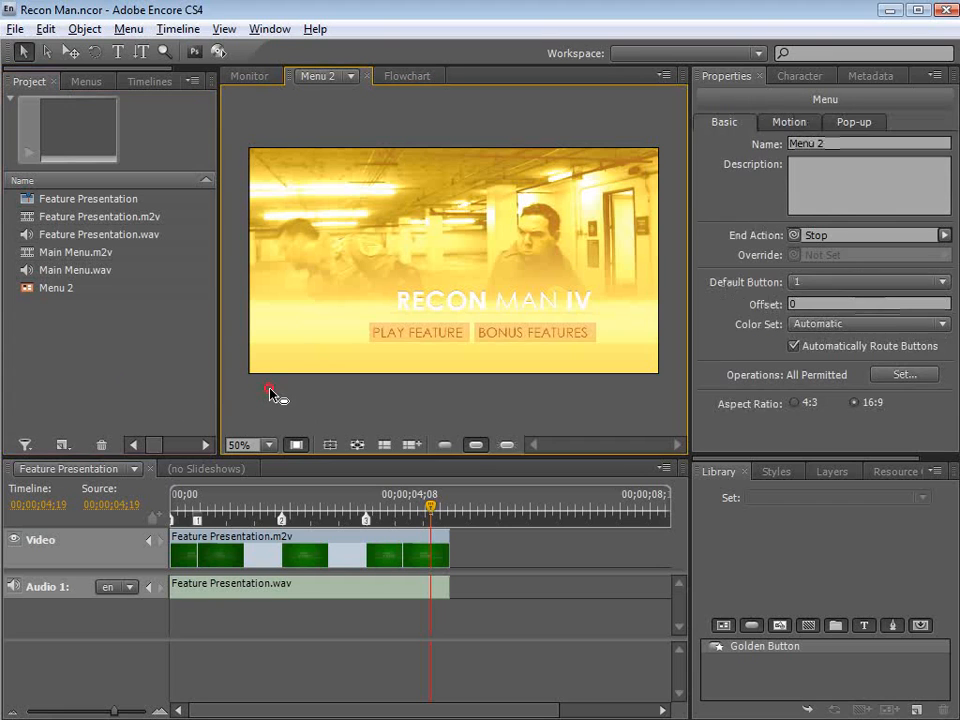
click(189, 392)
click(278, 405)
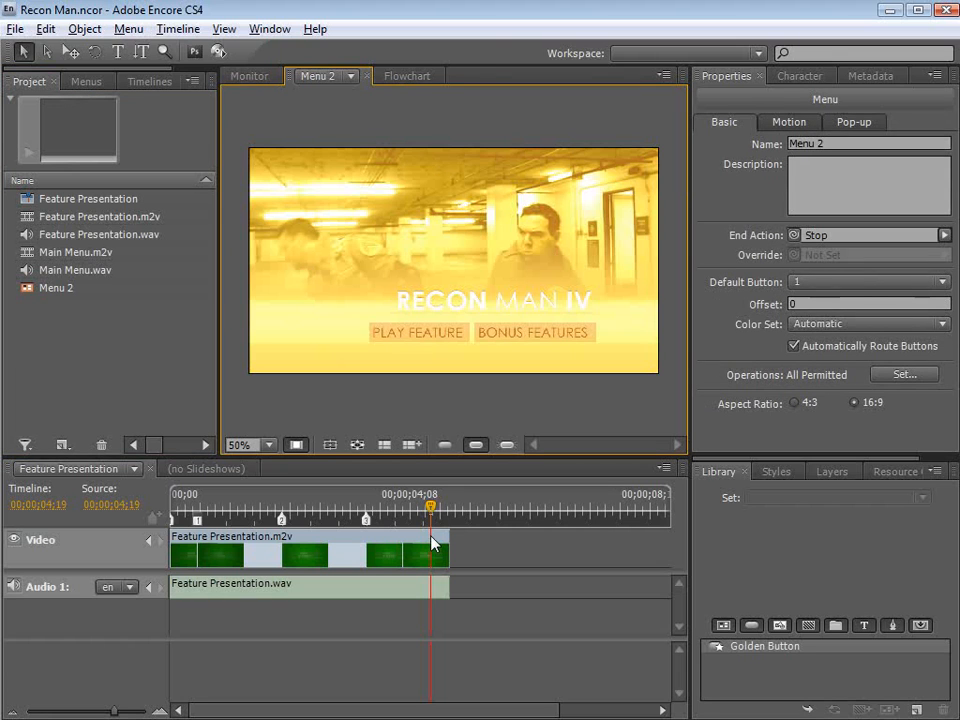
click(205, 335)
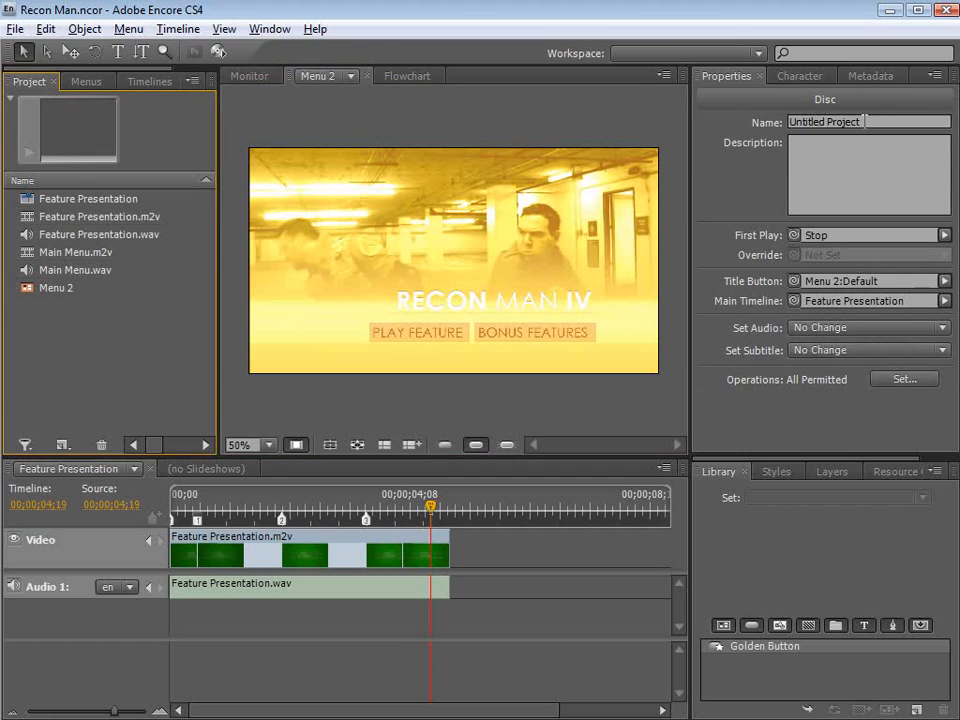
click(804, 122)
text(Rec)
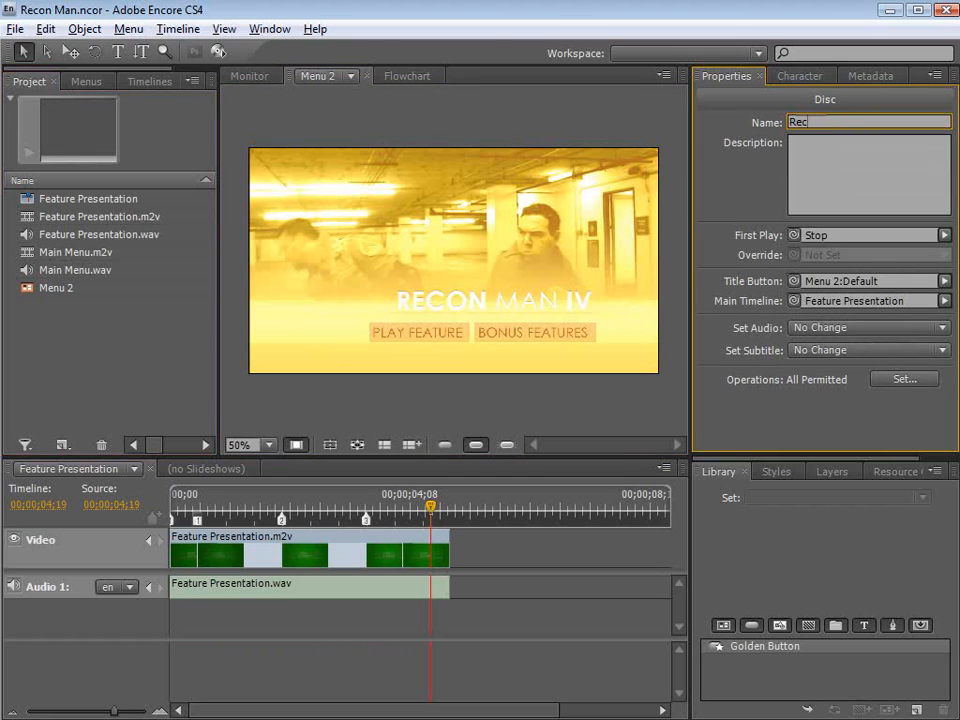
text(on Man 4)
- View the Feature Presentation timeline at 00;00;03;19 in the Monitor and set the disc's First Play to Menu 2
mouse_move(794, 237)
mouse_down()
mouse_move(161, 285)
mouse_move(103, 212)
mouse_move(103, 197)
mouse_move(116, 210)
mouse_move(56, 298)
mouse_move(50, 292)
mouse_move(707, 261)
mouse_move(794, 231)
mouse_up()
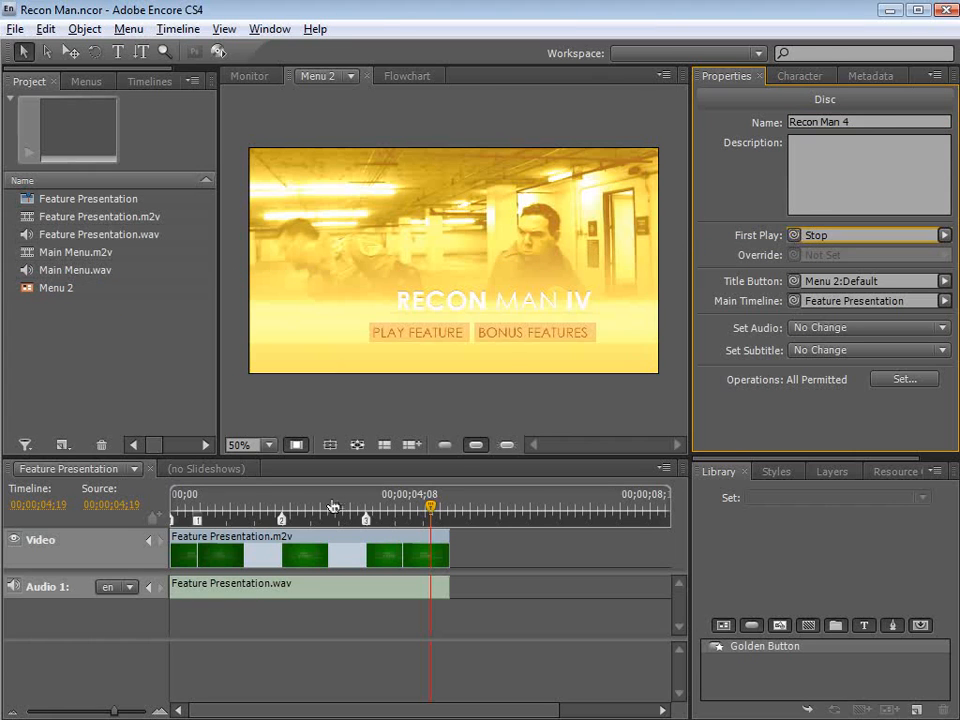
drag(330, 509, 374, 509)
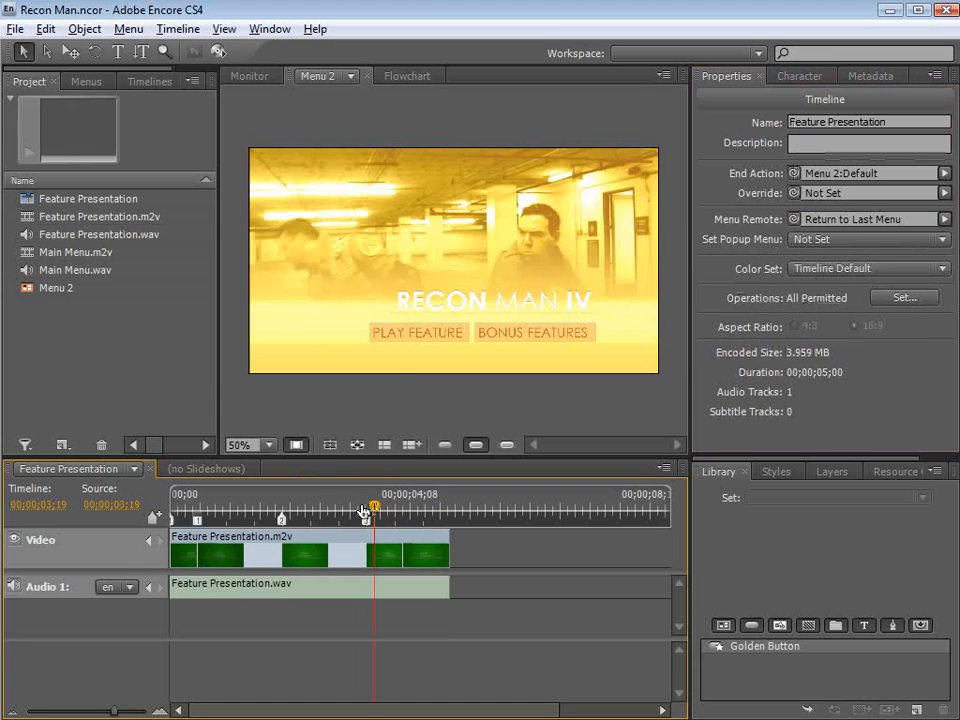
click(268, 77)
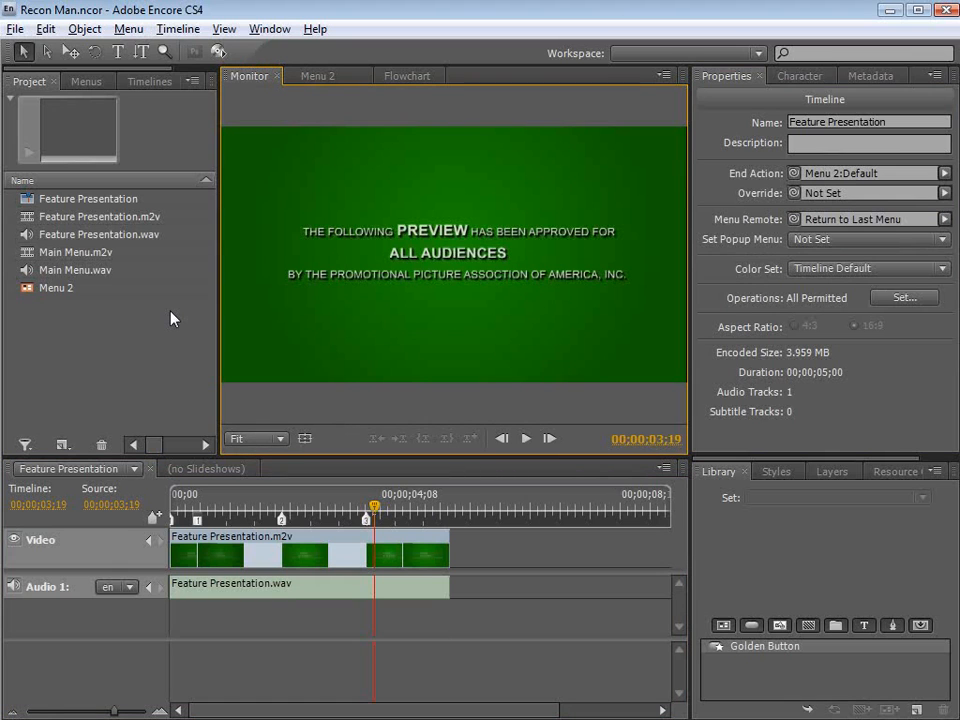
click(139, 336)
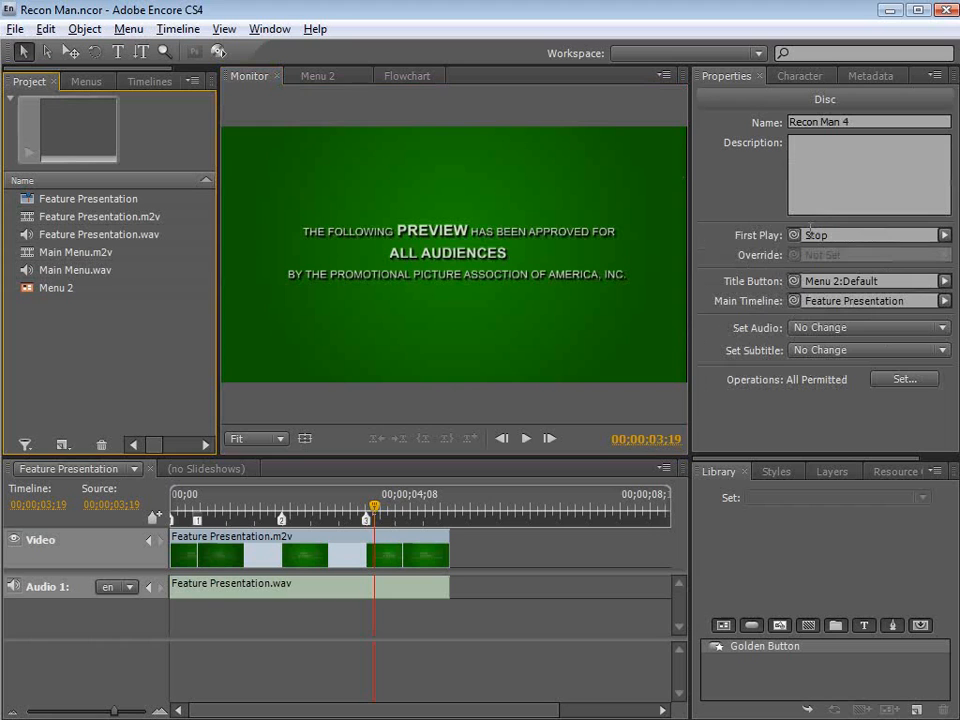
drag(794, 236, 56, 291)
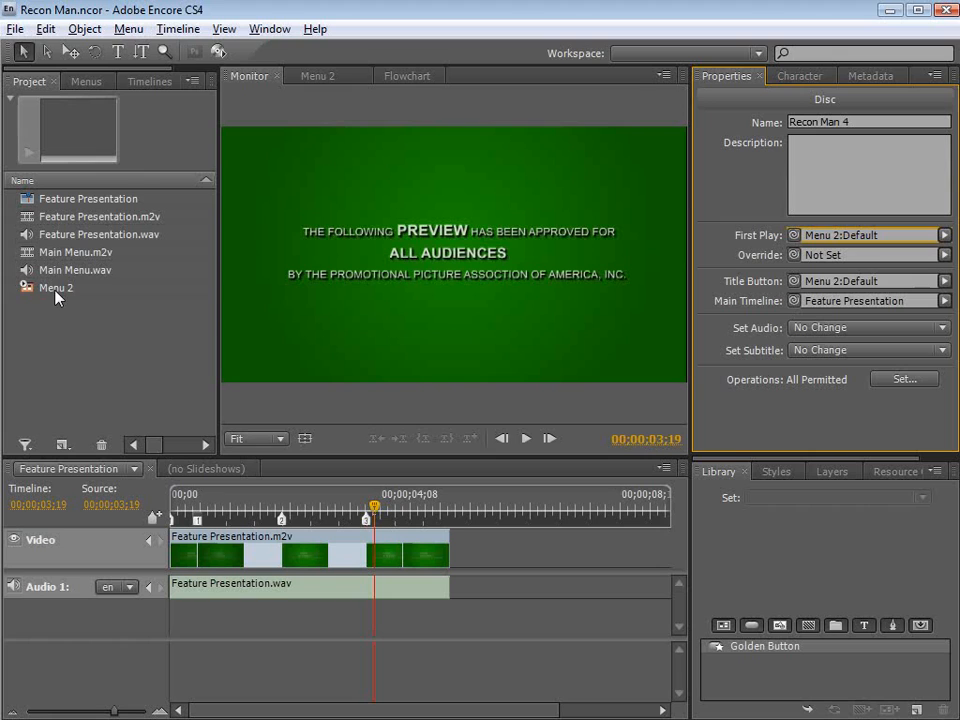
- Preview the project, test the PLAY FEATURE button on the menu, and close the preview
click(219, 53)
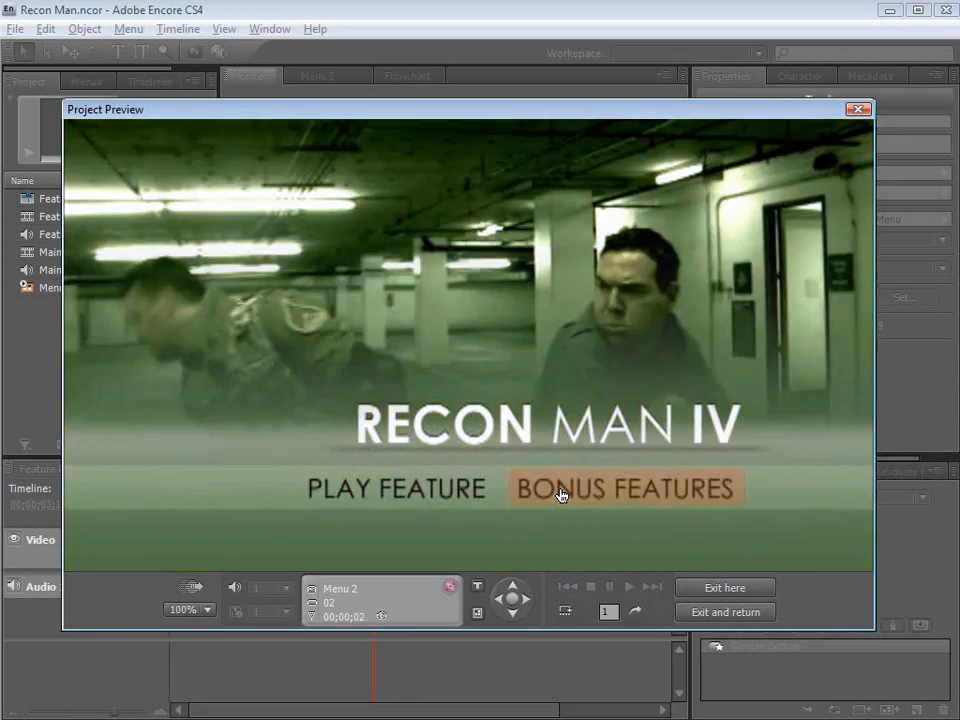
click(368, 494)
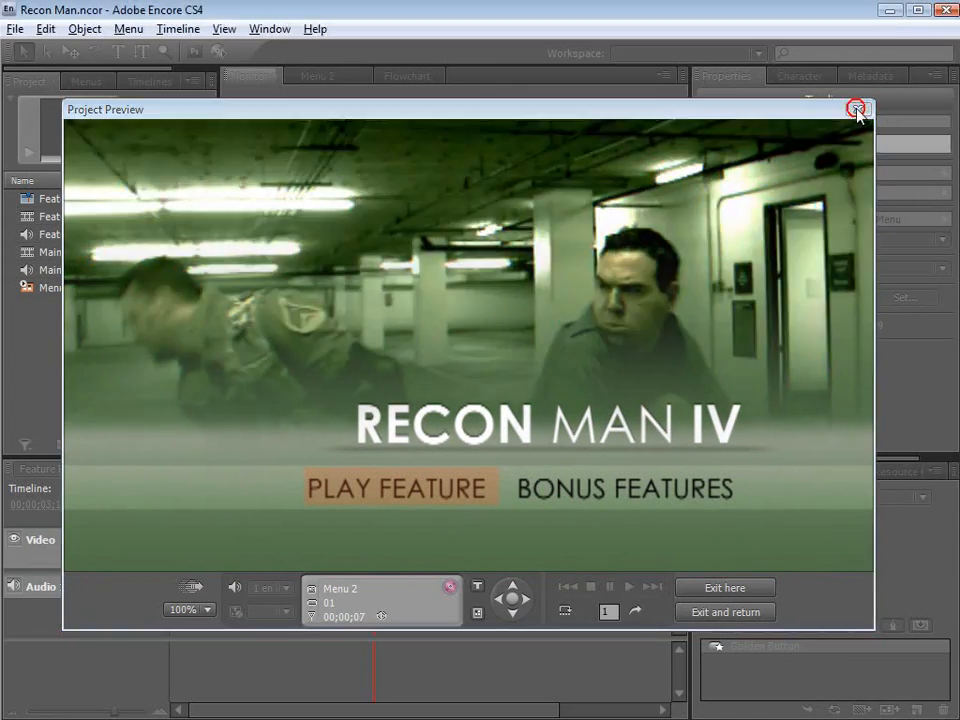
click(857, 109)
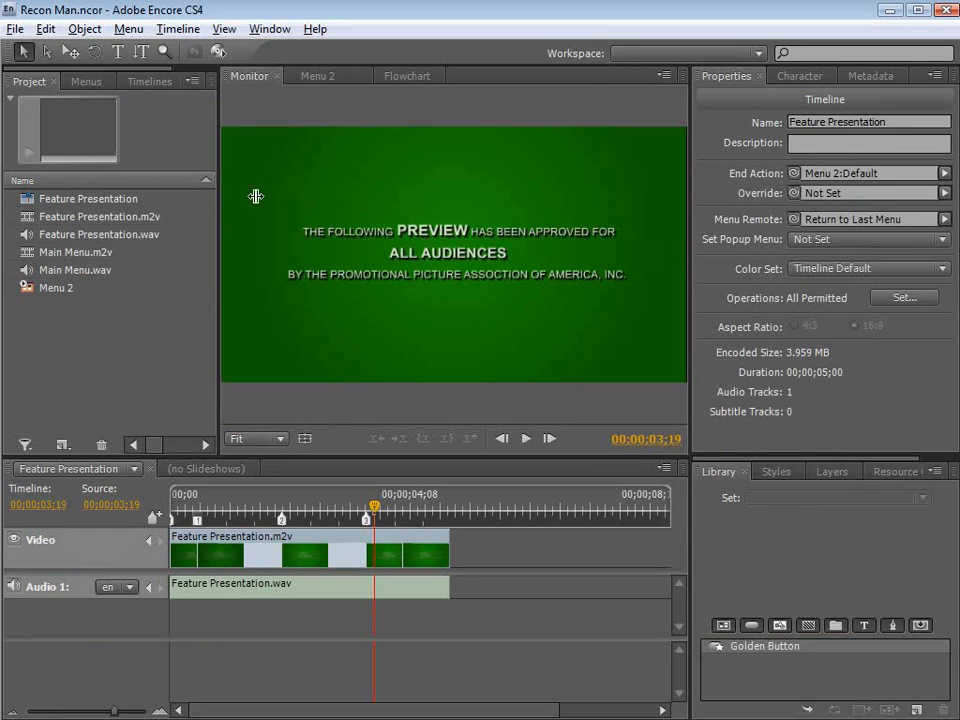
- Open the Build settings, widen the area, and review the source, destination and disc info for the DVD disc
drag(216, 261, 466, 303)
click(209, 75)
drag(563, 314, 626, 319)
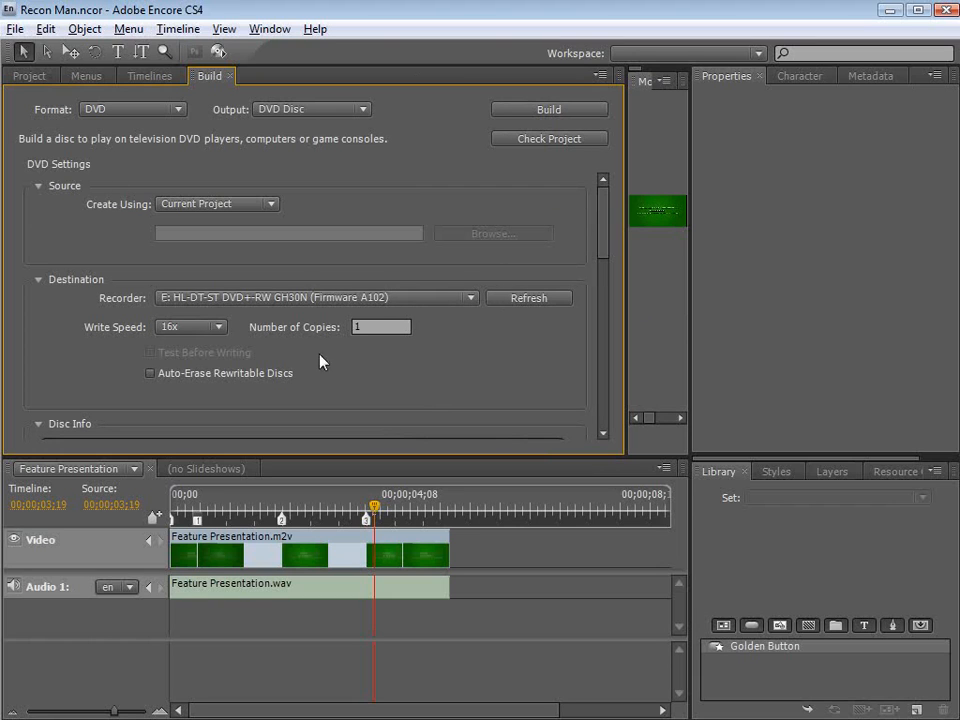
drag(606, 223, 281, 321)
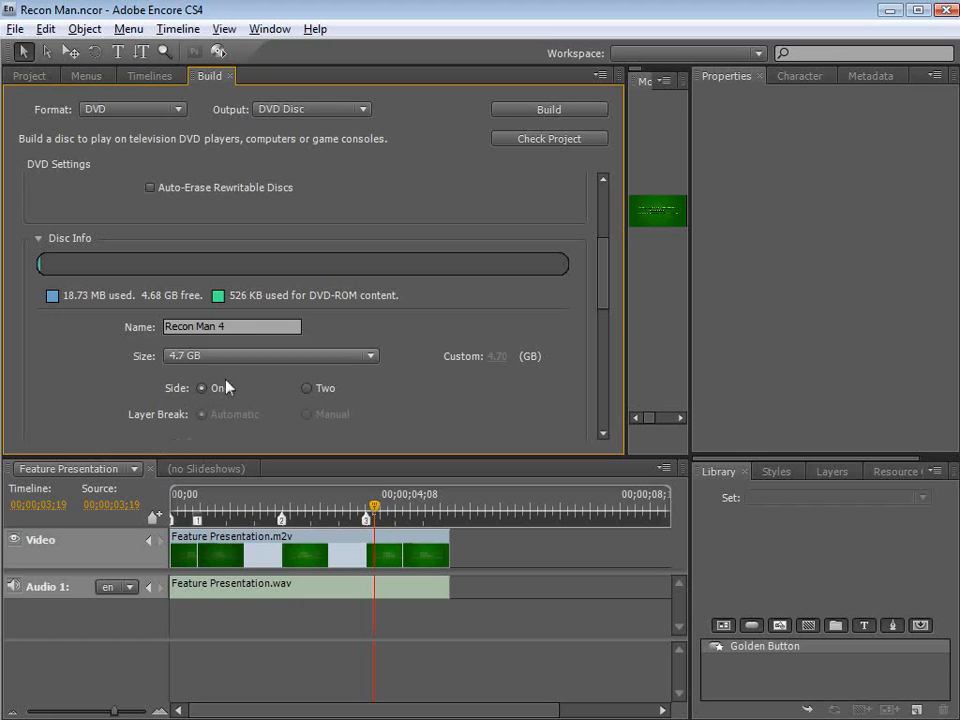
drag(604, 274, 604, 223)
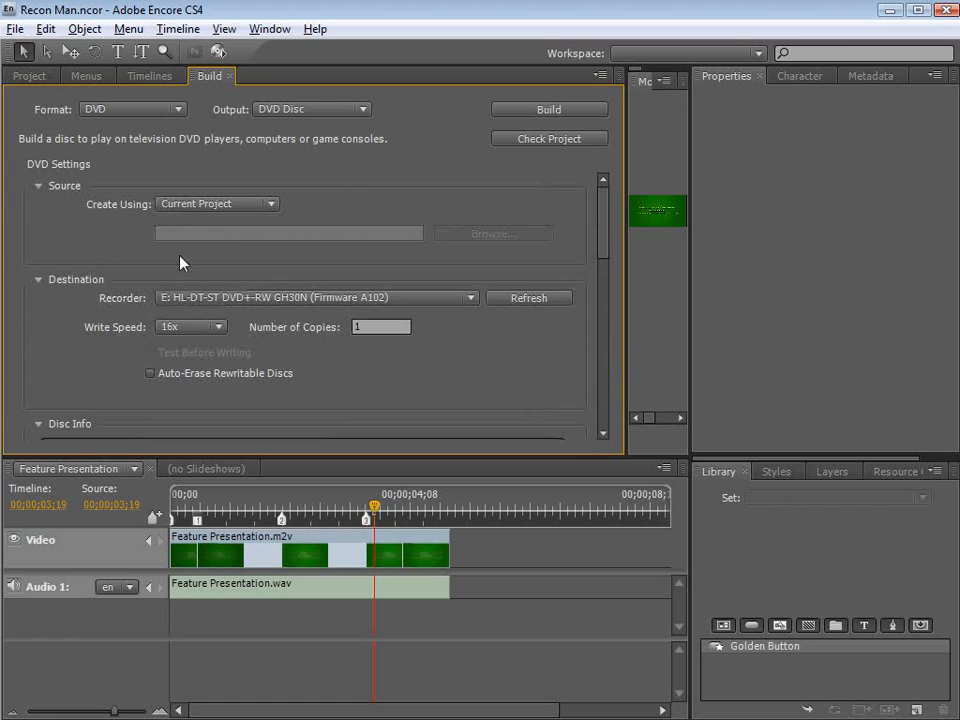
- Try to build the DVD disc, cancel the build, and return to the narrowed list of project assets
click(545, 105)
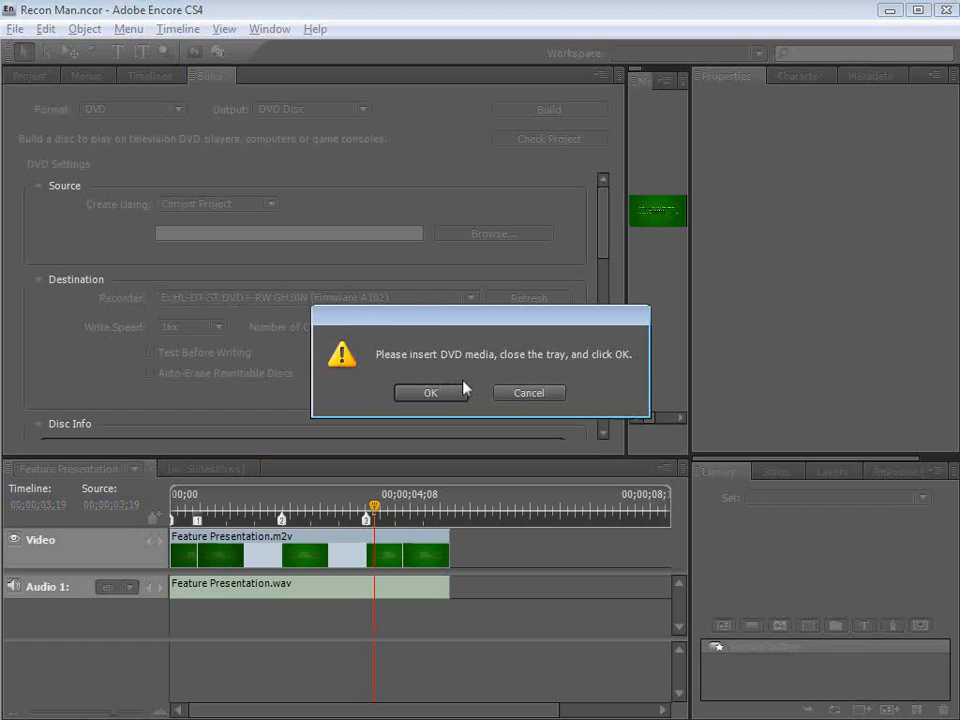
click(517, 397)
drag(627, 318, 291, 328)
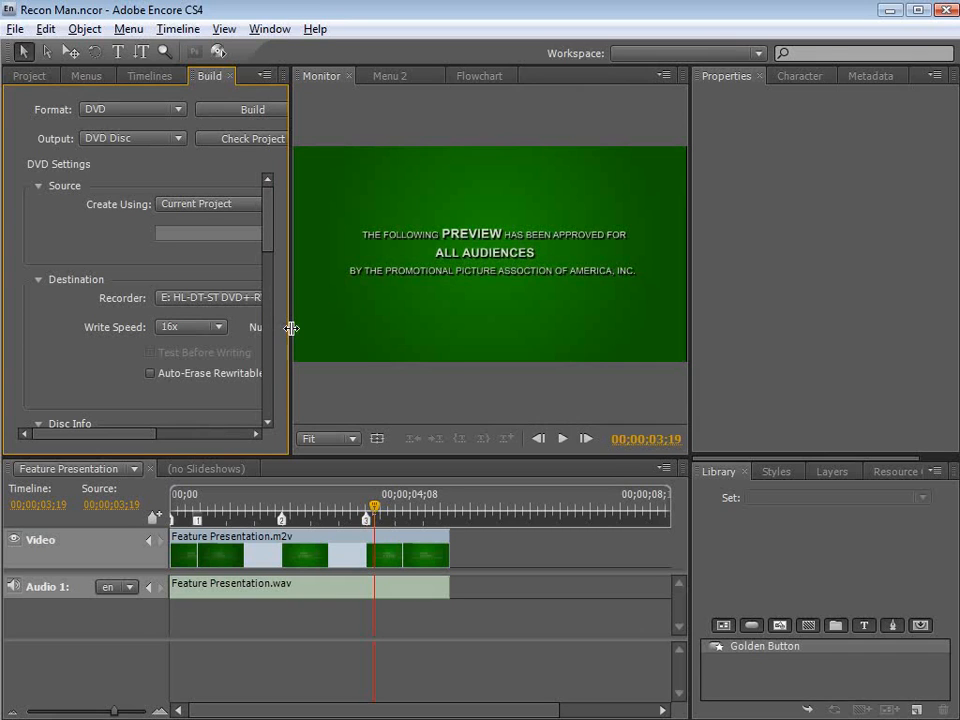
click(29, 76)
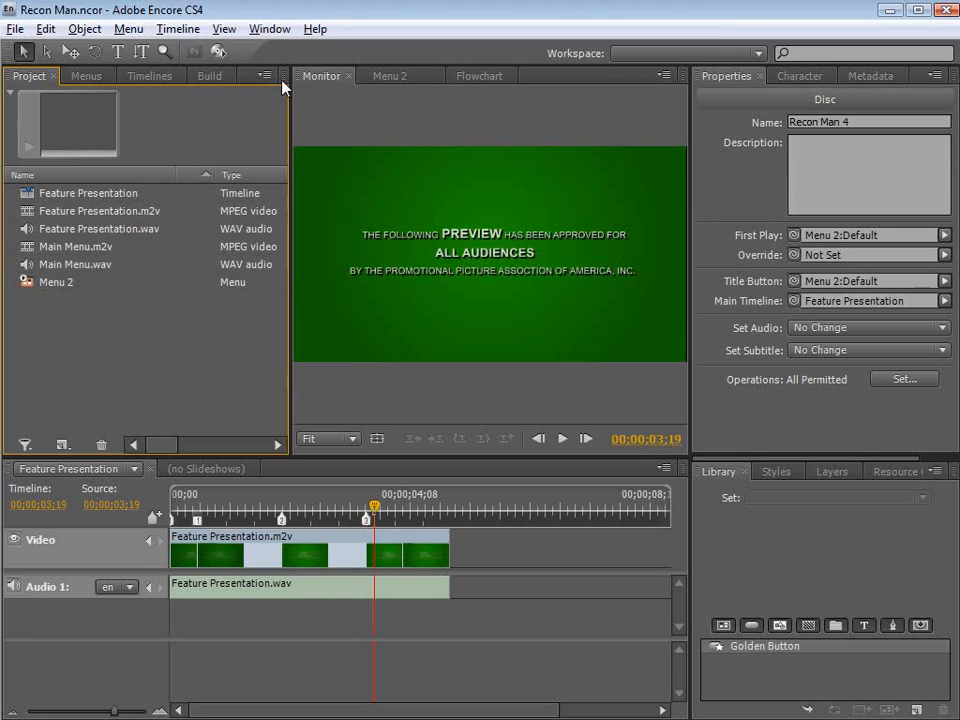
- Switch to Firefox and look through the products on the Video Copilot products page
key(alt+Tab)
click(535, 311)
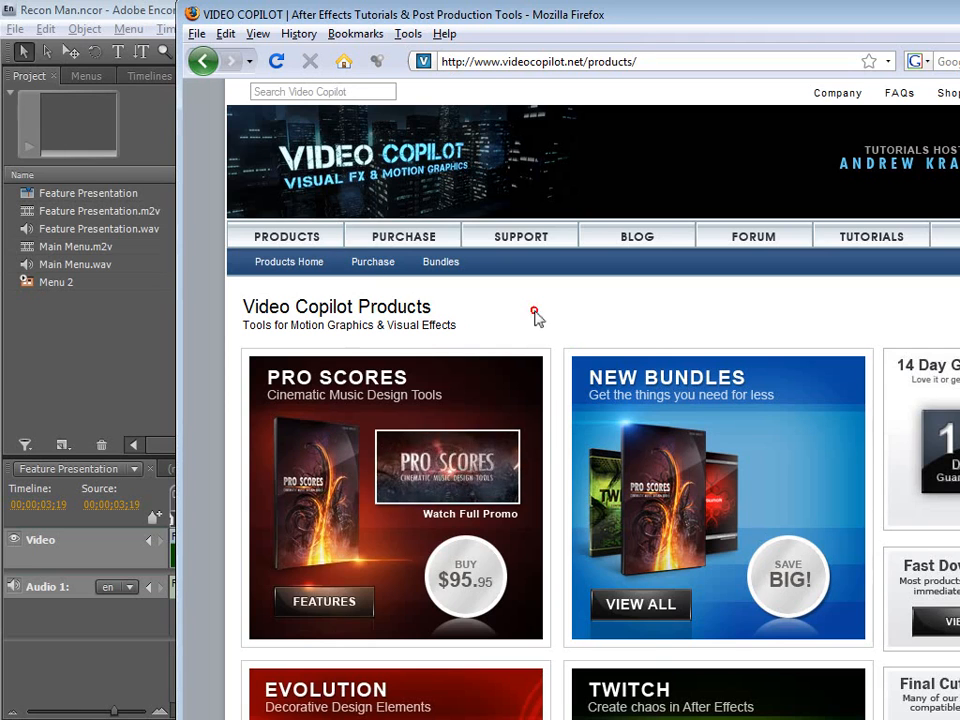
scroll(470, 500, down, 2)
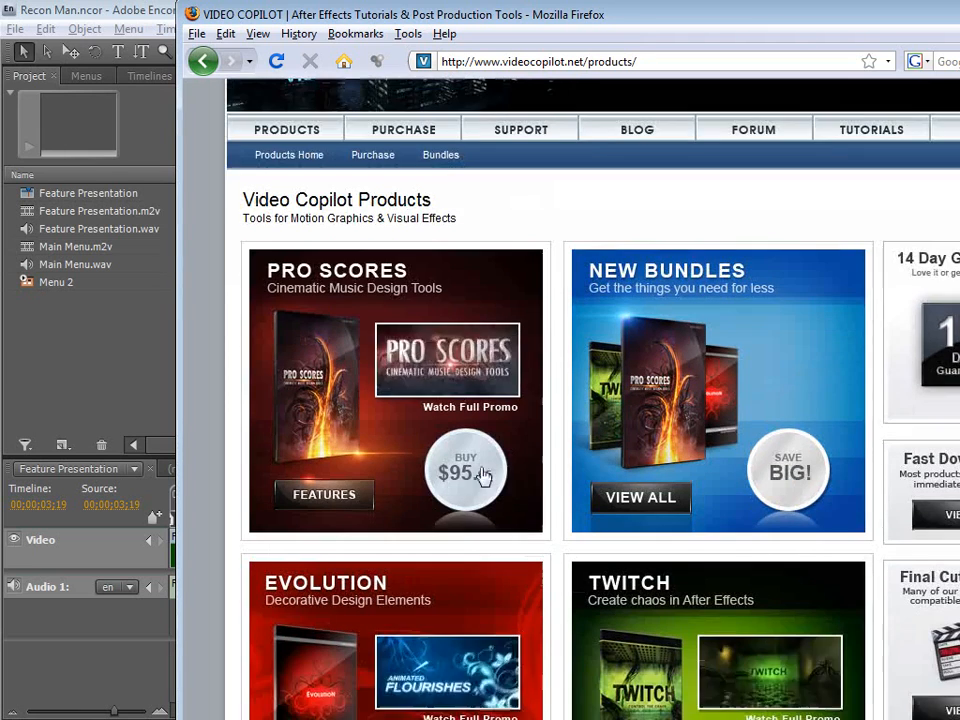
scroll(390, 415, down, 6)
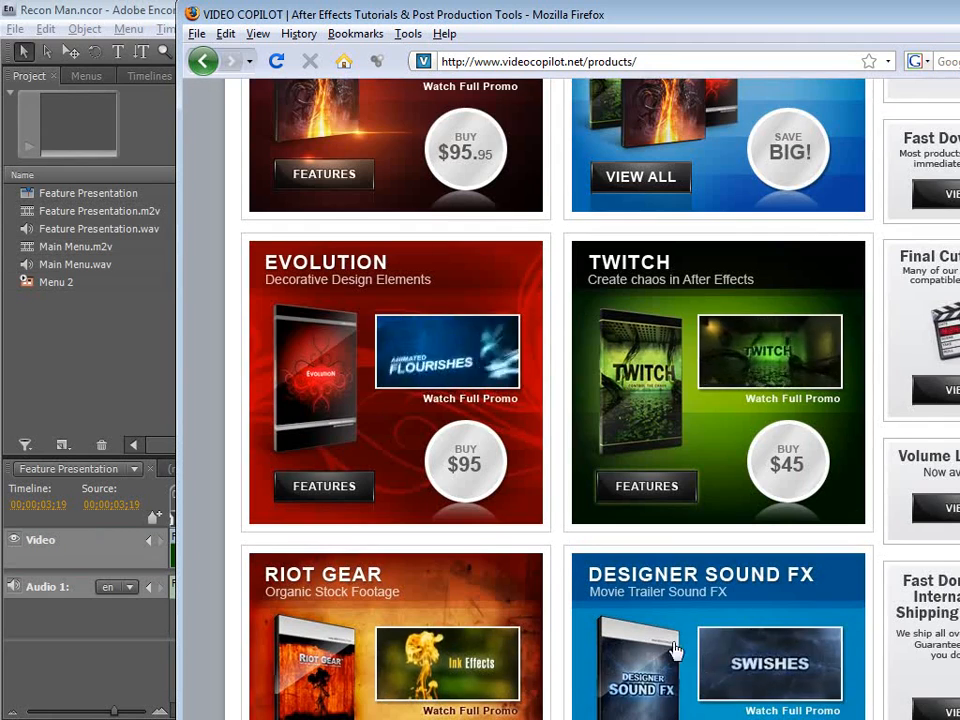
scroll(675, 650, down, 1)
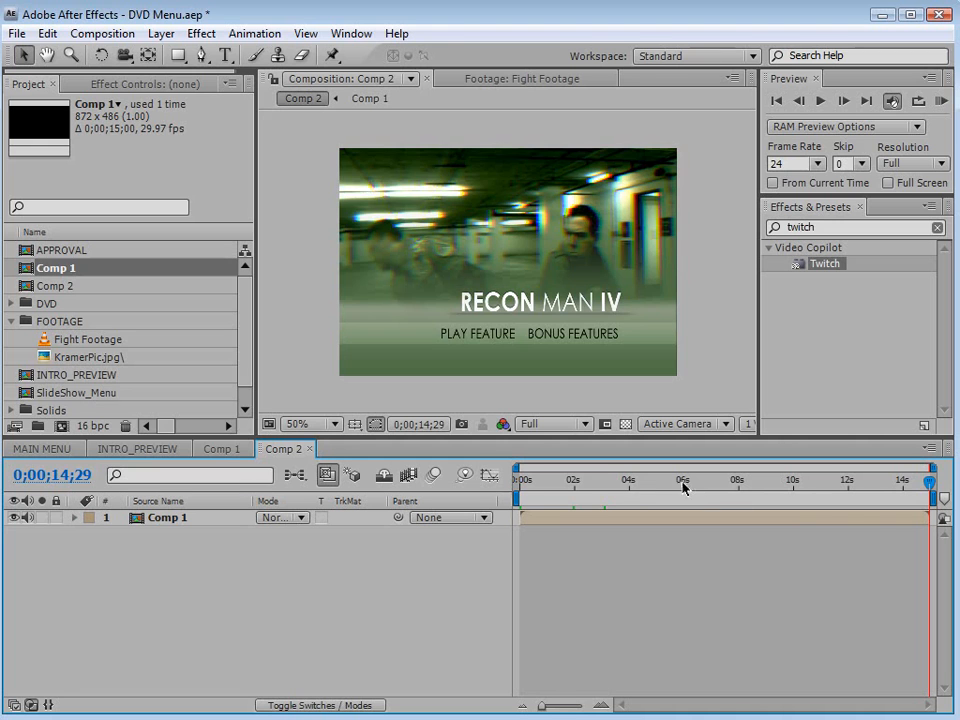
- Switch to After Effects and scrub Comp 2 to 0;00;02;24 to view the DVD menu animation
click(578, 484)
mouse_move(578, 484)
mouse_down()
mouse_move(786, 482)
mouse_move(879, 514)
mouse_move(921, 499)
mouse_move(570, 484)
mouse_move(596, 484)
mouse_up()
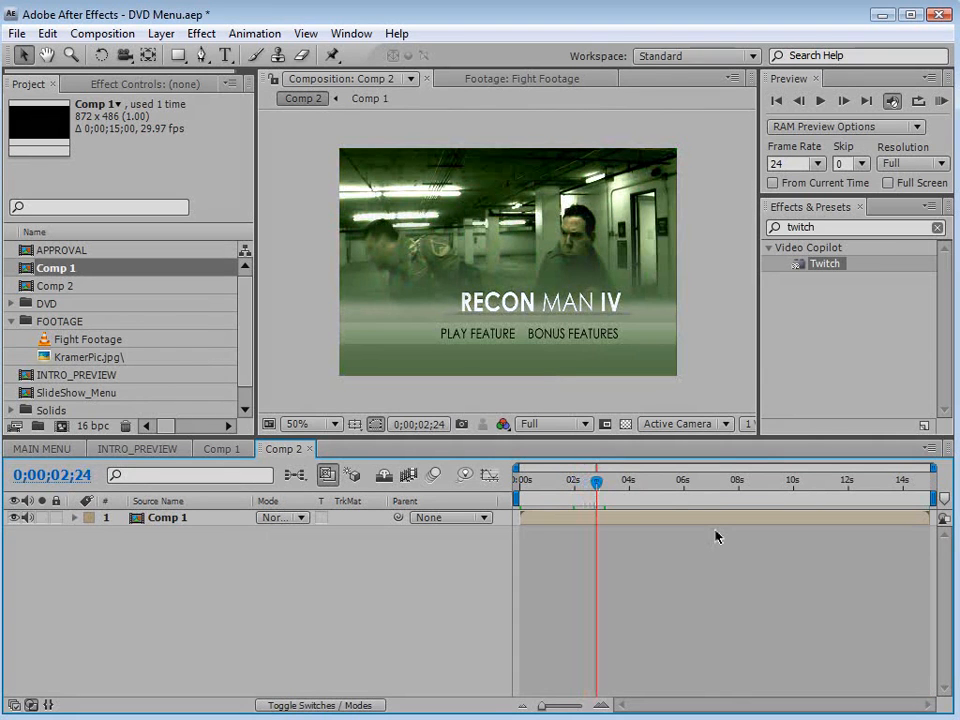